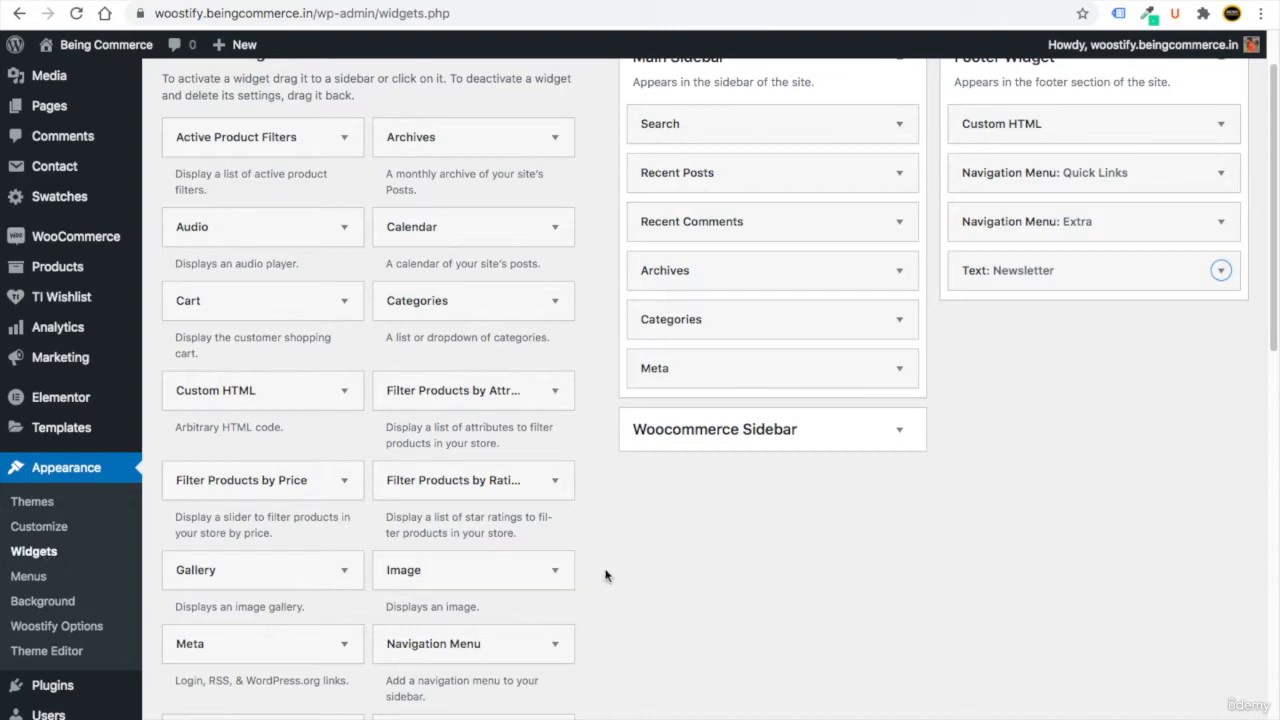
Look over the Woocommerce Sidebar area and the shop page's current sidebar.
scroll(603, 573, "up", 2)
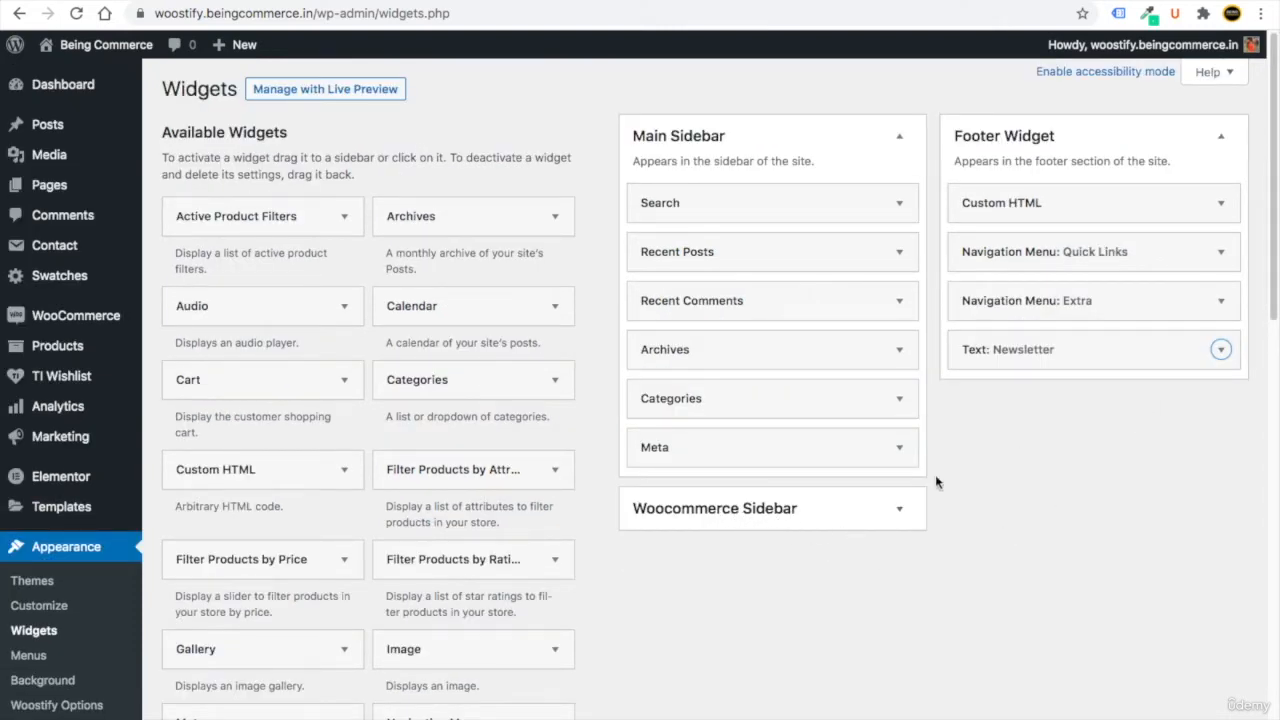
left_click(904, 512)
left_click(911, 520)
left_click(335, 1)
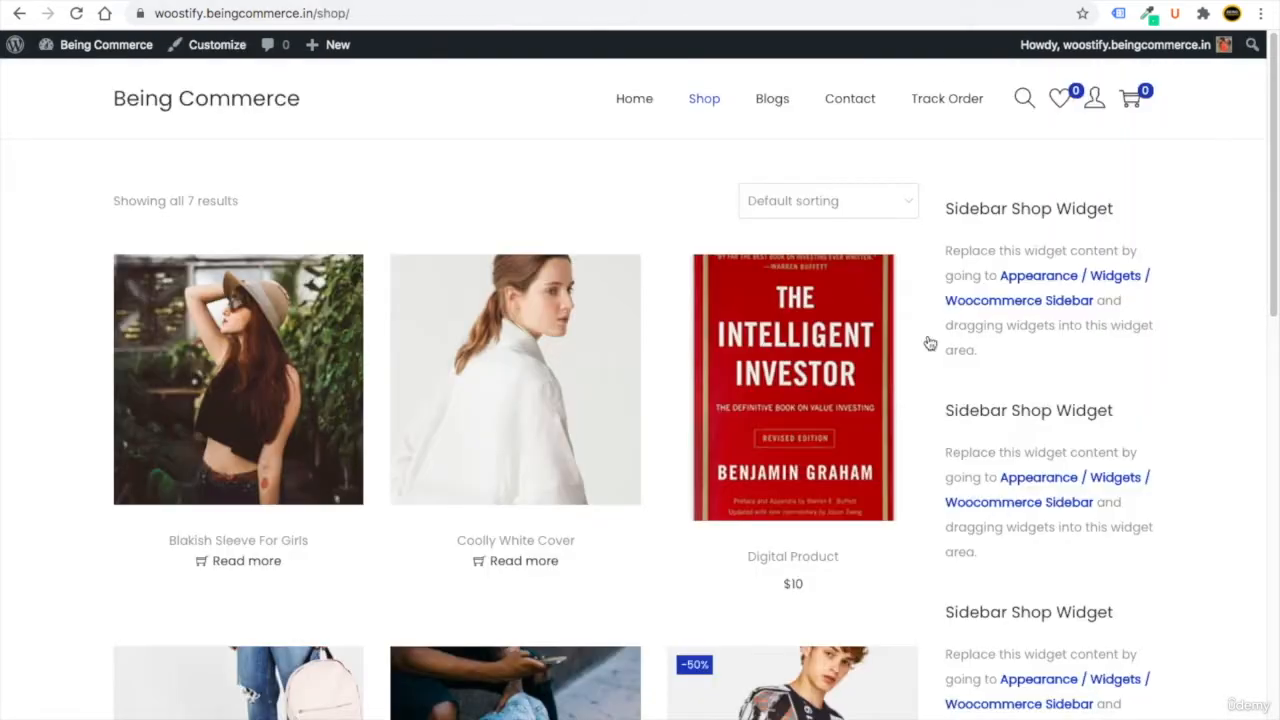
left_click(212, 1)
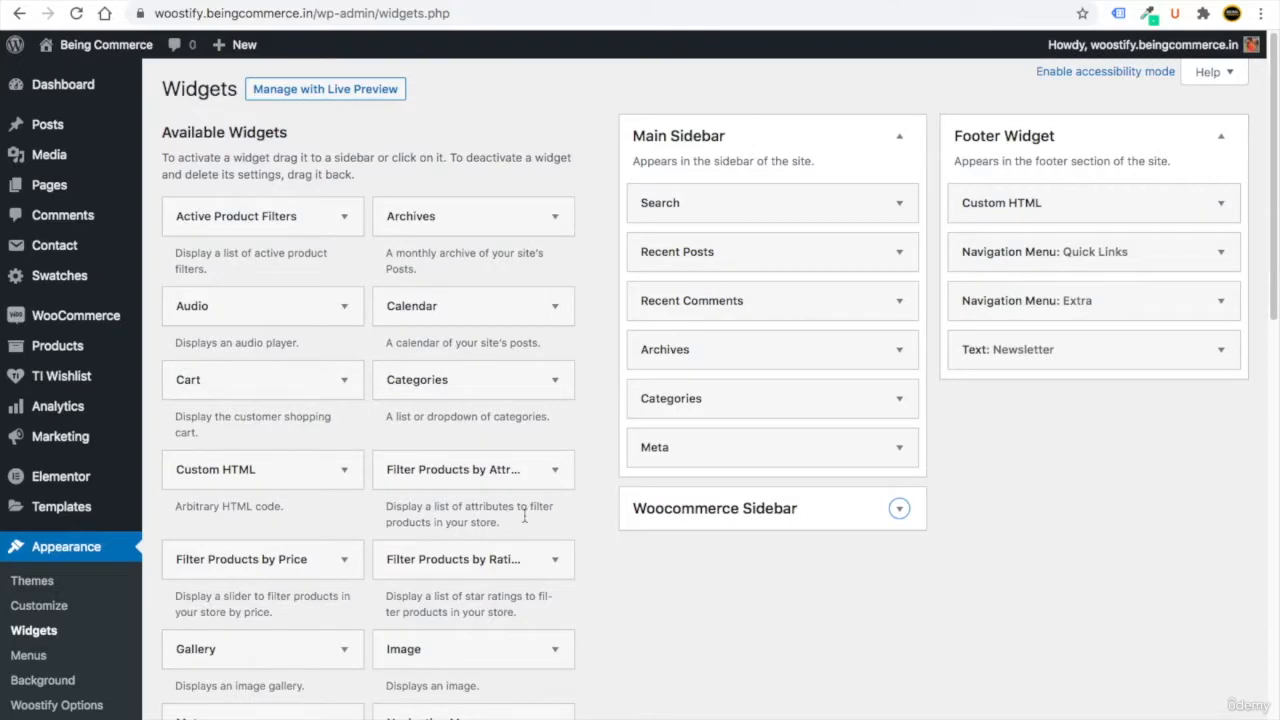
Add a Product Search widget to the Woocommerce Sidebar and reload the shop page to see it.
scroll(585, 535, "down", 5)
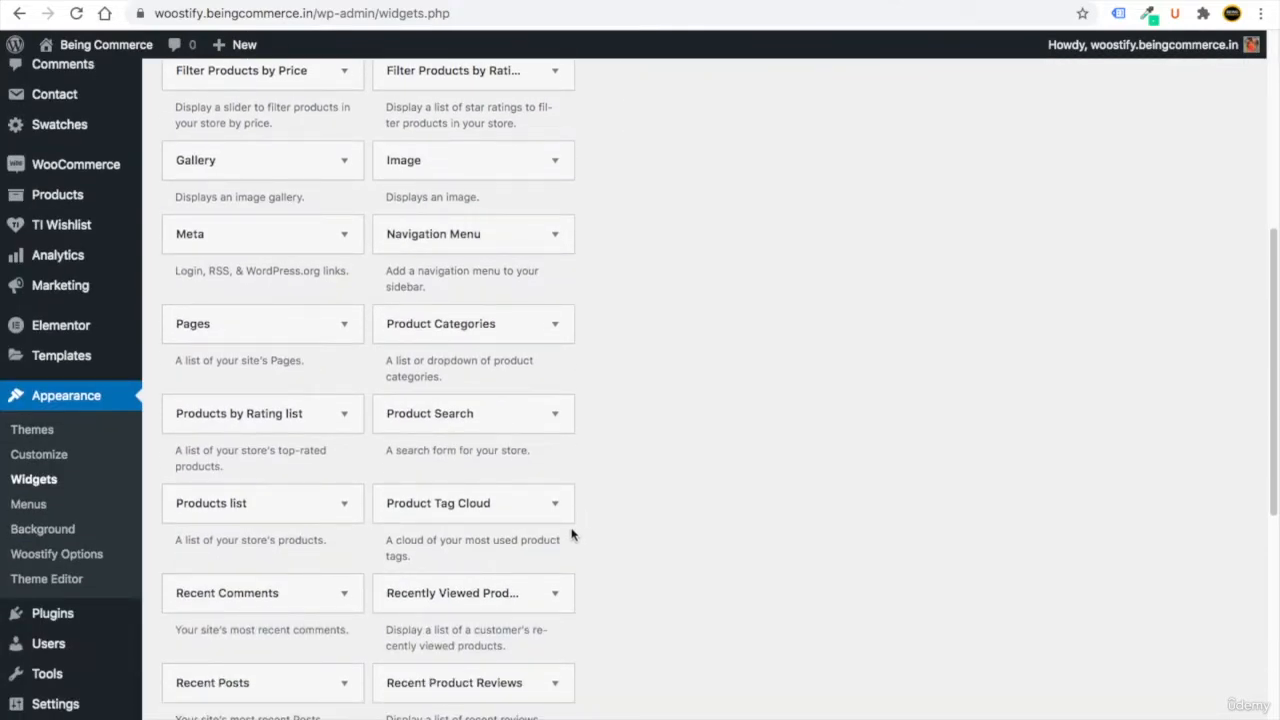
left_click(521, 419)
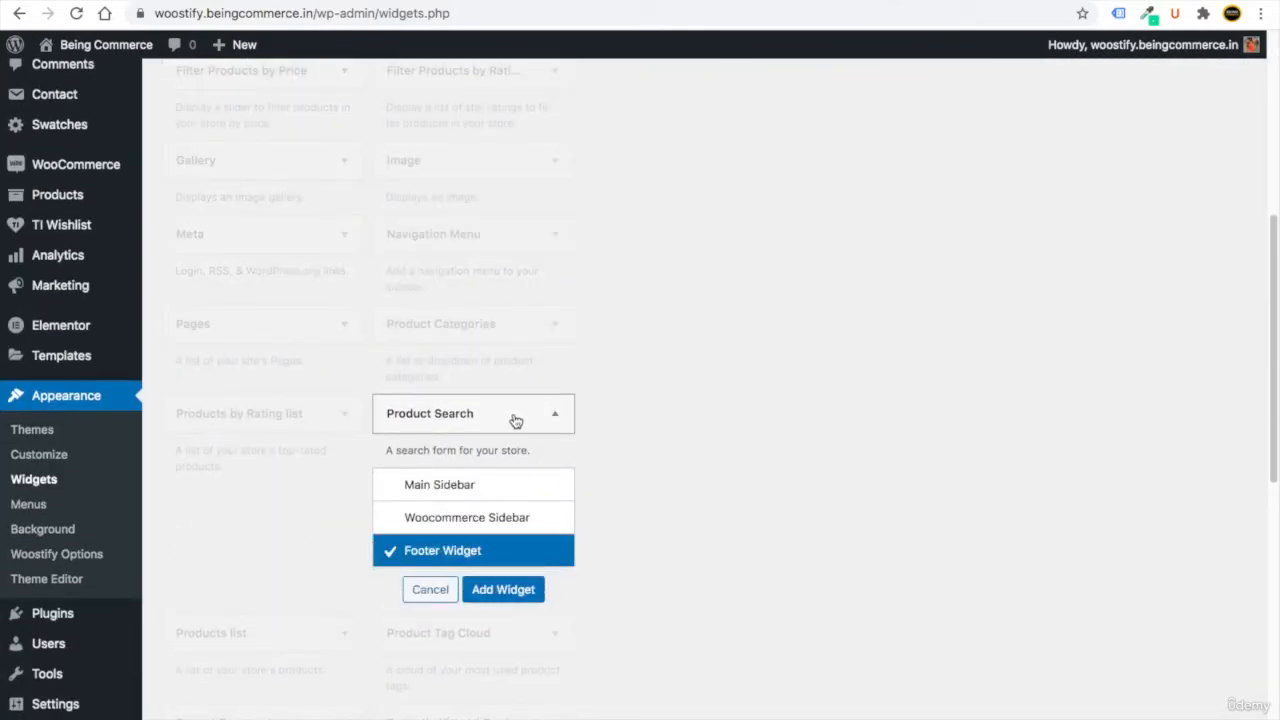
left_click(386, 518)
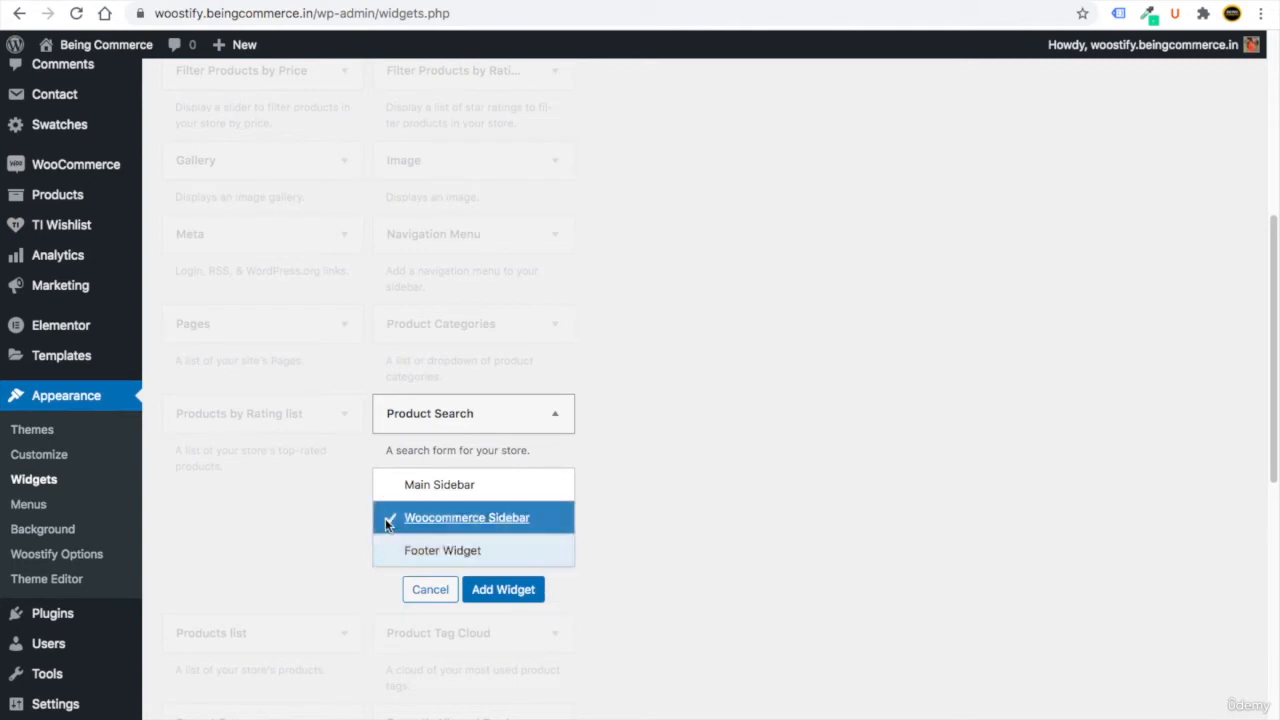
left_click(519, 598)
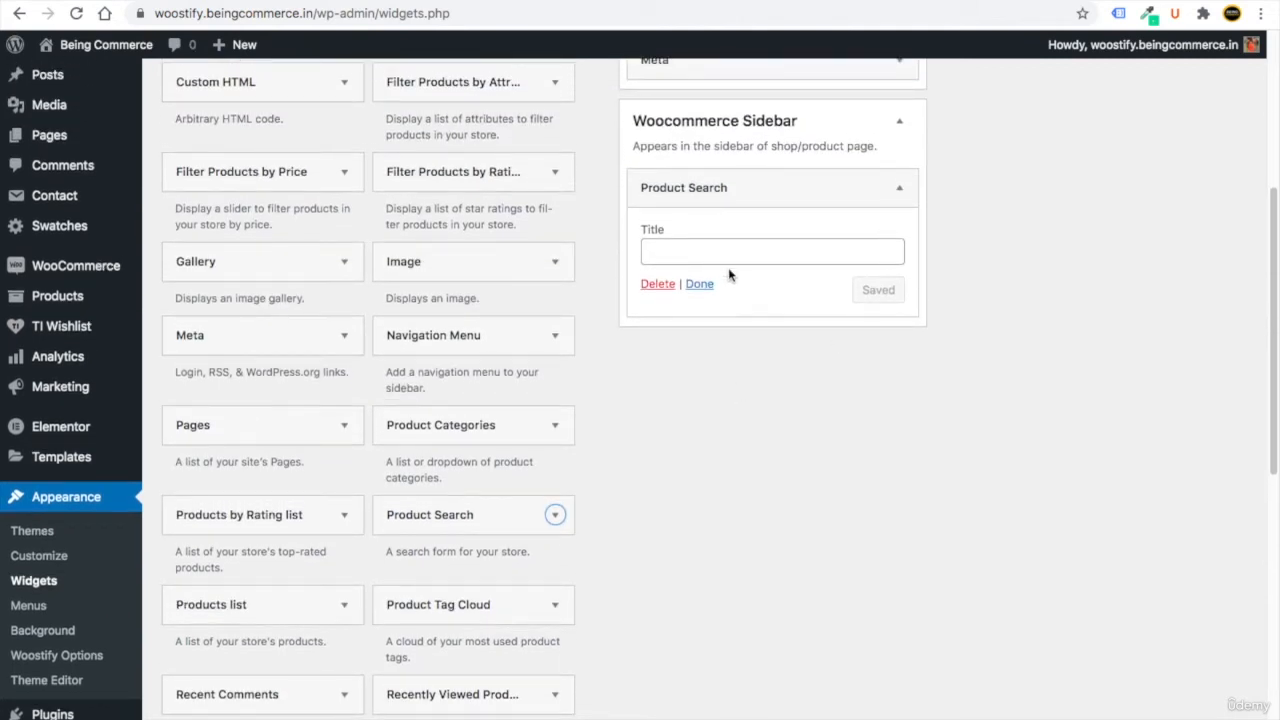
left_click(699, 283)
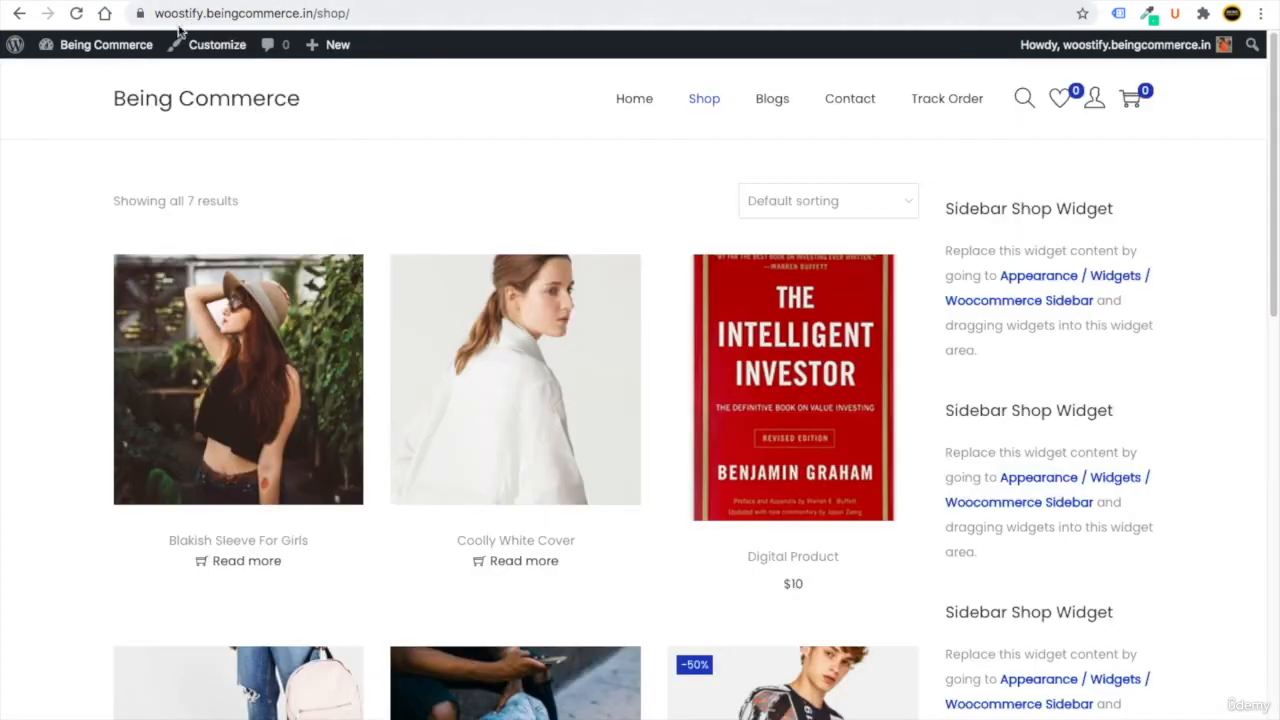
left_click(76, 14)
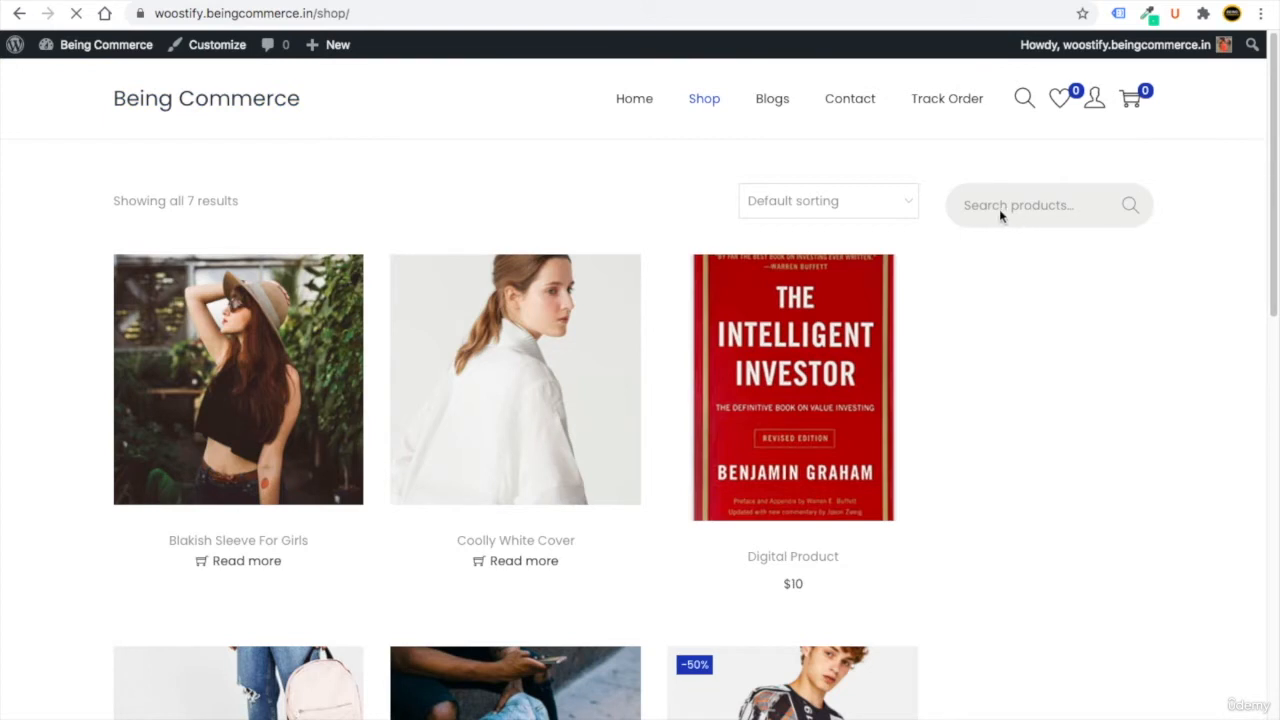
left_click(150, 1)
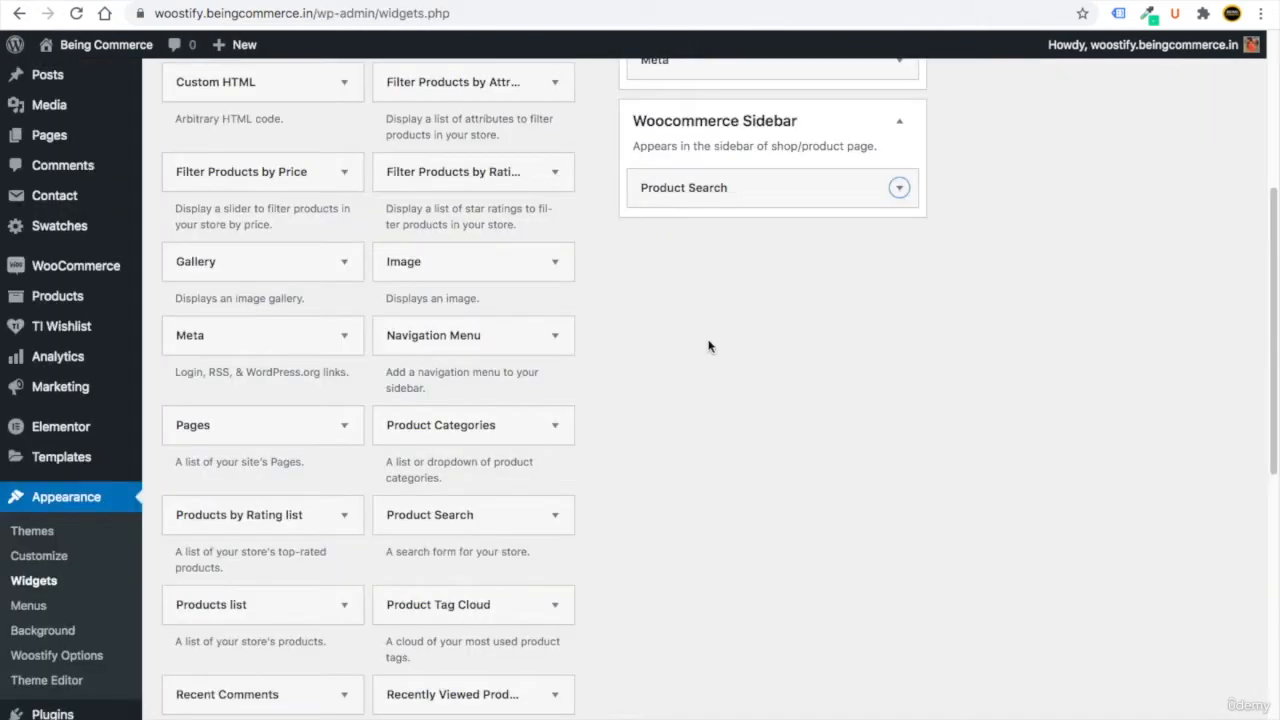
Add a Filter Products by Price widget to the Woocommerce Sidebar.
left_click(318, 180)
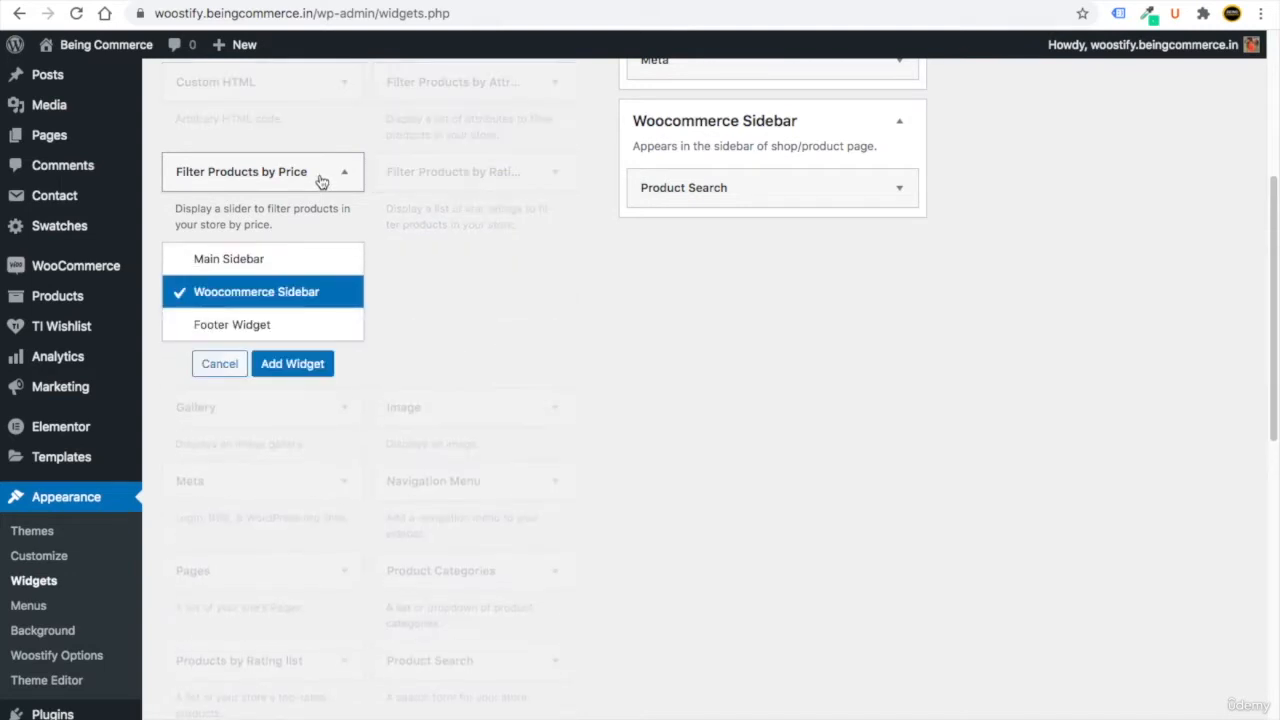
left_click(292, 364)
left_click(700, 334)
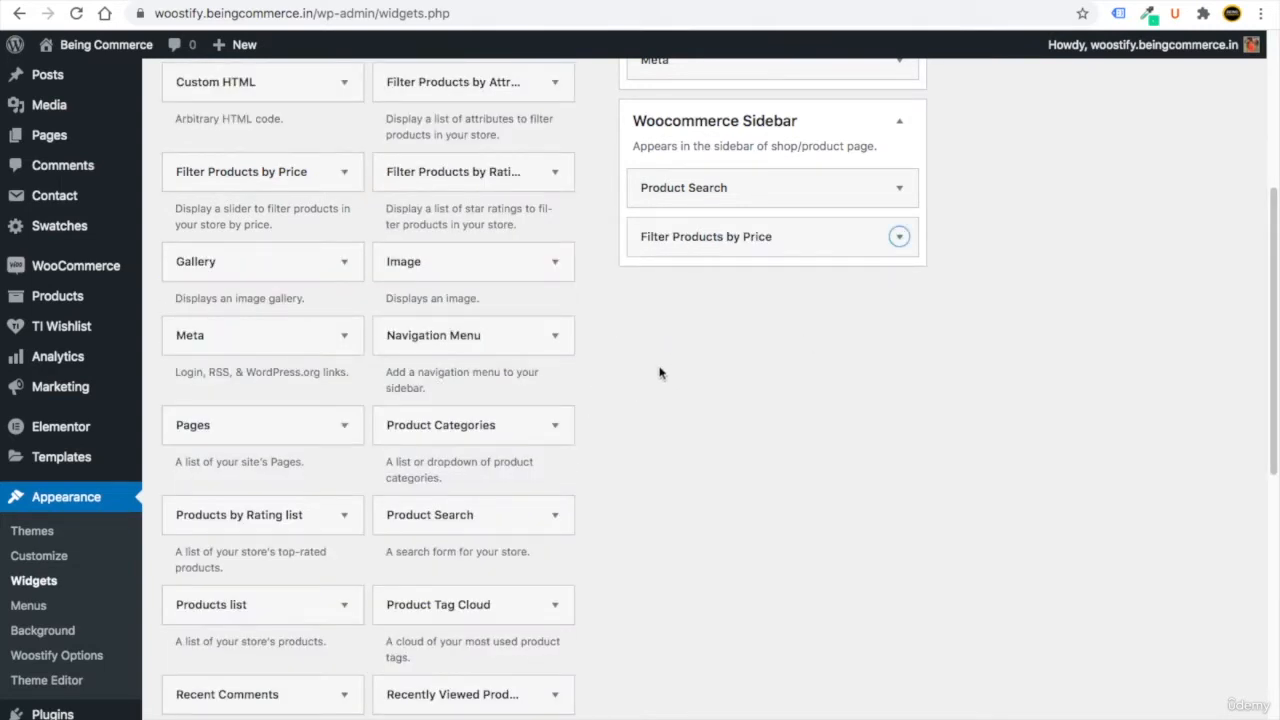
Add a Product Categories widget to the Woocommerce Sidebar with Show hierarchy unchecked, and save it.
left_click(506, 428)
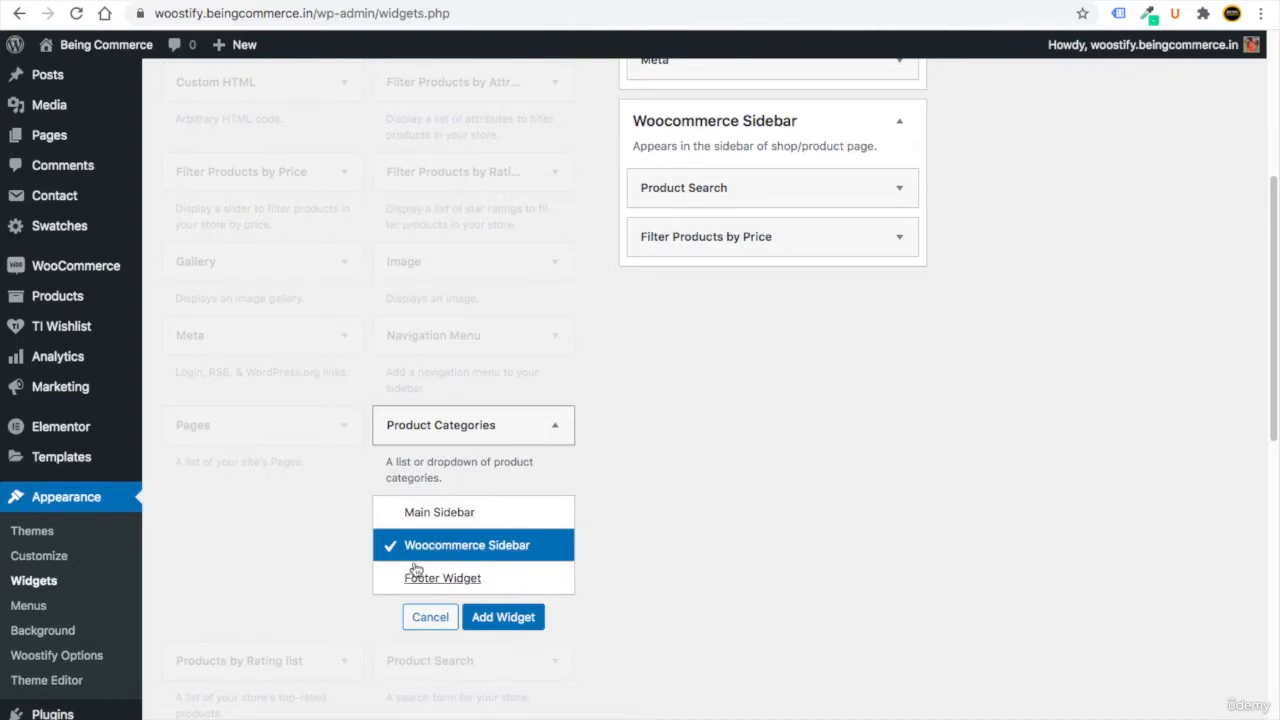
left_click(512, 620)
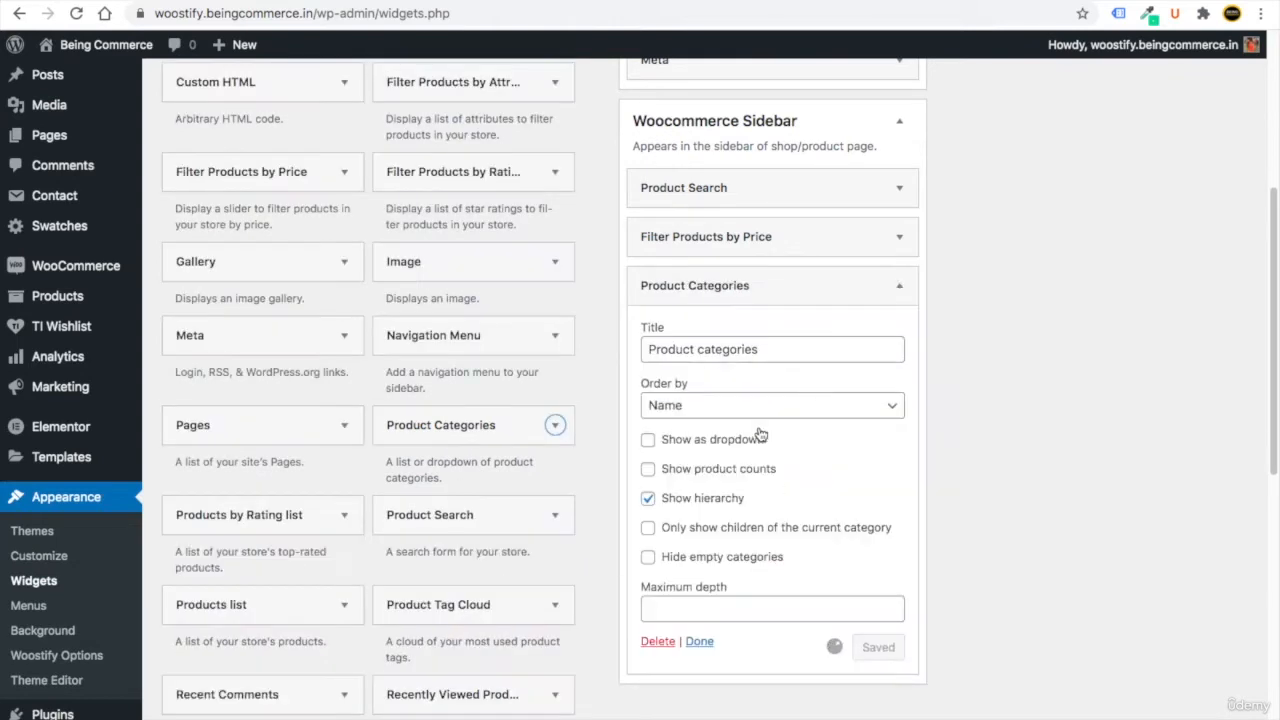
left_click(700, 641)
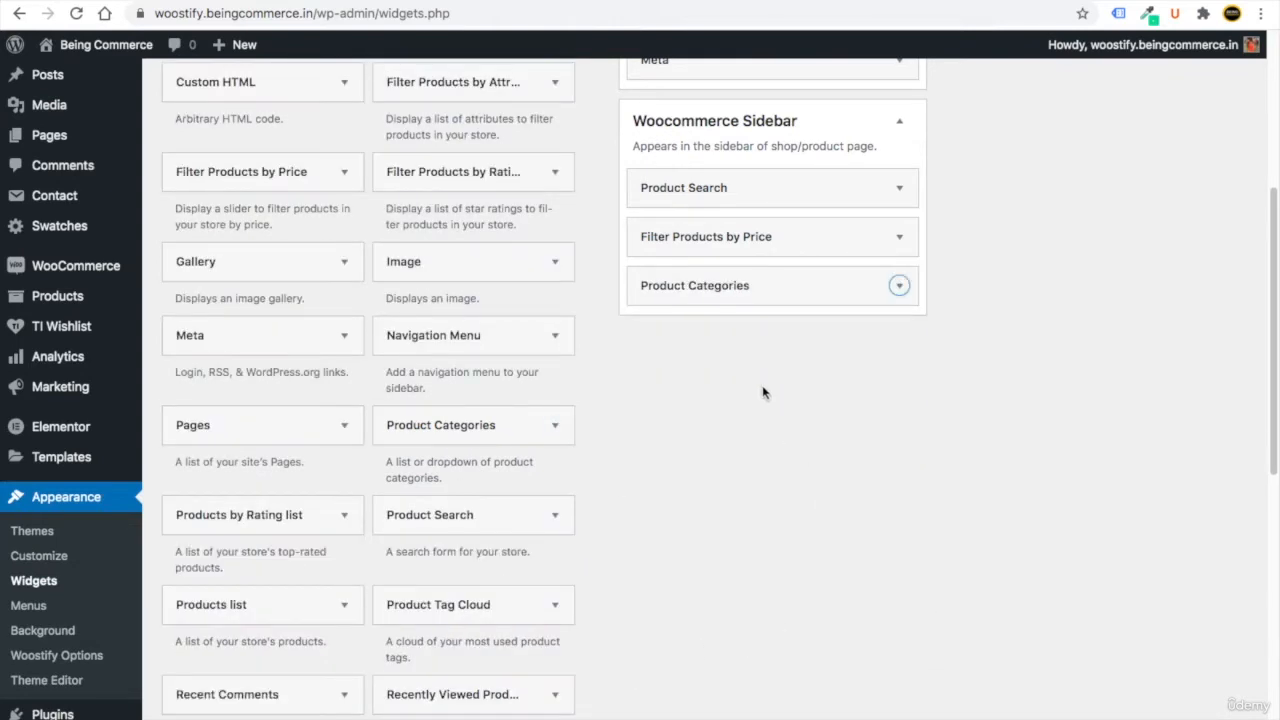
left_click(899, 286)
left_click(648, 498)
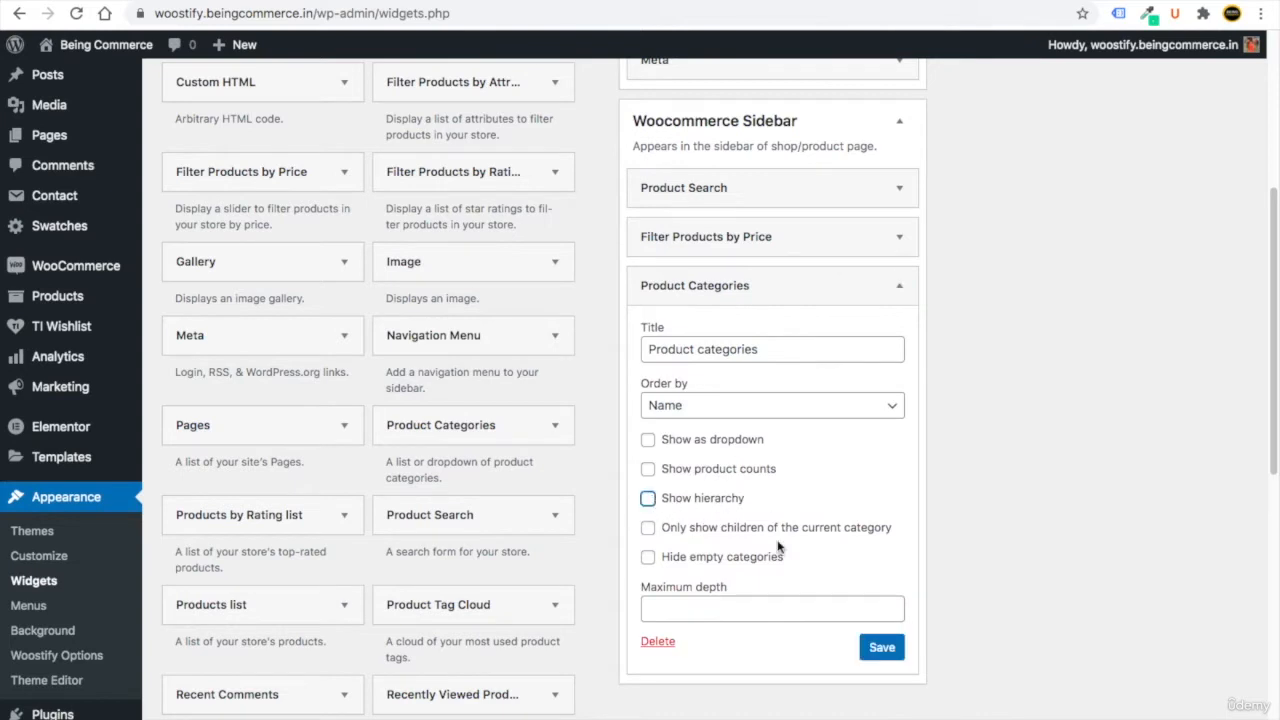
left_click(900, 652)
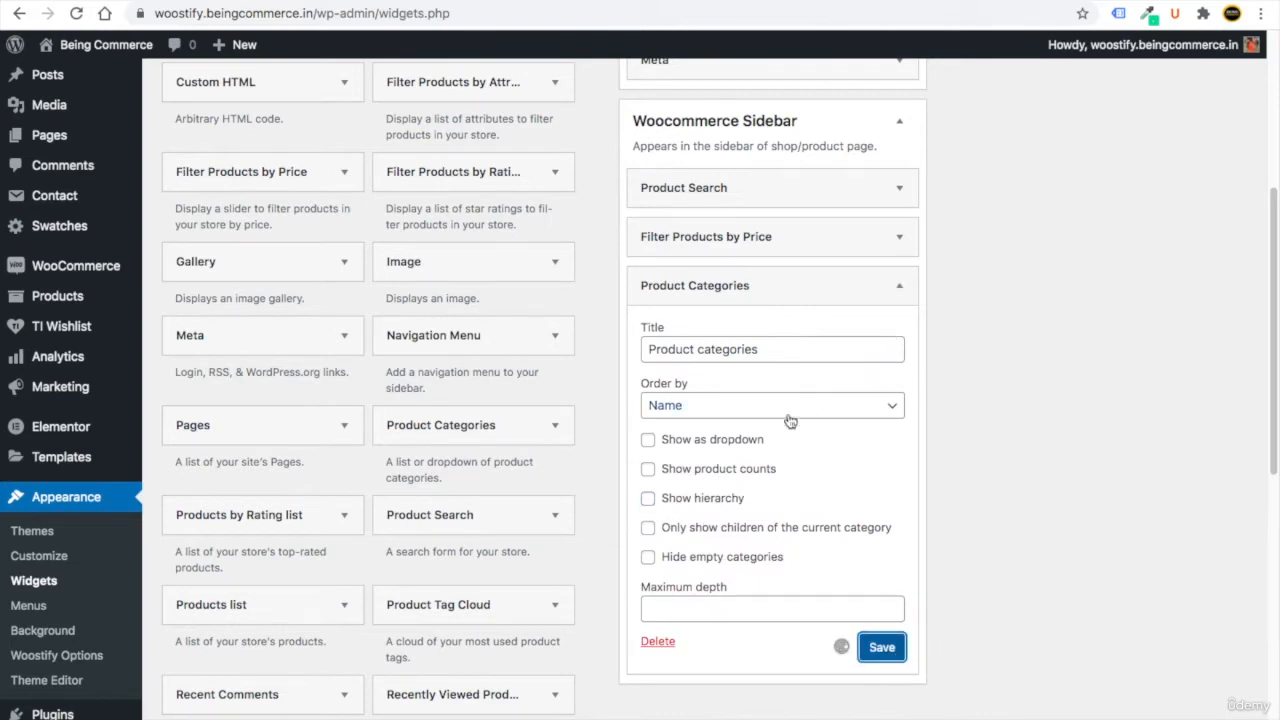
left_click(703, 648)
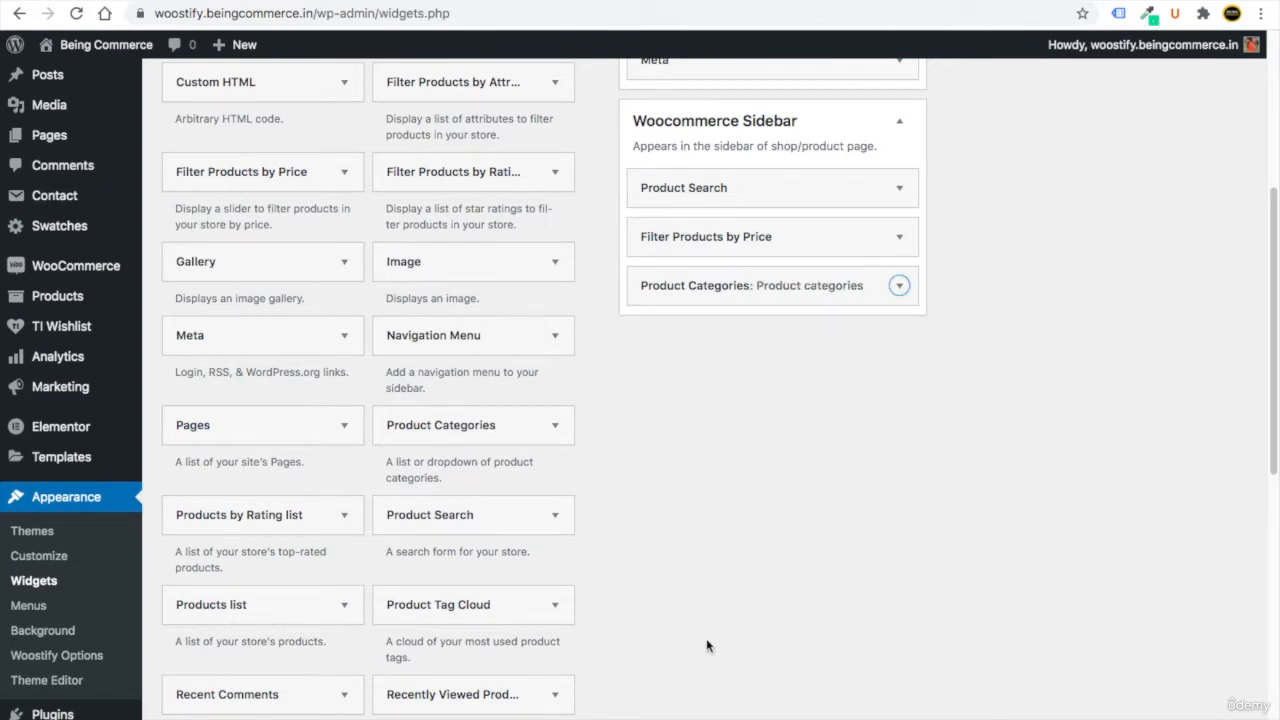
scroll(594, 289, "up", 2)
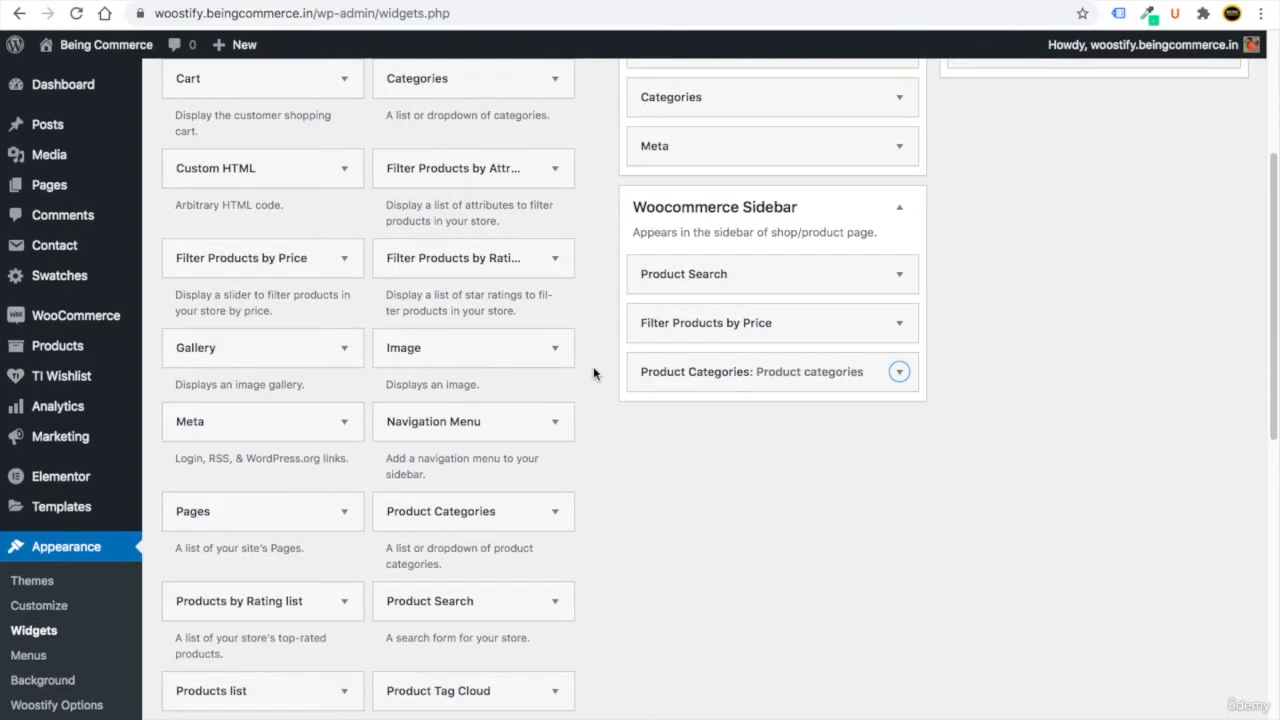
Add a Filter by Colour attribute widget to the Woocommerce Sidebar and save it.
left_click(537, 171)
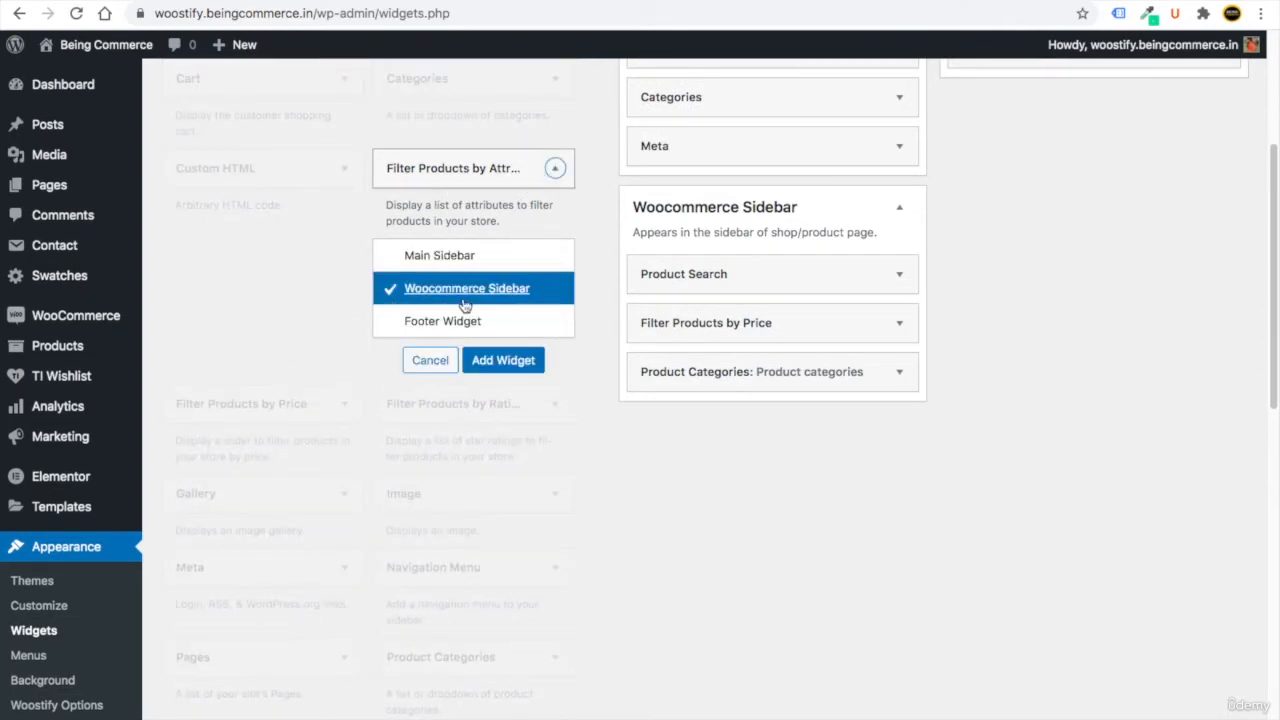
left_click(492, 360)
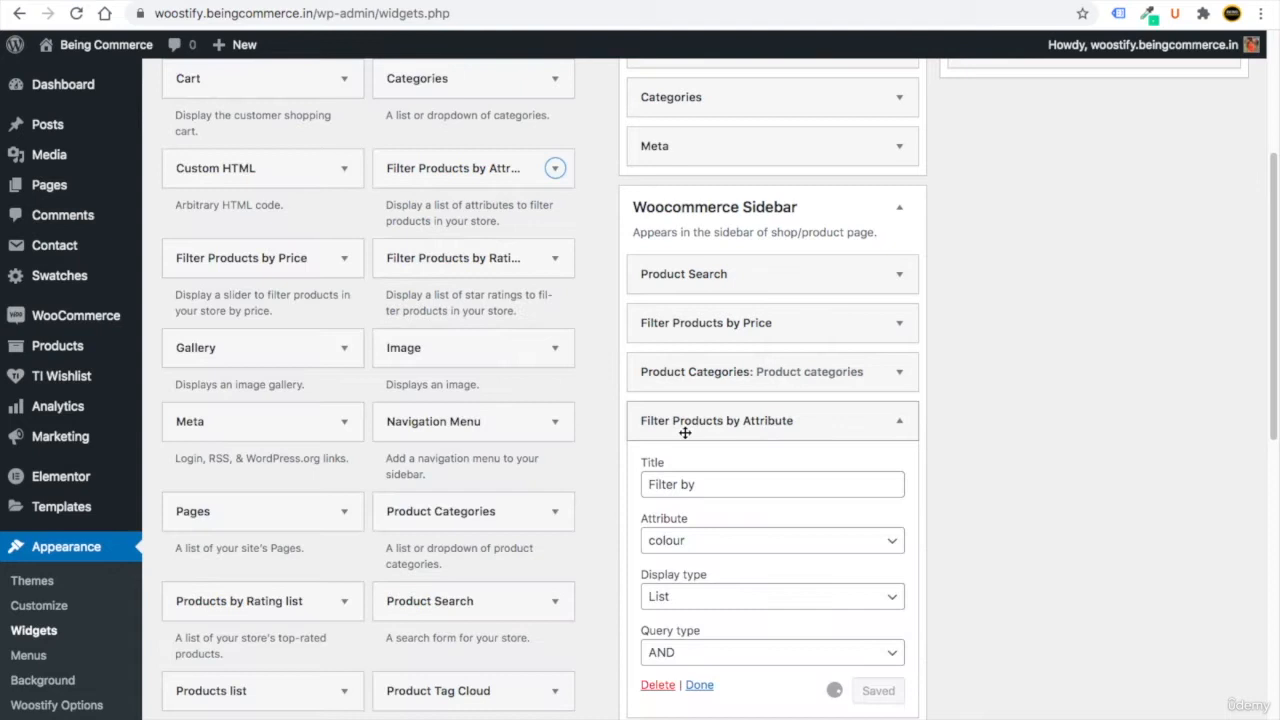
left_click(685, 541)
left_click(680, 541)
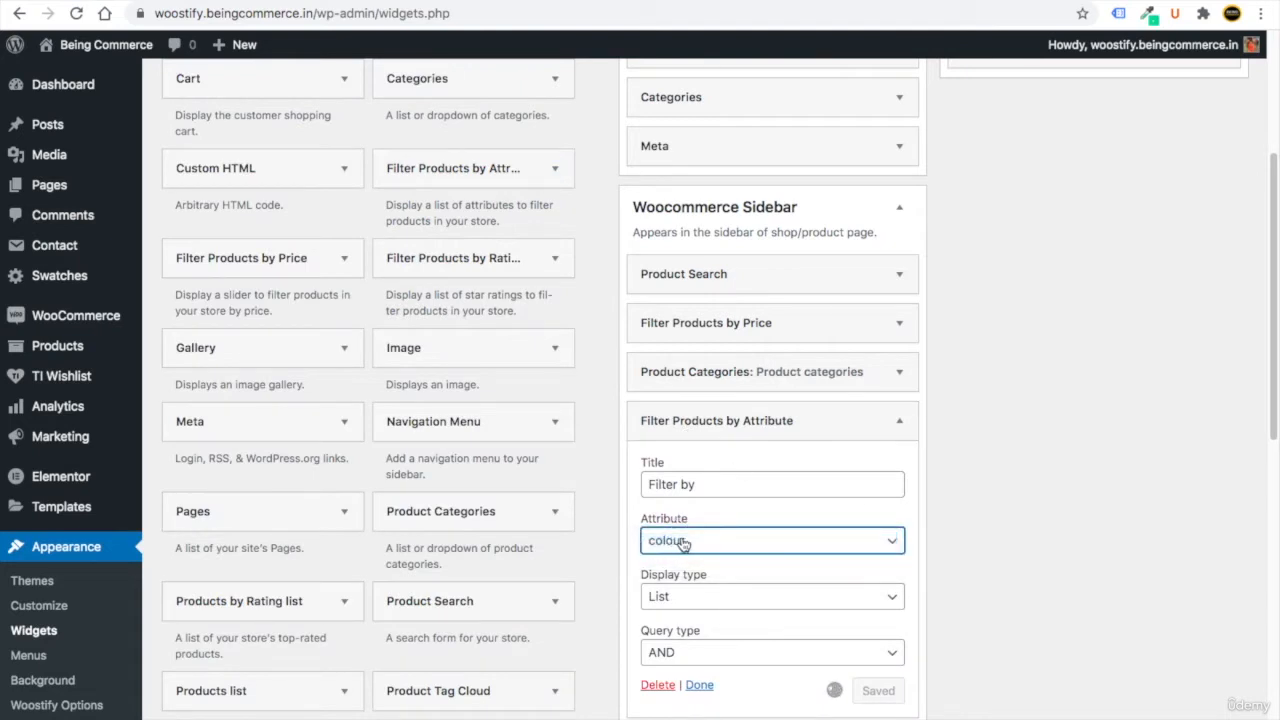
left_click(700, 484)
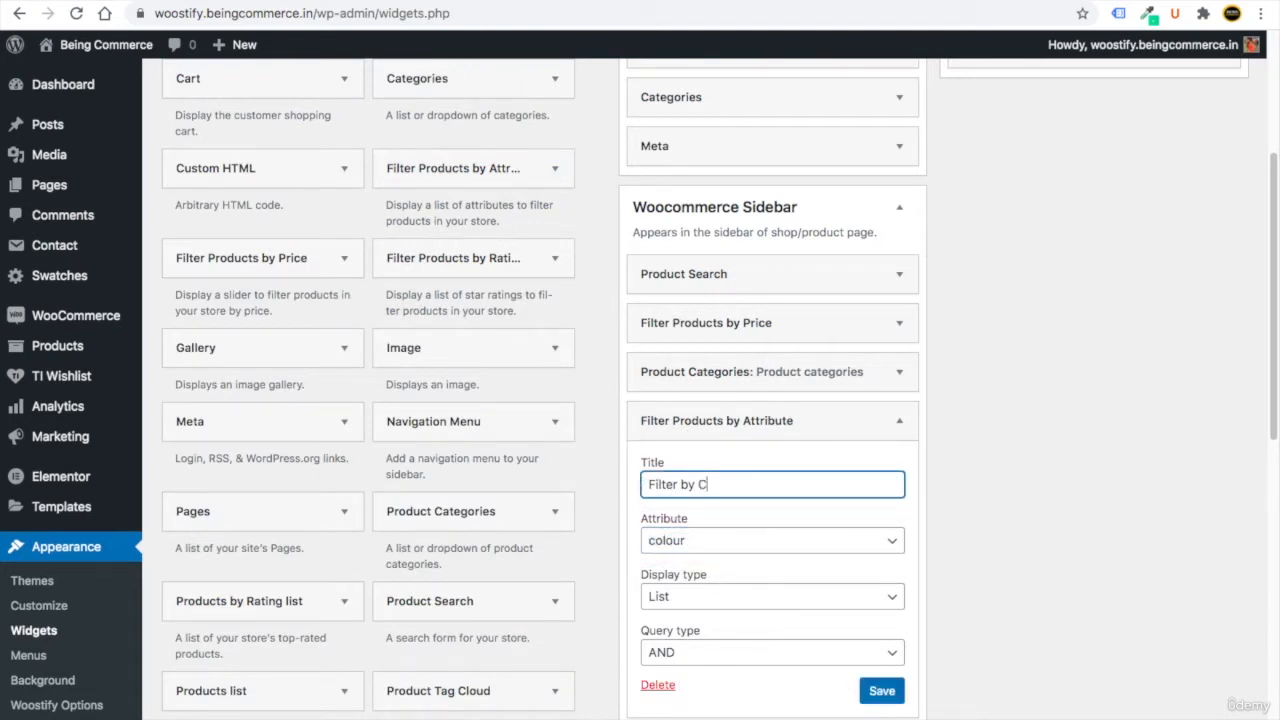
left_click(882, 690)
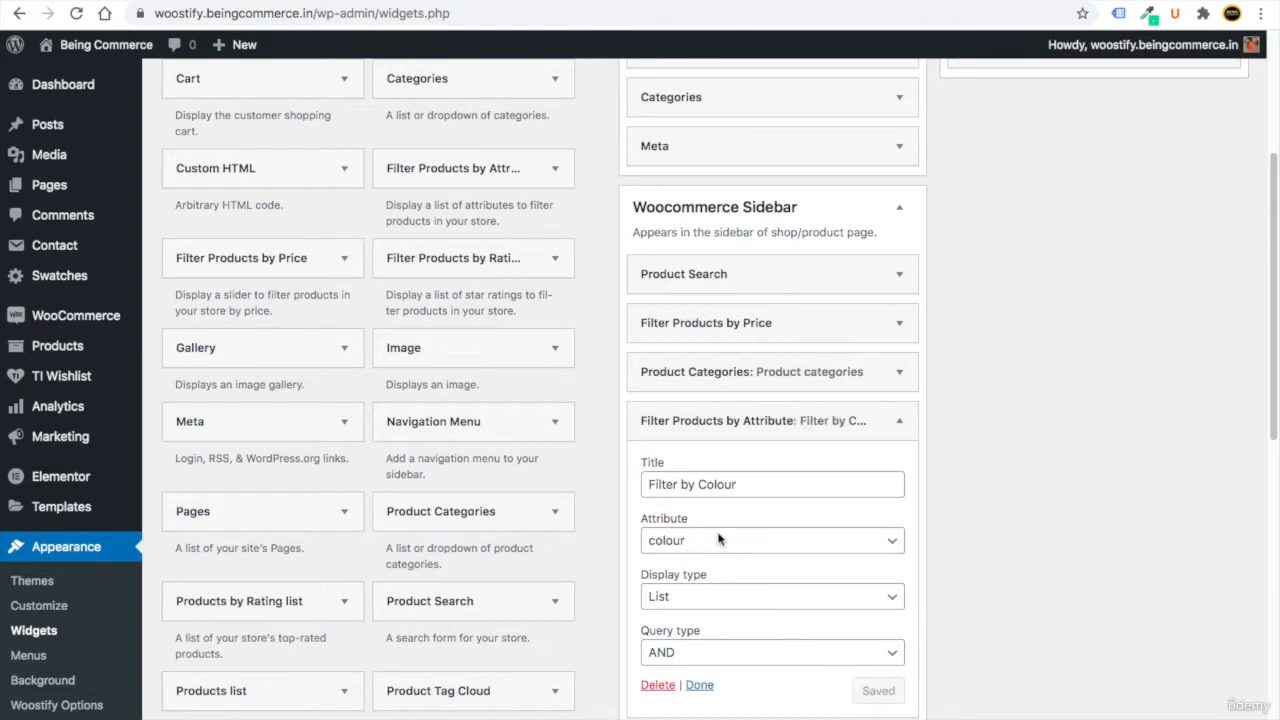
left_click(705, 686)
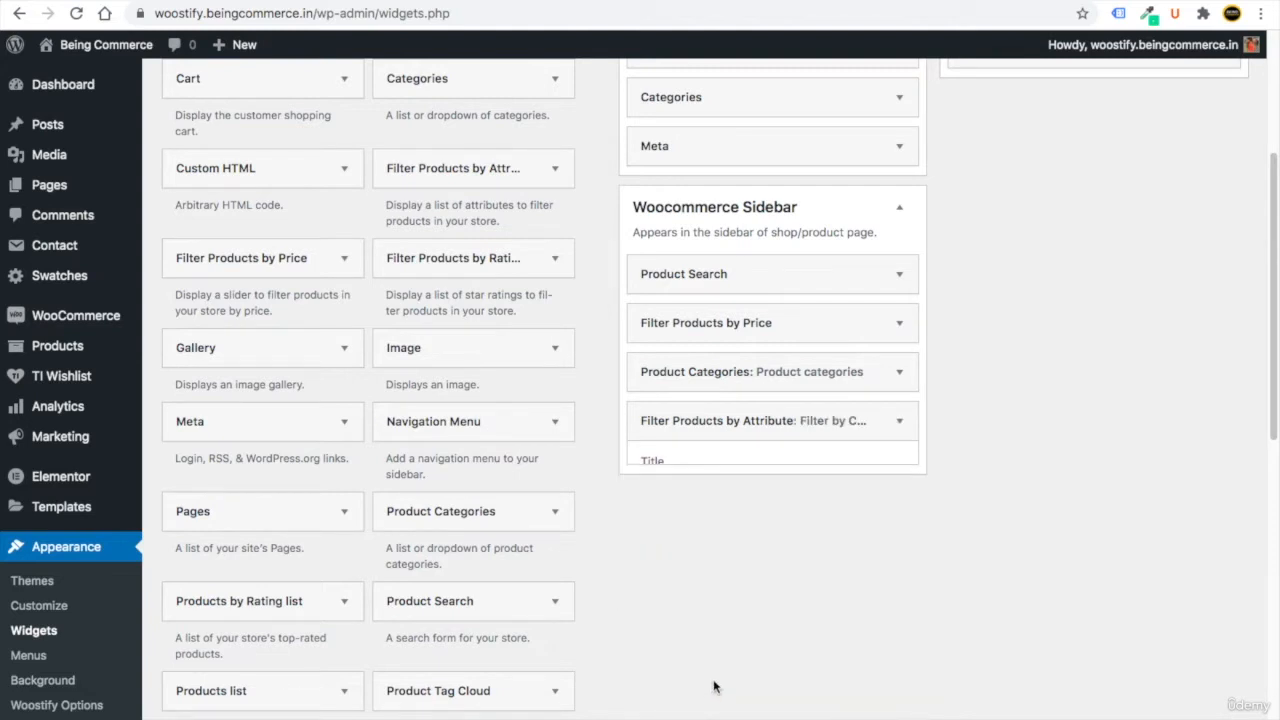
Add a second attribute filter titled Filter by Size, using the size attribute, and save it.
left_click(427, 169)
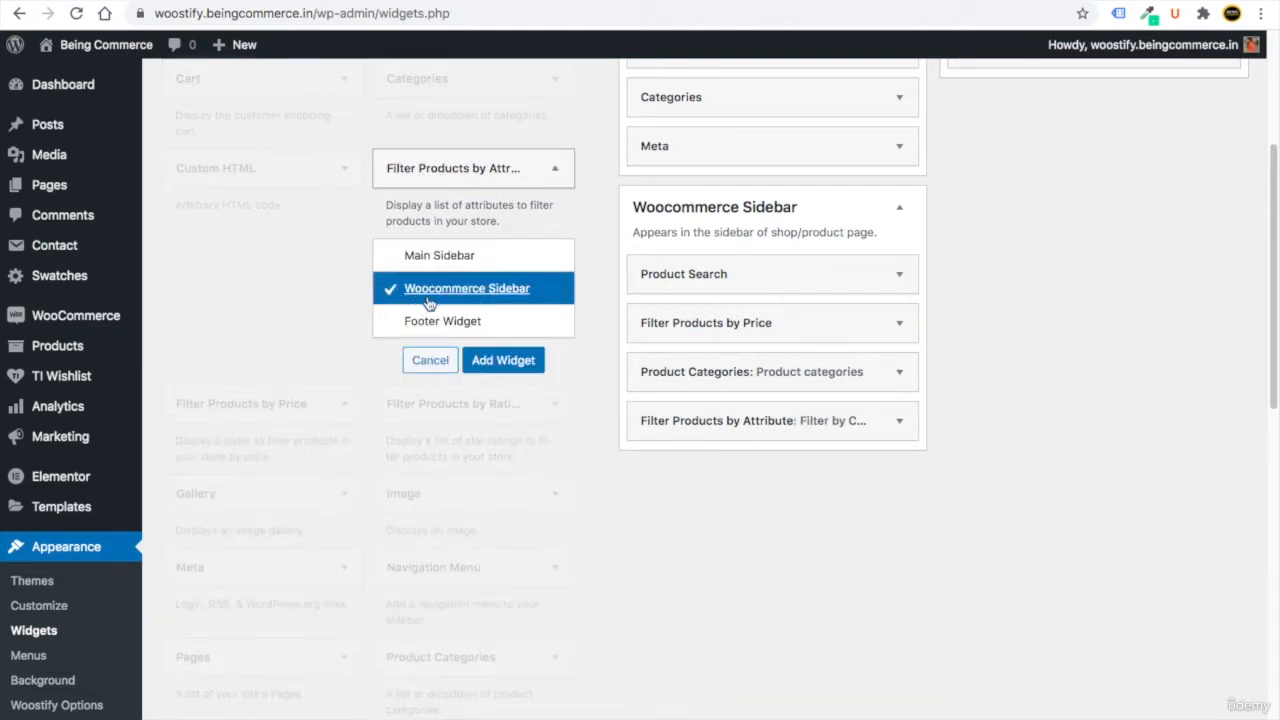
left_click(528, 372)
left_click(730, 586)
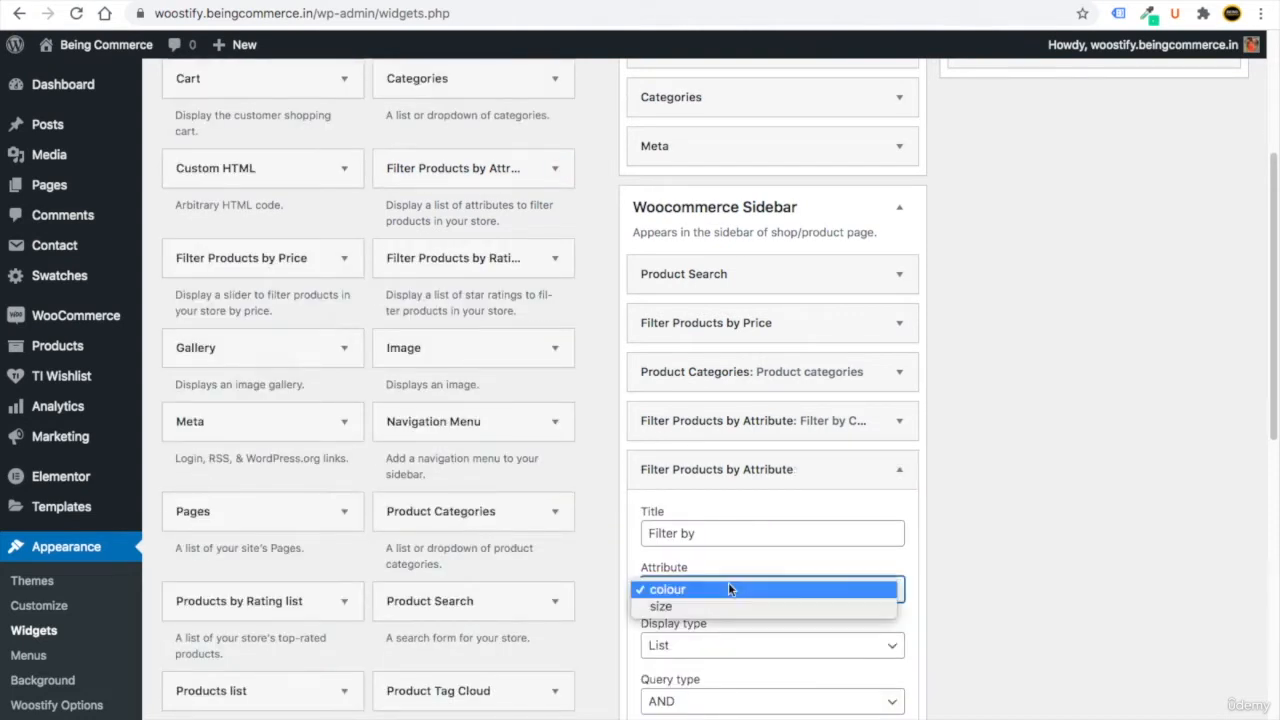
left_click(678, 607)
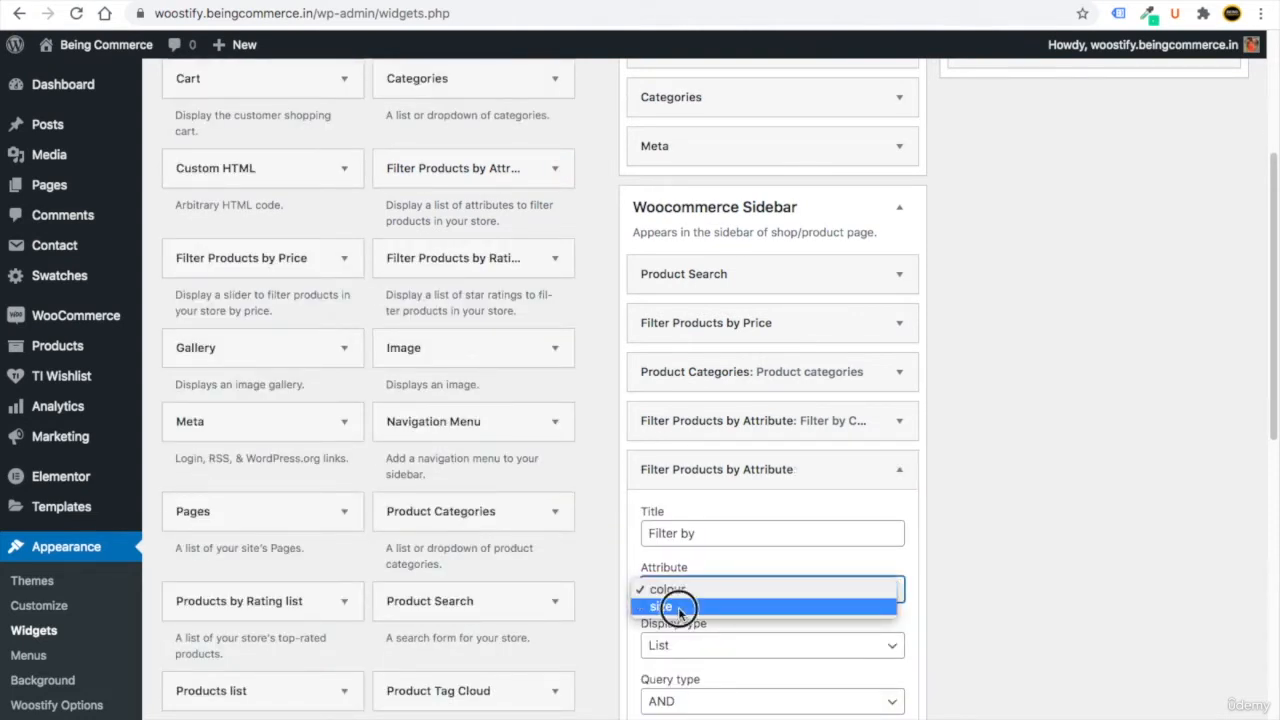
left_click(717, 535)
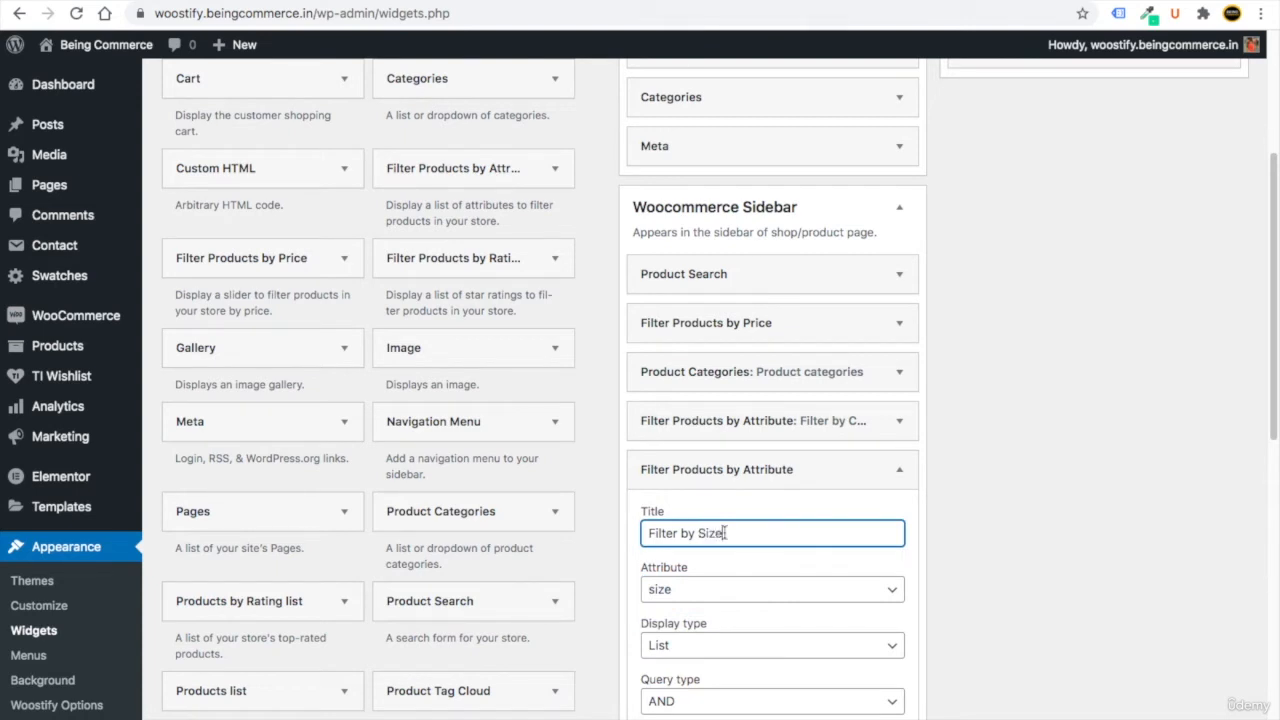
scroll(790, 615, "down", 2)
left_click(876, 620)
left_click(700, 618)
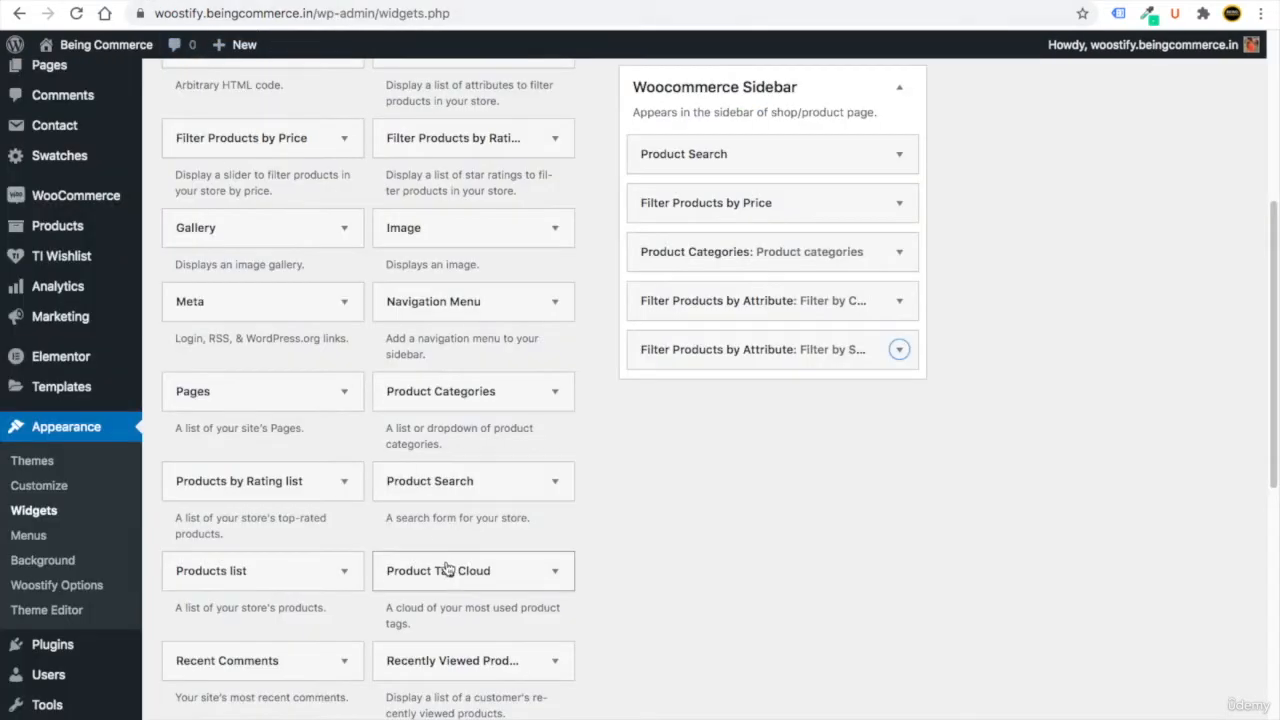
Add a Product Tag Cloud widget to the Woocommerce Sidebar and scroll the reloaded shop page to check it.
left_click(447, 569)
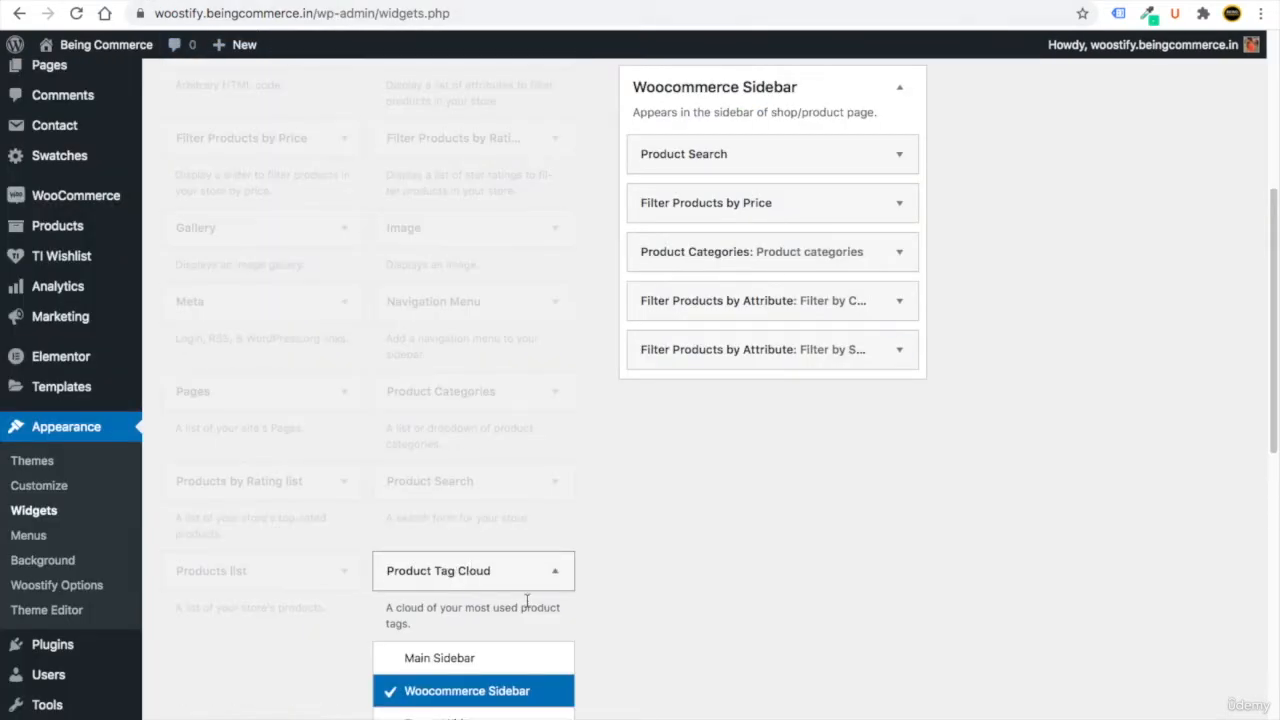
left_click(503, 371)
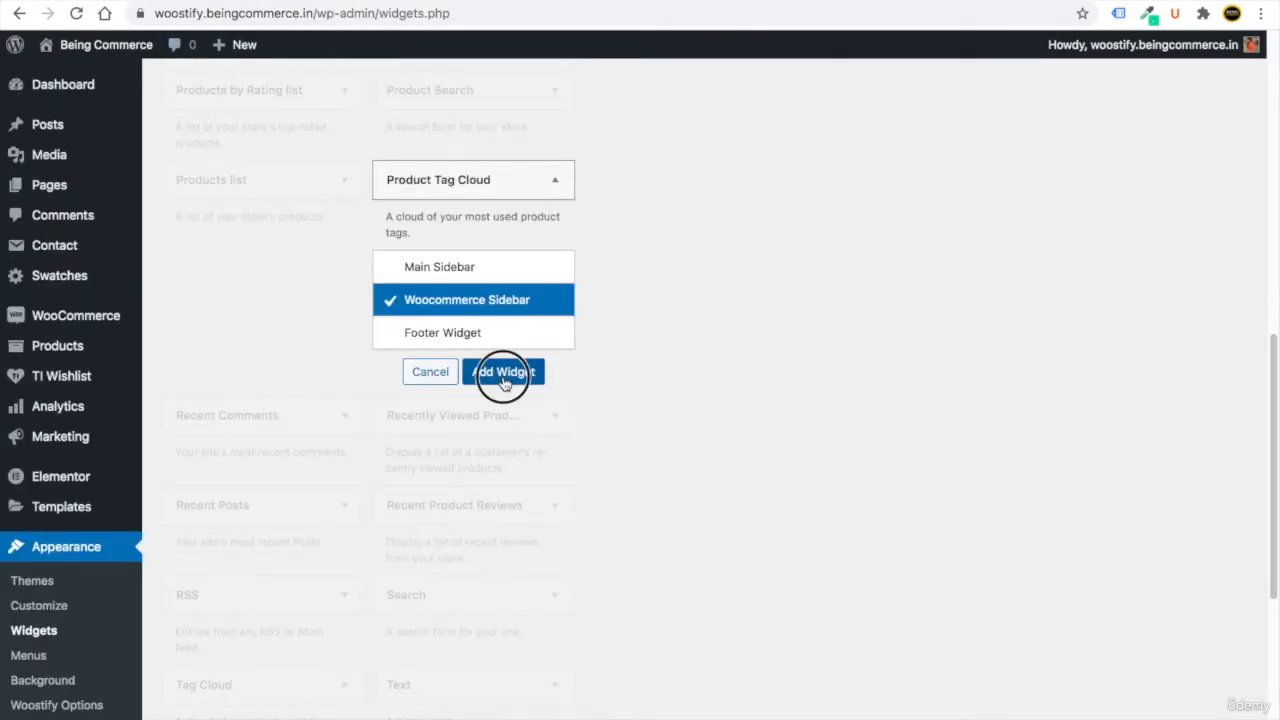
left_click(704, 579)
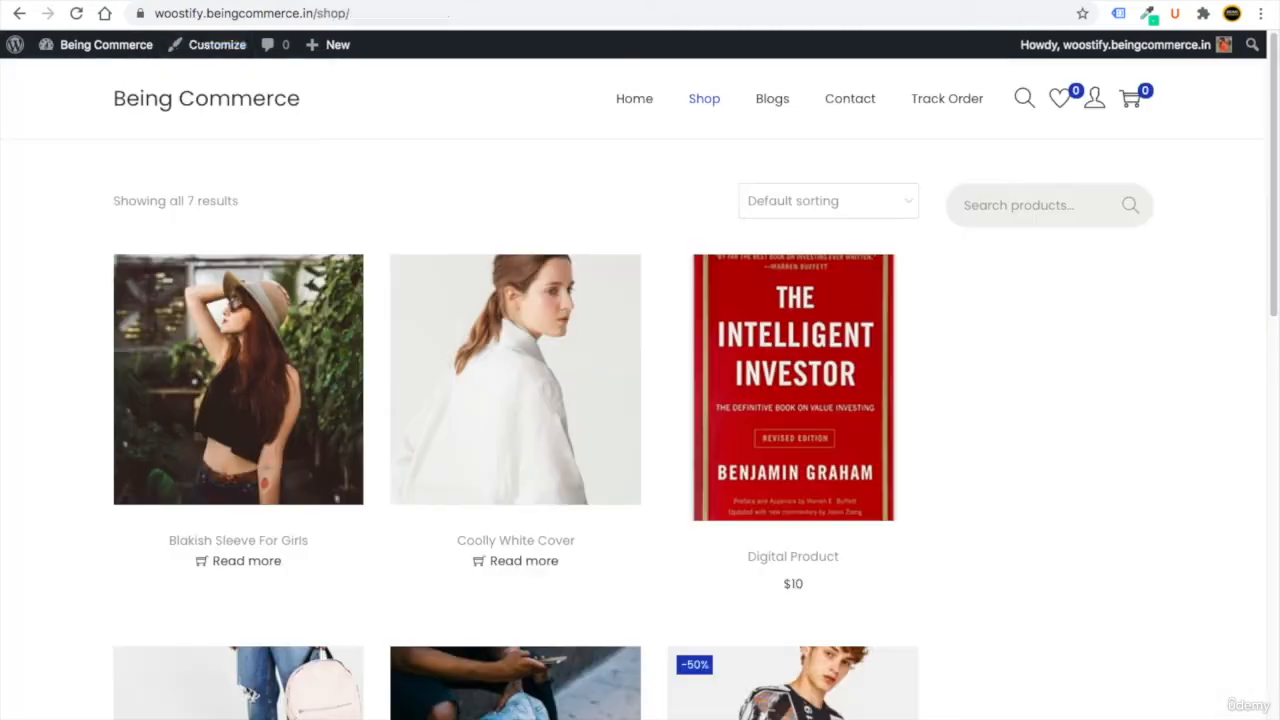
left_click(76, 13)
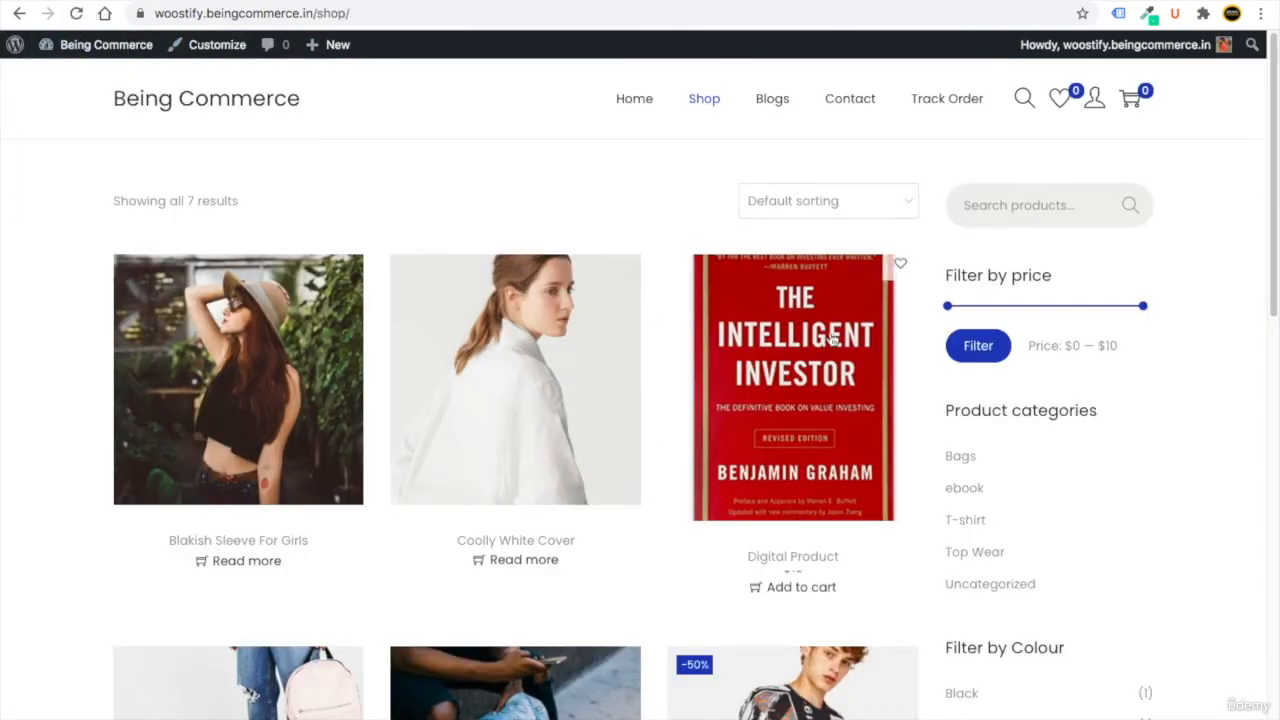
scroll(1040, 220, "down", 3)
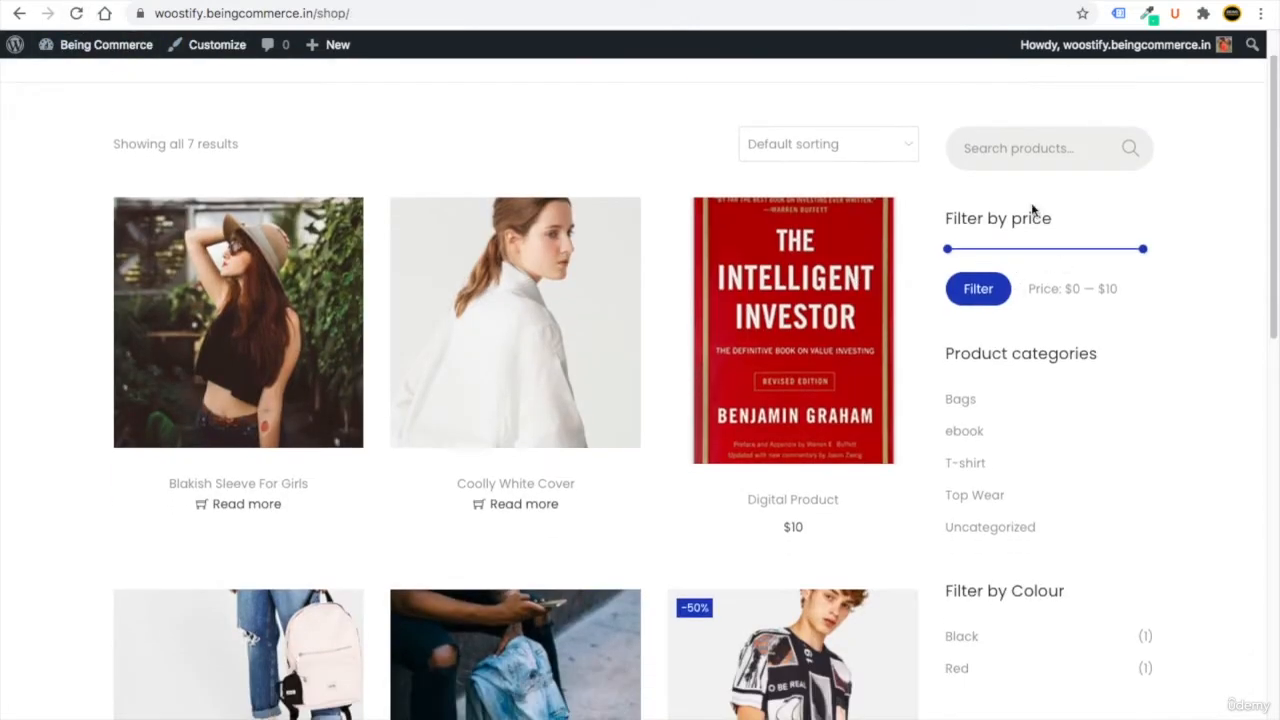
scroll(1020, 411, "down", 2)
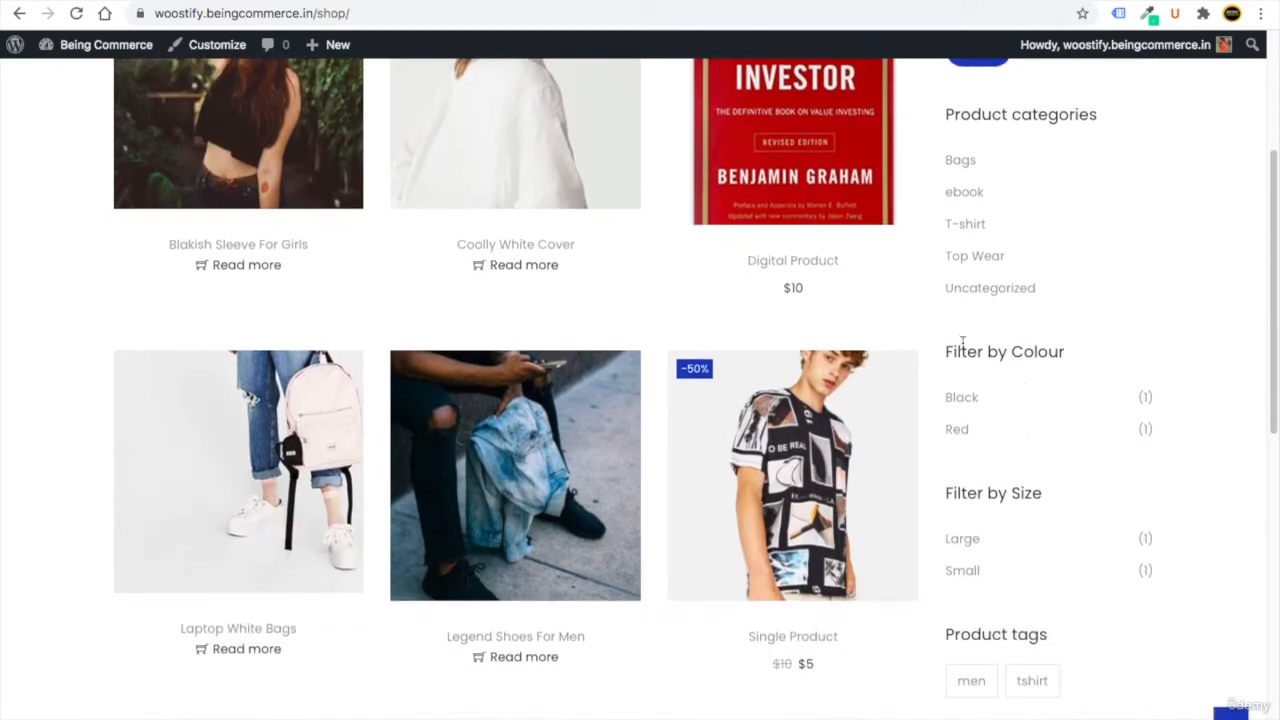
scroll(1014, 500, "down", 1)
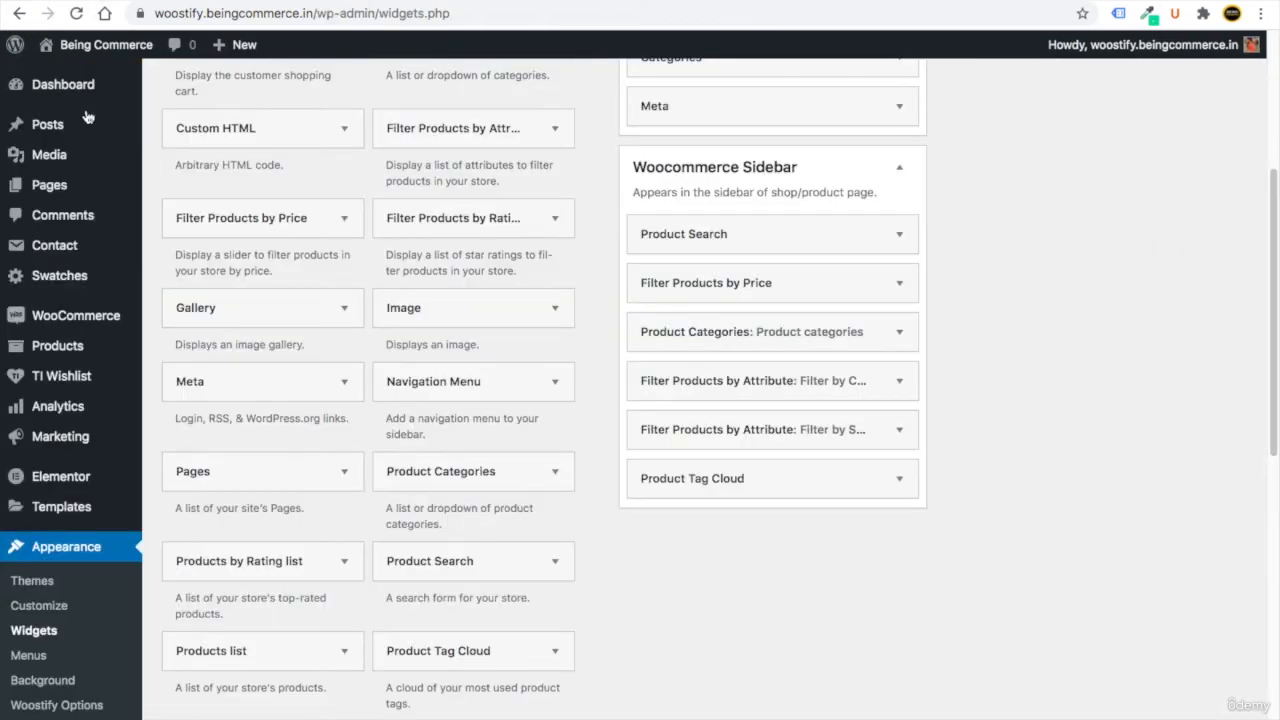
Scroll through the shop sidebar's filters and bring up the store's Home page.
mouse_move(72, 348)
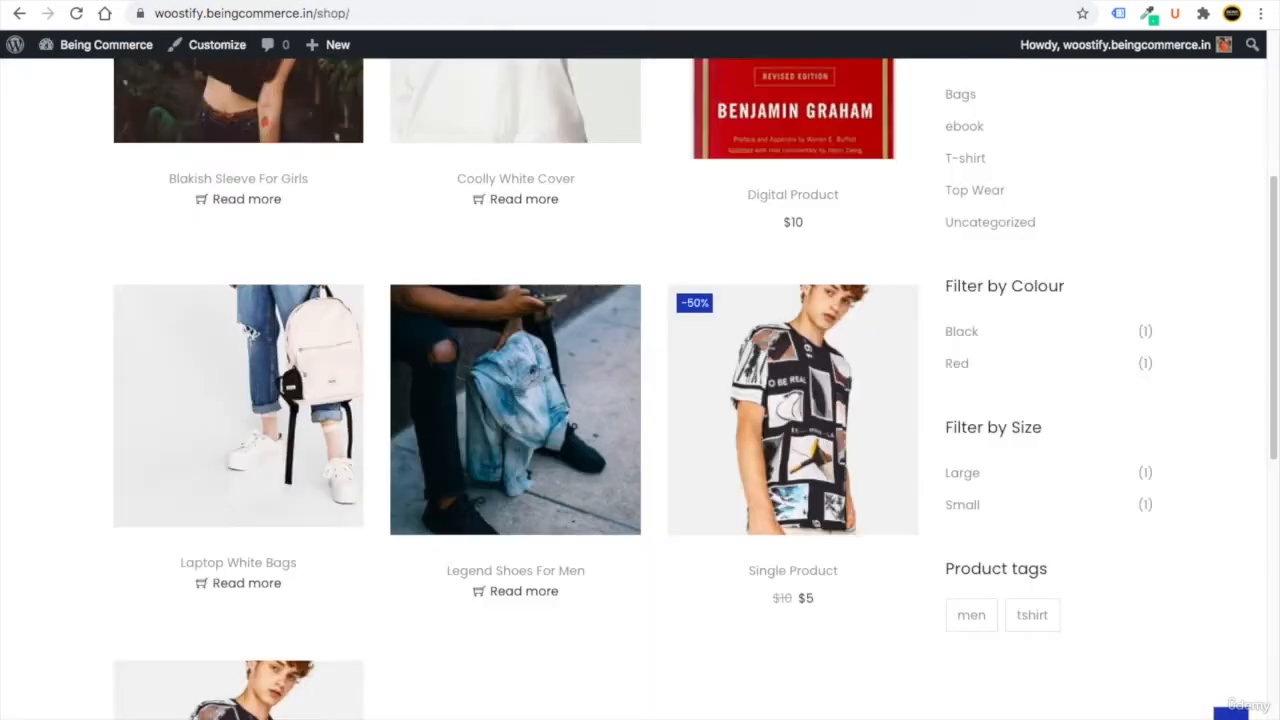
scroll(1010, 345, "up", 2)
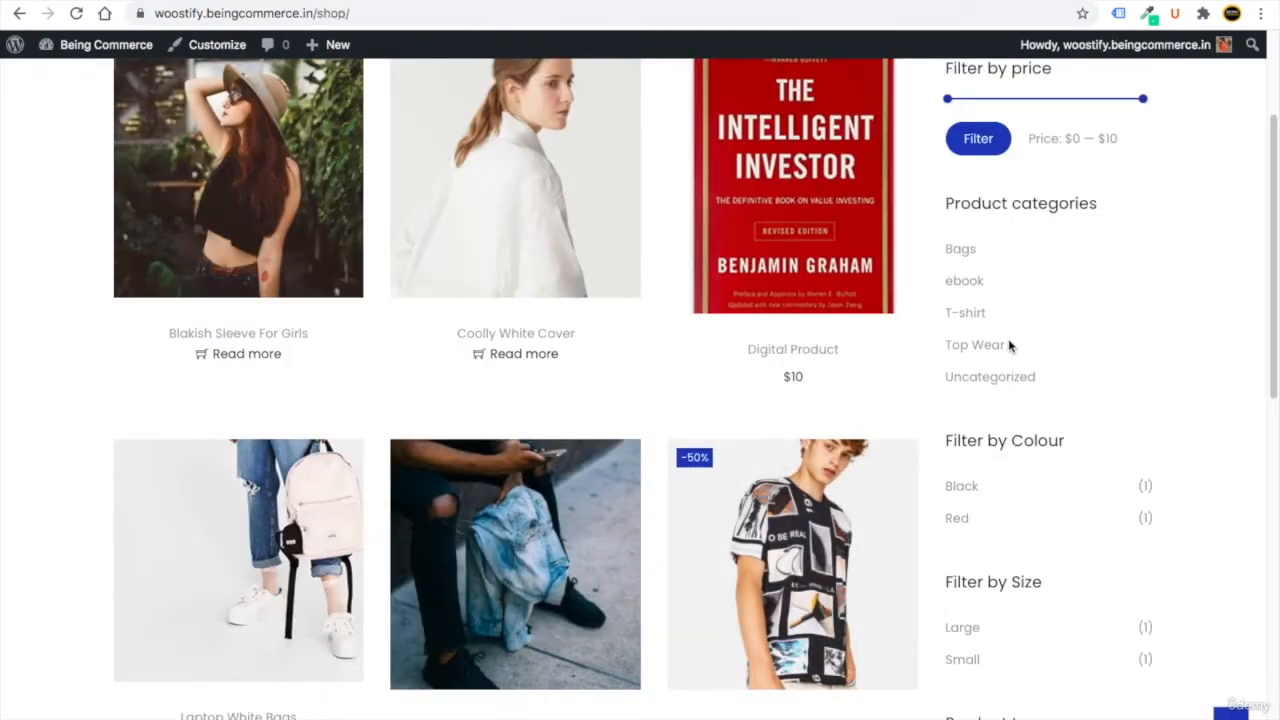
scroll(1008, 342, "up", 2)
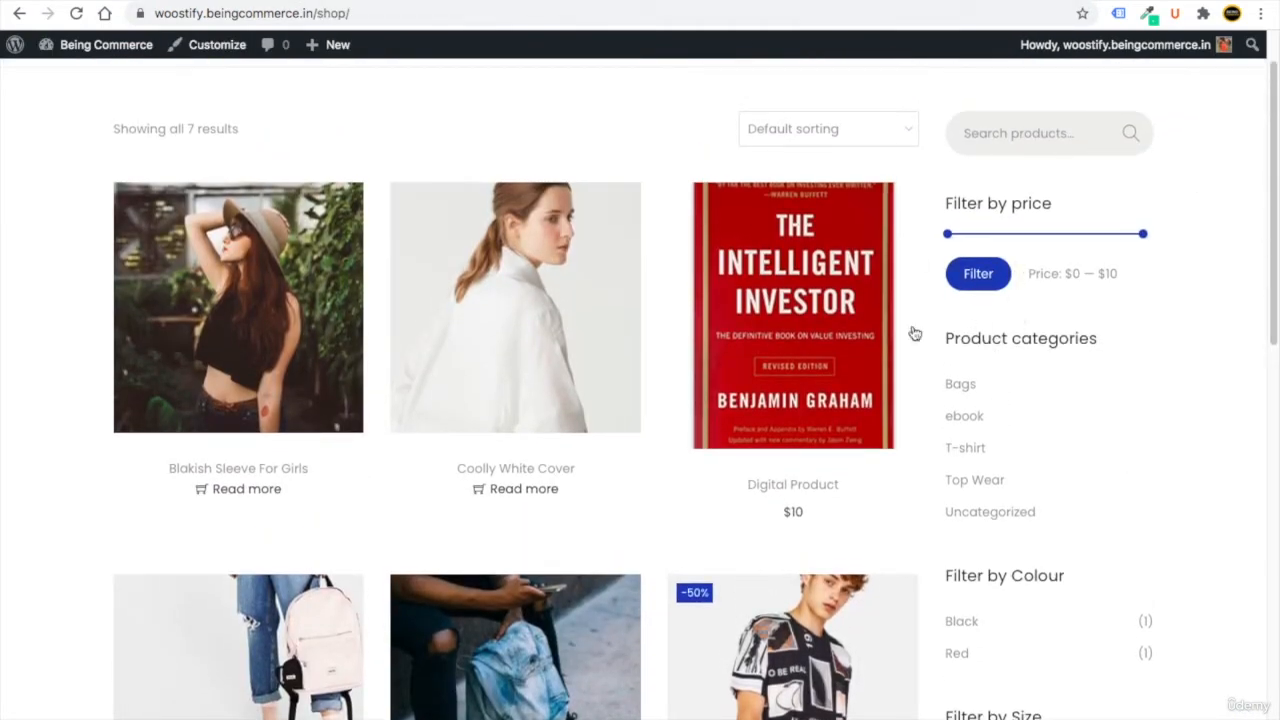
left_click_drag(1270, 241, 1270, 213)
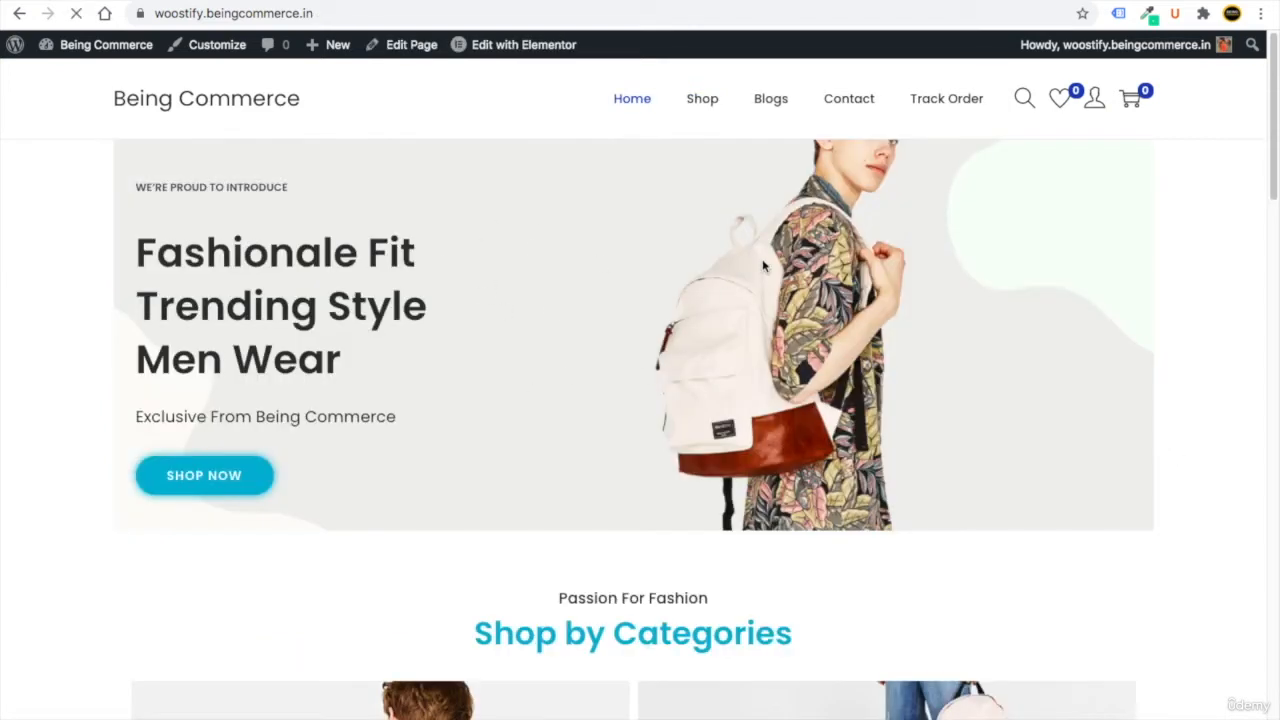
Open the Blogs page and review its sidebar's Recent Posts, Recent Comments, Archives and Categories widgets.
left_click(771, 103)
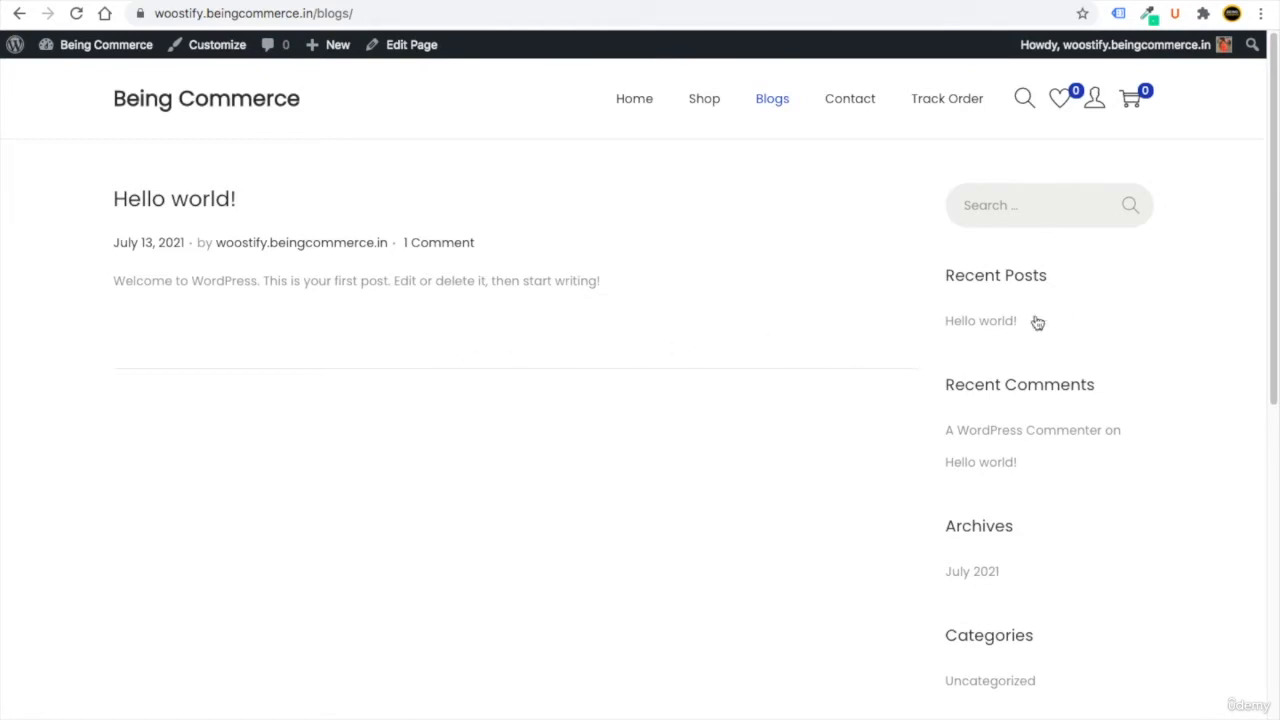
left_click_drag(1058, 280, 940, 277)
left_click_drag(944, 384, 1000, 396)
left_click_drag(1015, 529, 960, 528)
left_click_drag(1035, 631, 1010, 630)
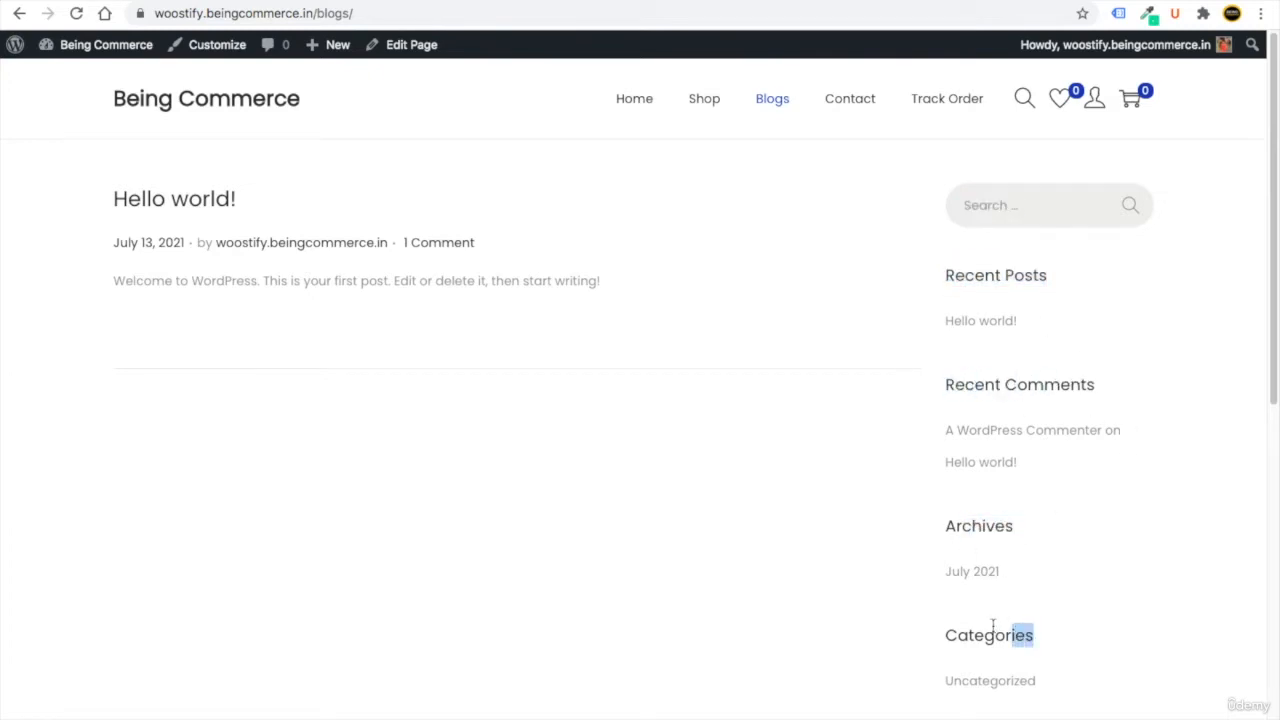
left_click(1076, 529)
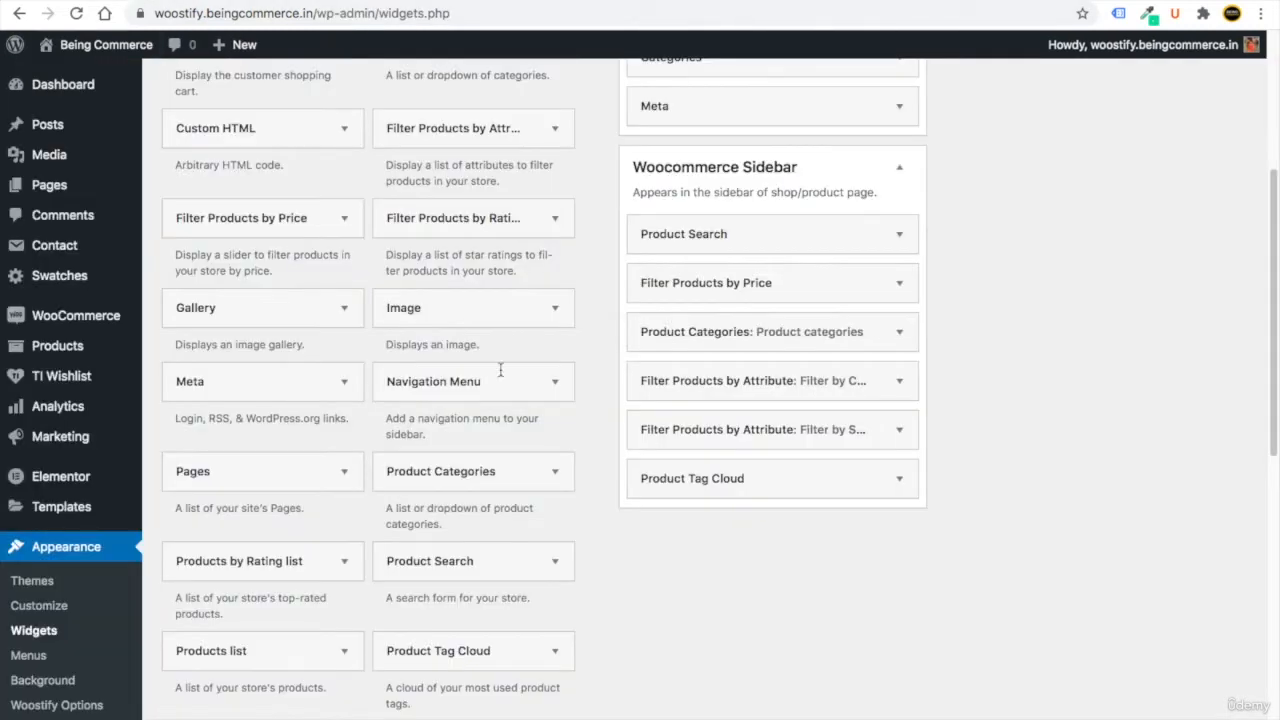
scroll(1029, 342, "up", 5)
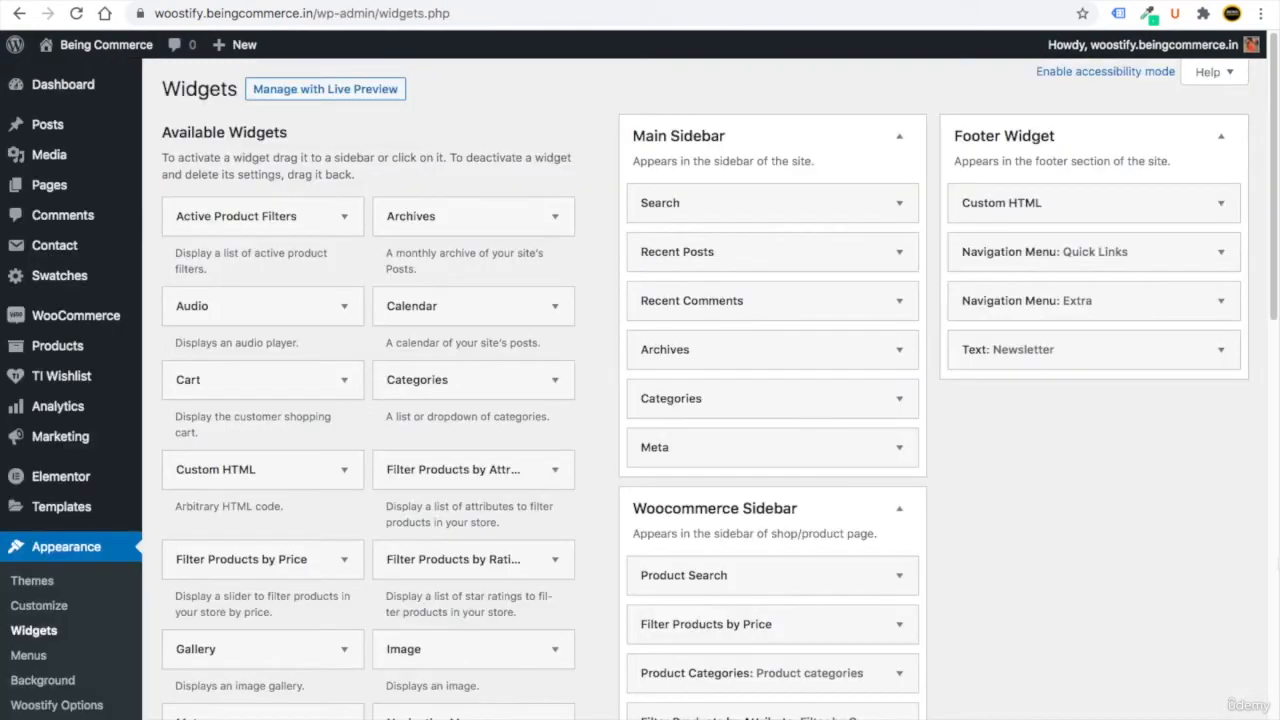
Delete the Meta, Archives, Recent Comments and Recent Posts widgets from the Main Sidebar.
left_click(899, 447)
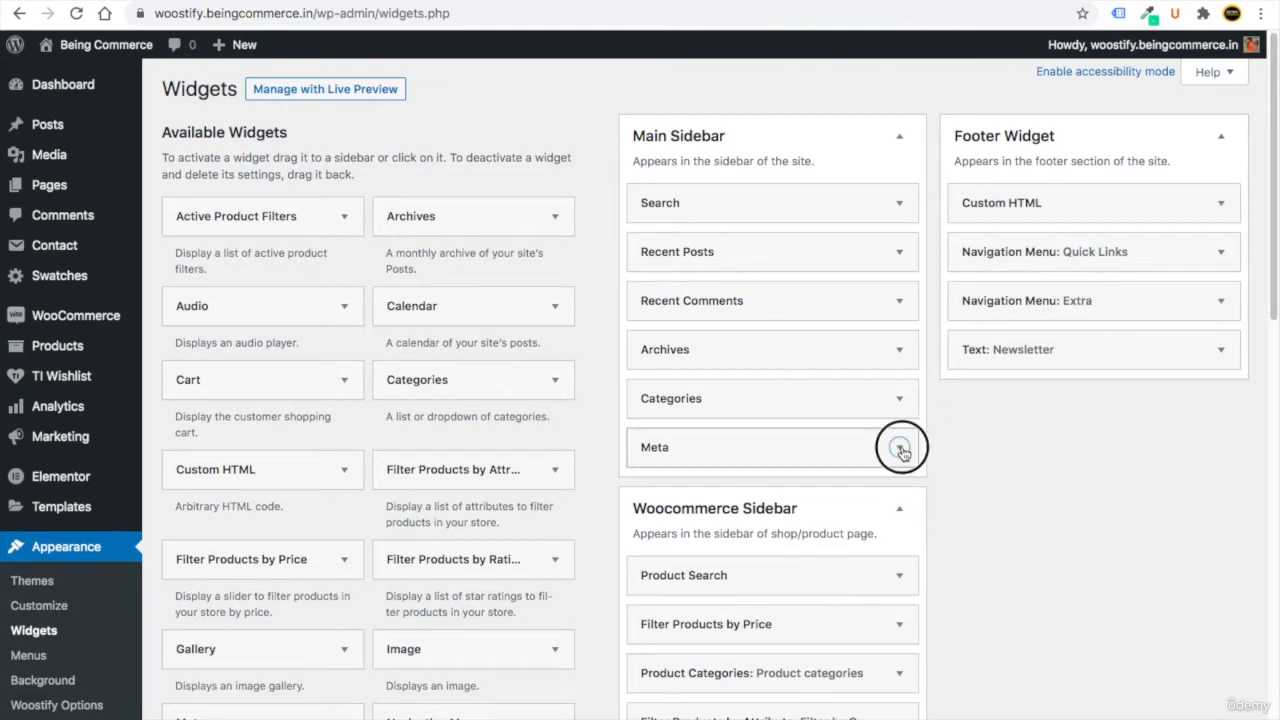
left_click(662, 544)
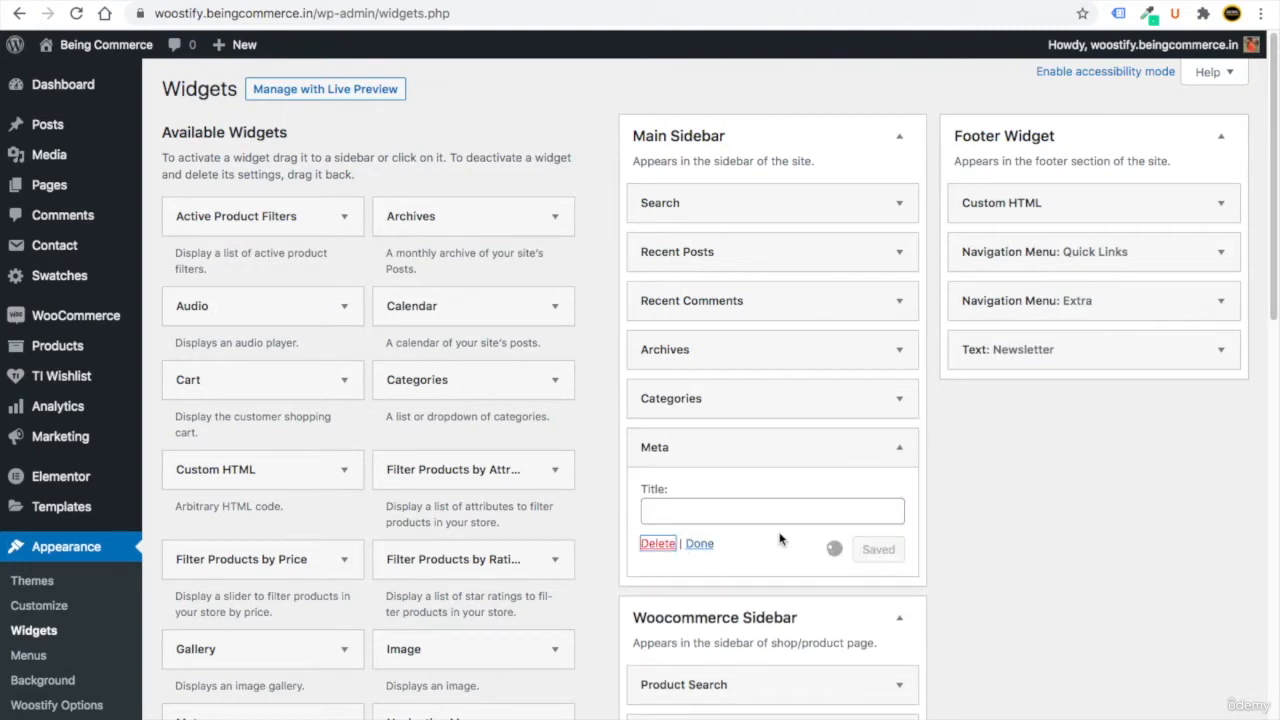
left_click(664, 495)
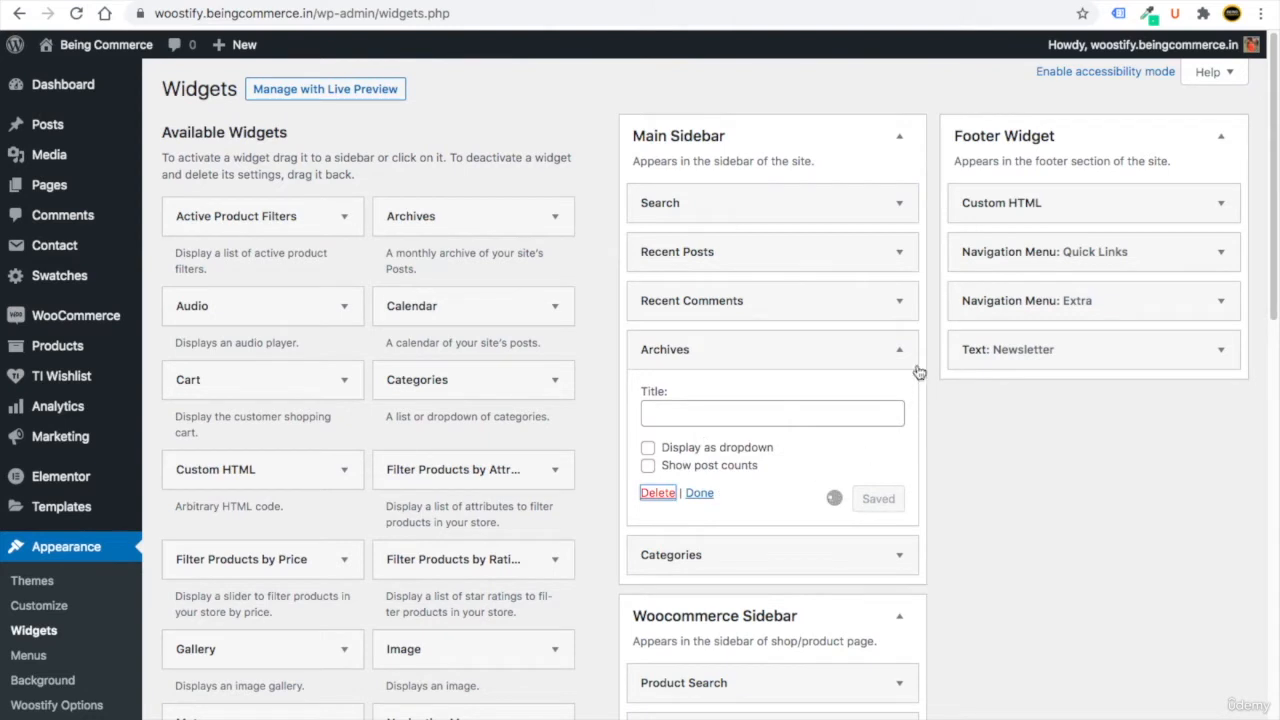
left_click(668, 438)
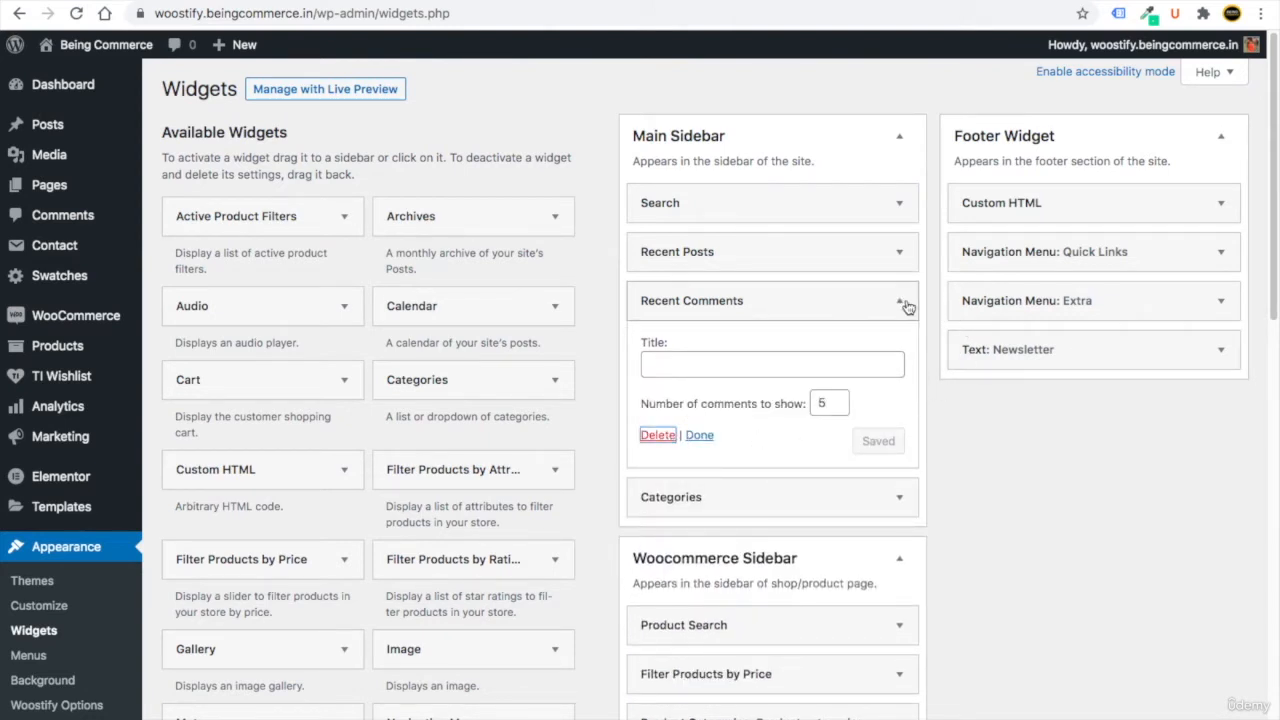
left_click(900, 254)
left_click(662, 418)
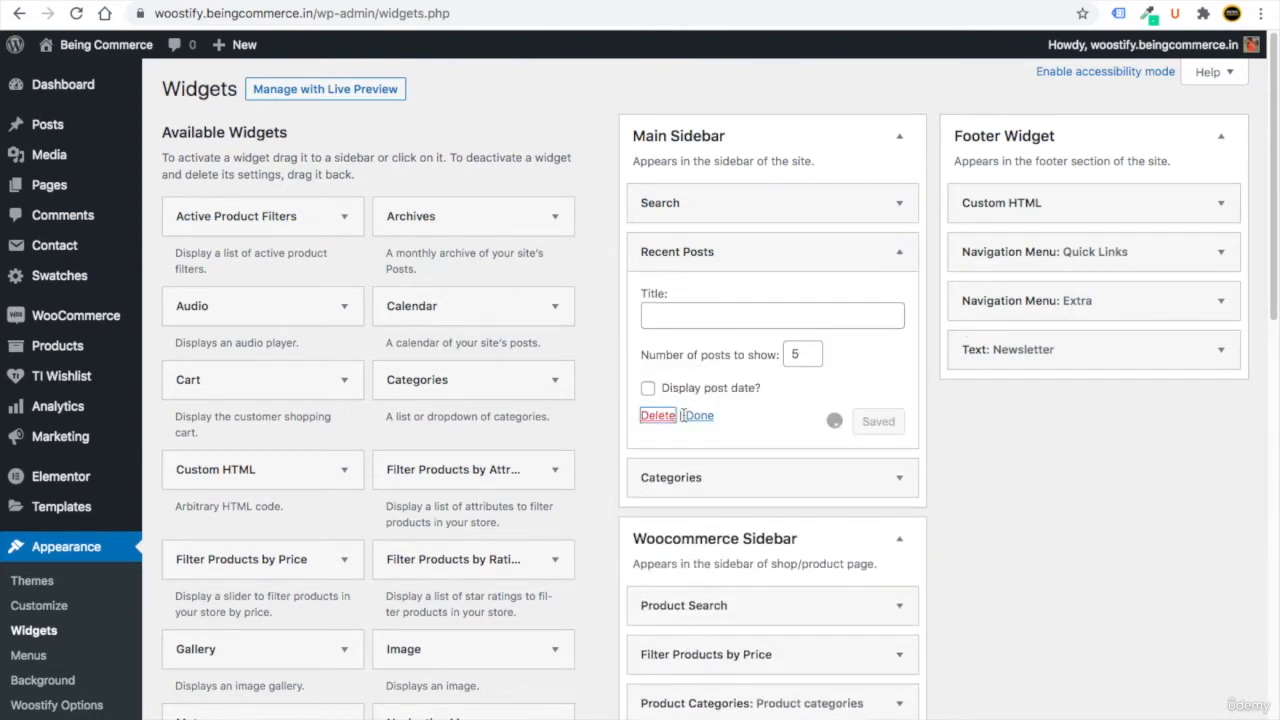
left_click_drag(1274, 277, 1254, 714)
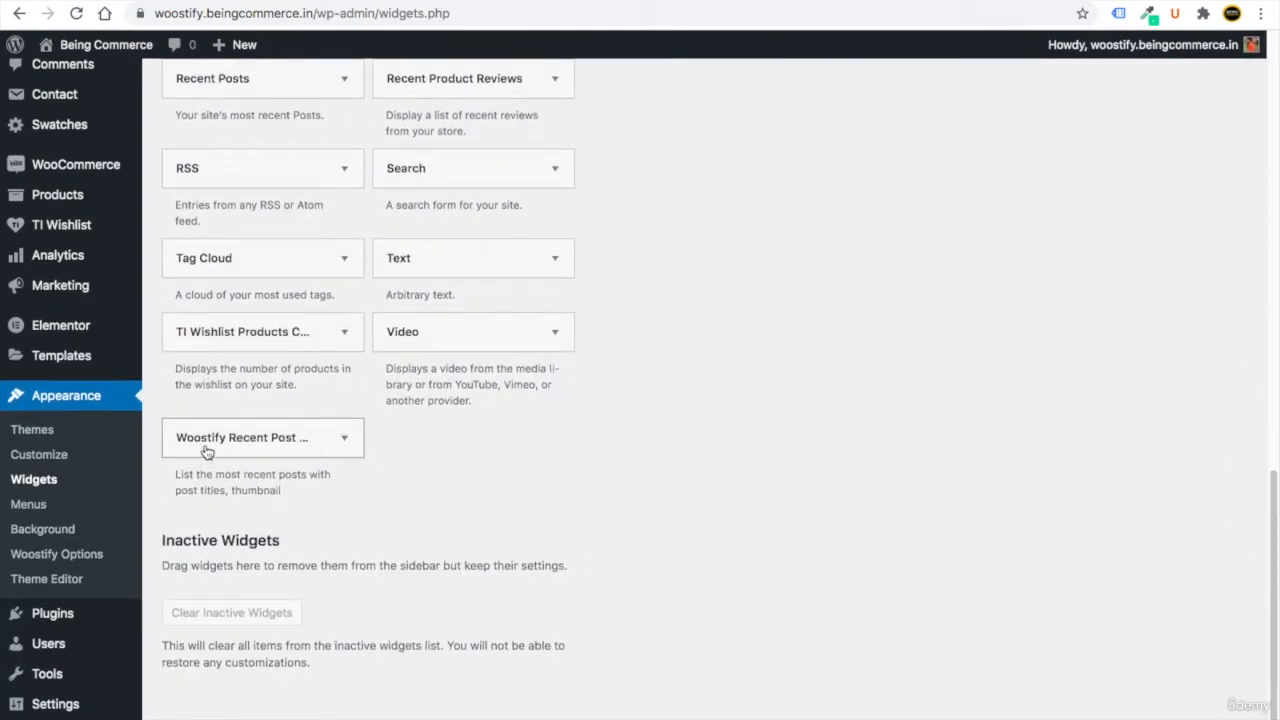
Add Woostify Recent Post With Thumbnail to the Main Sidebar, titled Recent Posts, showing 3 posts.
left_click_drag(180, 477, 289, 491)
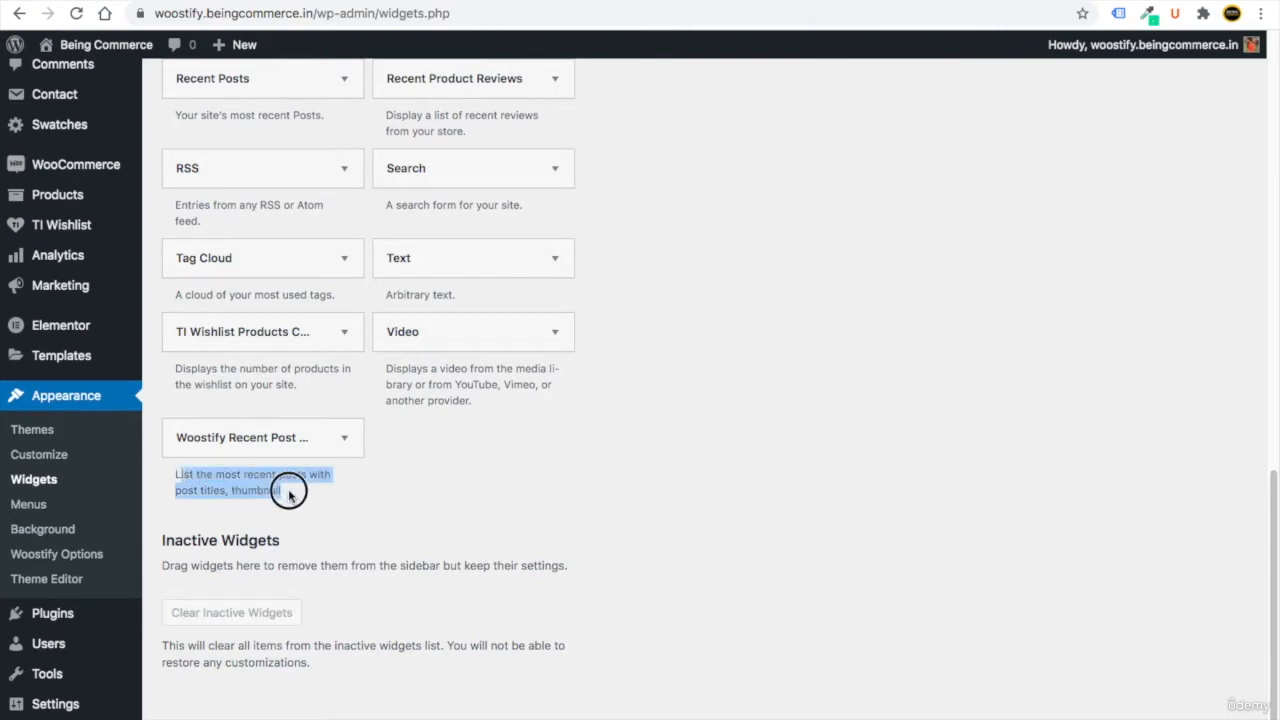
left_click(293, 447)
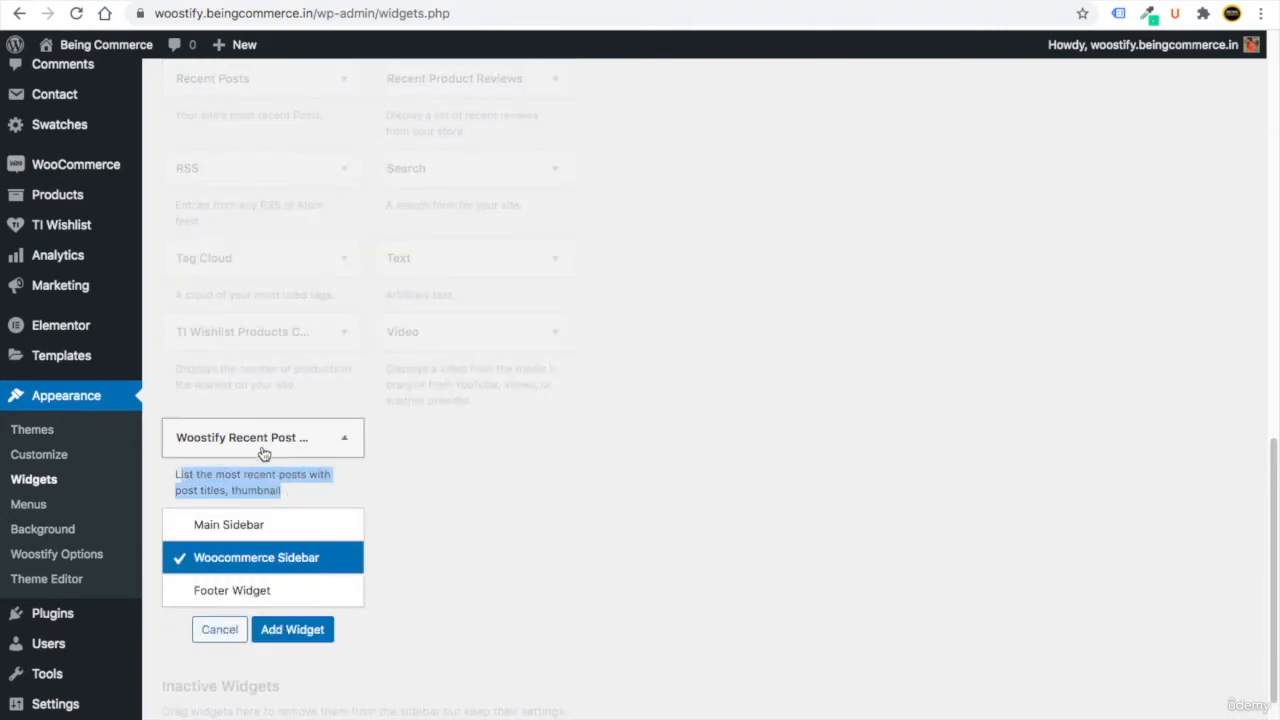
left_click(181, 527)
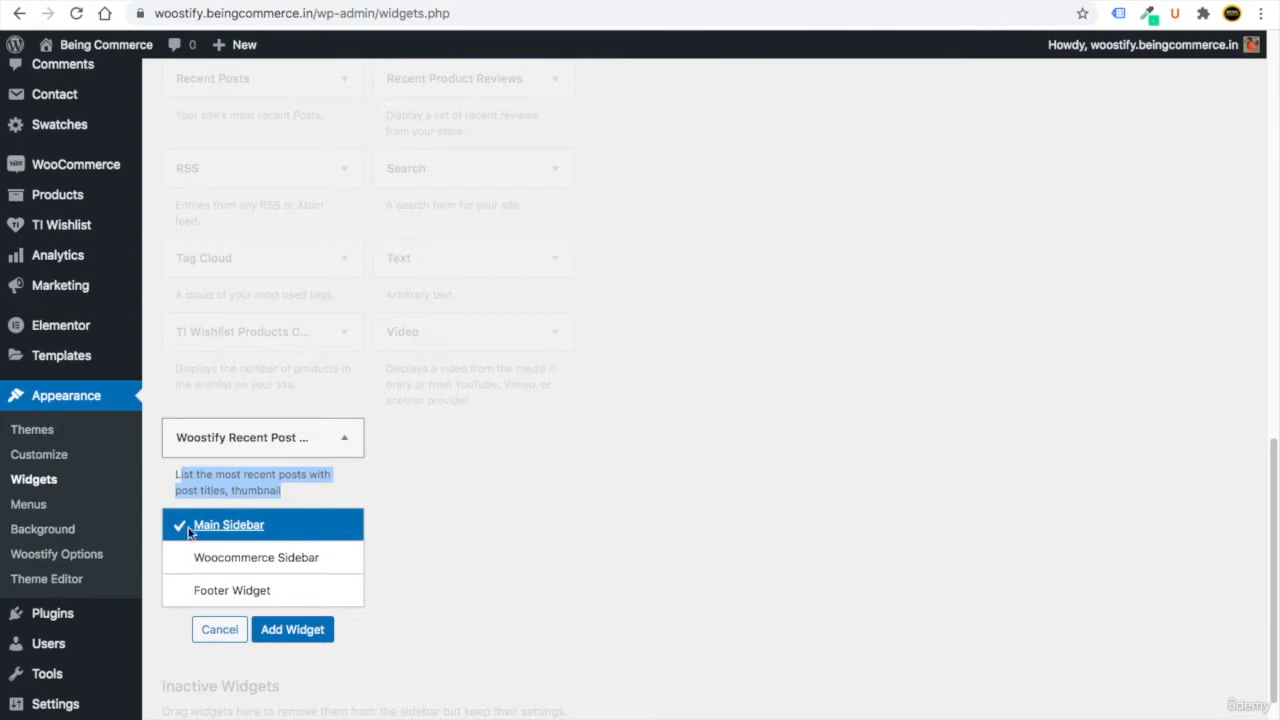
left_click(297, 632)
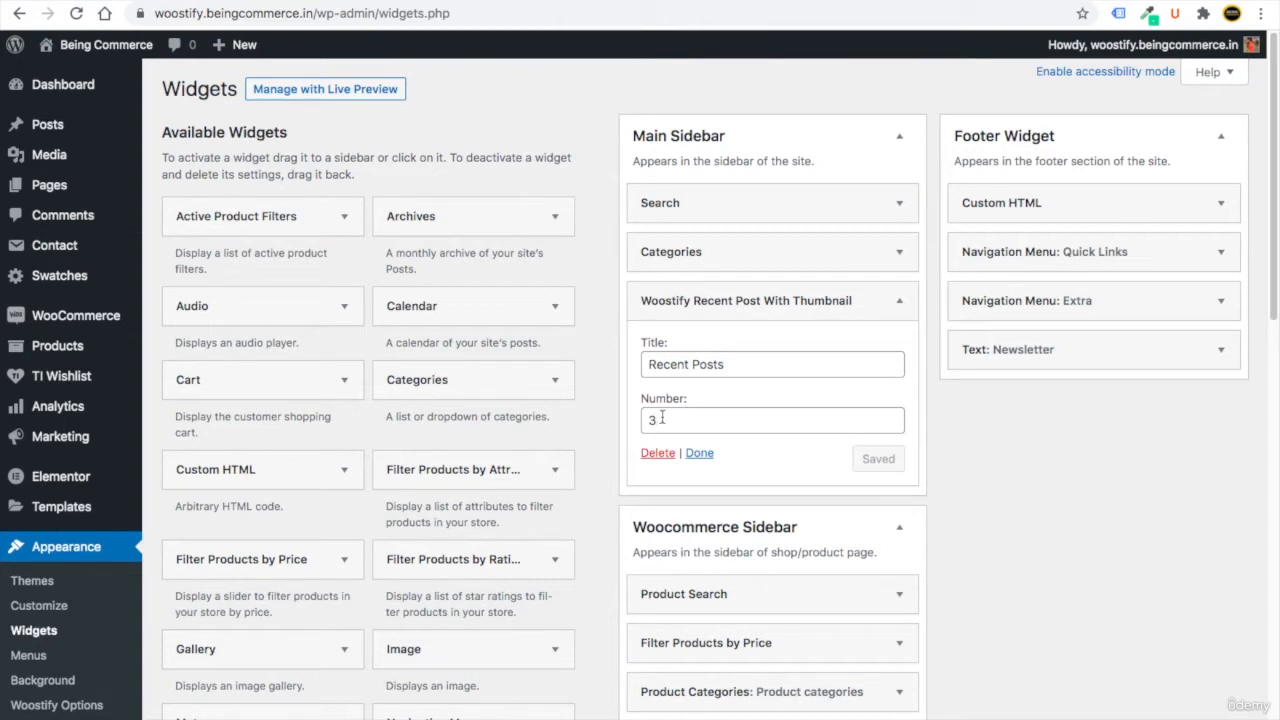
left_click(392, 1)
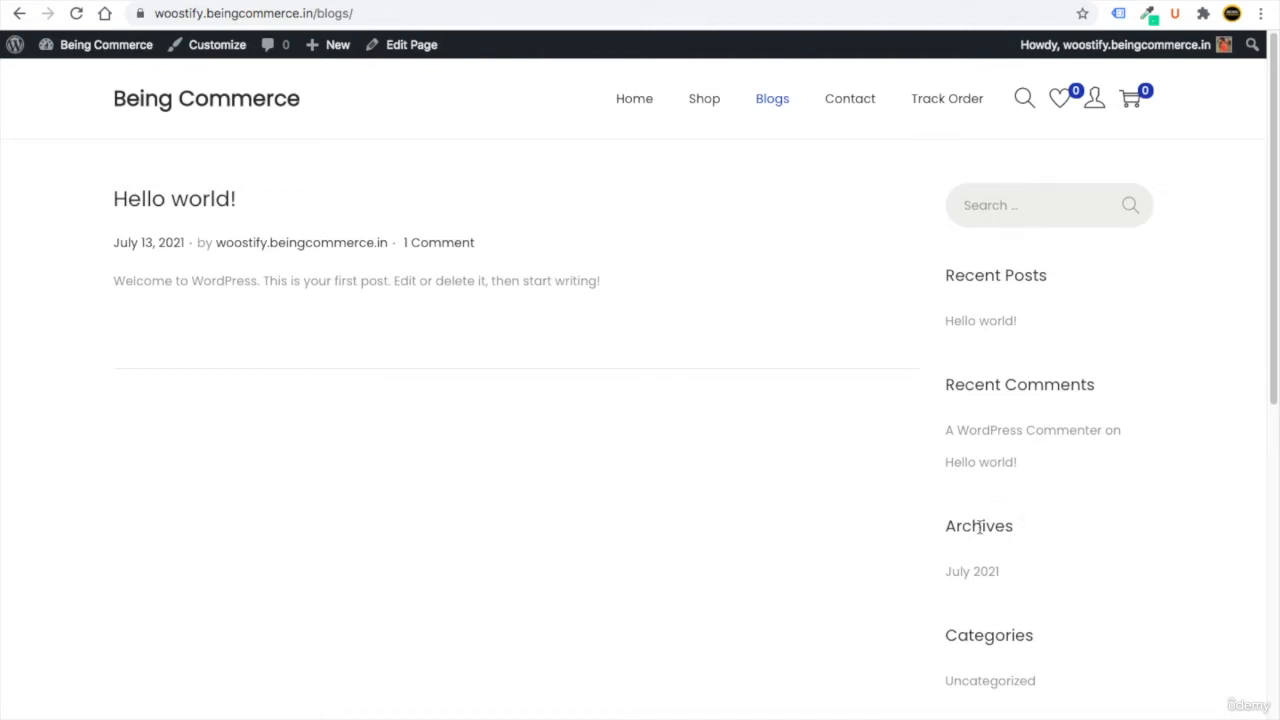
left_click(194, 1)
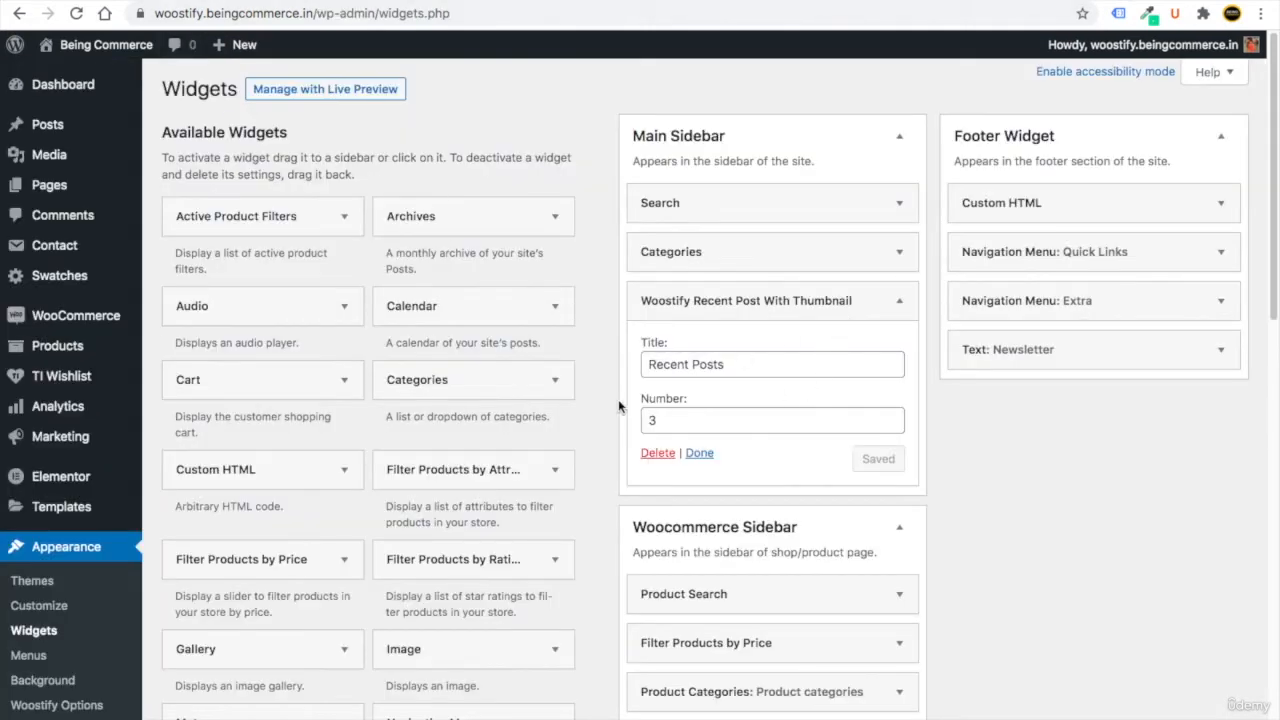
double_click(660, 418)
left_click(899, 300)
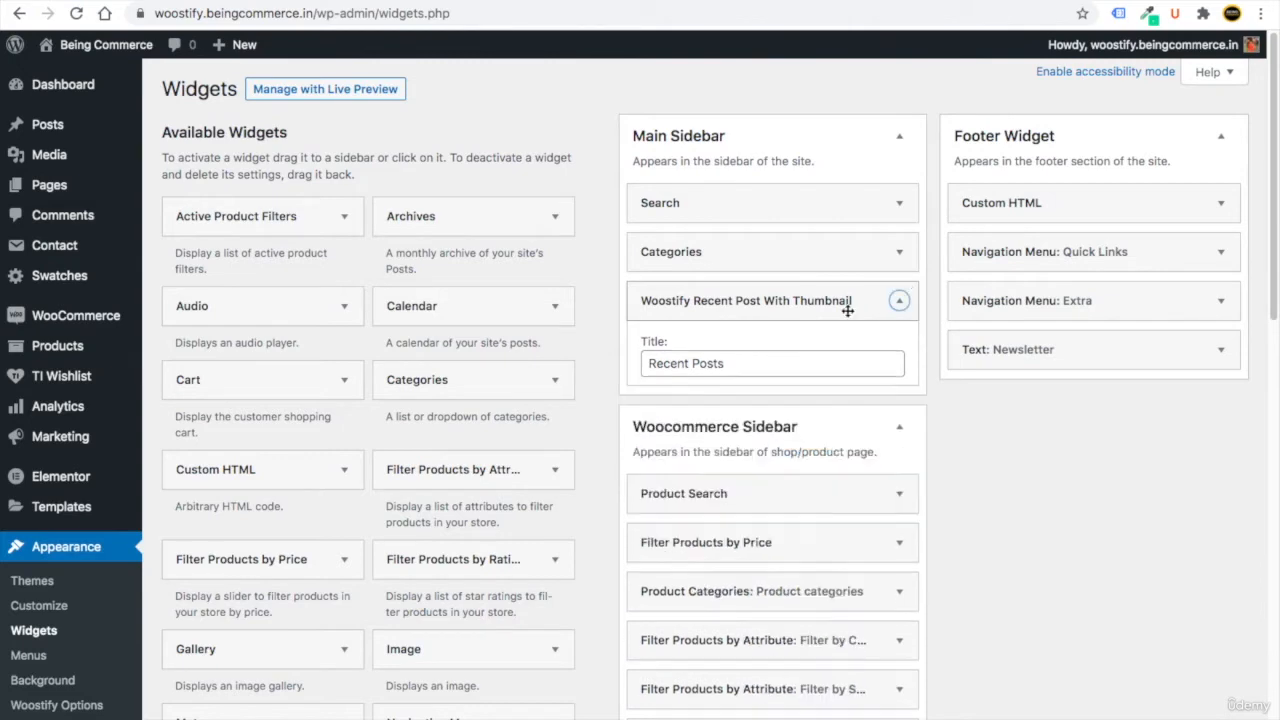
Move the Woostify recent posts widget above Categories in the Main Sidebar.
left_click_drag(766, 294, 766, 251)
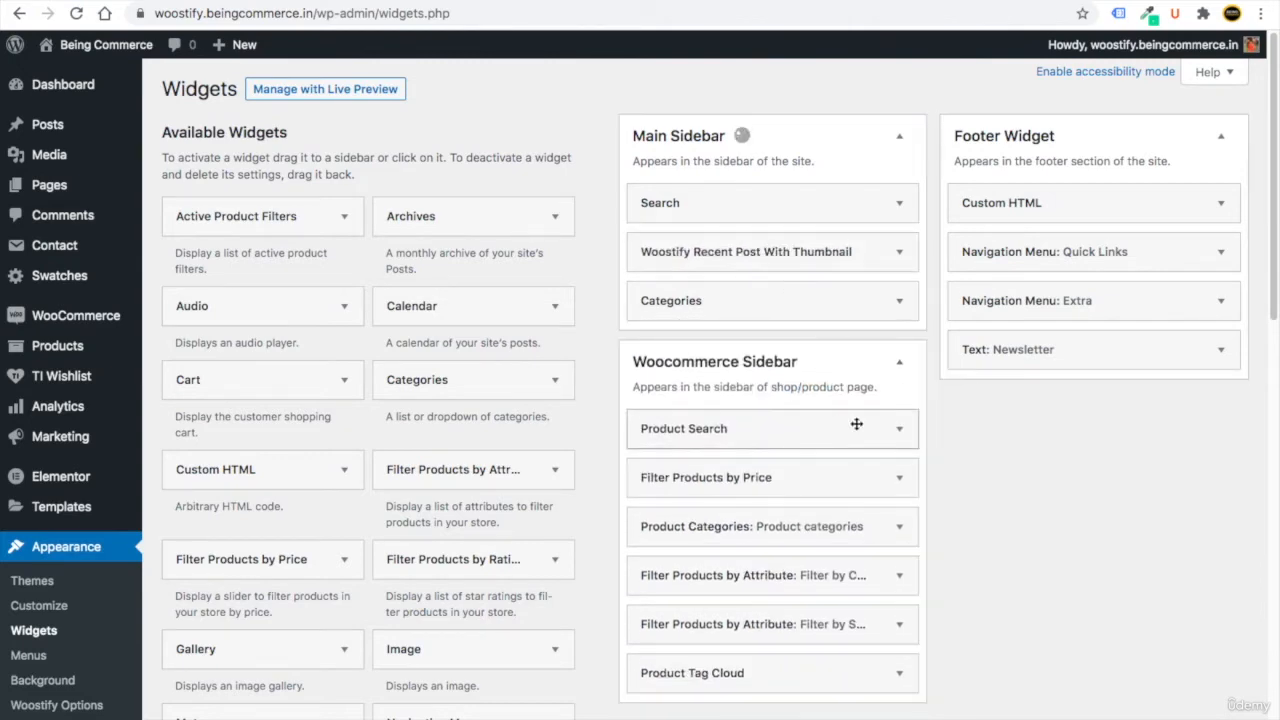
left_click_drag(1274, 300, 1263, 508)
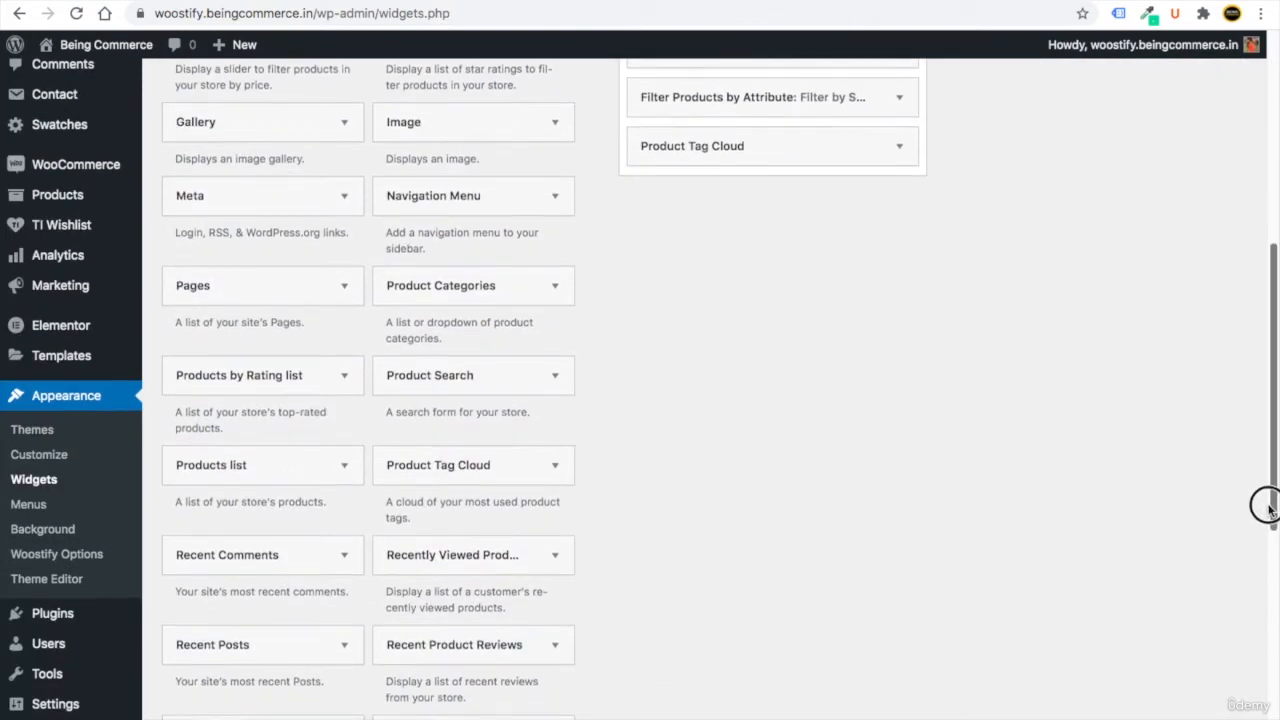
left_click(1270, 415)
left_click_drag(1270, 415, 613, 591)
Add a Tag Cloud widget to the Main Sidebar.
left_click(266, 533)
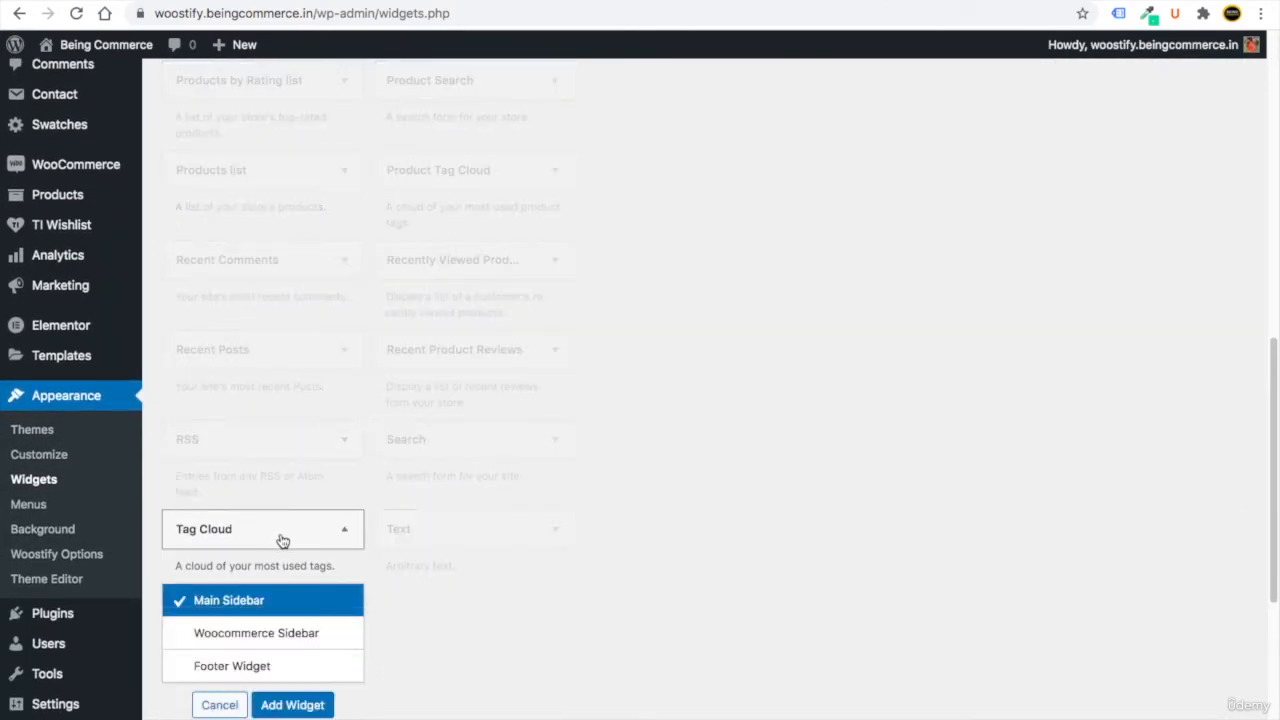
left_click(292, 705)
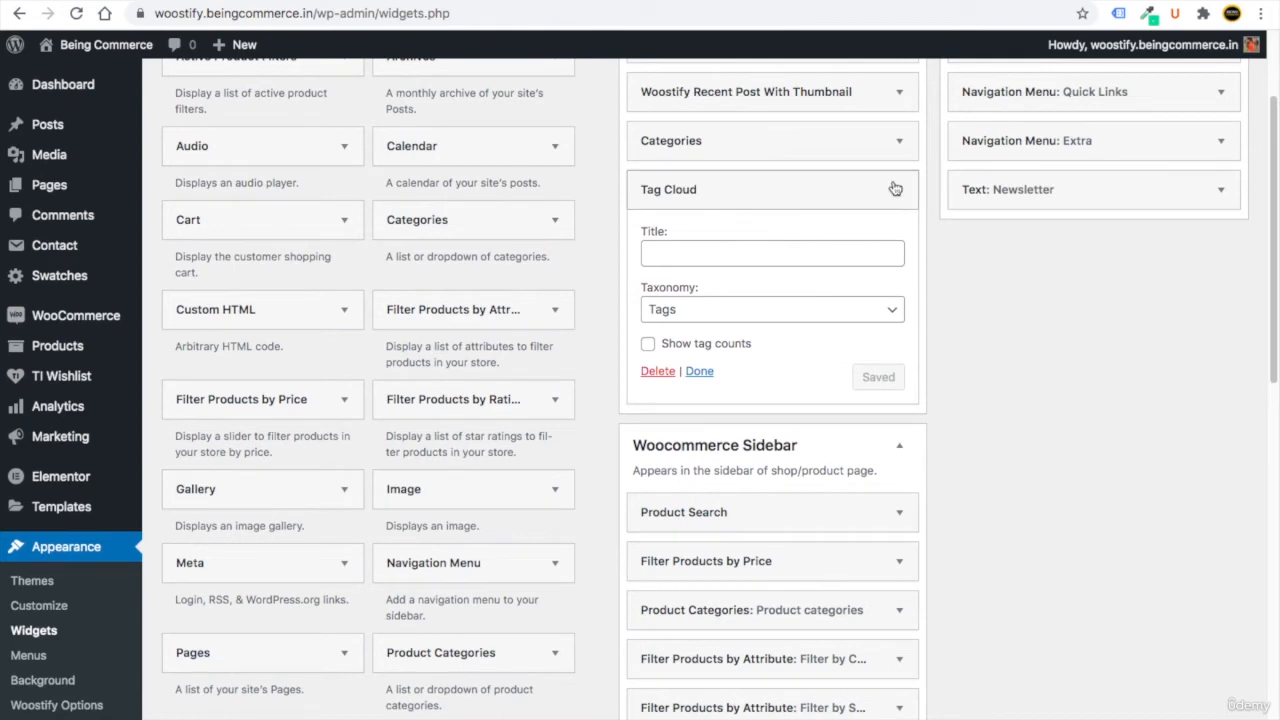
left_click(898, 190)
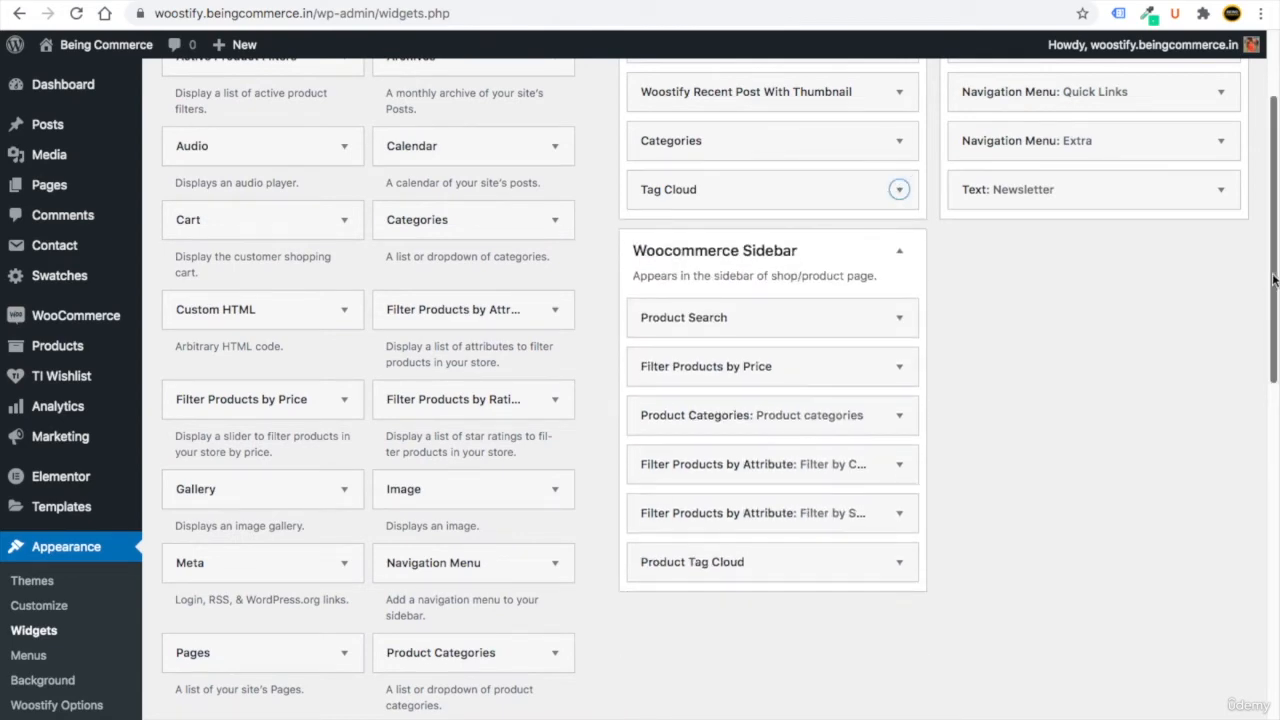
scroll(1240, 300, "up", 3)
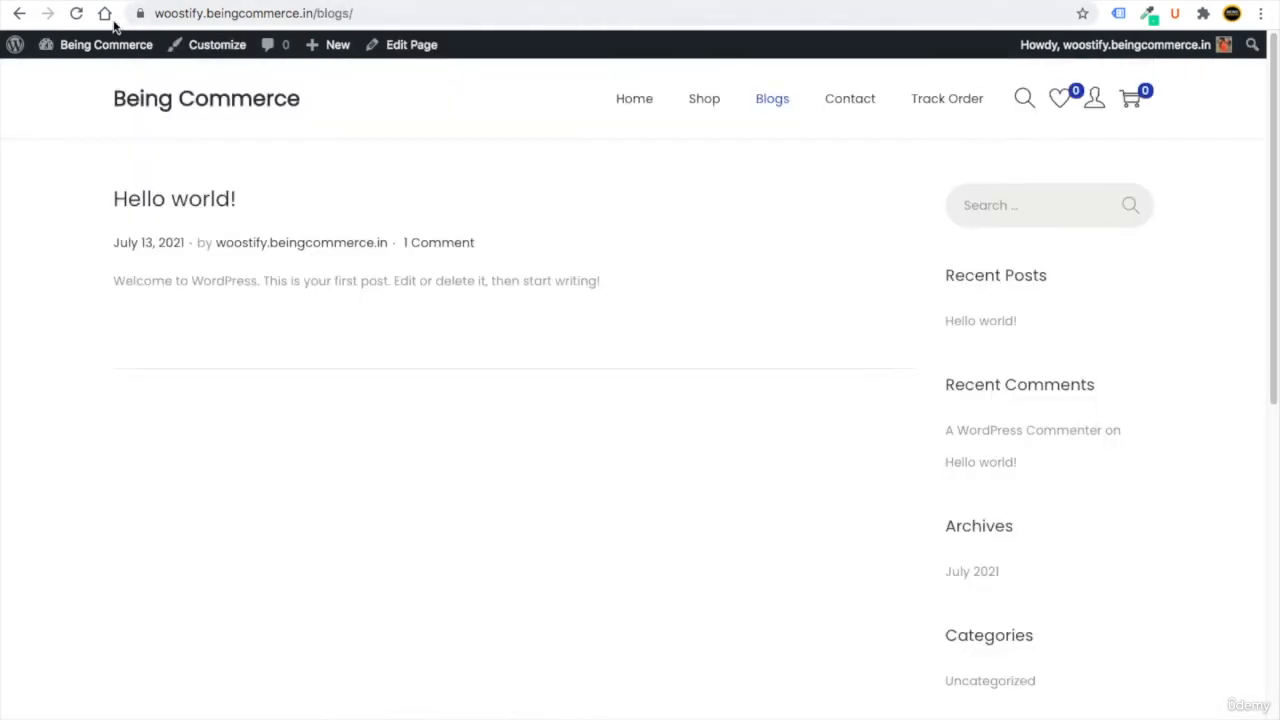
Reload the blog page to view the new sidebar widgets, then return to the admin Dashboard.
left_click(76, 13)
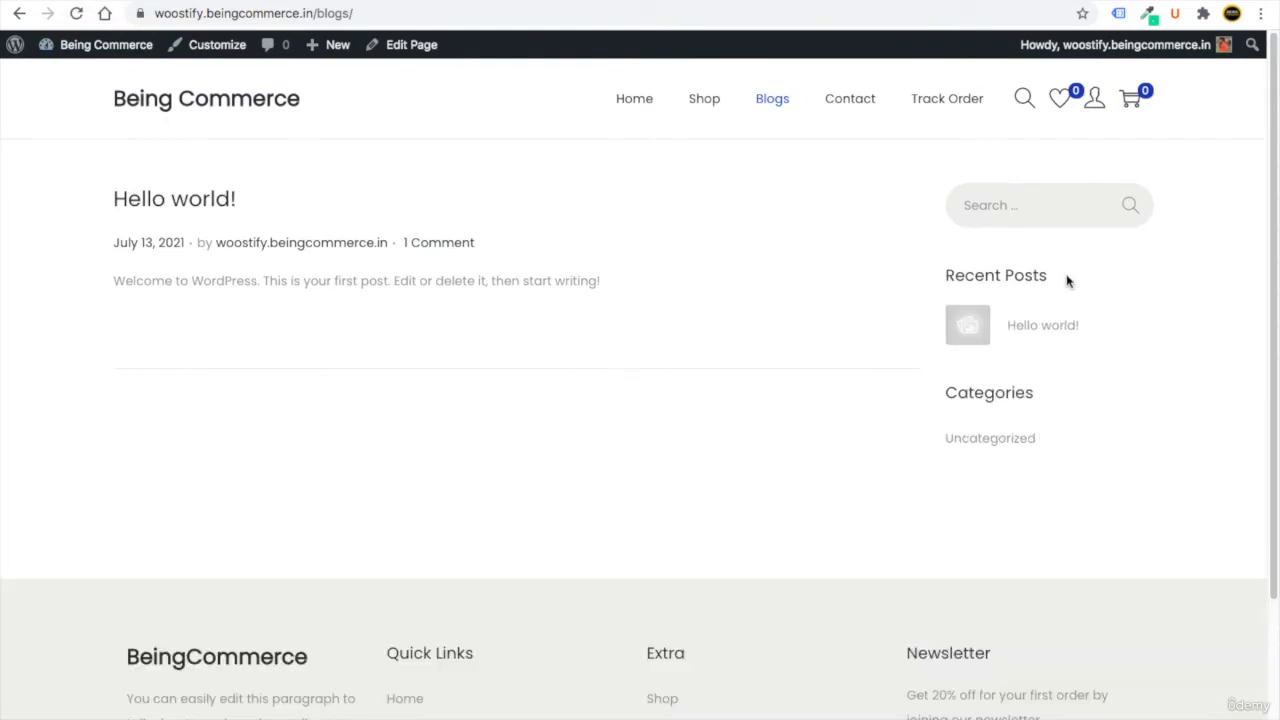
left_click_drag(1060, 275, 921, 283)
left_click(1069, 277)
left_click(196, 104)
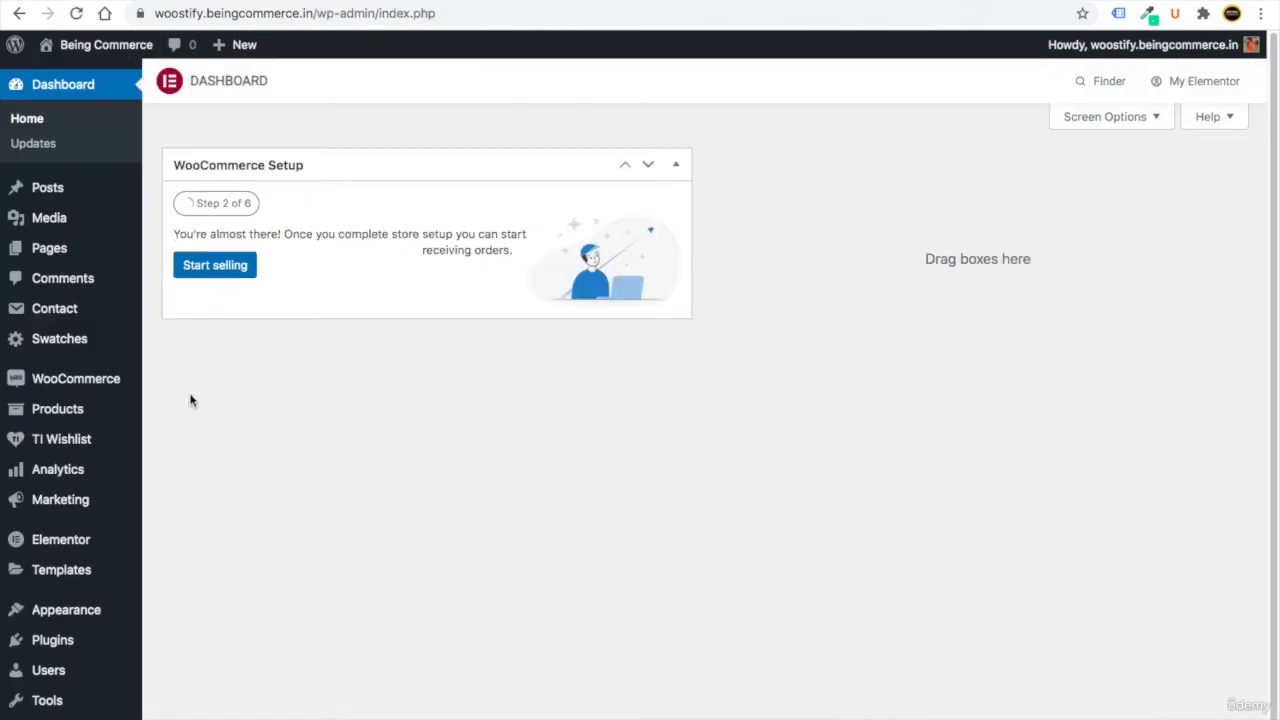
Go from the Dashboard to Appearance > Customize to reach the site Customizer.
scroll(188, 408, "down", 1)
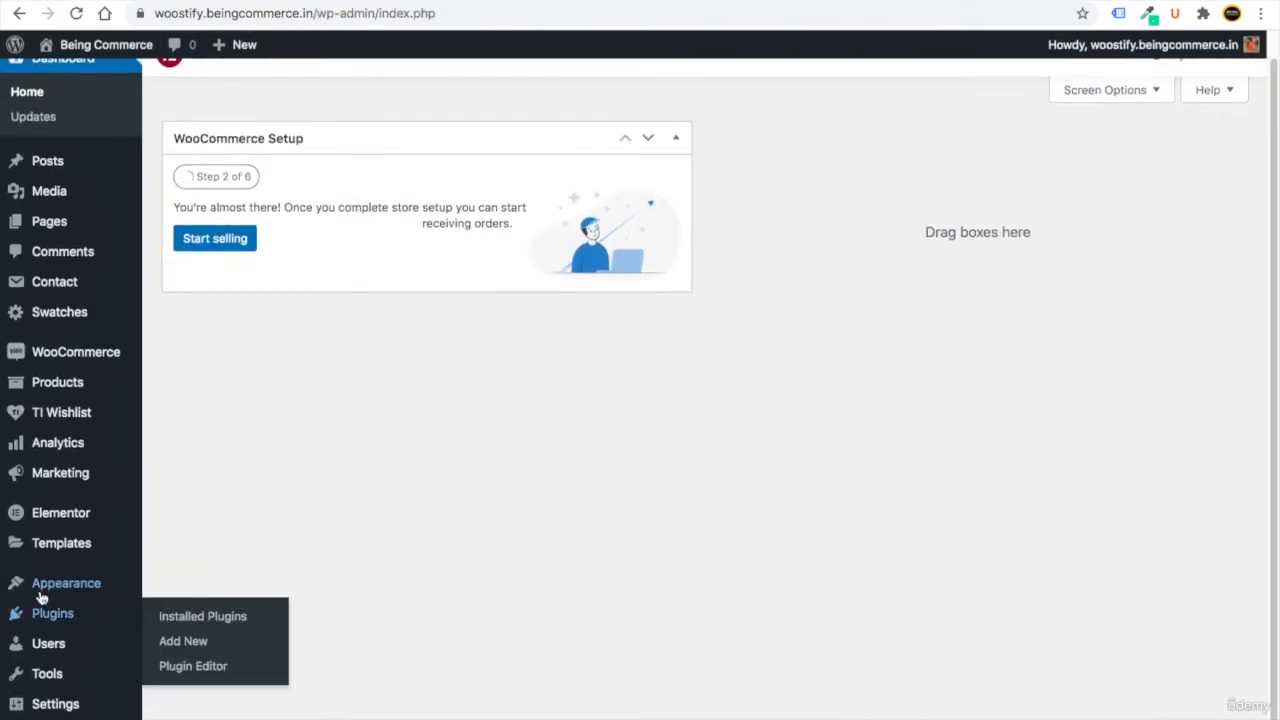
mouse_move(46, 586)
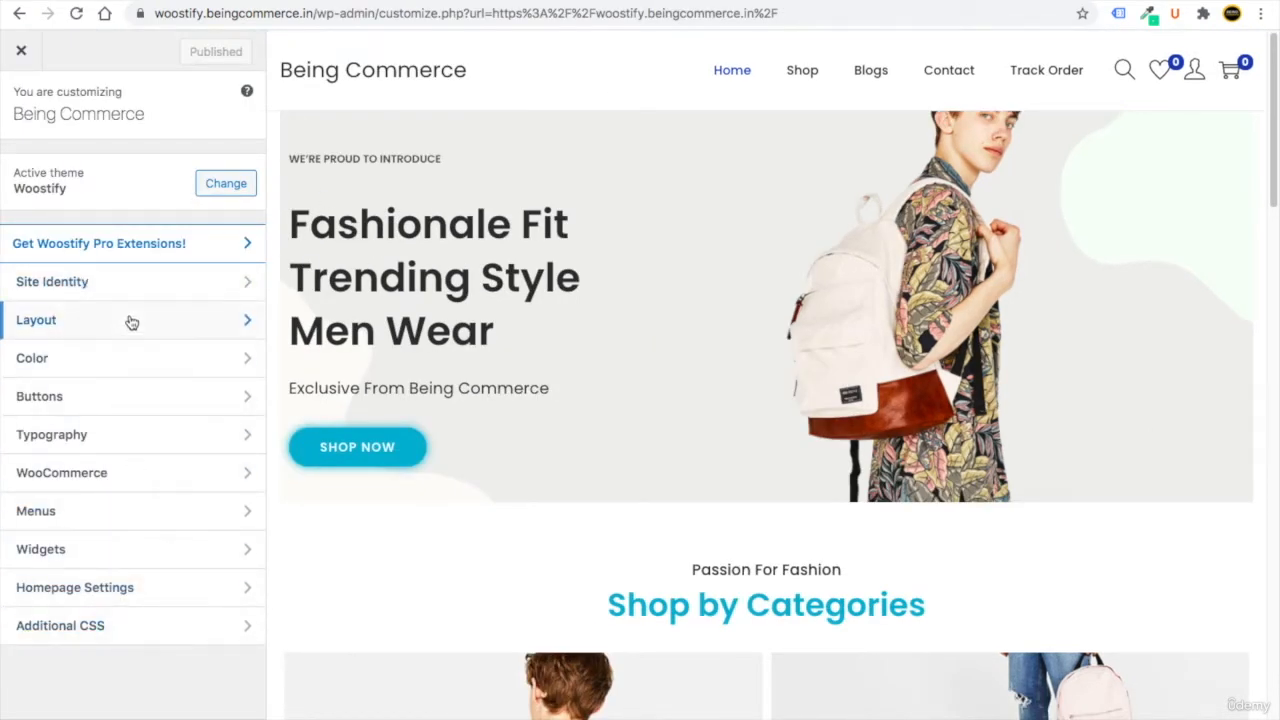
Upload BC-Logo.png and set it, uncropped, as the site logo in Site Identity.
left_click(106, 283)
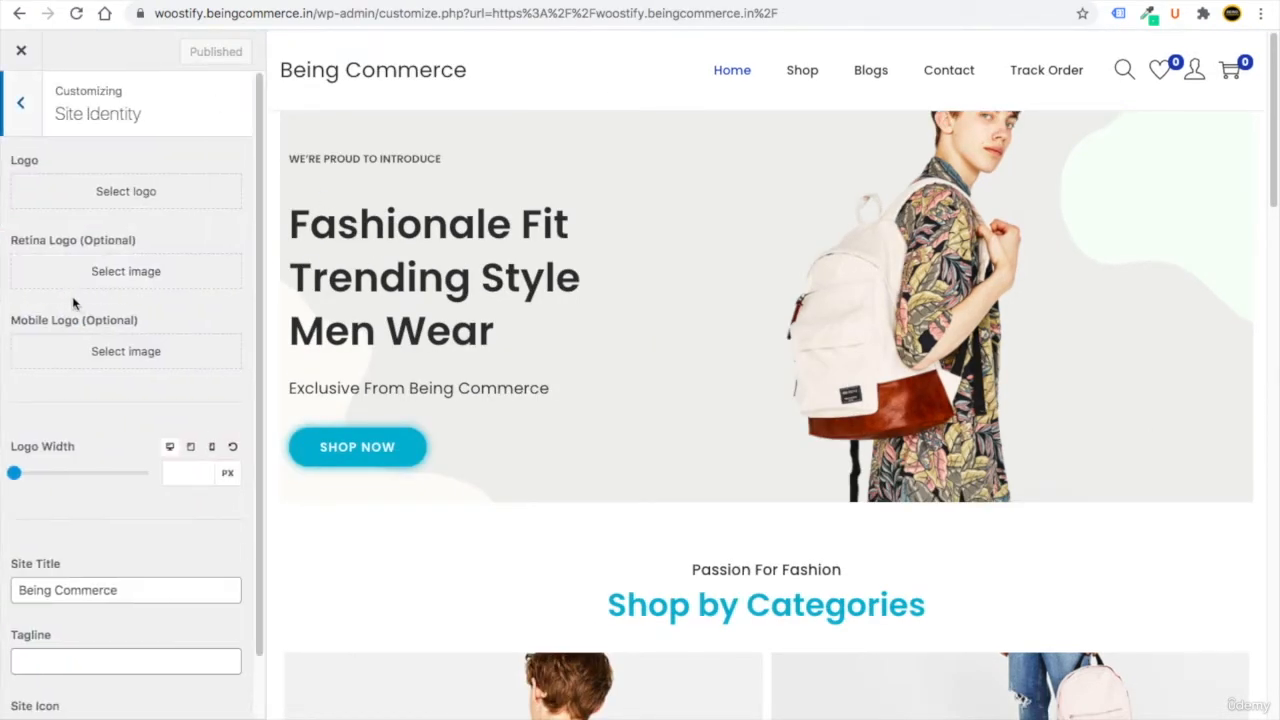
left_click(148, 193)
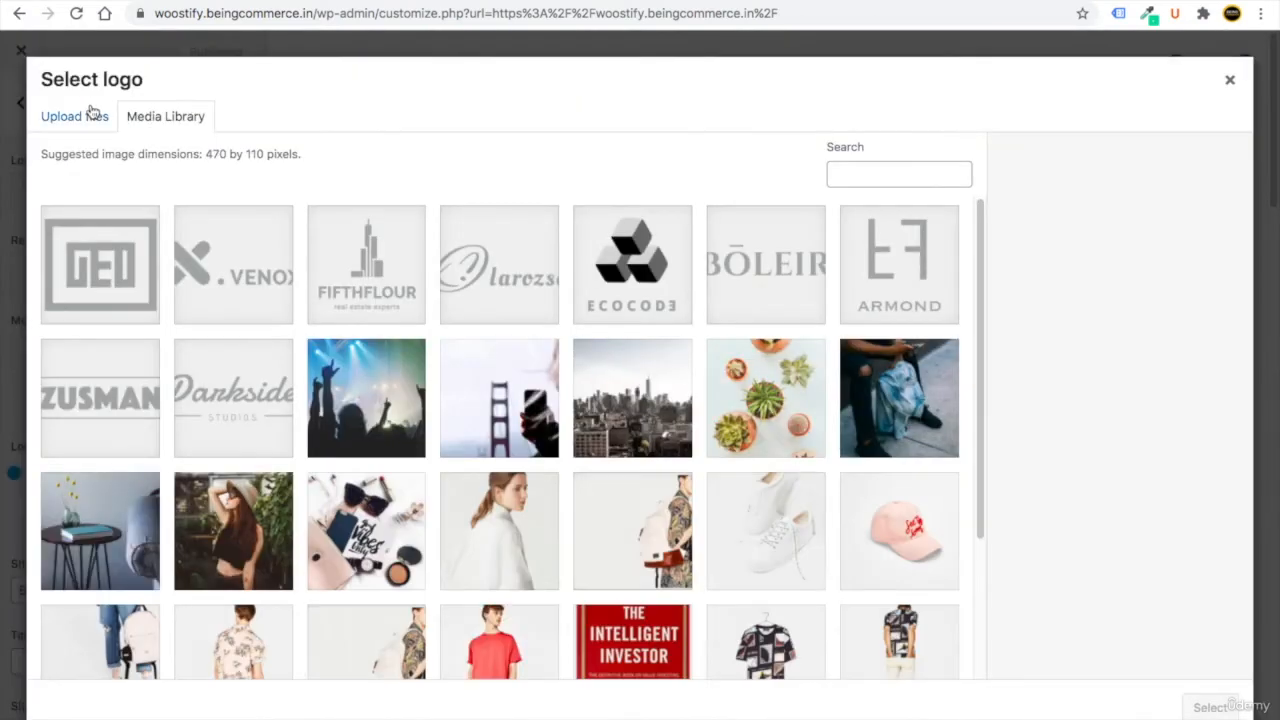
left_click(108, 130)
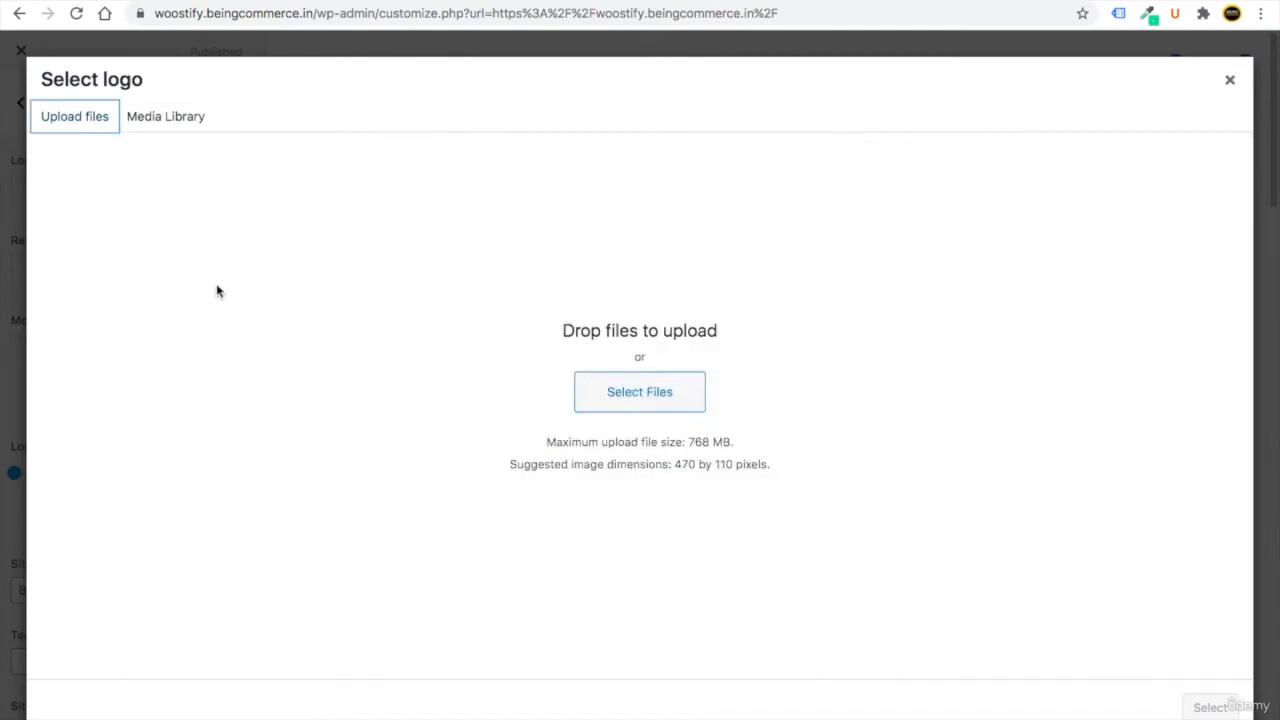
left_click(634, 396)
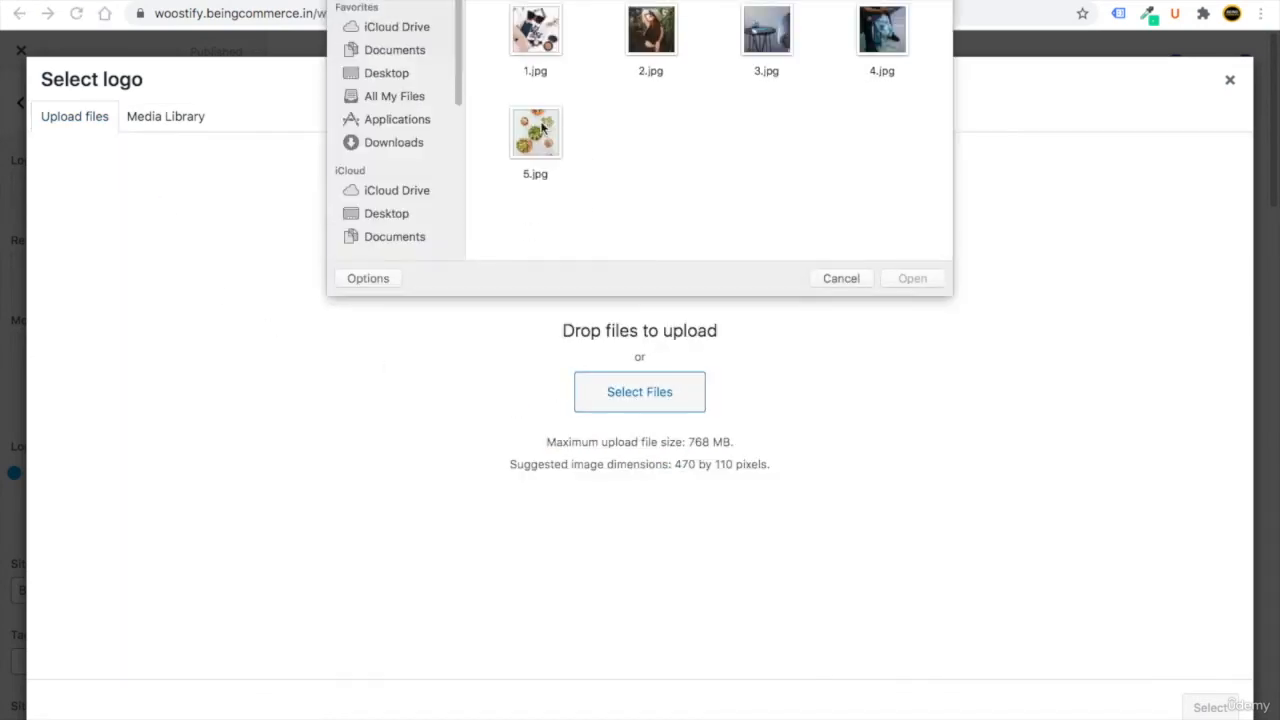
left_click(391, 78)
double_click(536, 32)
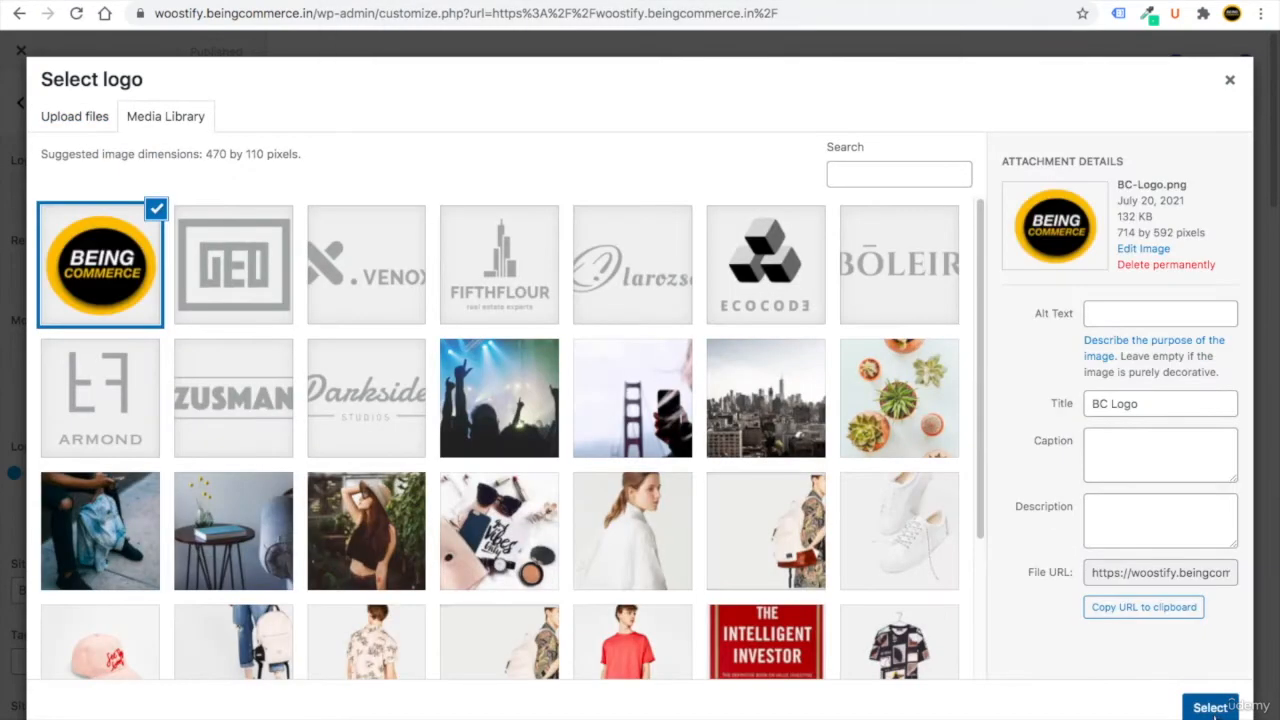
left_click(1211, 706)
left_click(1088, 706)
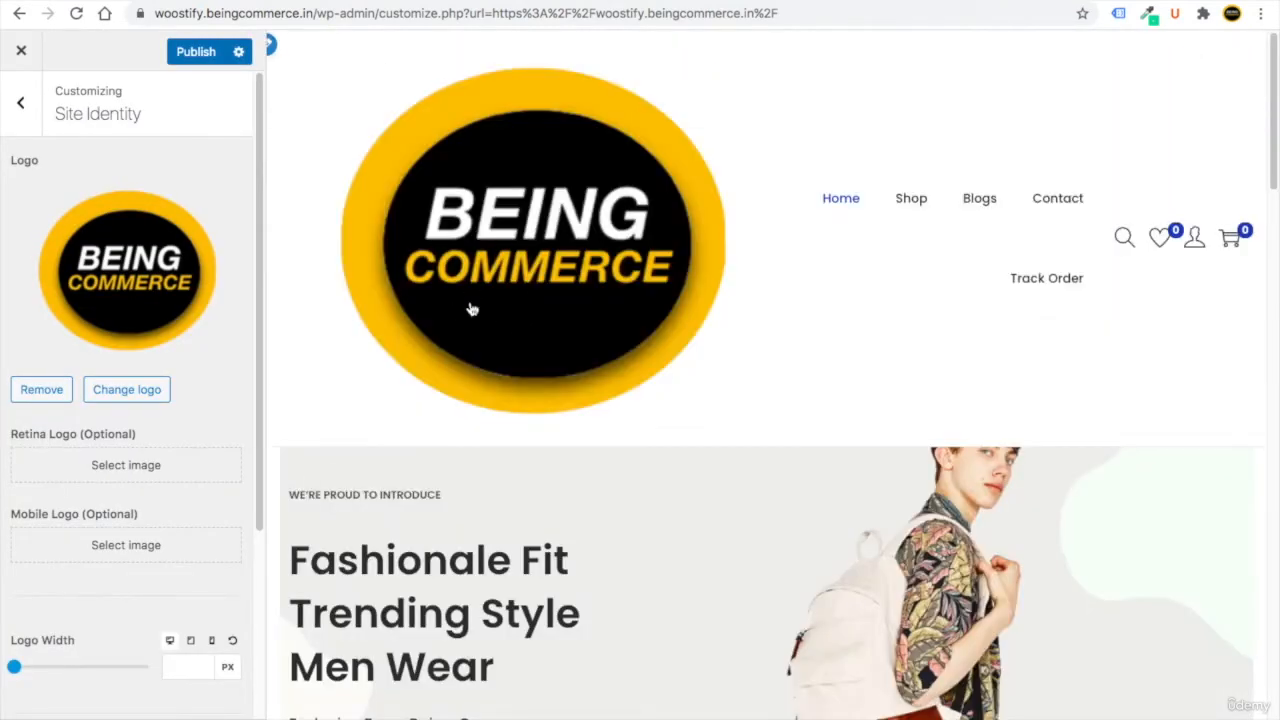
Shrink the header logo width from 70 to 67 px.
left_click(14, 668)
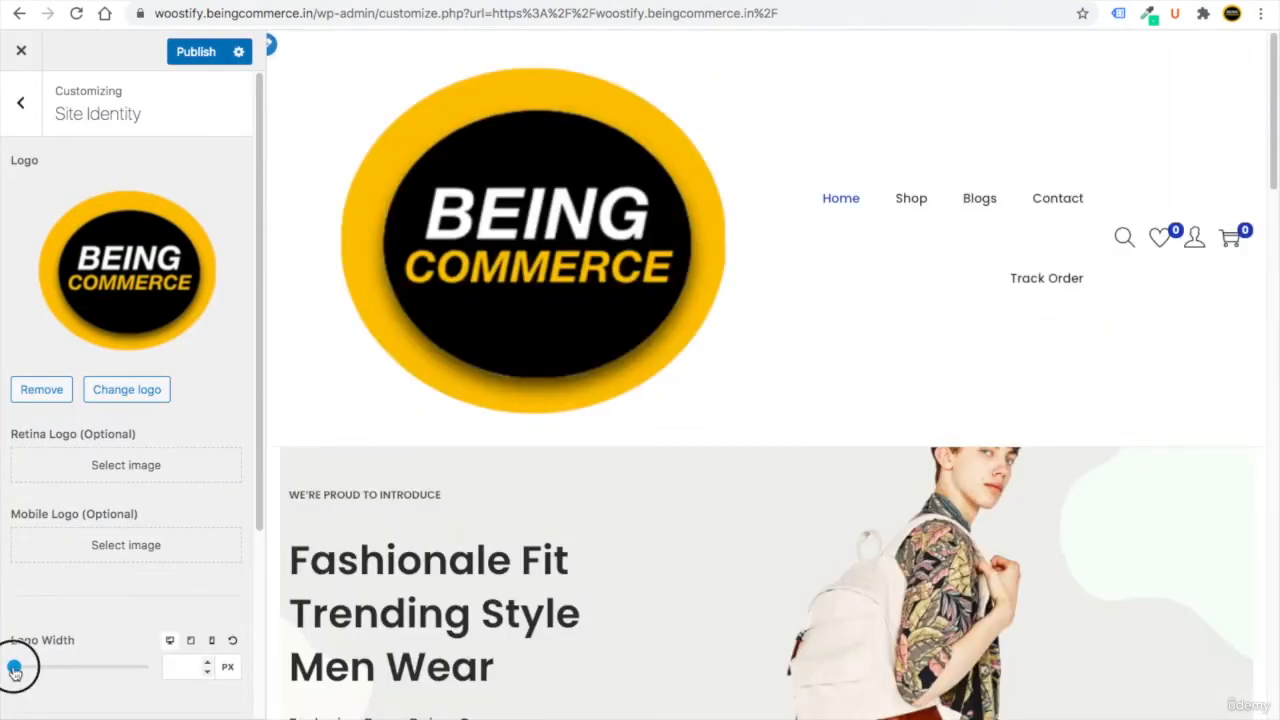
mouse_move(14, 668)
left_mouse_down()
mouse_move(37, 666)
mouse_move(18, 668)
left_mouse_up()
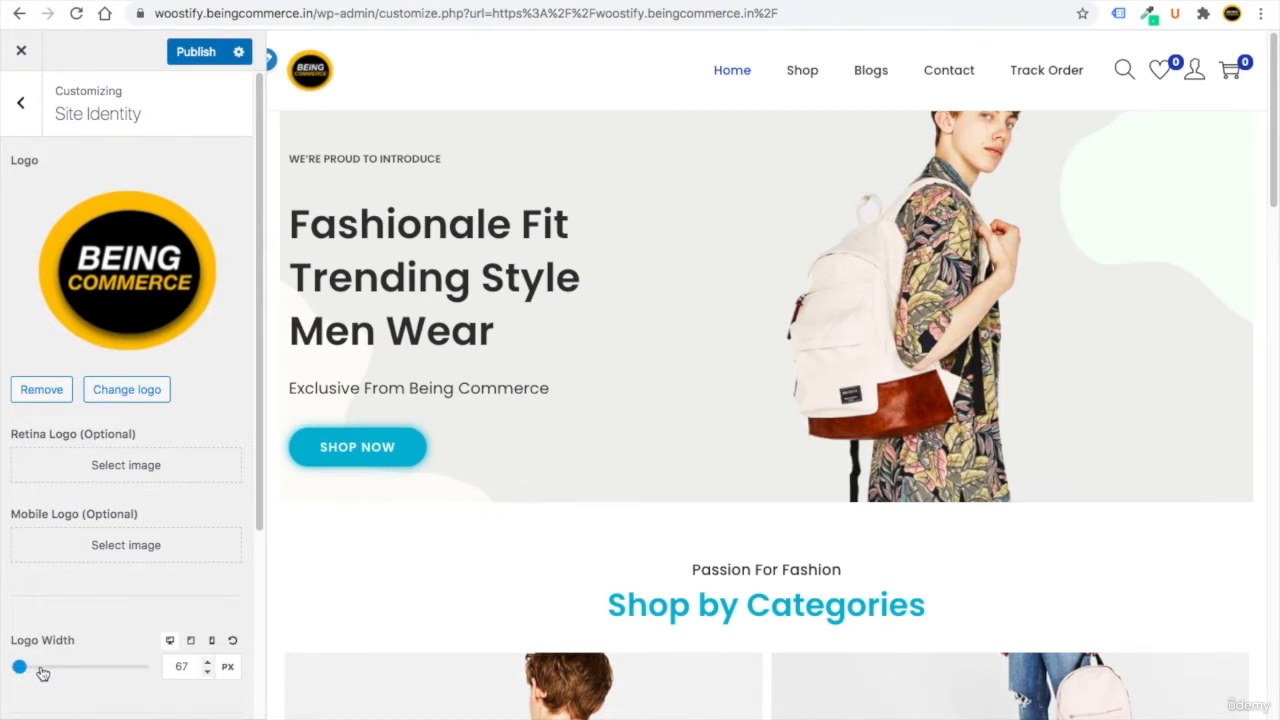
left_click_drag(259, 405, 240, 640)
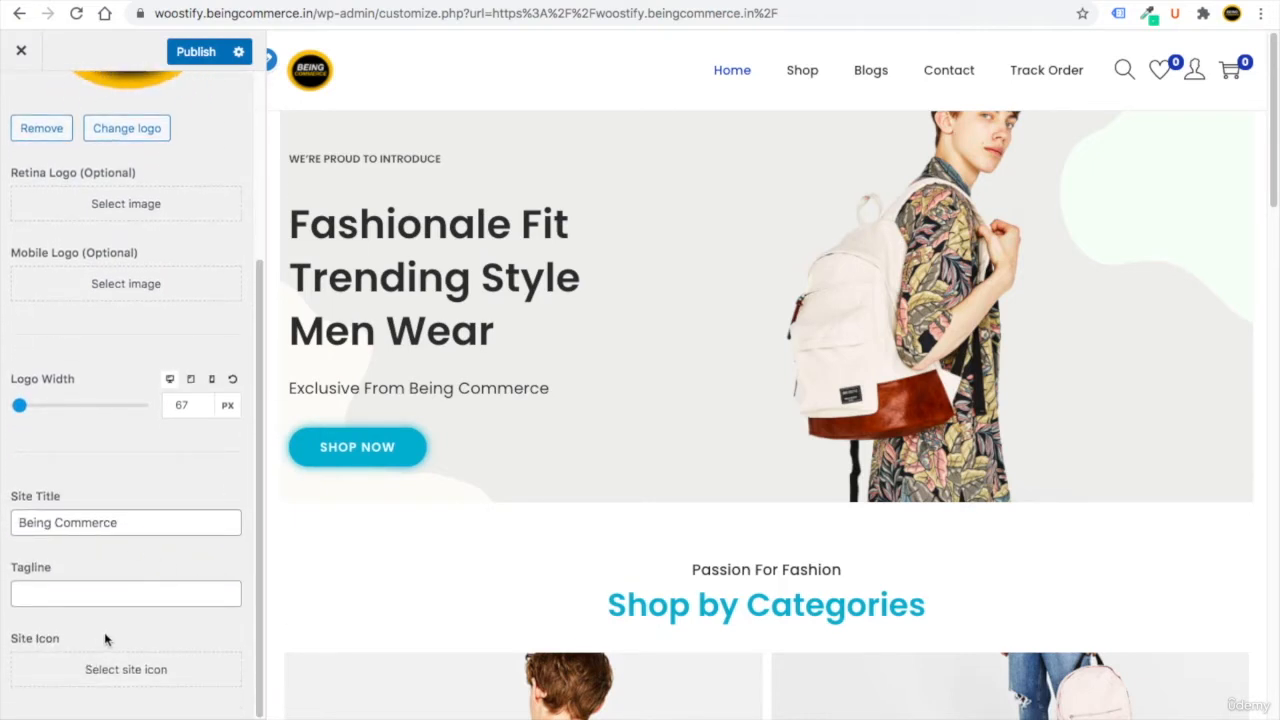
Set the BEING COMMERCE logo, cropped tightly around it, as the site icon.
left_click(128, 672)
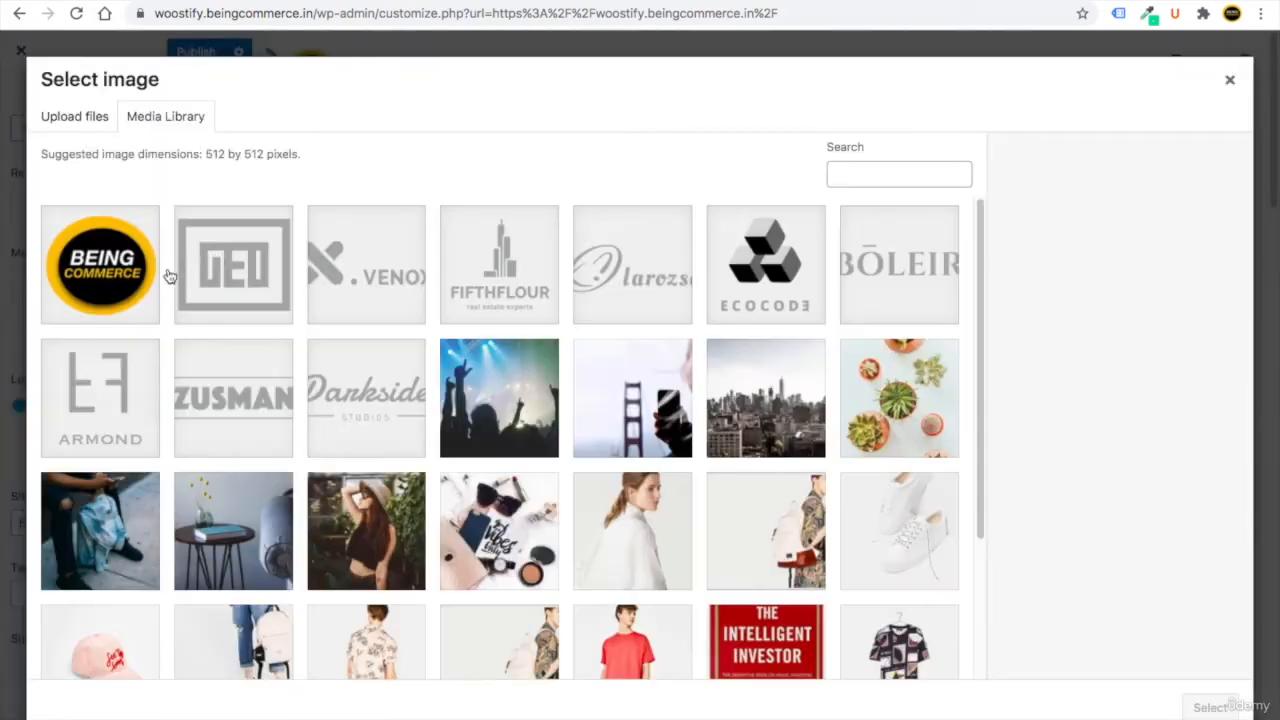
left_click(100, 270)
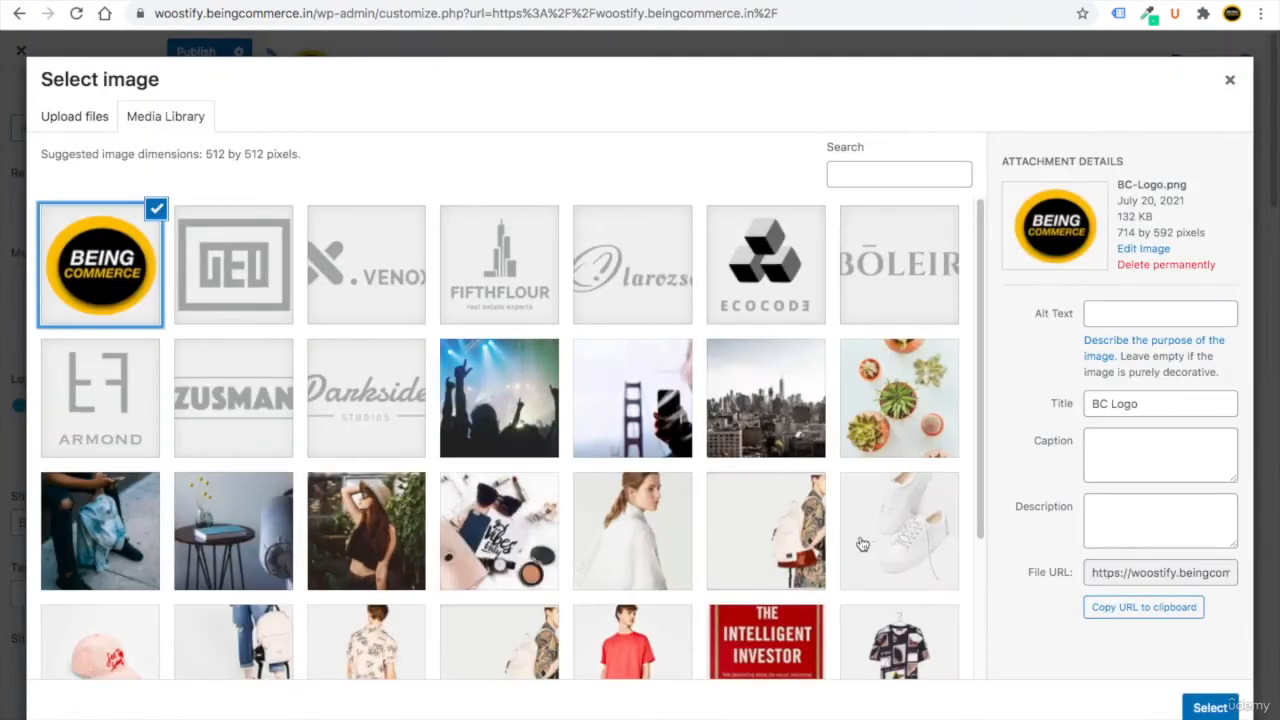
left_click(1210, 707)
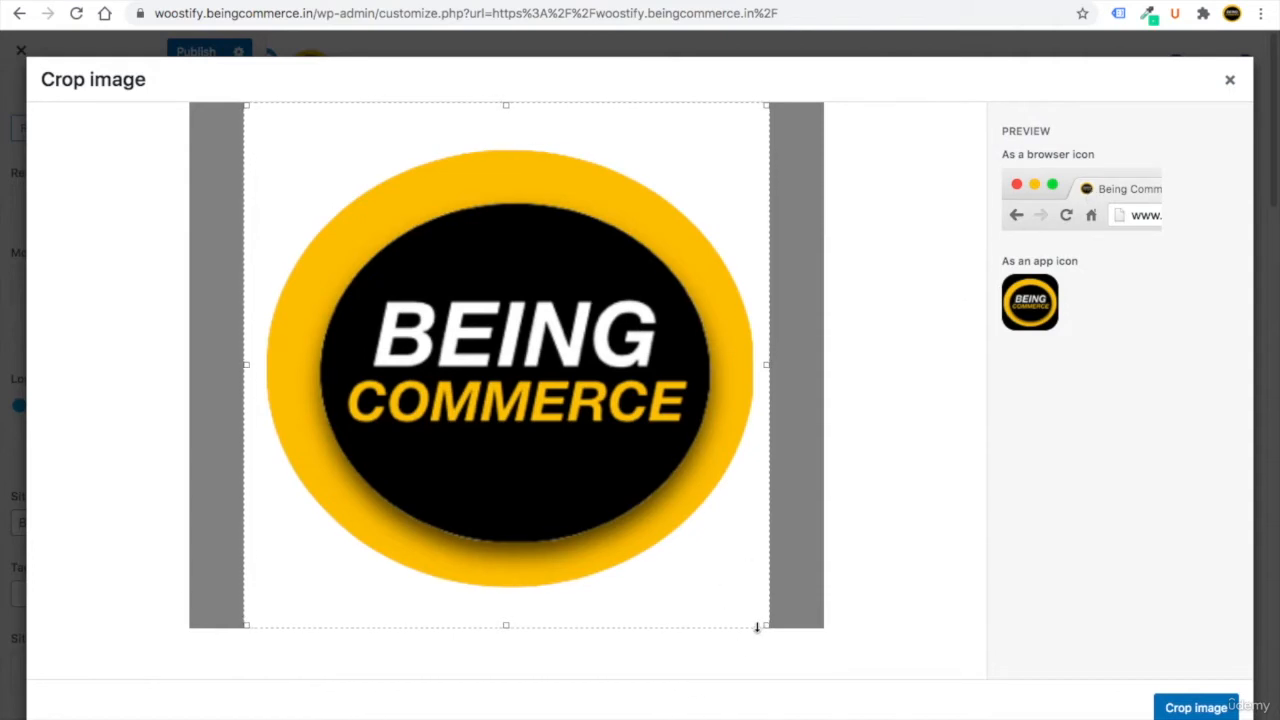
left_click_drag(766, 625, 757, 617)
left_click_drag(657, 557, 671, 557)
left_click(1195, 708)
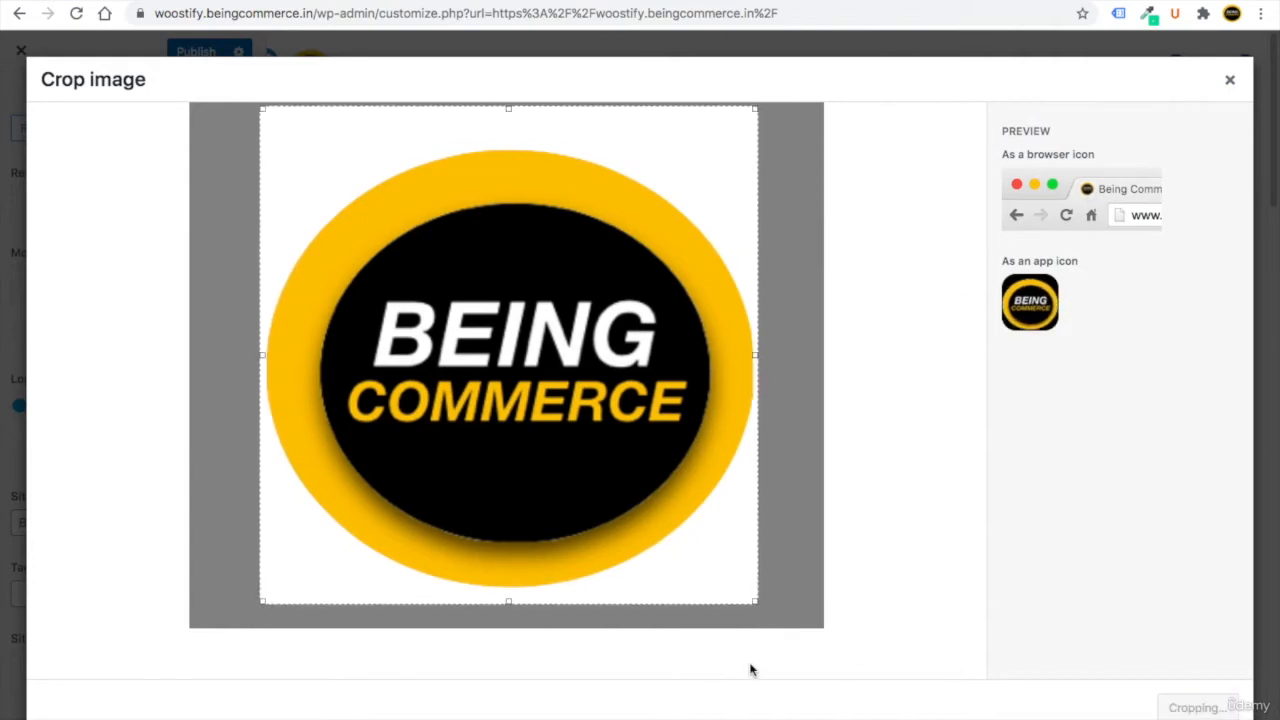
Publish the Site Identity changes and open the Layout panel.
scroll(126, 624, "down", 1)
scroll(126, 618, "up", 2)
scroll(130, 614, "up", 2)
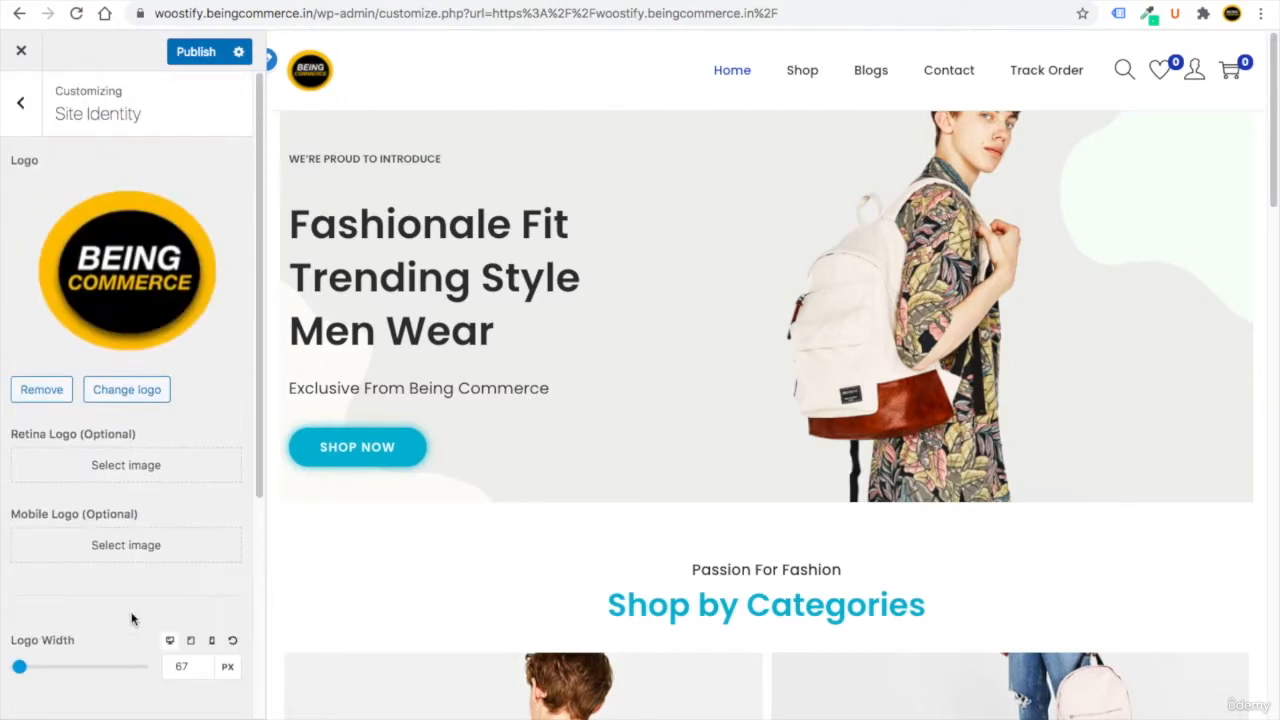
scroll(131, 610, "down", 3)
scroll(131, 610, "up", 3)
left_click(170, 64)
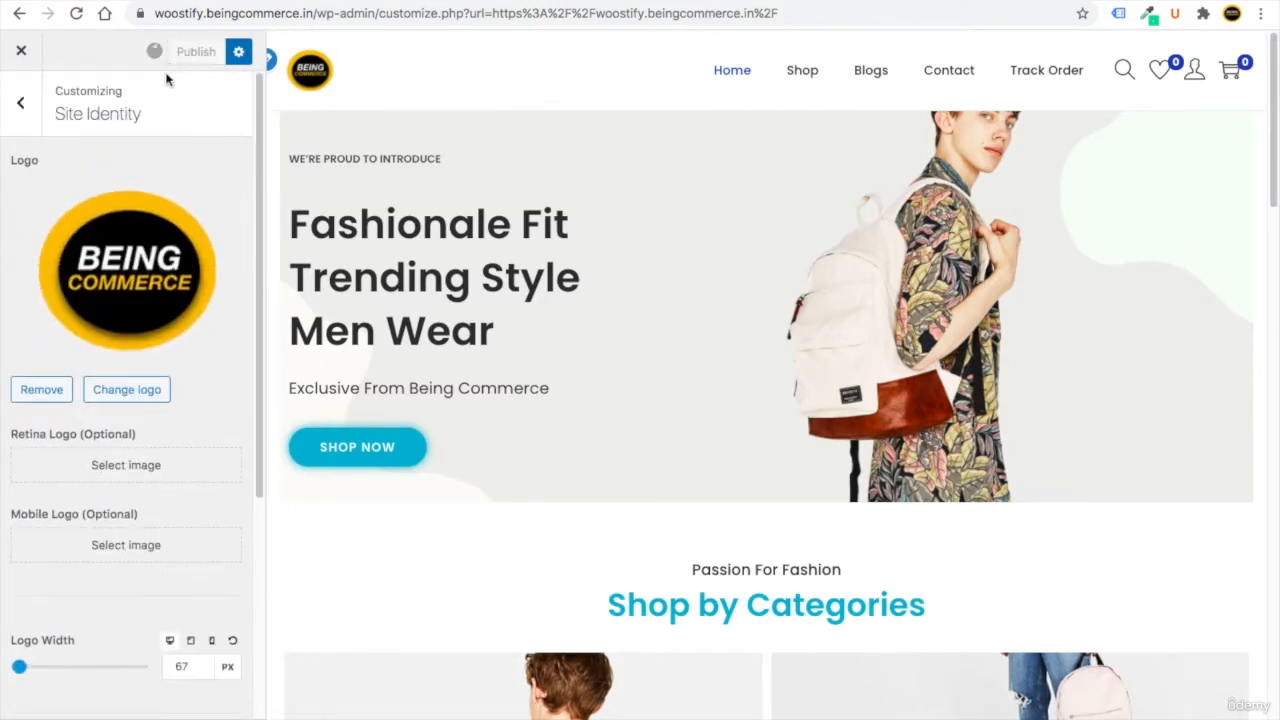
left_click(20, 103)
left_click(120, 330)
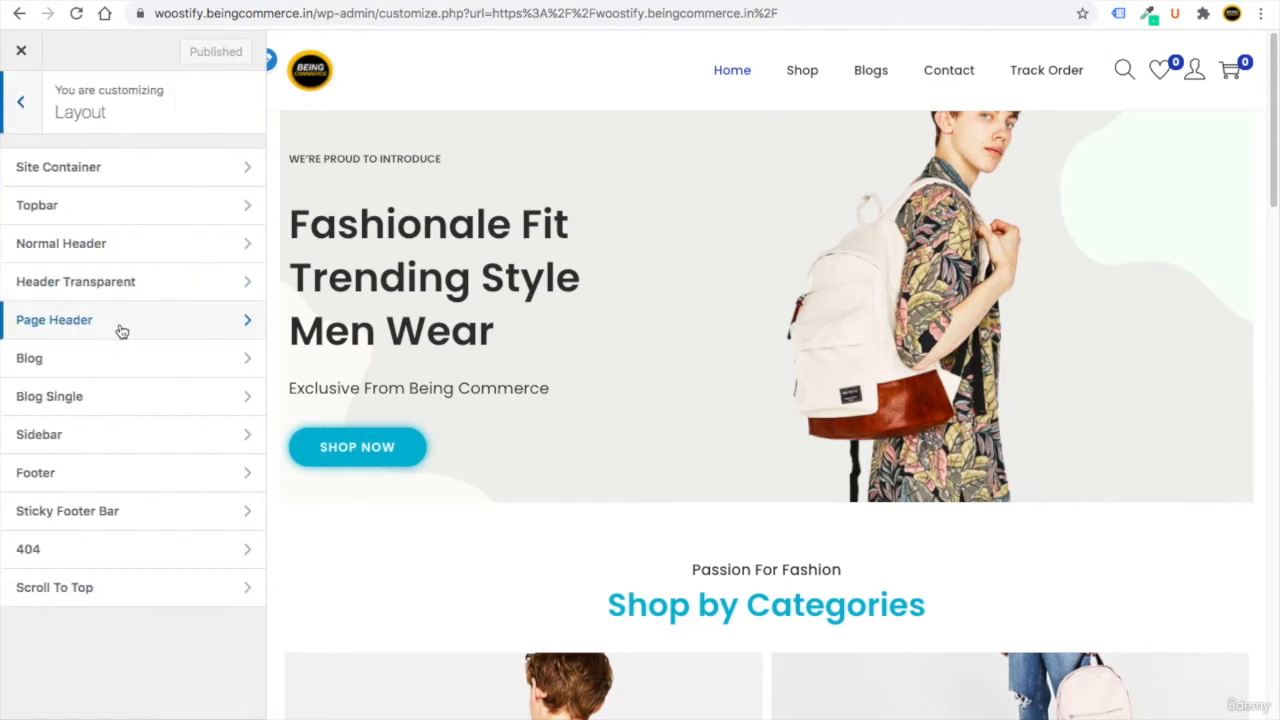
Check the Site Container background colour, leaving it unchanged.
left_click(129, 168)
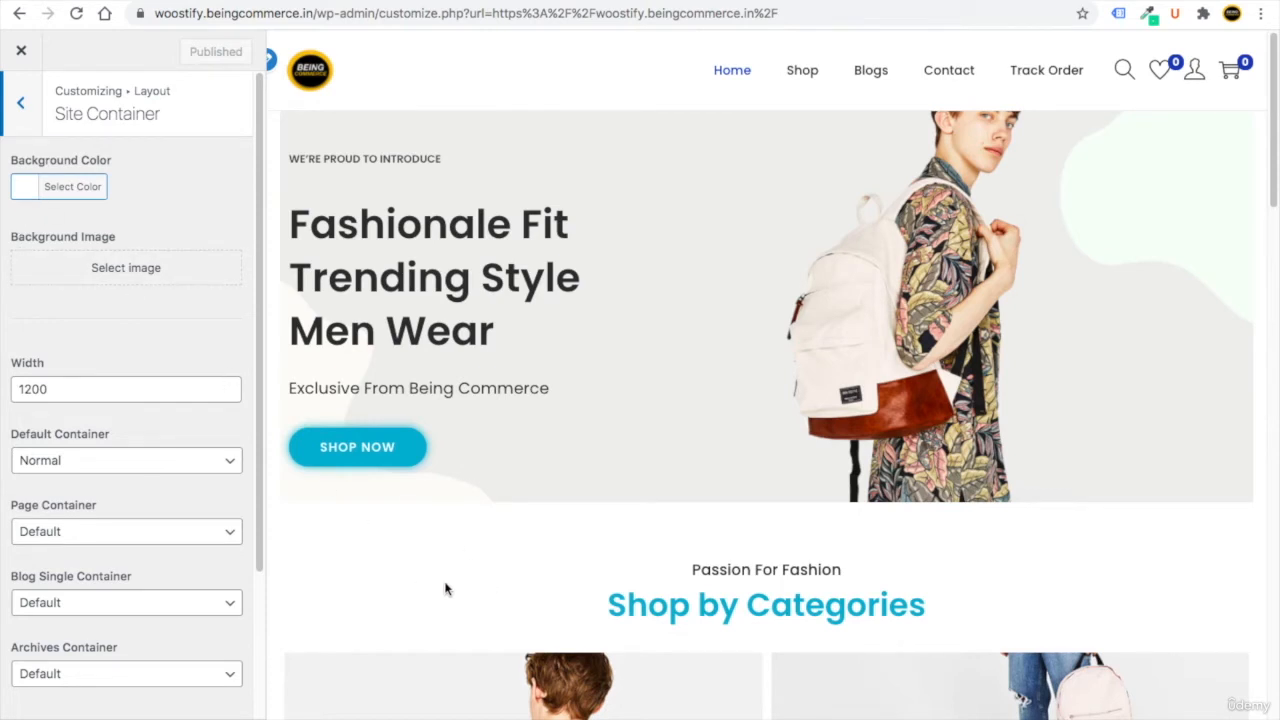
left_click(70, 187)
left_click(185, 158)
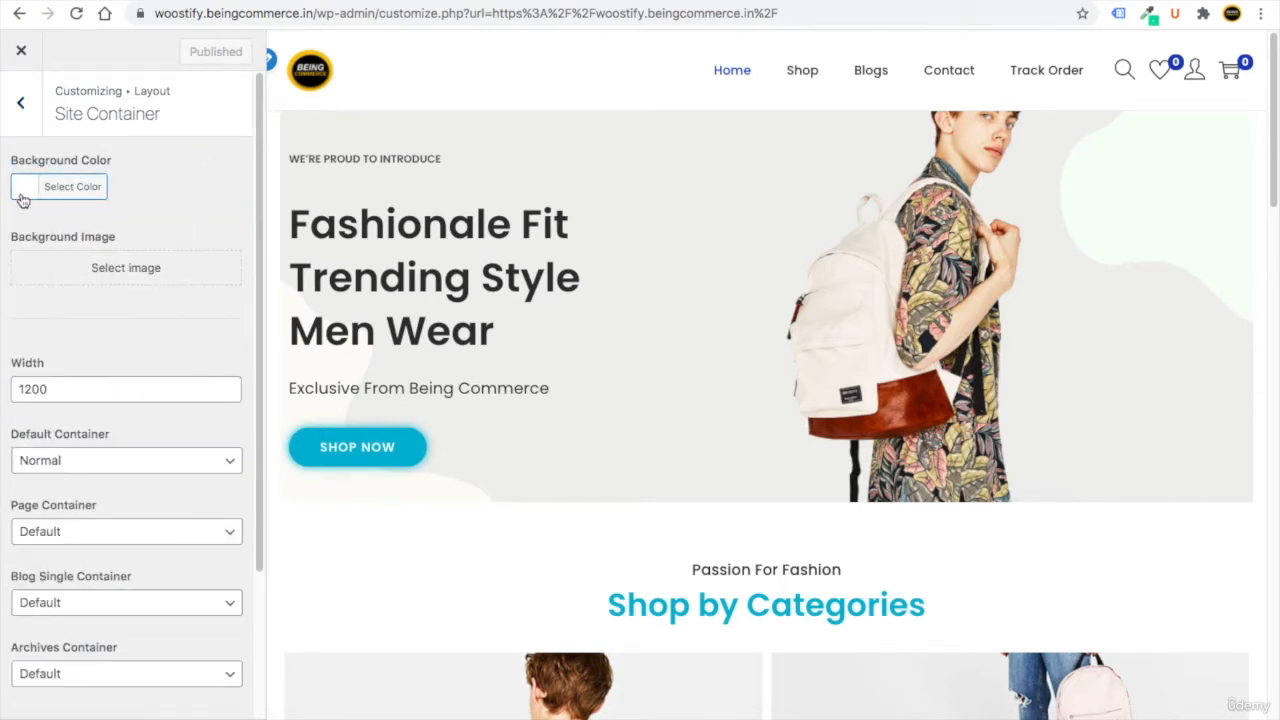
left_click_drag(261, 287, 263, 77)
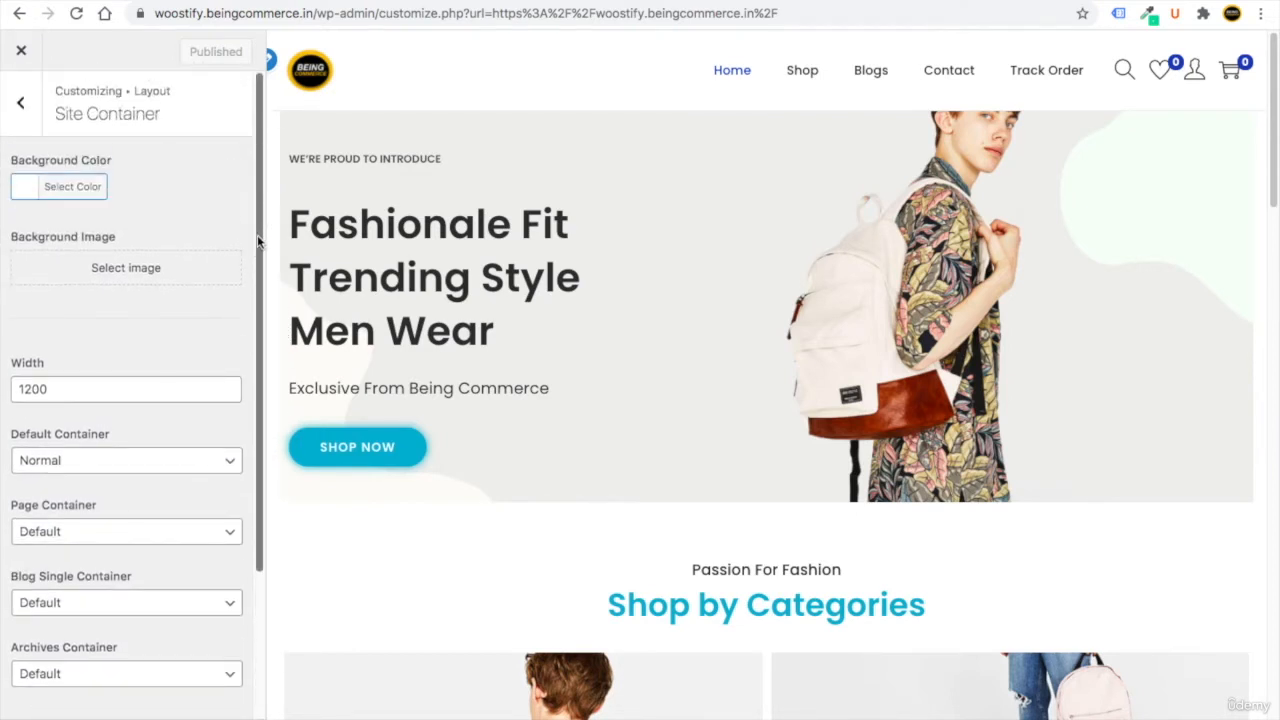
left_click(35, 127)
Set the topbar Design spacing to 15 px.
left_click(92, 208)
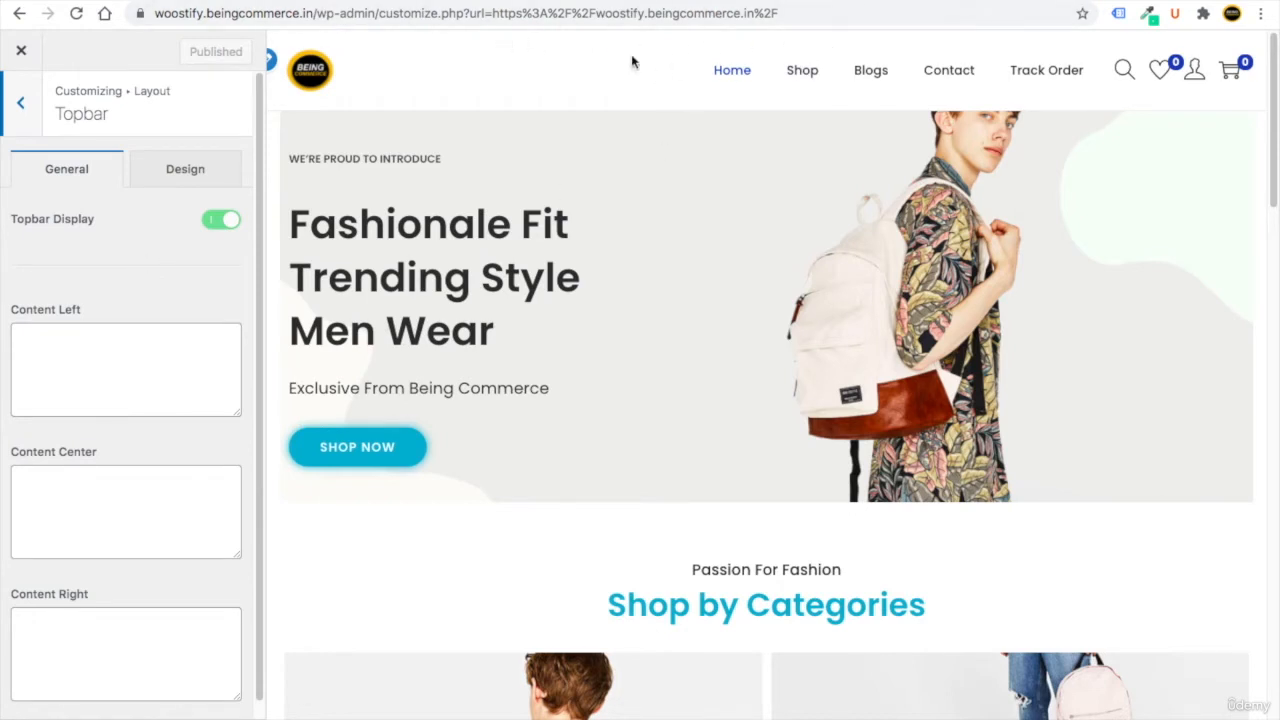
left_click(119, 185)
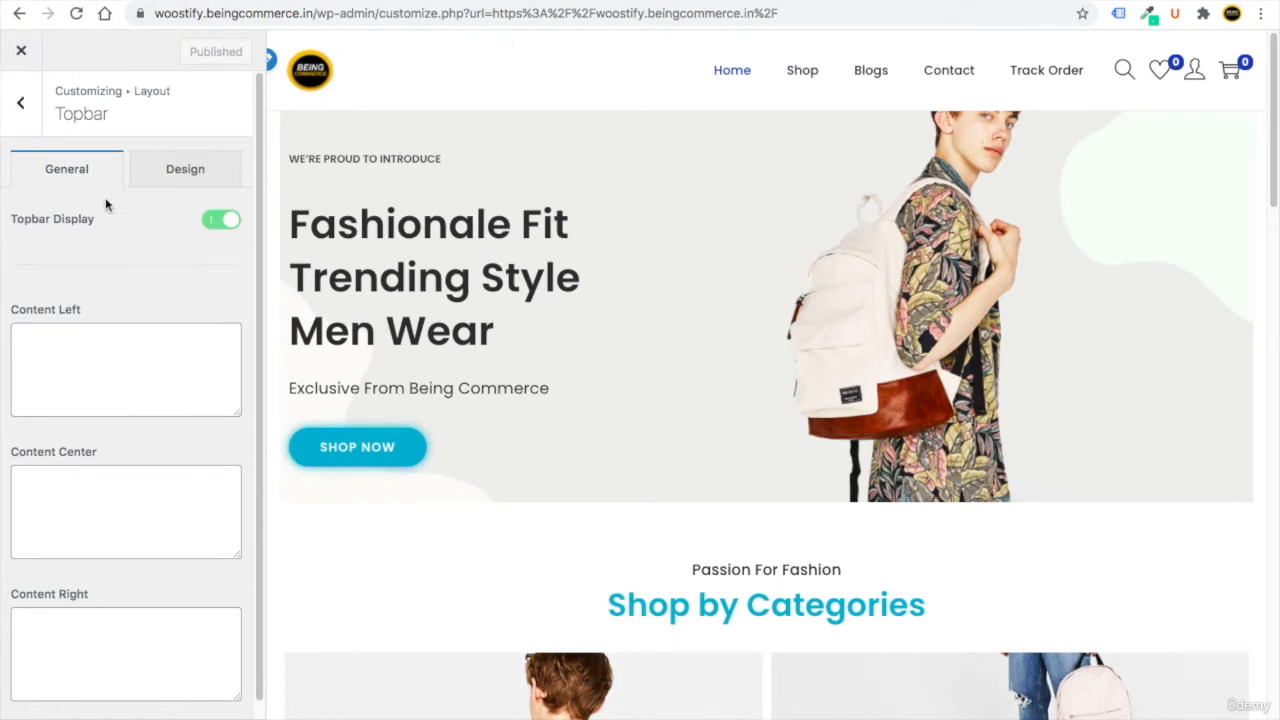
left_click(168, 178)
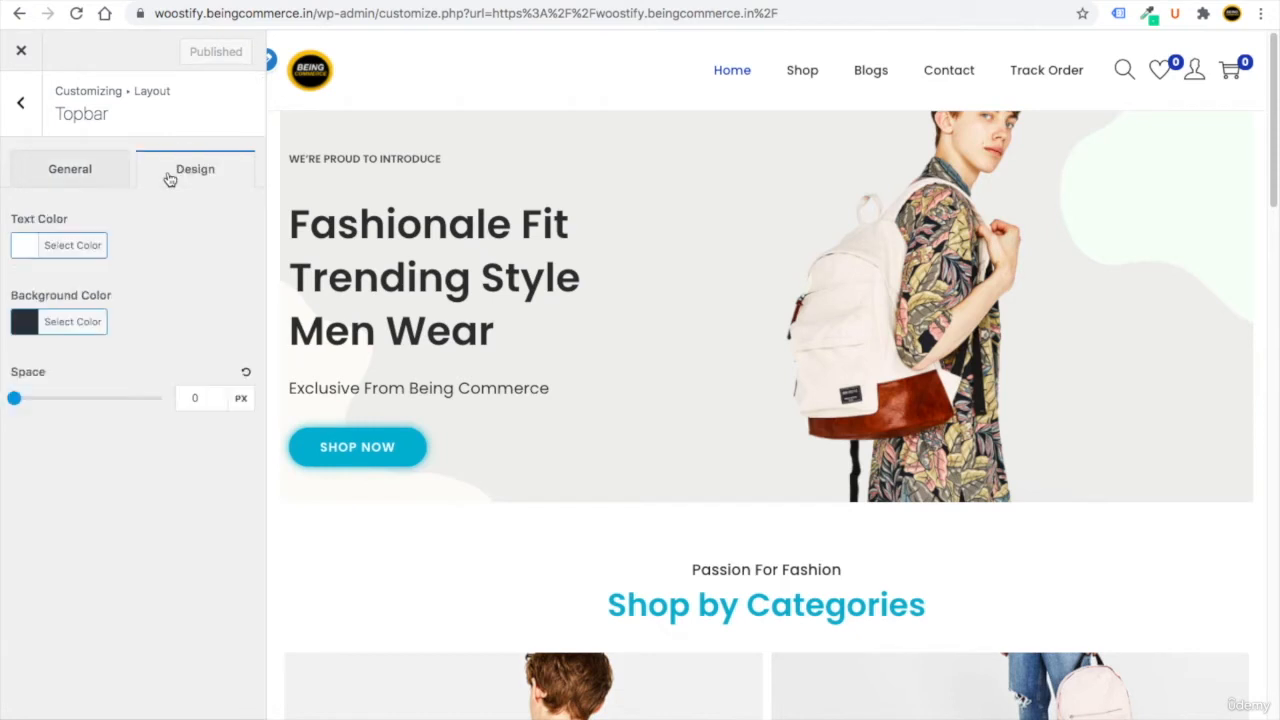
double_click(190, 396)
type("25")
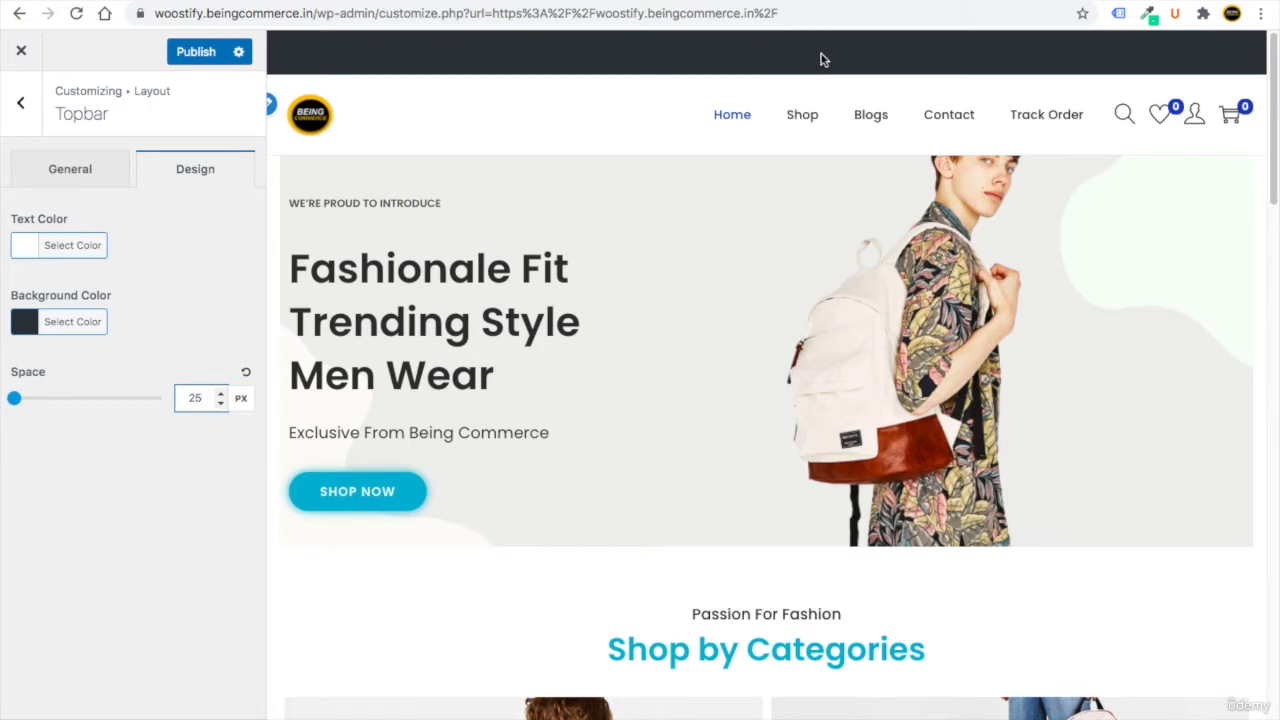
double_click(187, 398)
type("15")
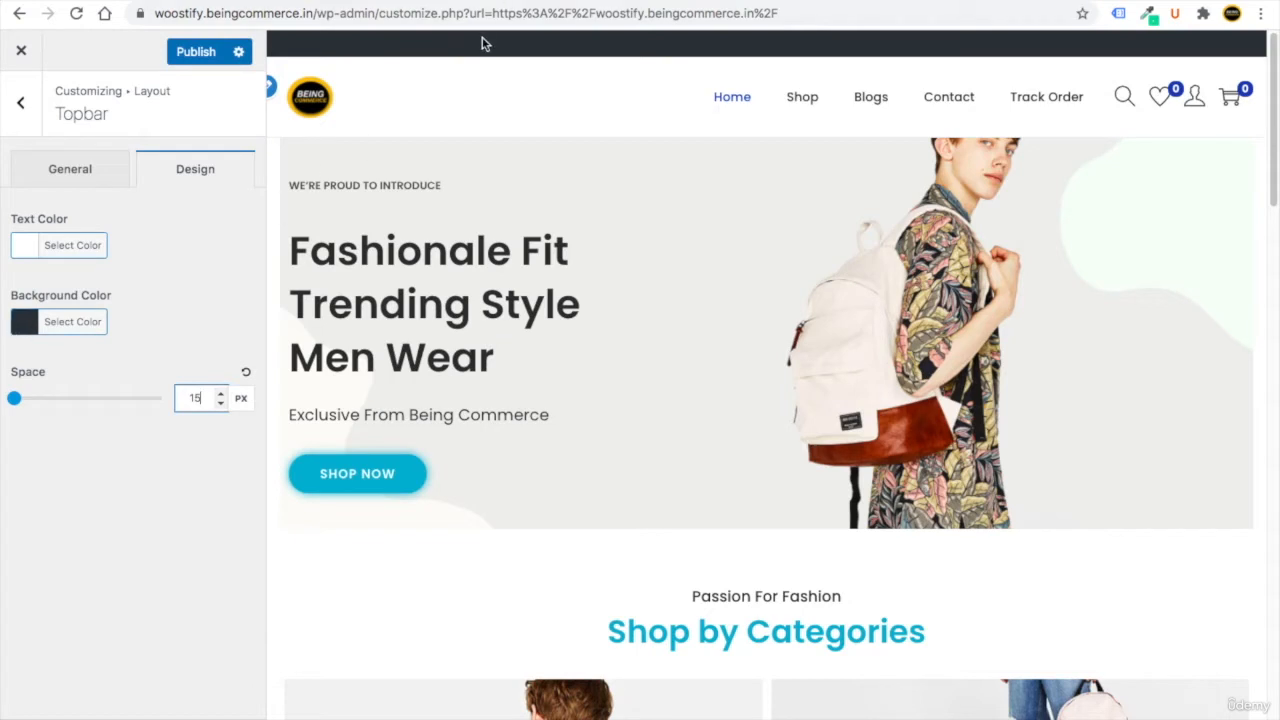
Give the topbar a blue background colour from the palette.
left_click(35, 328)
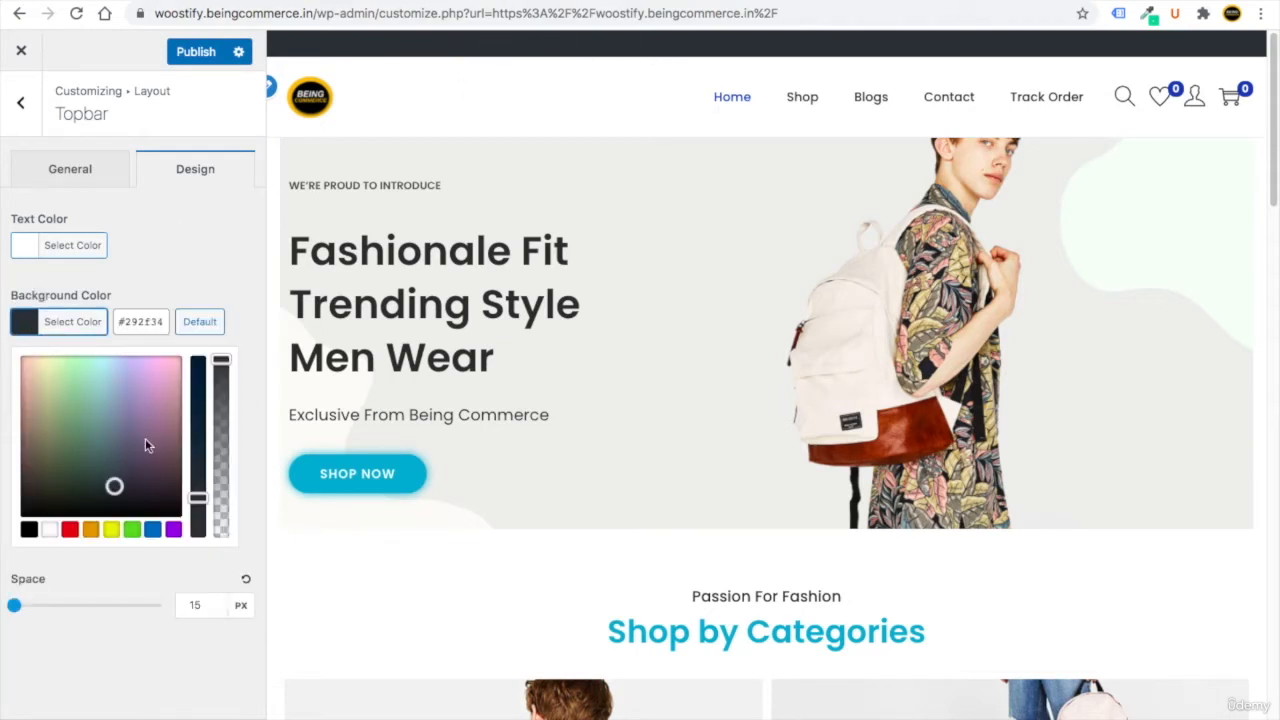
left_click(152, 529)
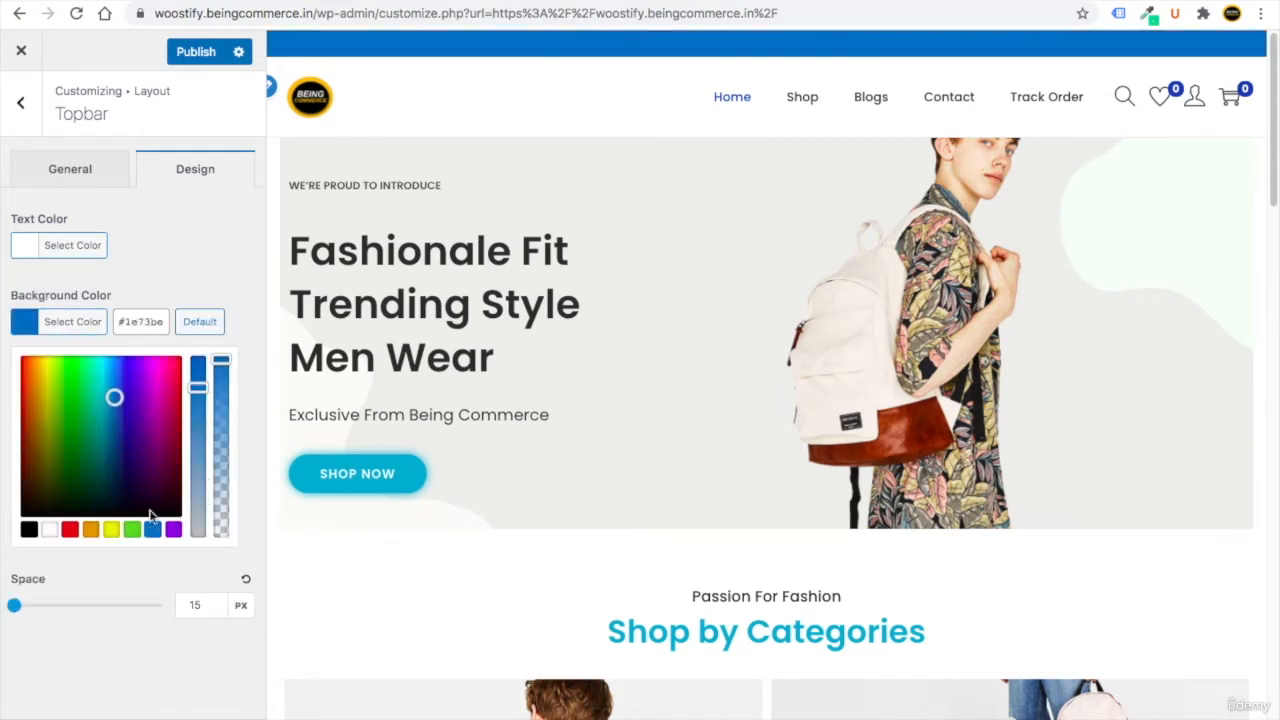
mouse_move(198, 388)
left_mouse_down()
mouse_move(199, 447)
mouse_move(195, 378)
left_mouse_up()
left_click(134, 251)
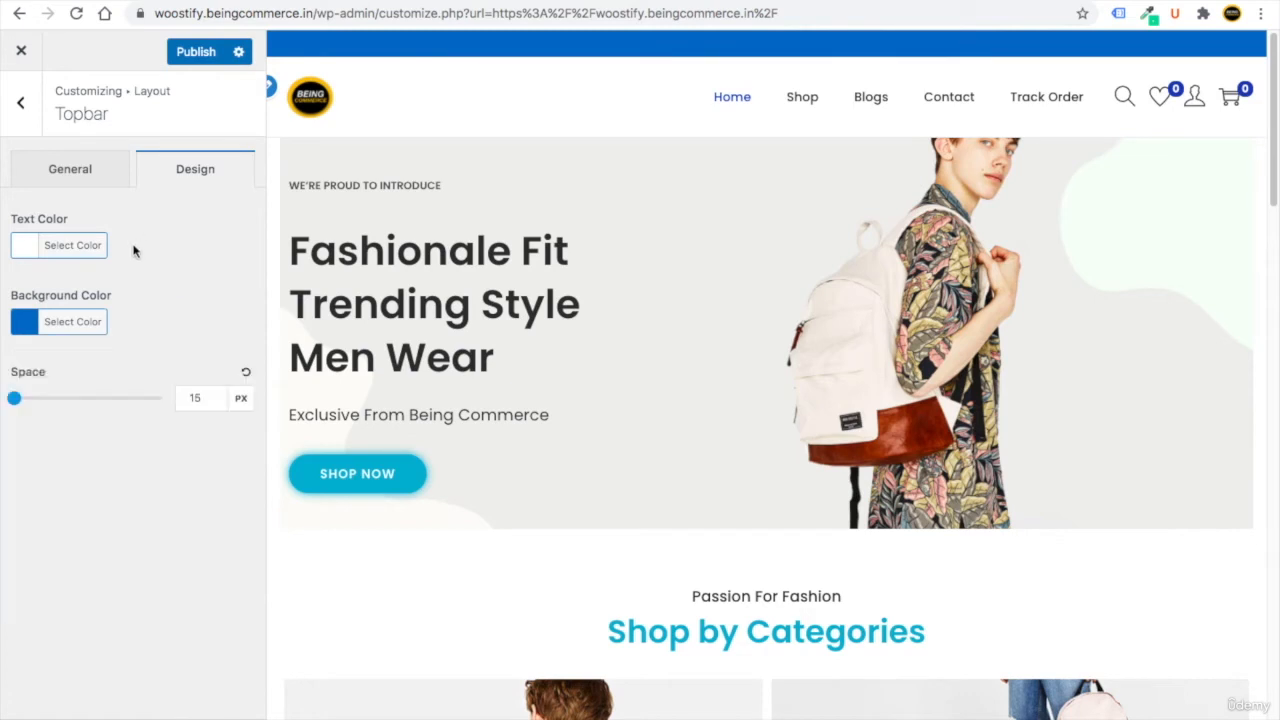
Enter 'FREE SHIPPING ON ODERS OVER $50' as the topbar's centre content.
left_click(96, 172)
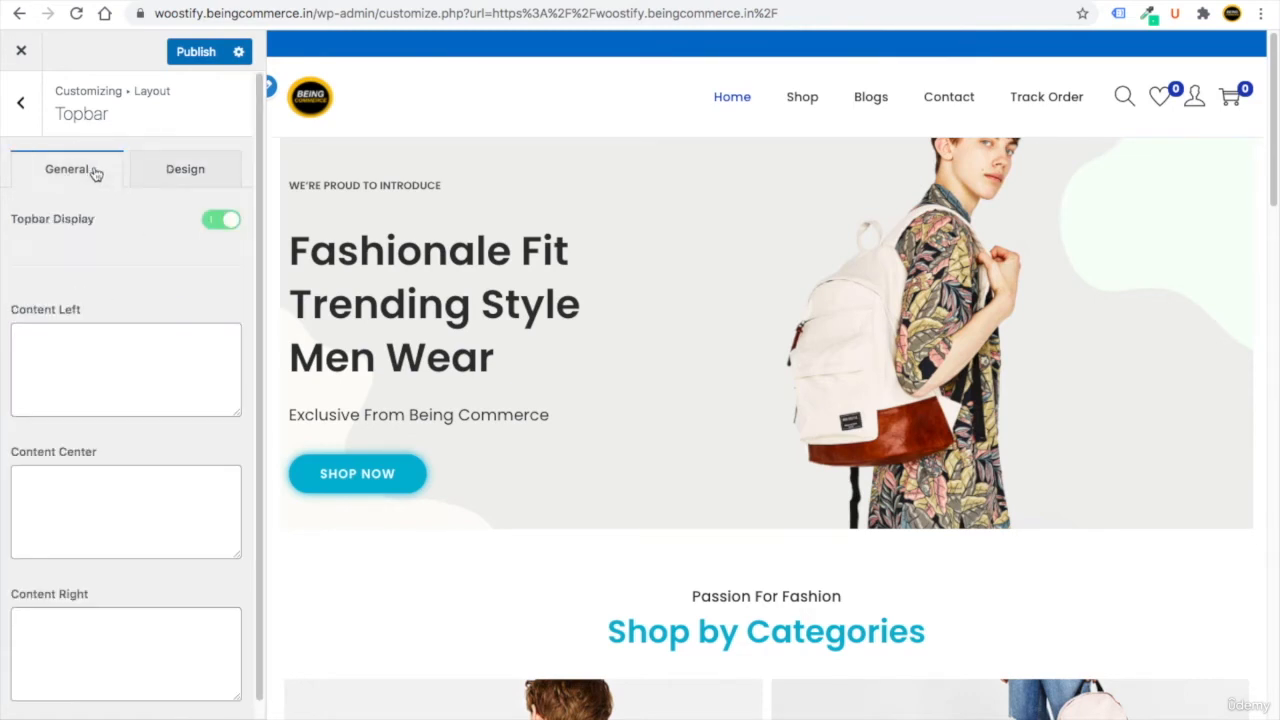
left_click(55, 486)
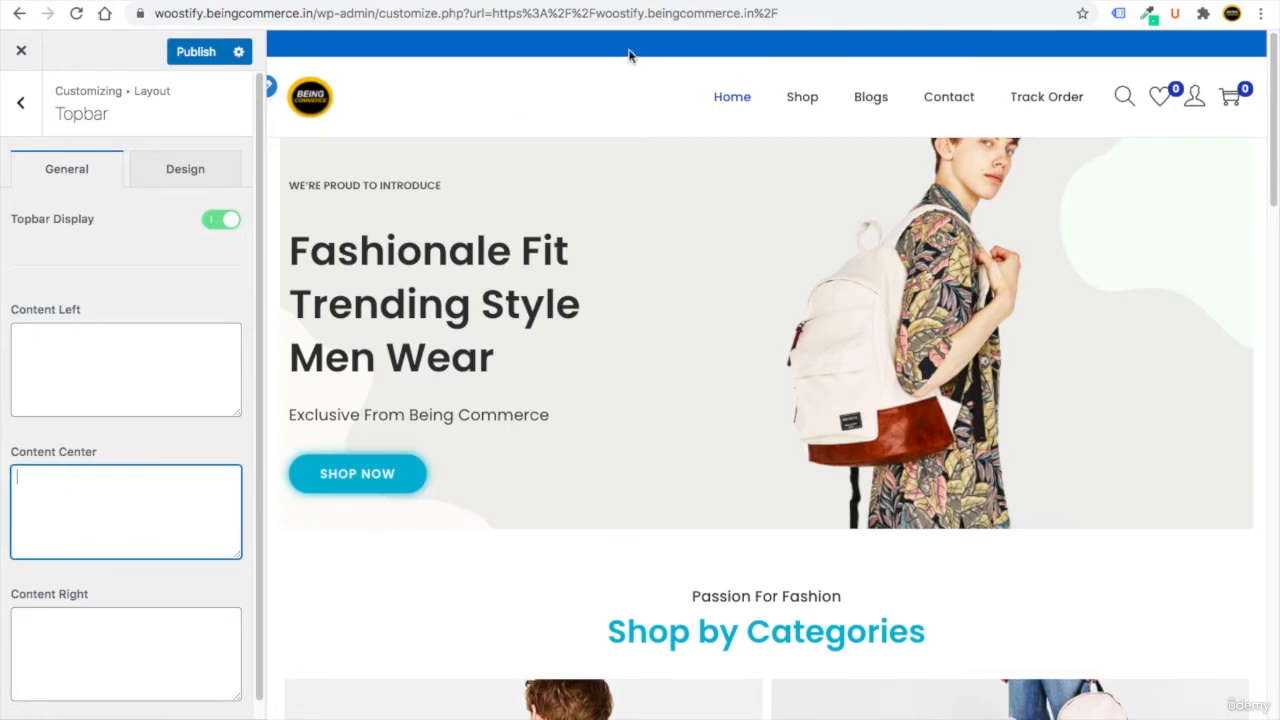
type("F")
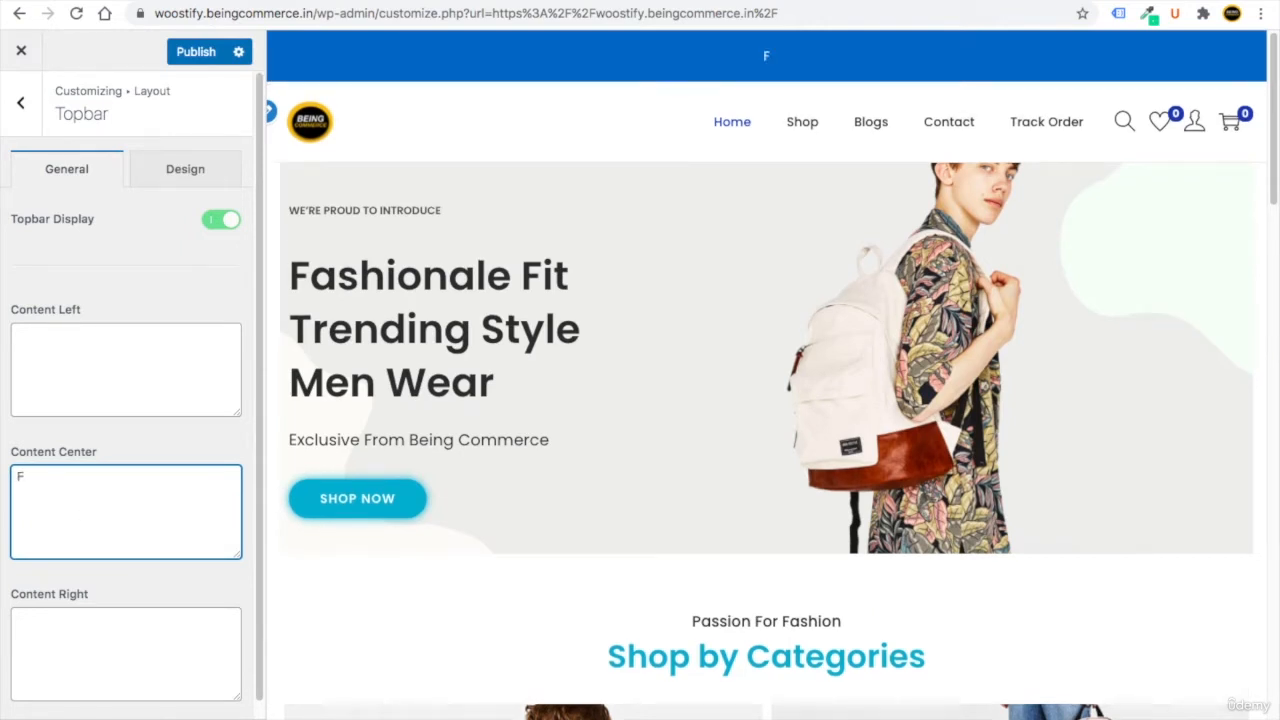
type("REE SHIPPING ON ODERS OVER $50")
left_click_drag(40, 494, 8, 478)
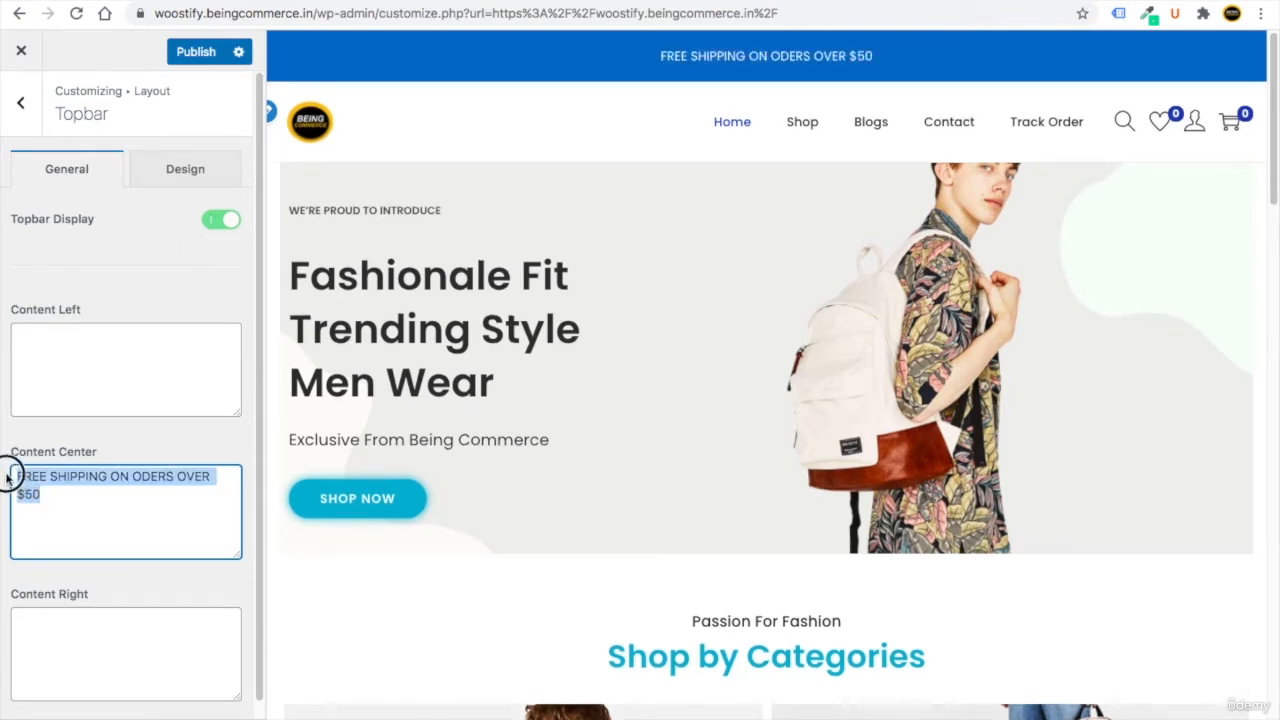
left_click_drag(260, 415, 253, 372)
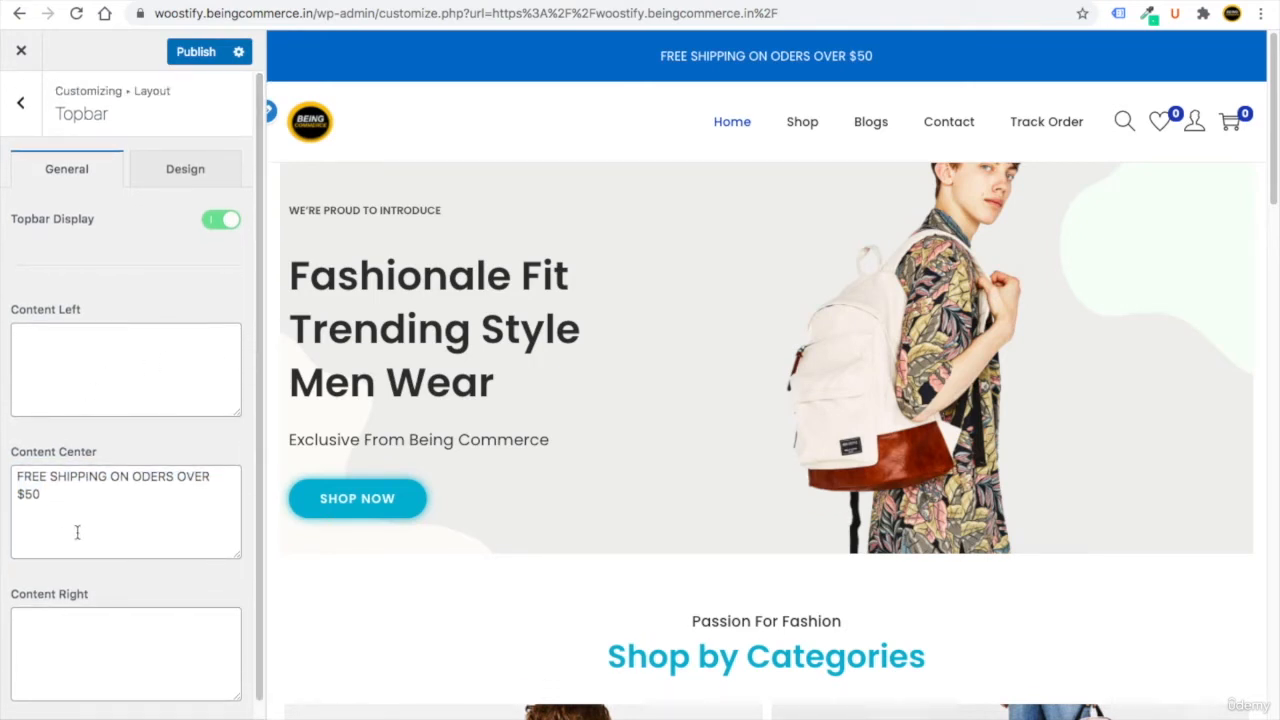
Reduce the topbar spacing to 2 px and publish the changes.
left_click(168, 170)
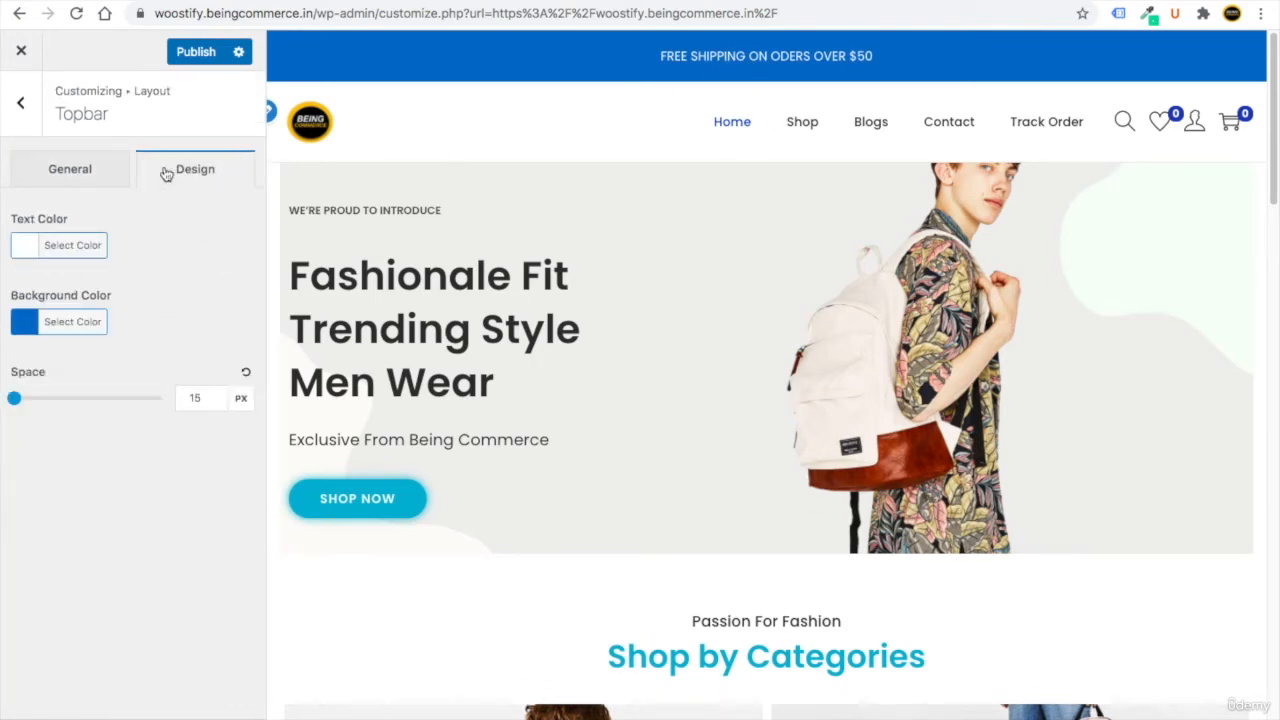
left_click_drag(28, 398, 19, 398)
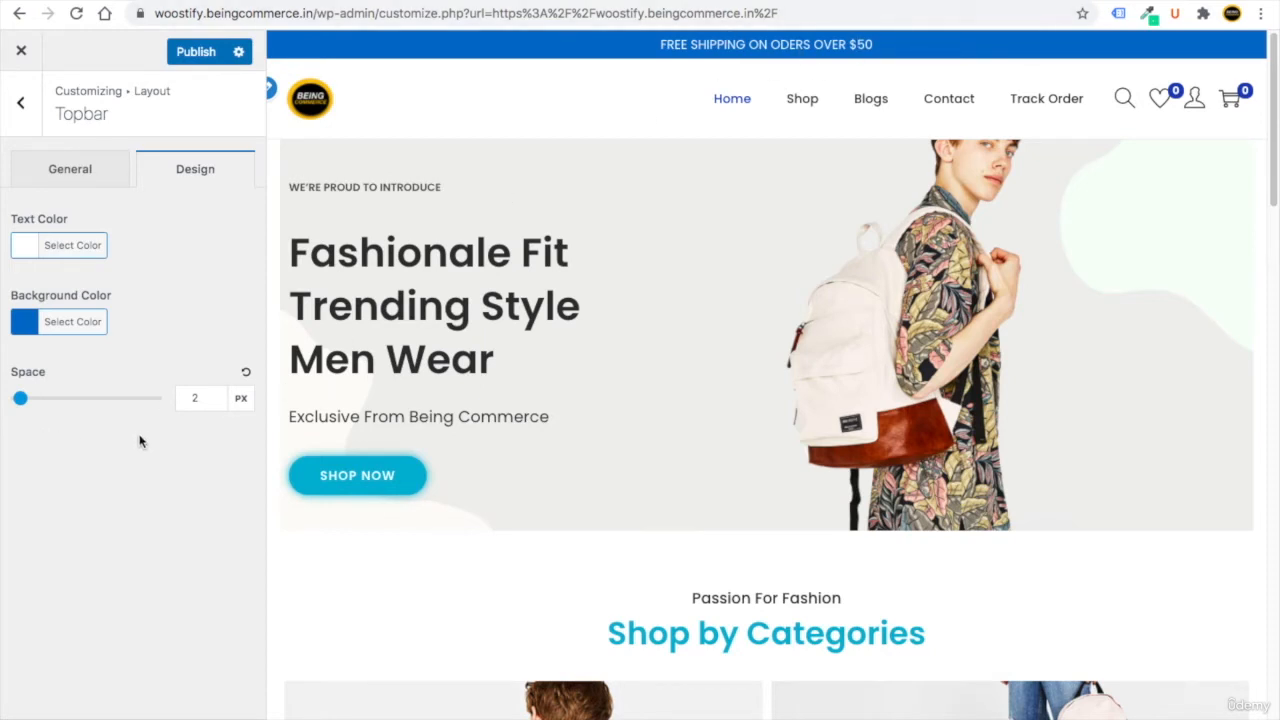
left_click(74, 176)
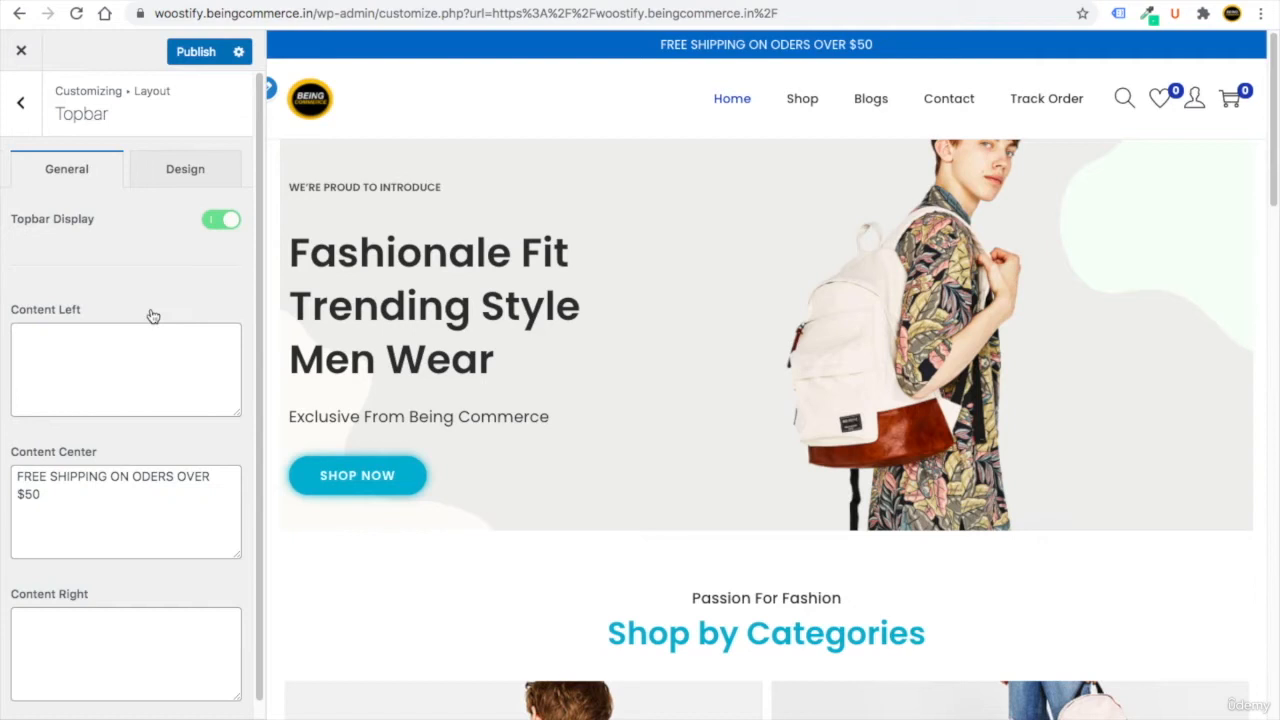
left_click(72, 343)
left_click(131, 646)
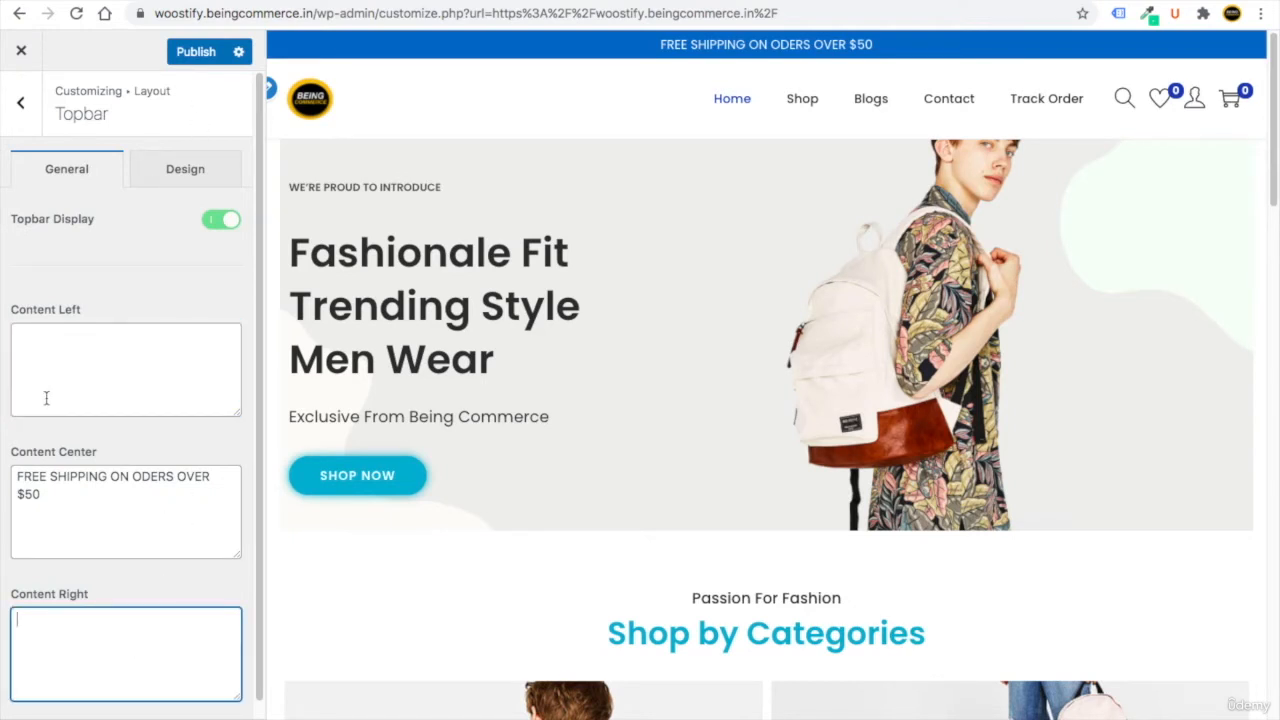
left_click(186, 52)
left_click(21, 102)
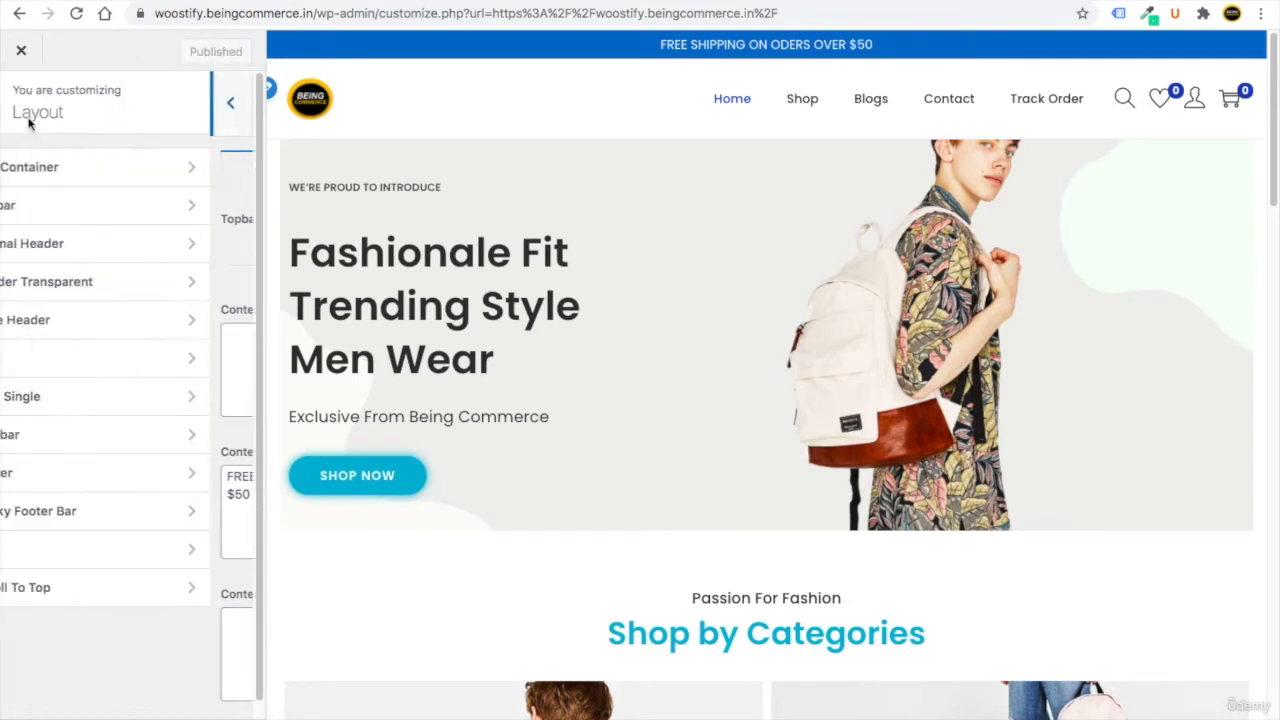
Lower the Normal Header menu breakpoint to 218 px, leaving the shopping cart icon enabled.
left_click(78, 244)
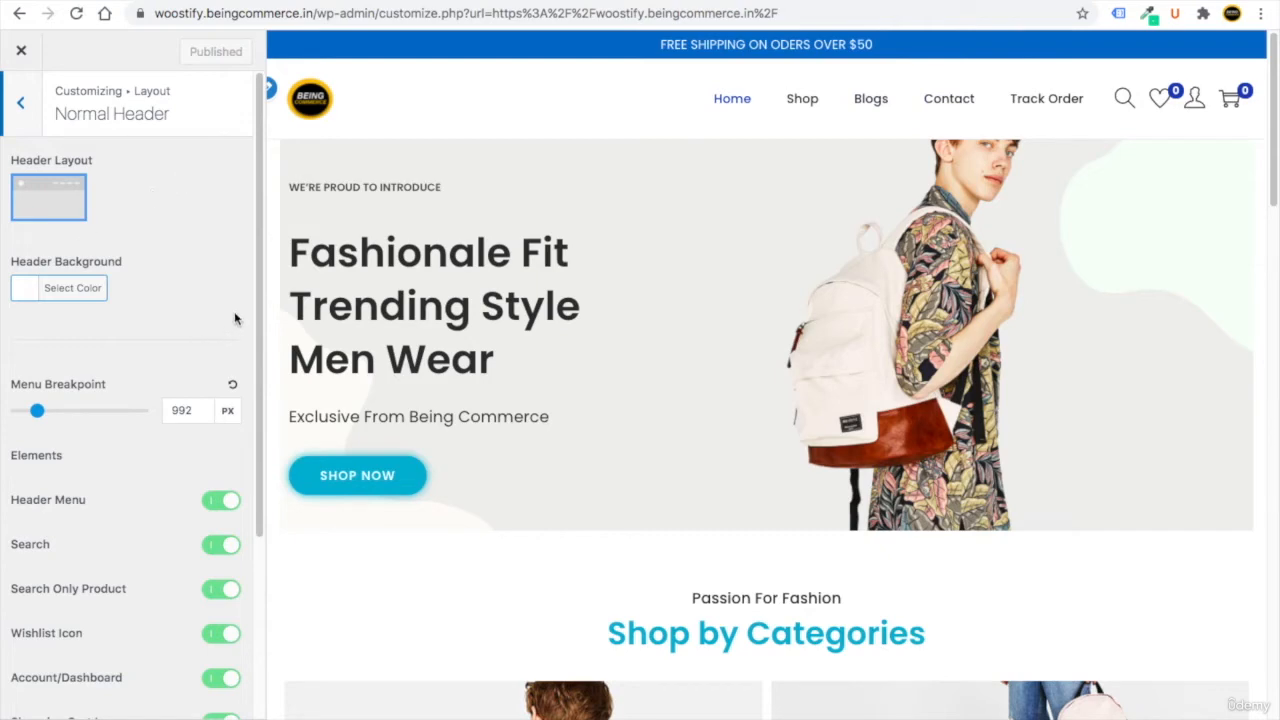
left_click_drag(37, 411, 17, 417)
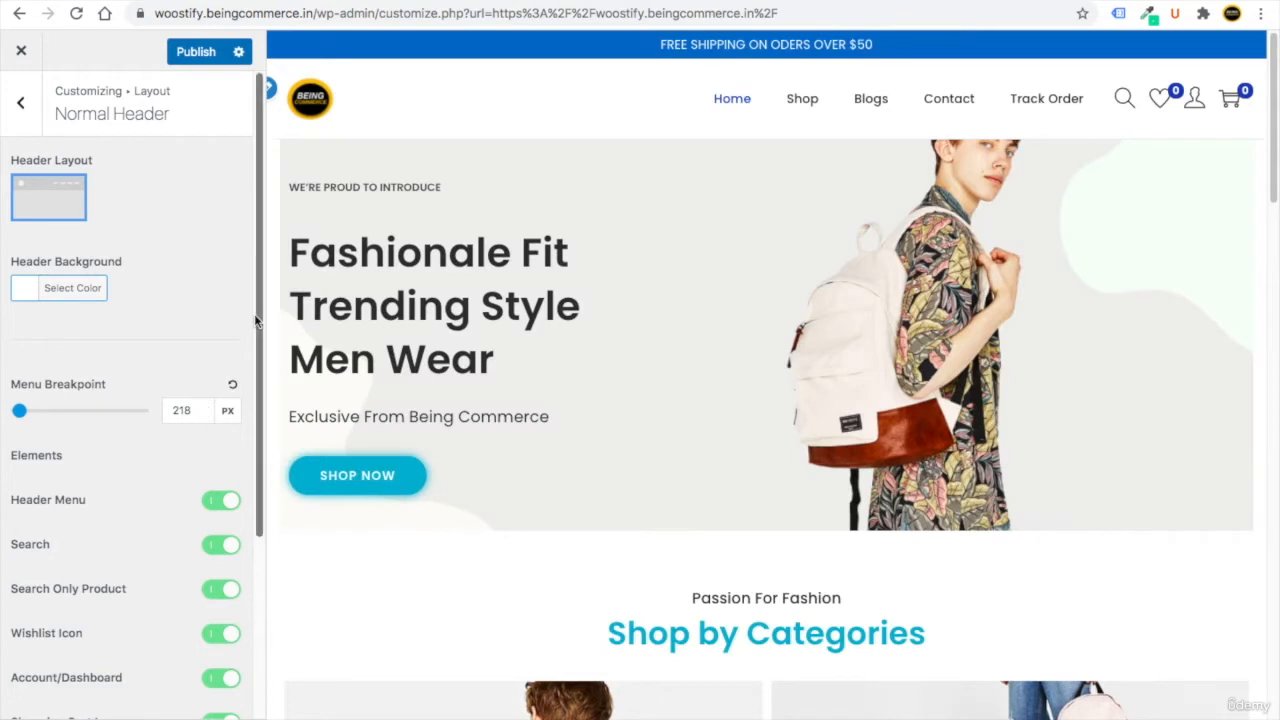
left_click_drag(254, 314, 240, 443)
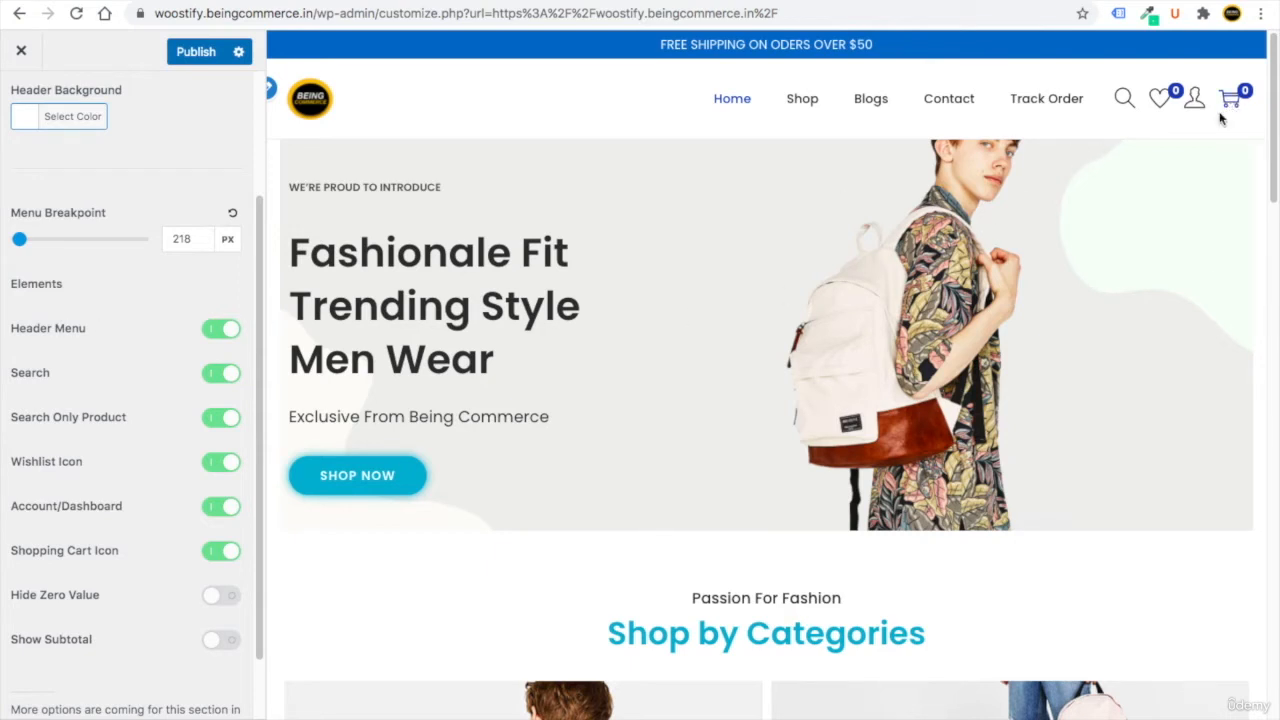
left_click(219, 551)
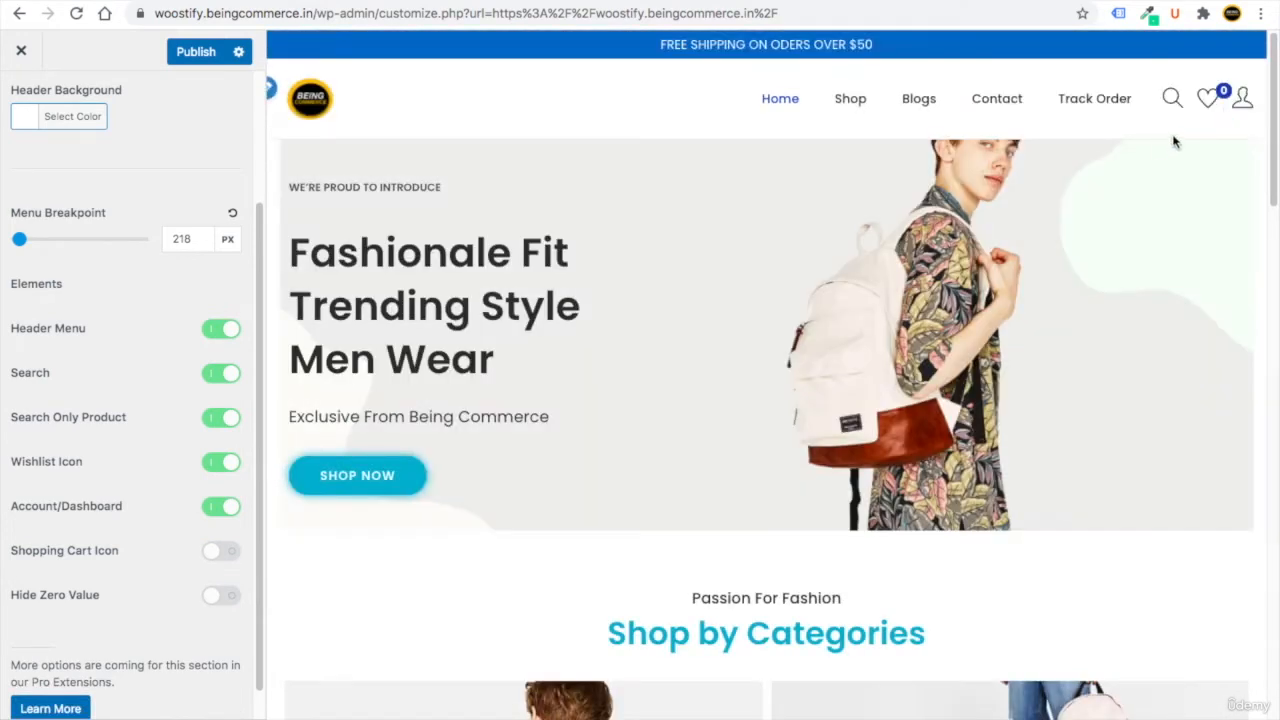
left_click(210, 553)
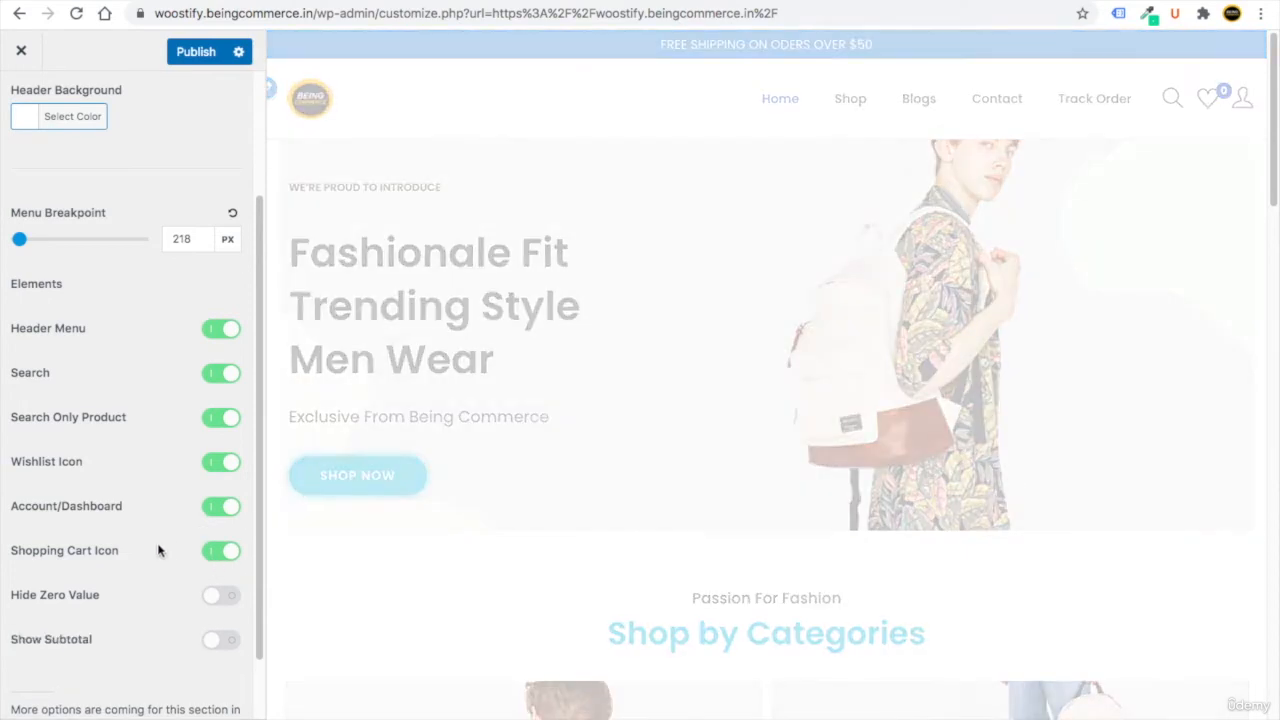
left_click_drag(260, 411, 246, 288)
left_click(20, 104)
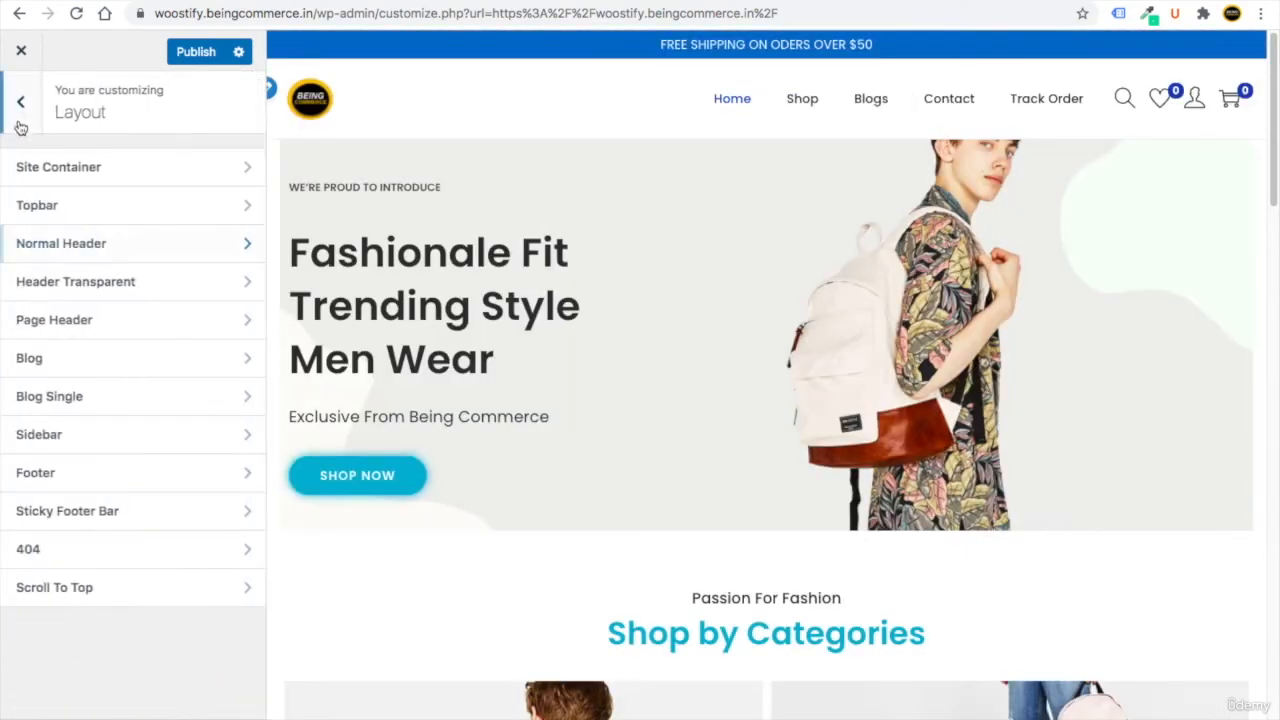
Try a grey Normal Header background, then restore it to white.
left_click(60, 243)
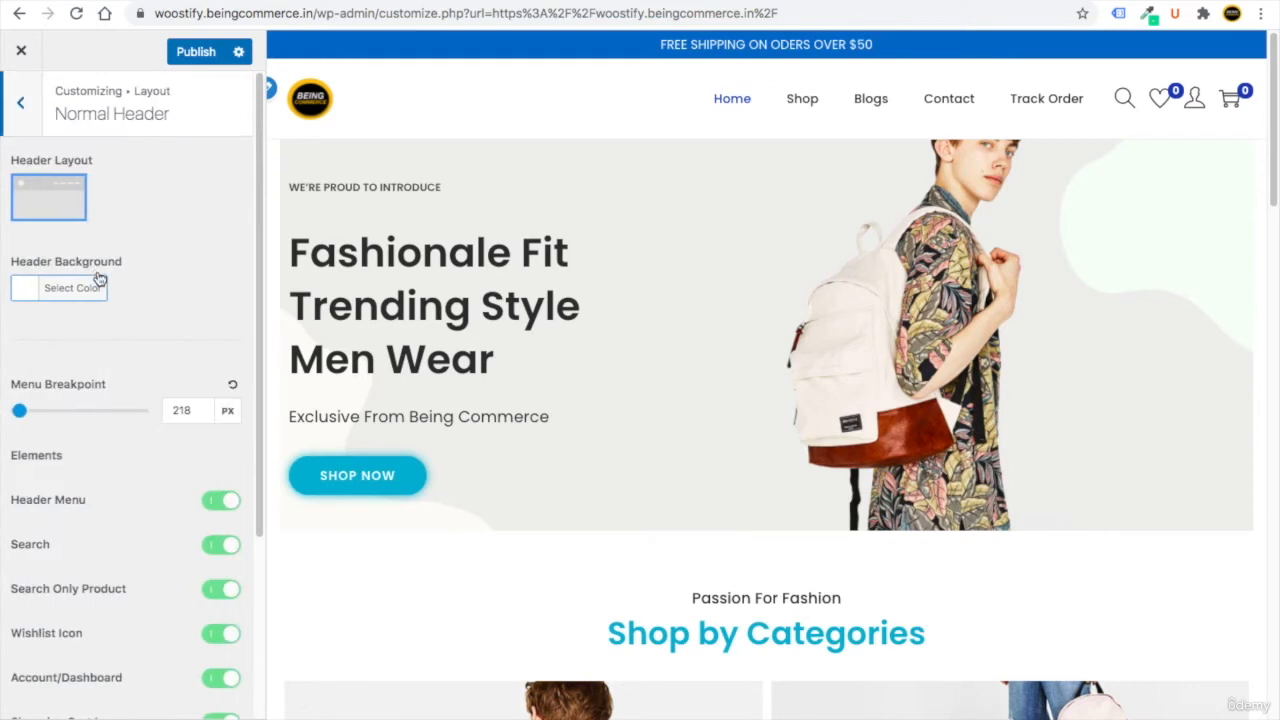
left_click(26, 292)
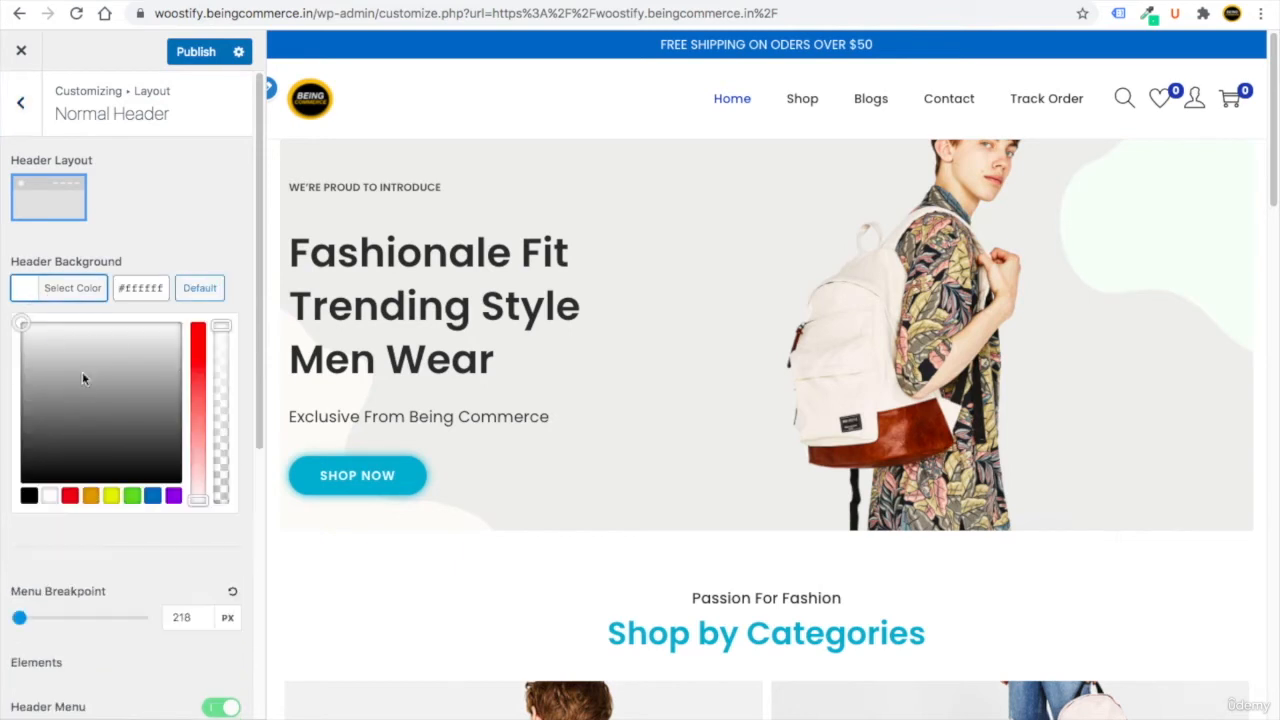
left_click_drag(83, 374, 17, 317)
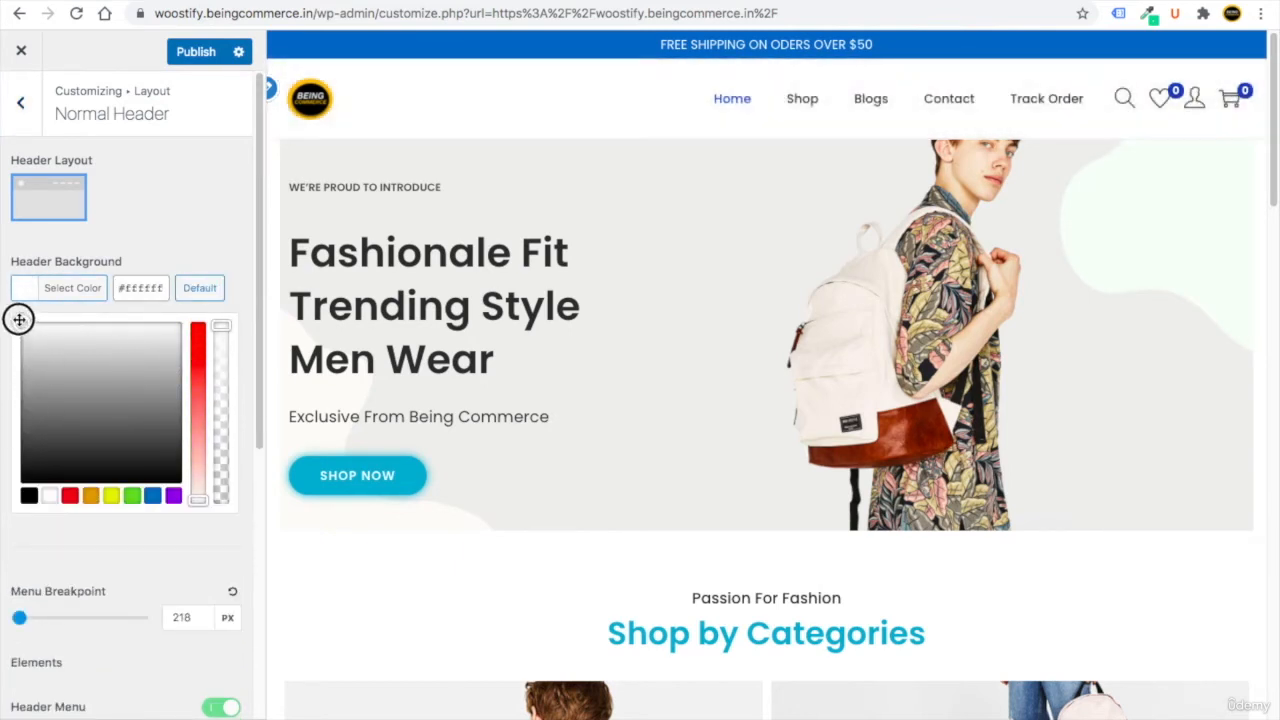
left_click(152, 226)
left_click(31, 108)
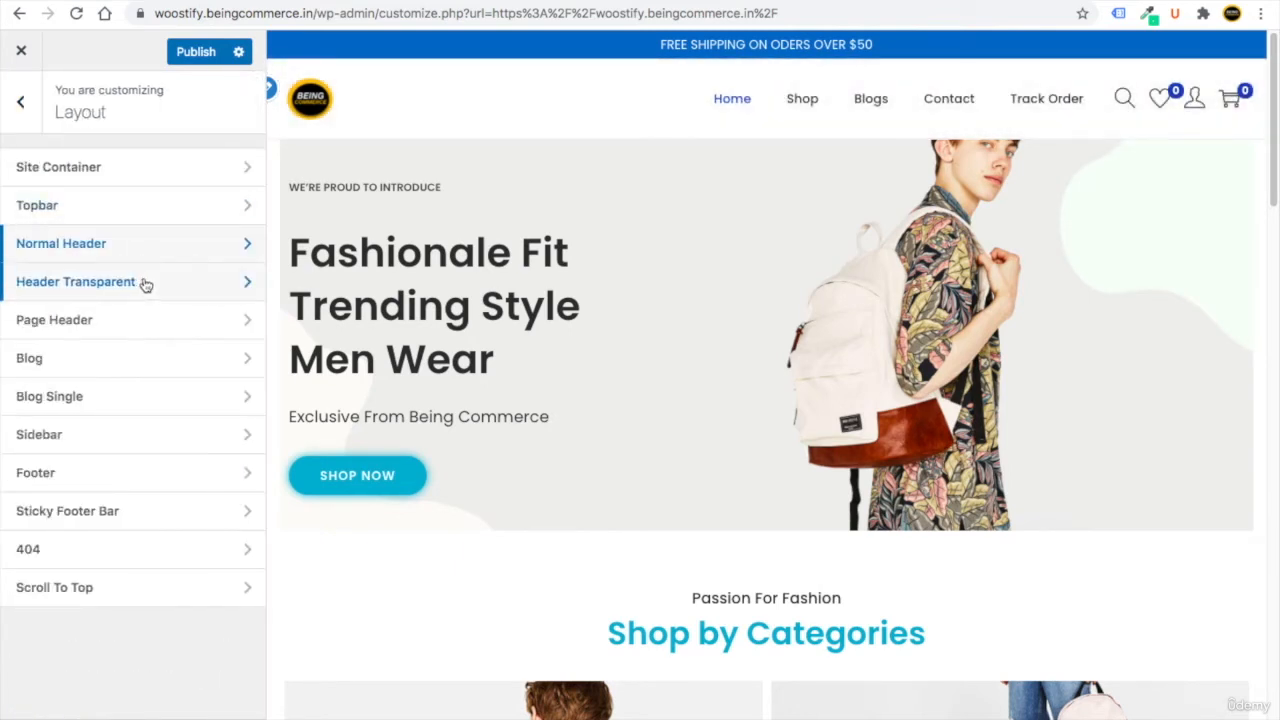
Turn the transparent header on and back off, then open Page Header.
left_click(143, 281)
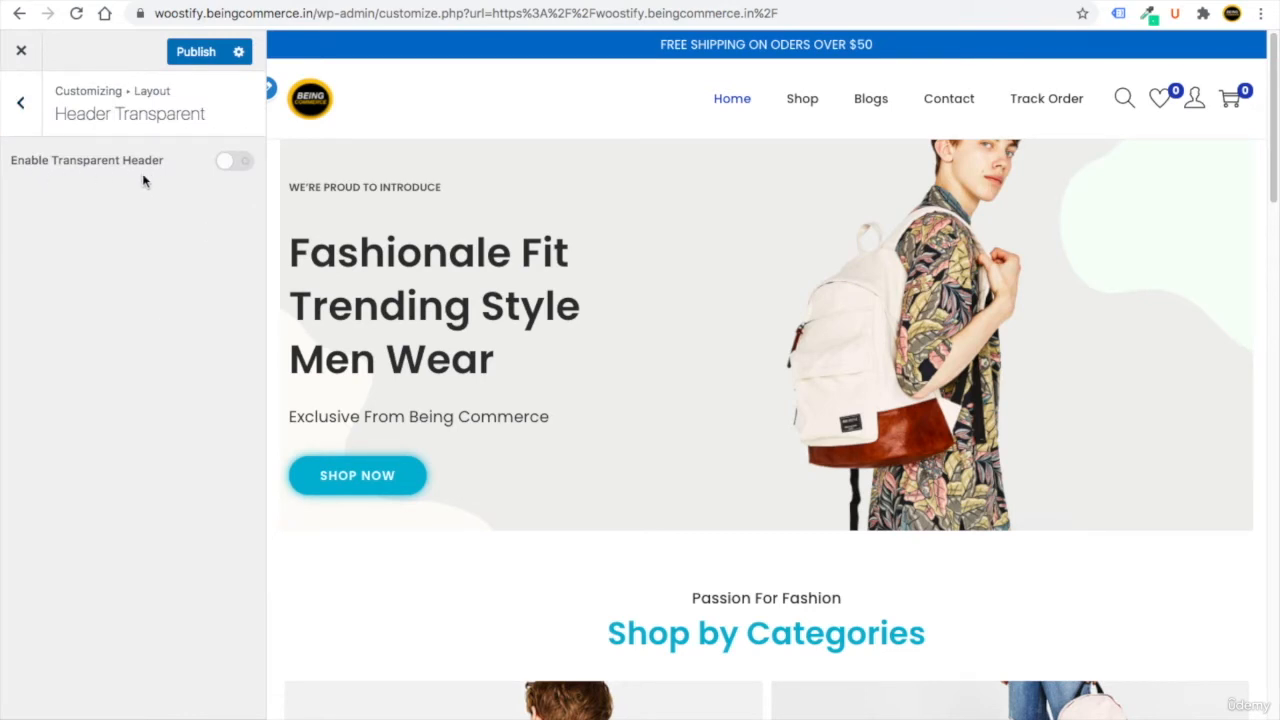
left_click(232, 162)
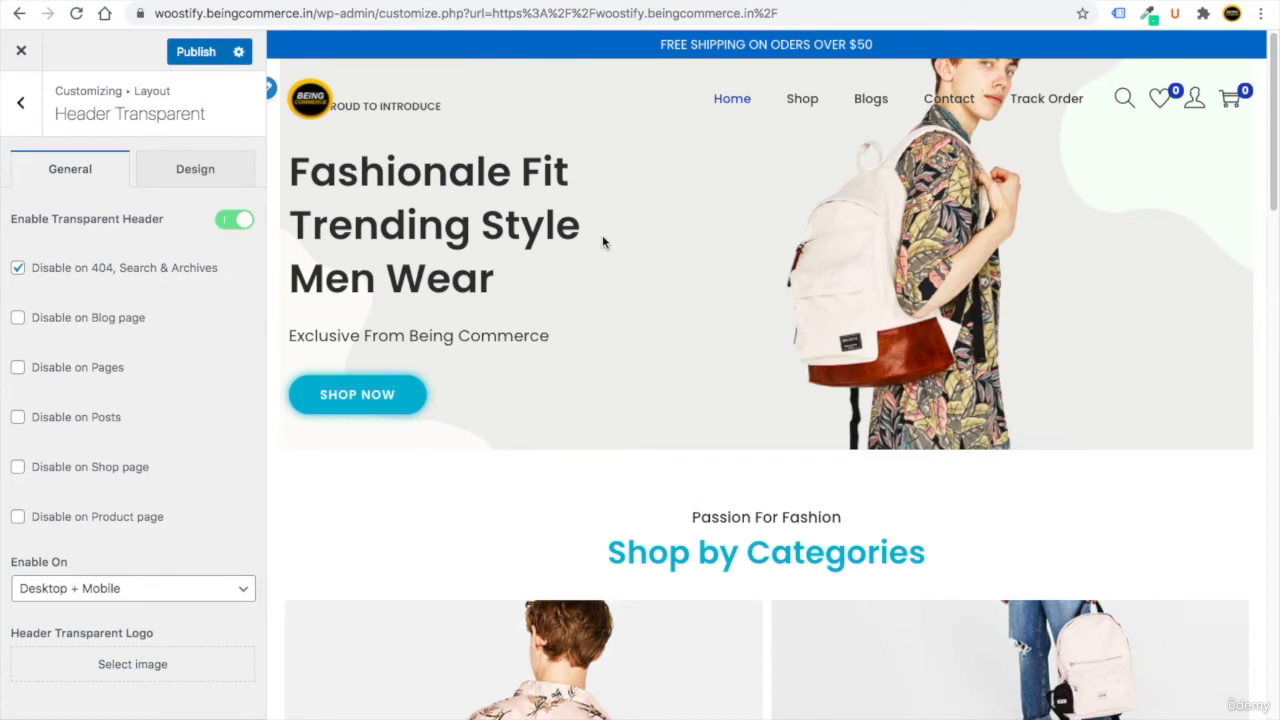
left_click(240, 222)
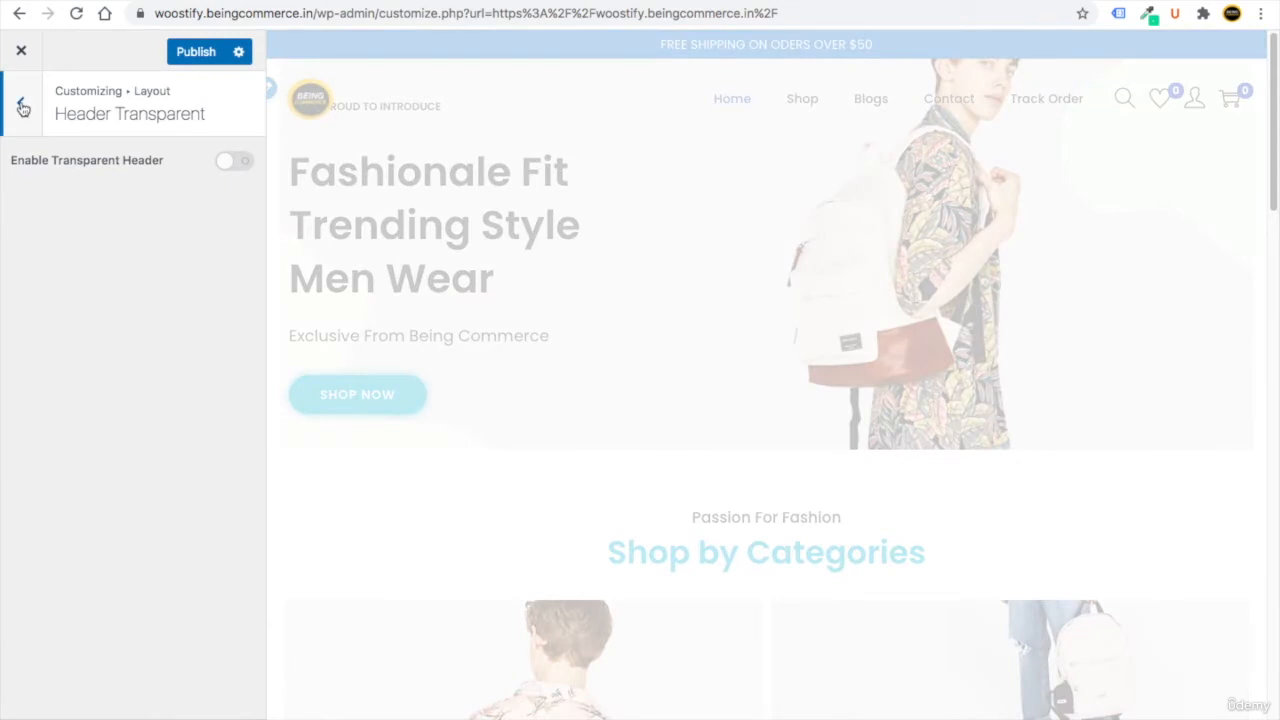
left_click(20, 104)
left_click(169, 326)
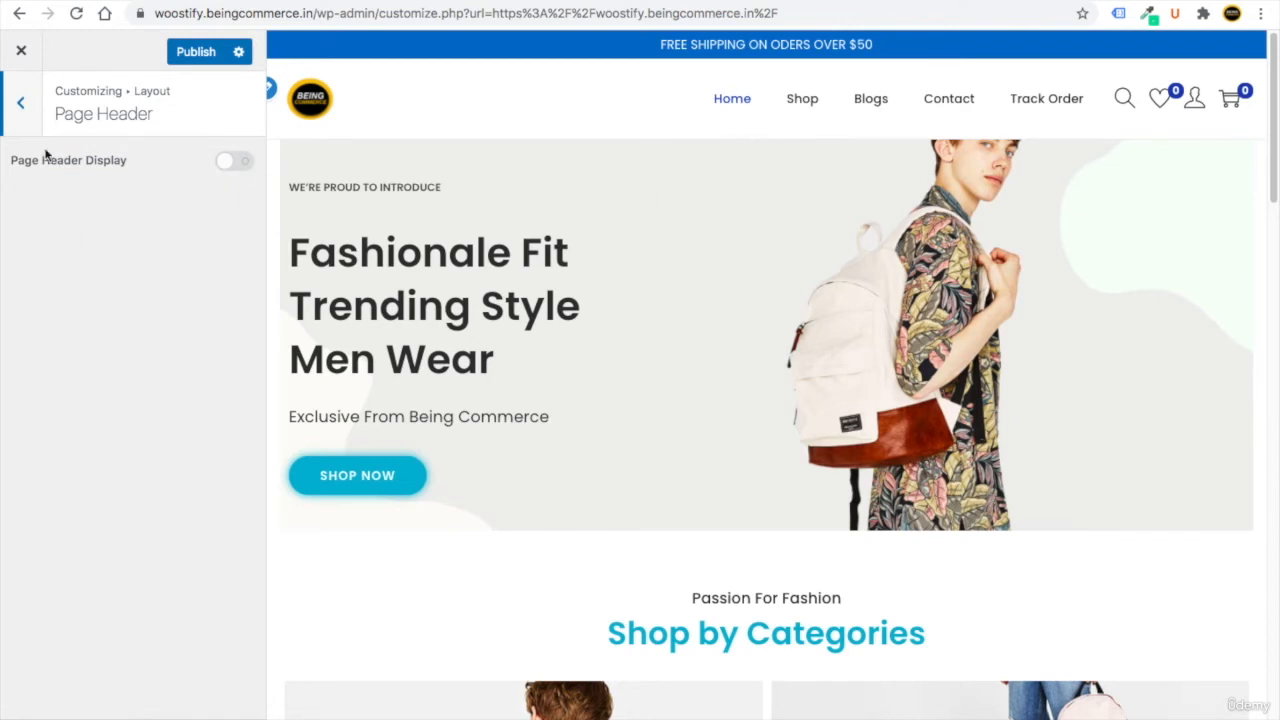
Select the first Blog Layout thumbnail, with post titles still visible in the blog list.
left_click(22, 112)
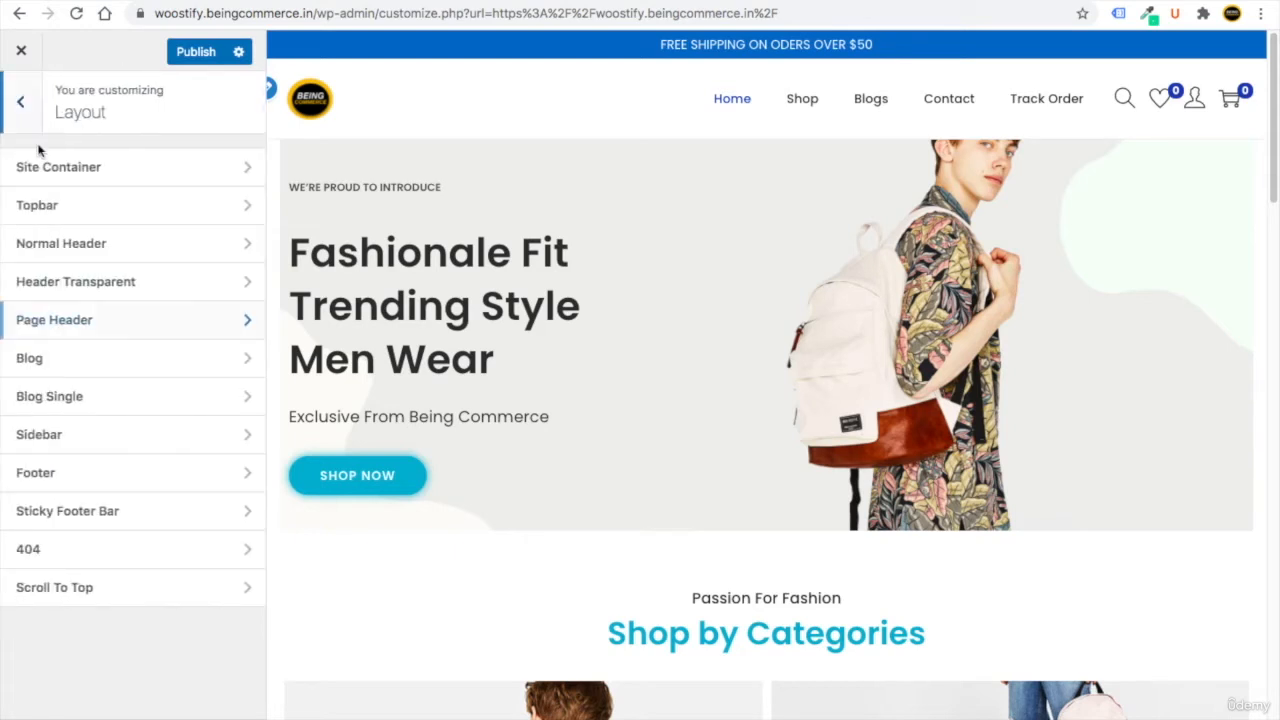
left_click(144, 369)
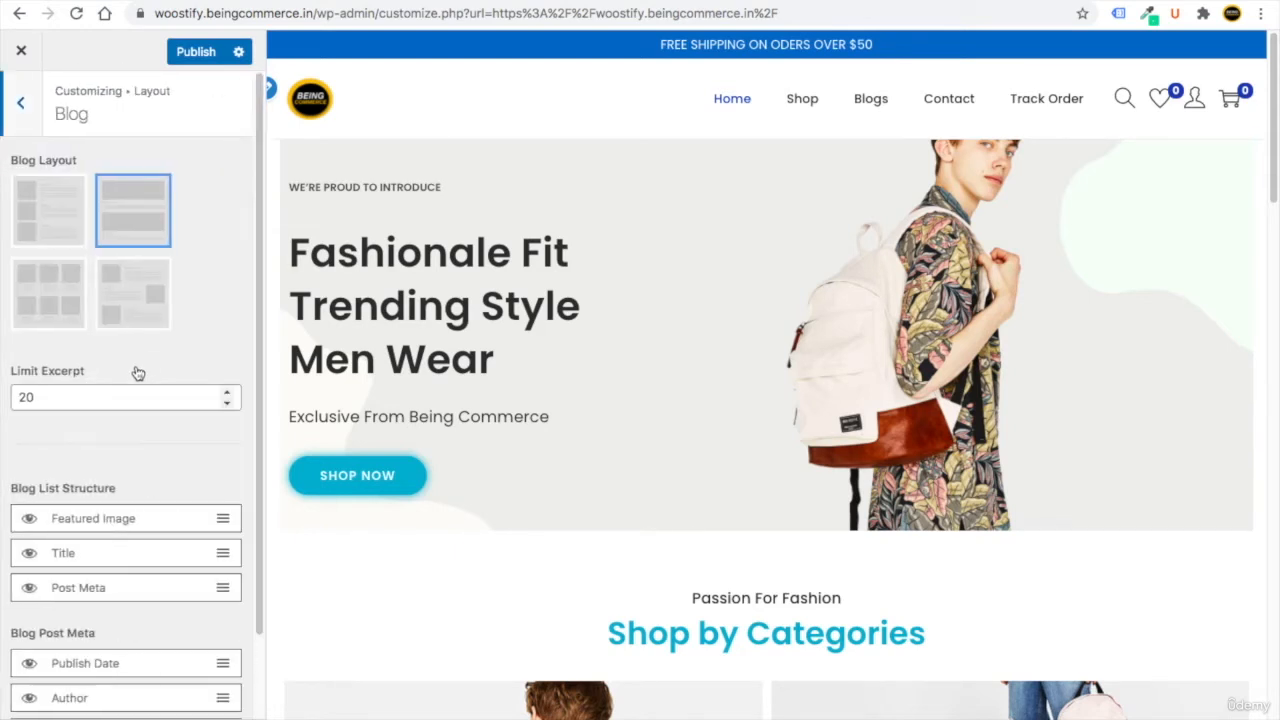
left_click(49, 226)
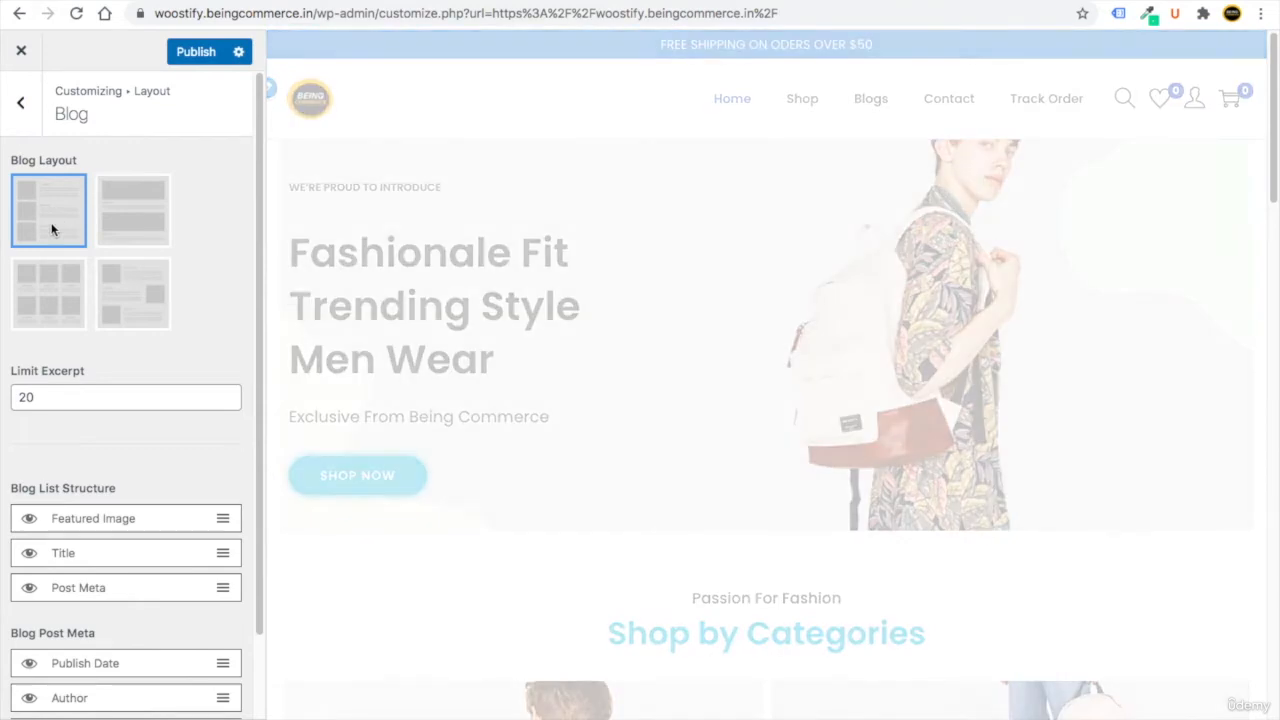
scroll(117, 453, "down", 1)
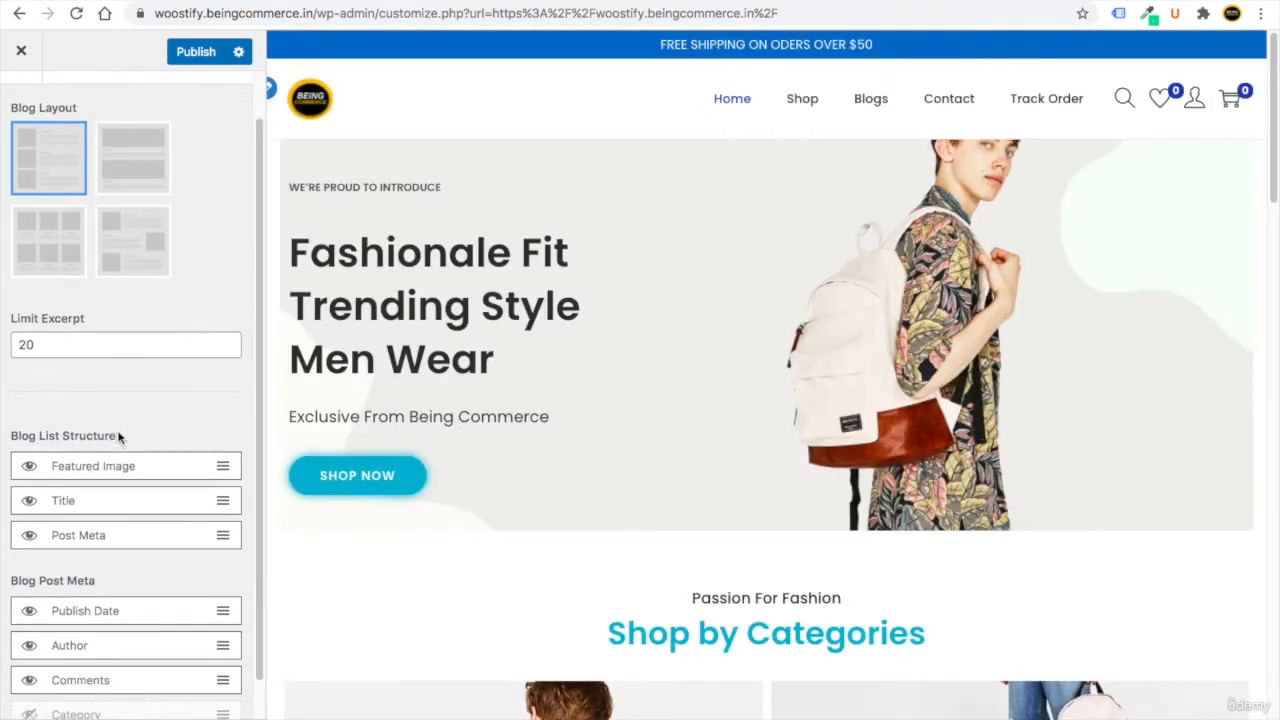
scroll(118, 437, "down", 1)
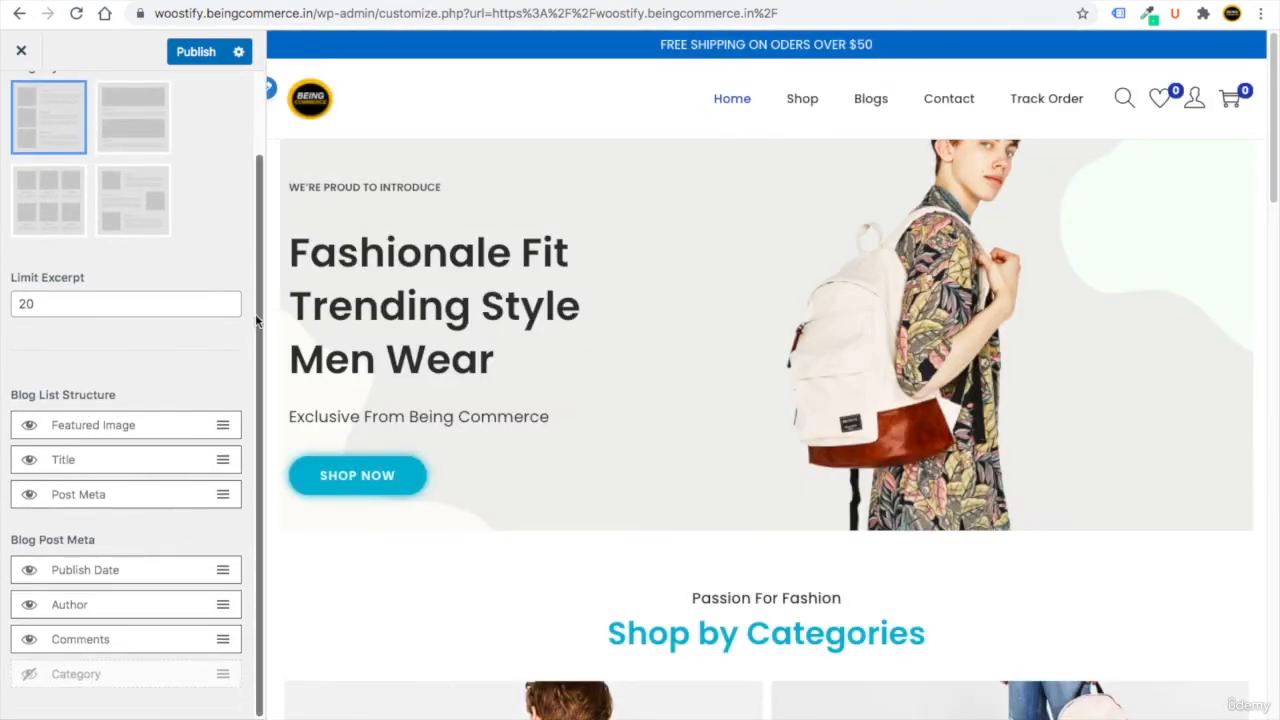
left_click(29, 466)
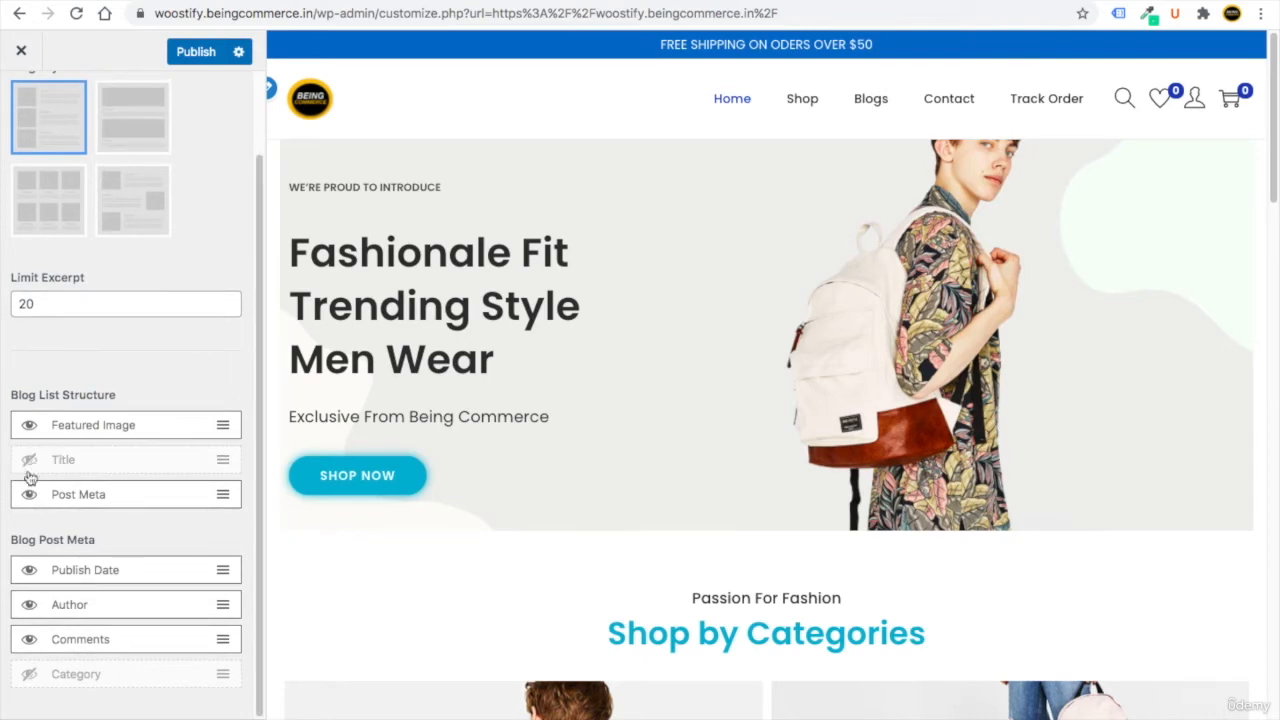
left_click(29, 466)
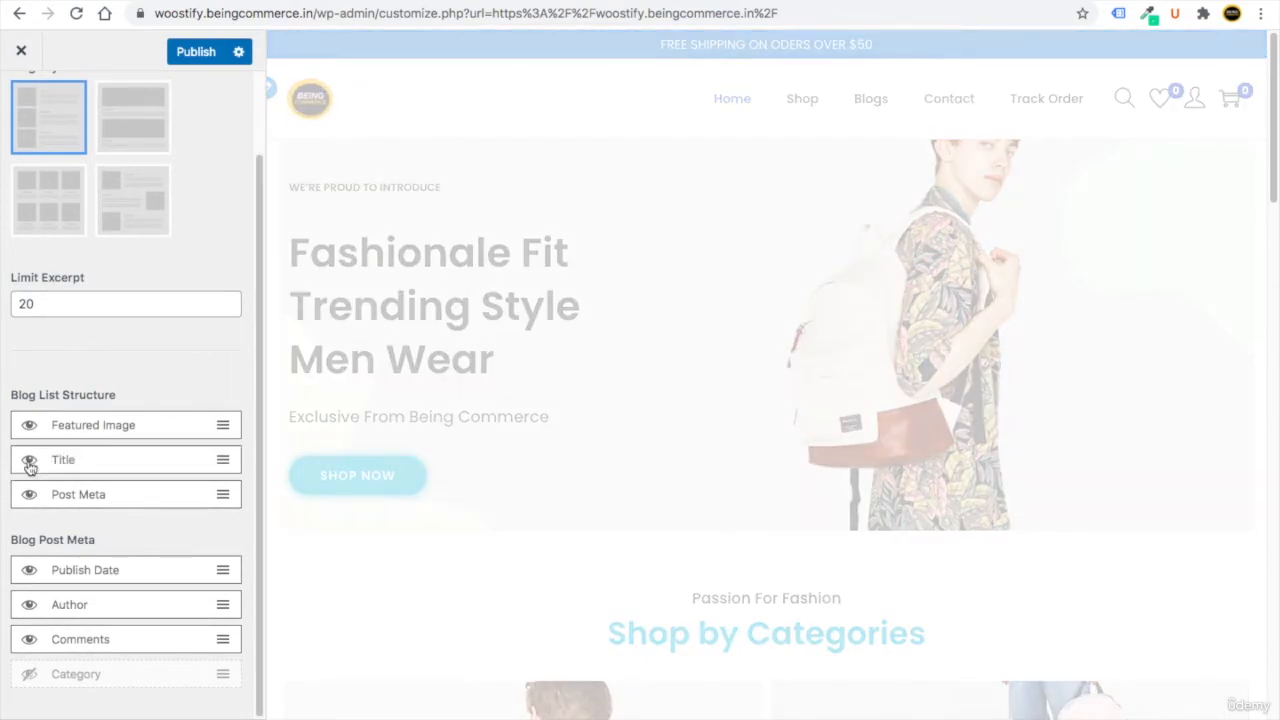
scroll(29, 467, "up", 2)
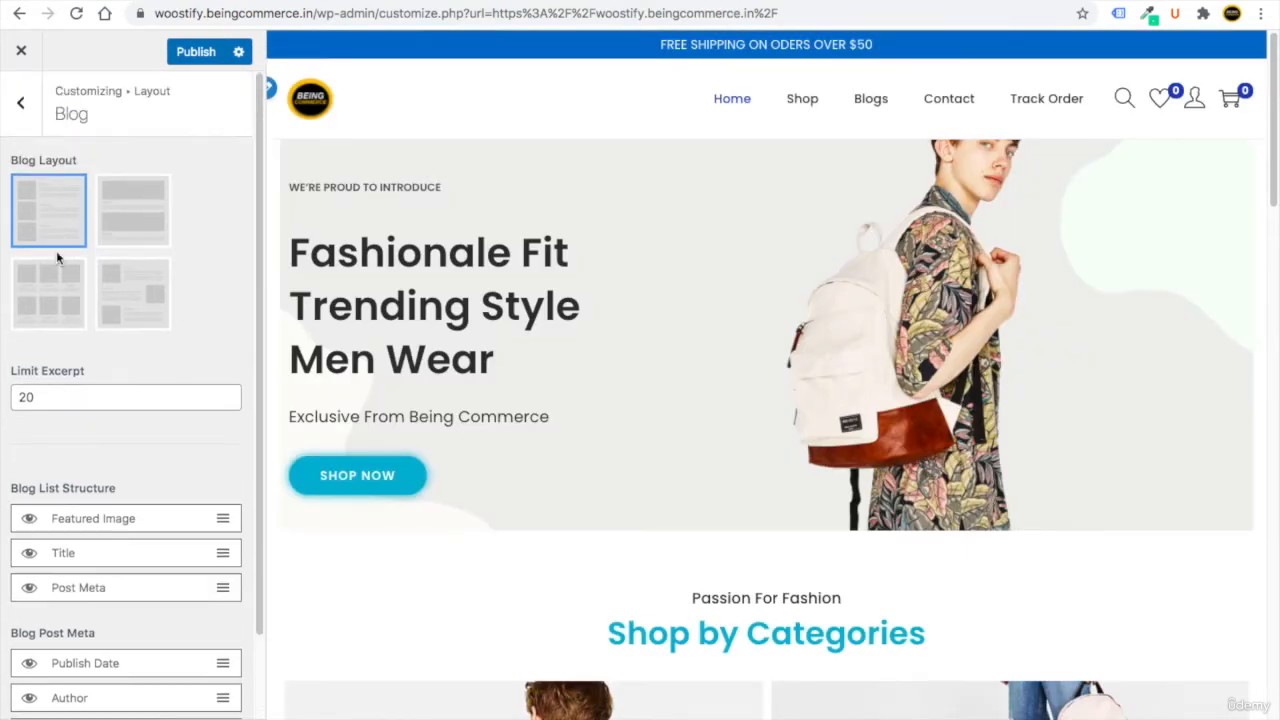
left_click(20, 102)
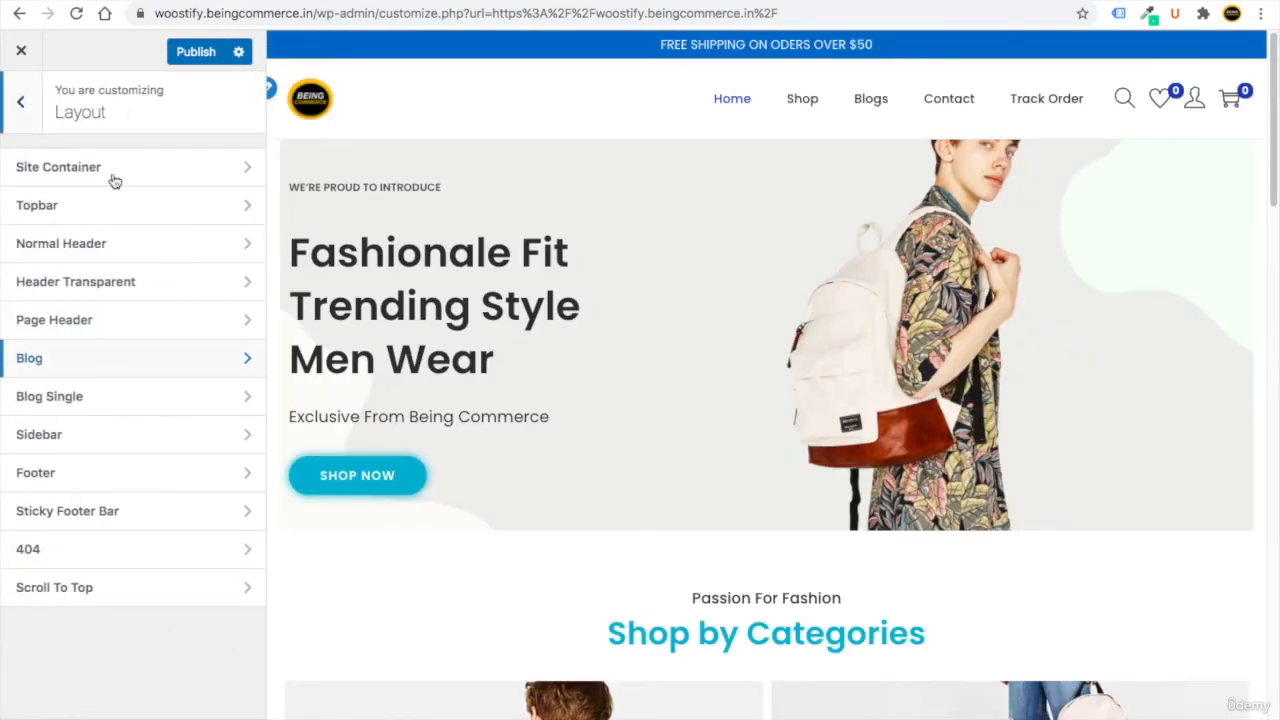
Set Shop/Product Archive to Left sidebar, previewing the shop page.
left_click(96, 446)
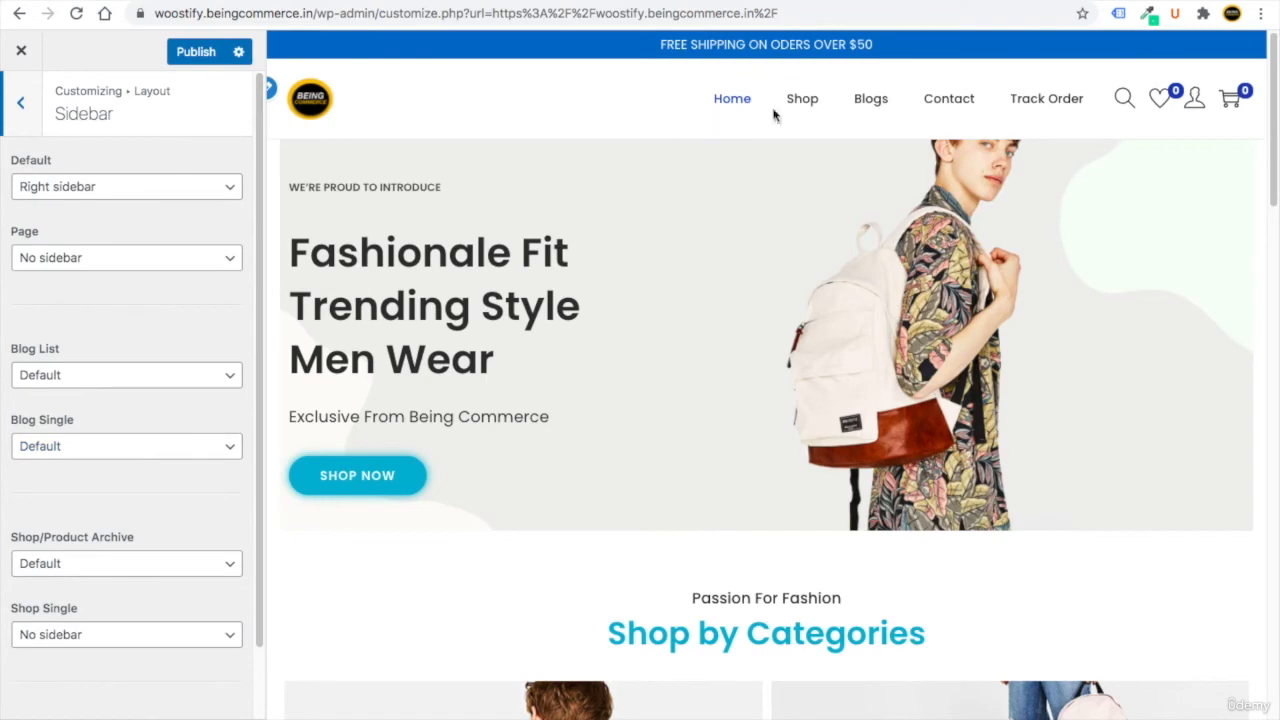
left_click(802, 100)
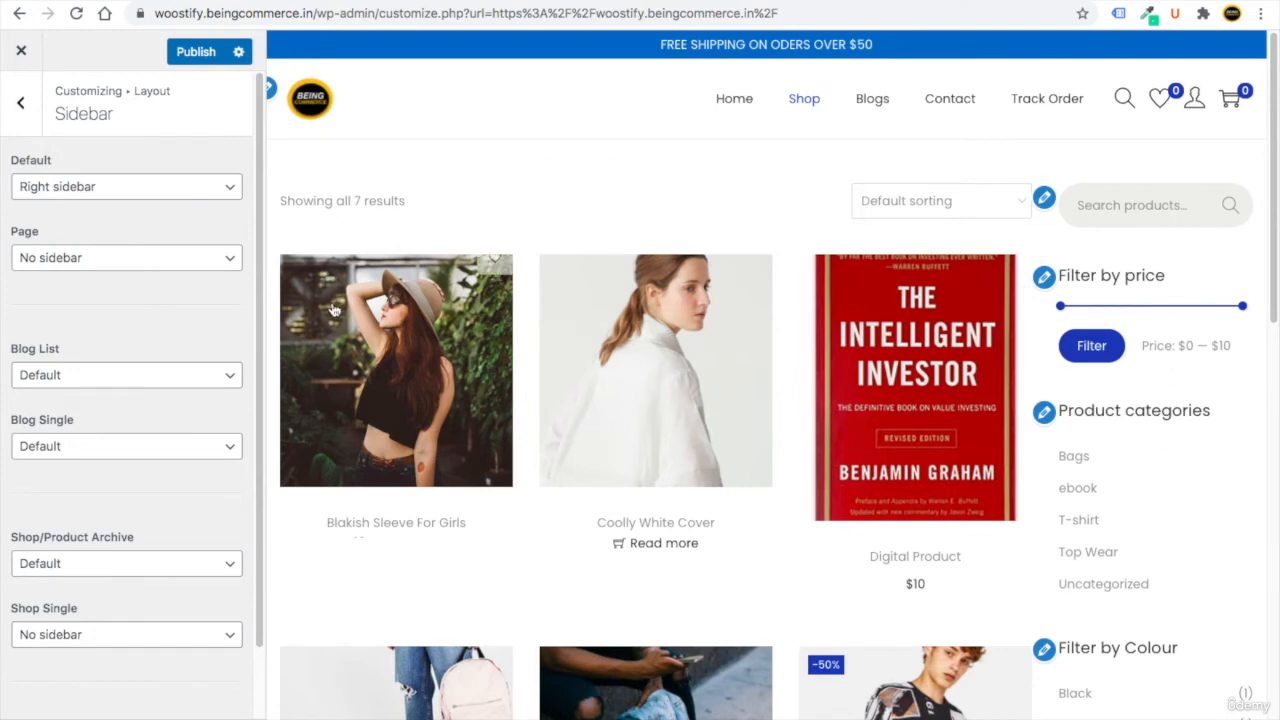
left_click(110, 563)
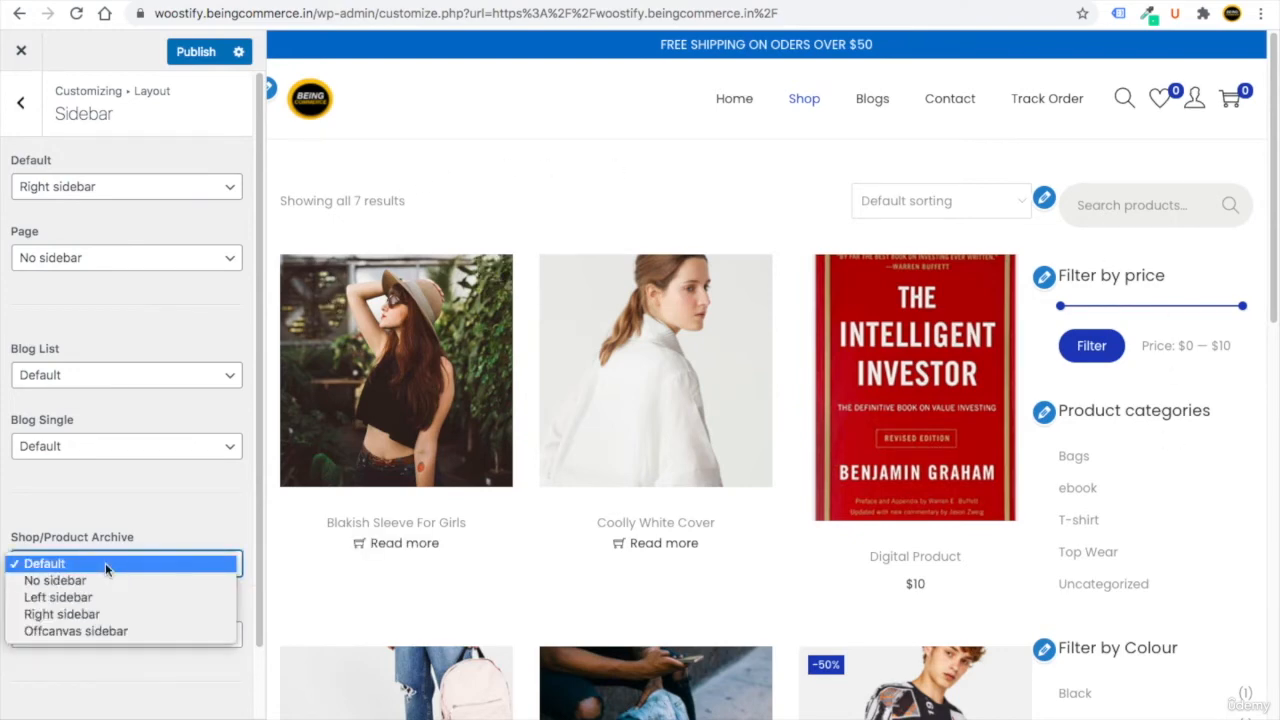
left_click(106, 599)
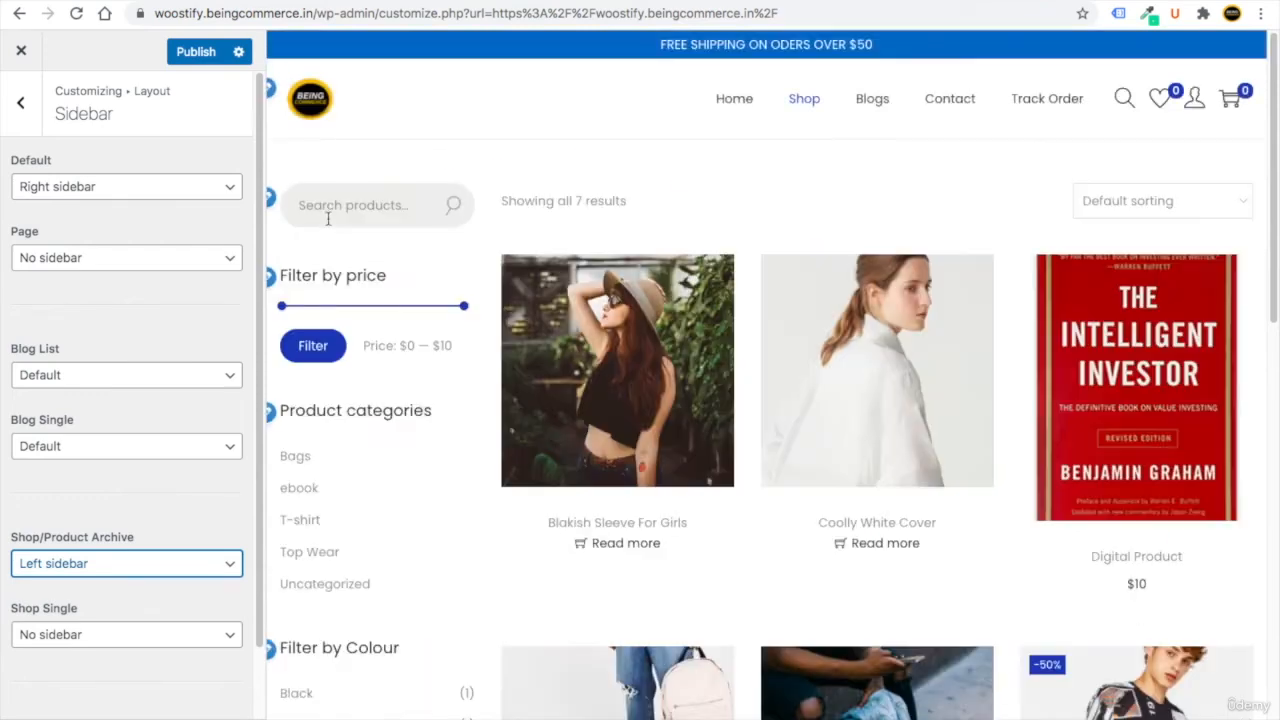
Publish the sidebar change and open the Footer settings.
scroll(443, 440, "down", 3)
scroll(443, 443, "down", 4)
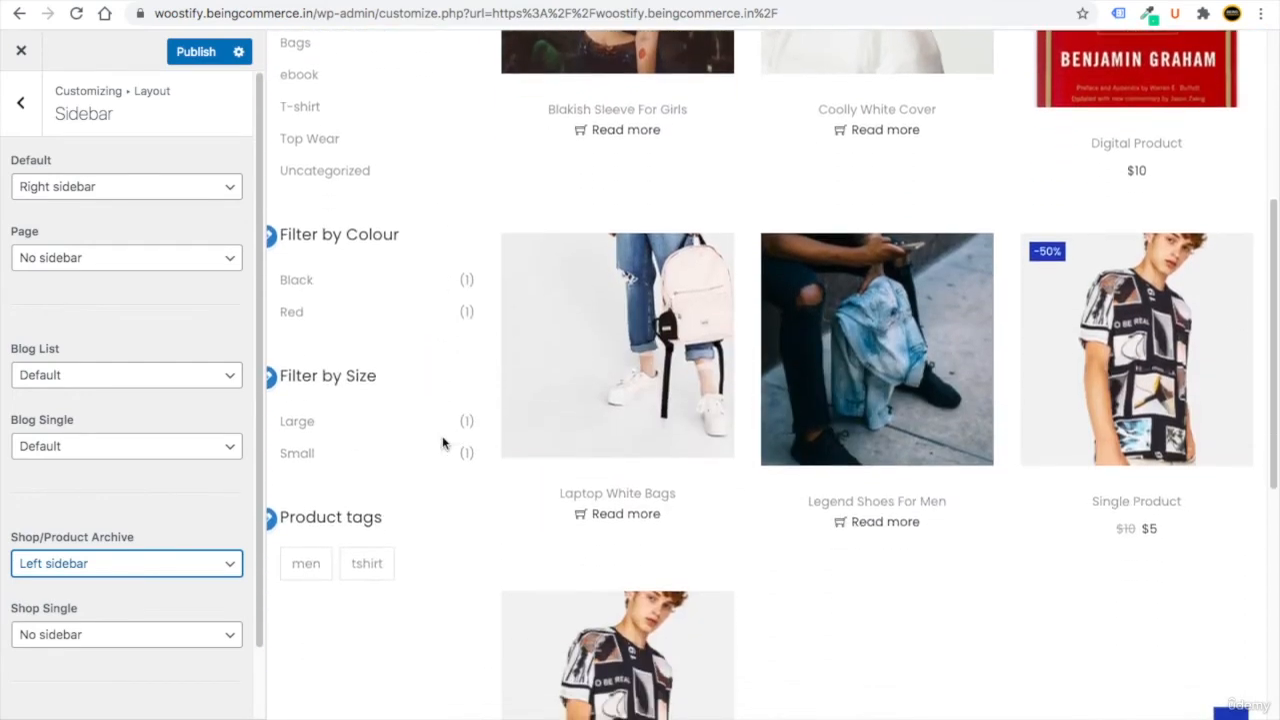
scroll(443, 443, "up", 8)
left_click(196, 52)
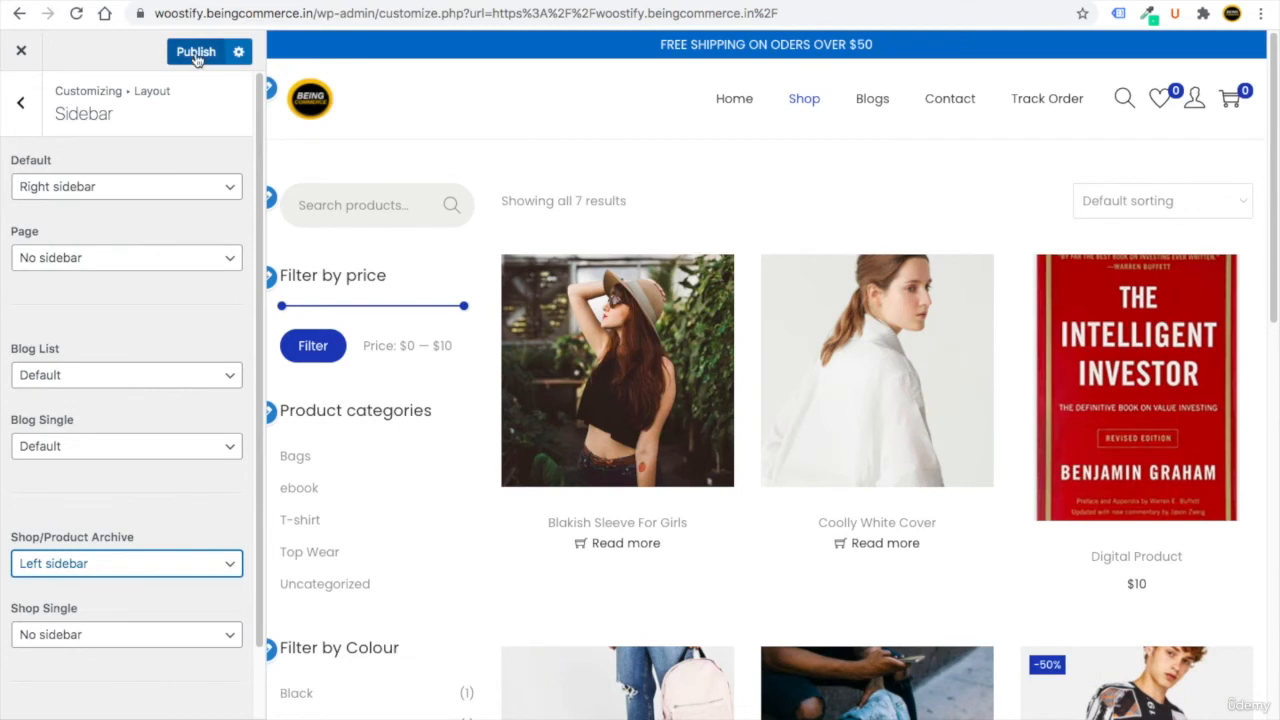
left_click(20, 102)
left_click(96, 473)
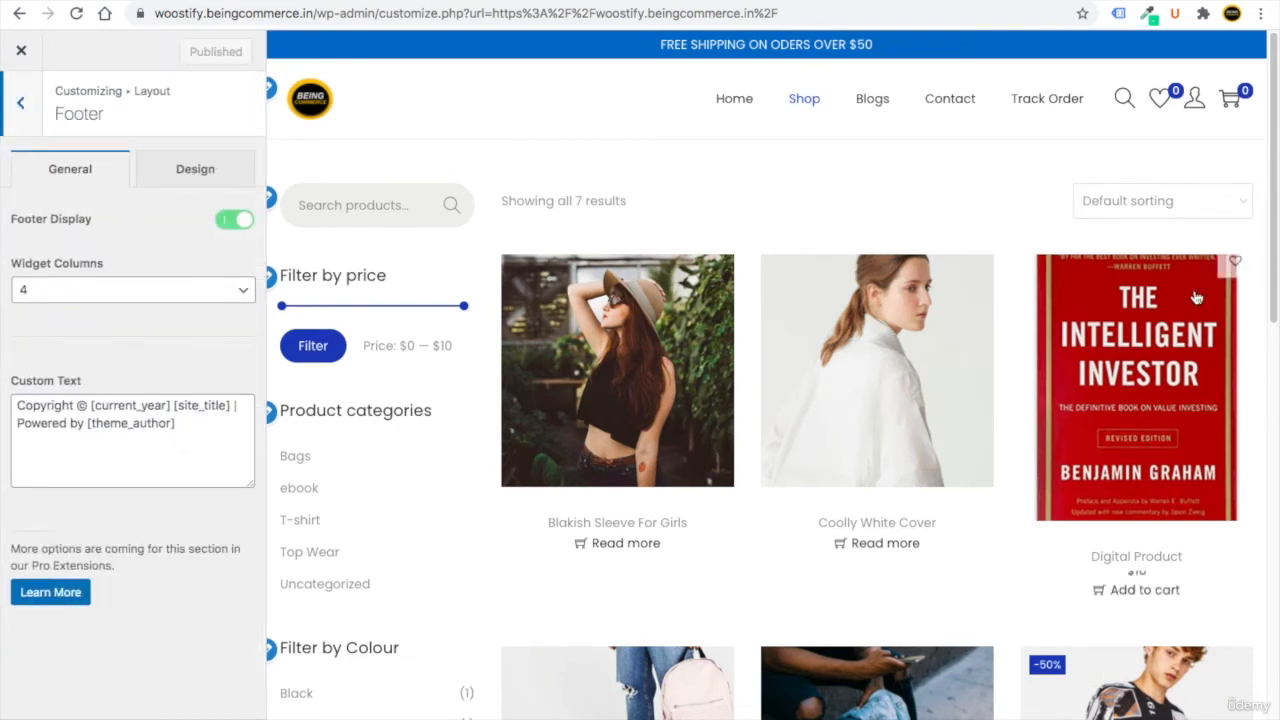
Delete 'Powered by [theme_author]' from the footer Custom Text.
left_click_drag(1273, 272, 1273, 706)
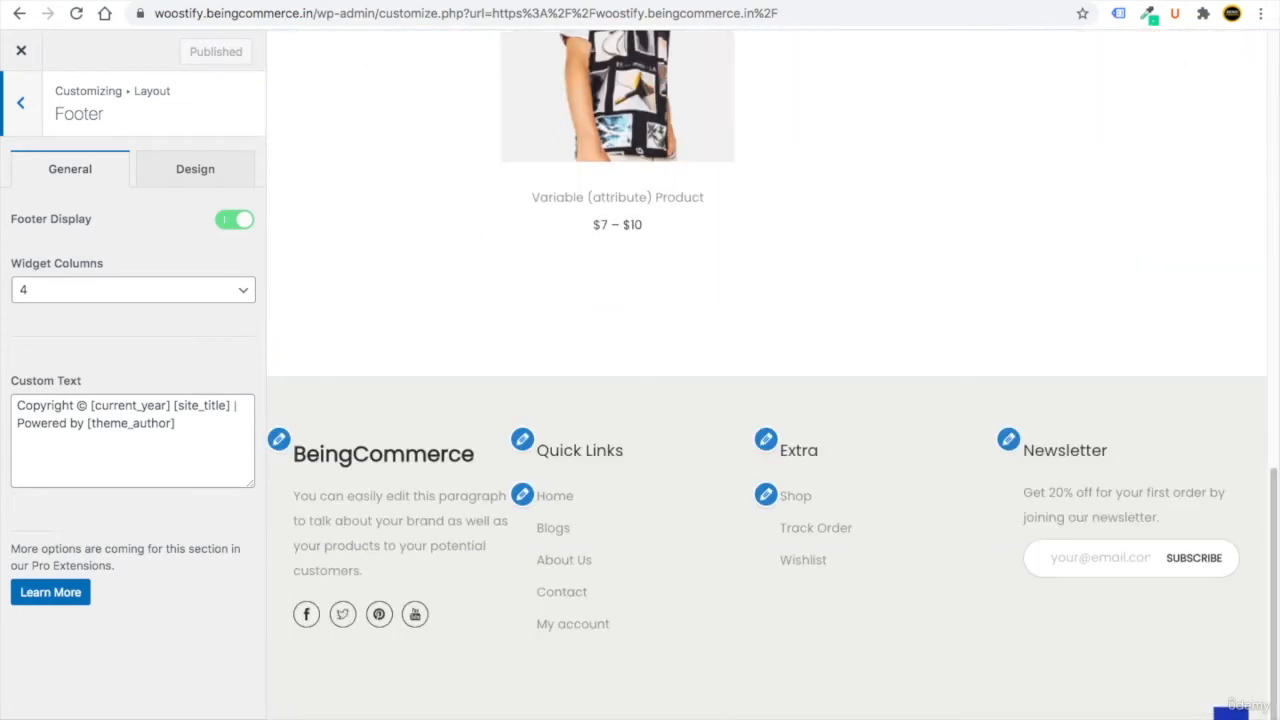
left_click_drag(628, 697, 976, 703)
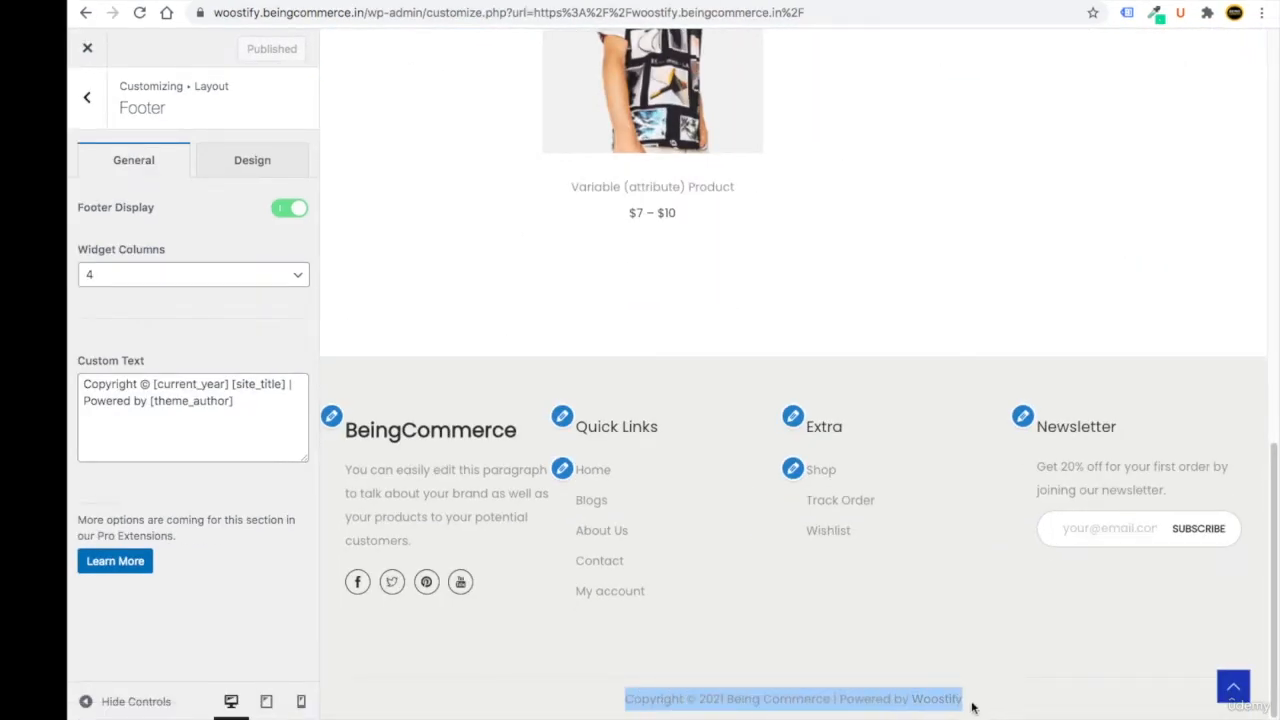
left_click(966, 703)
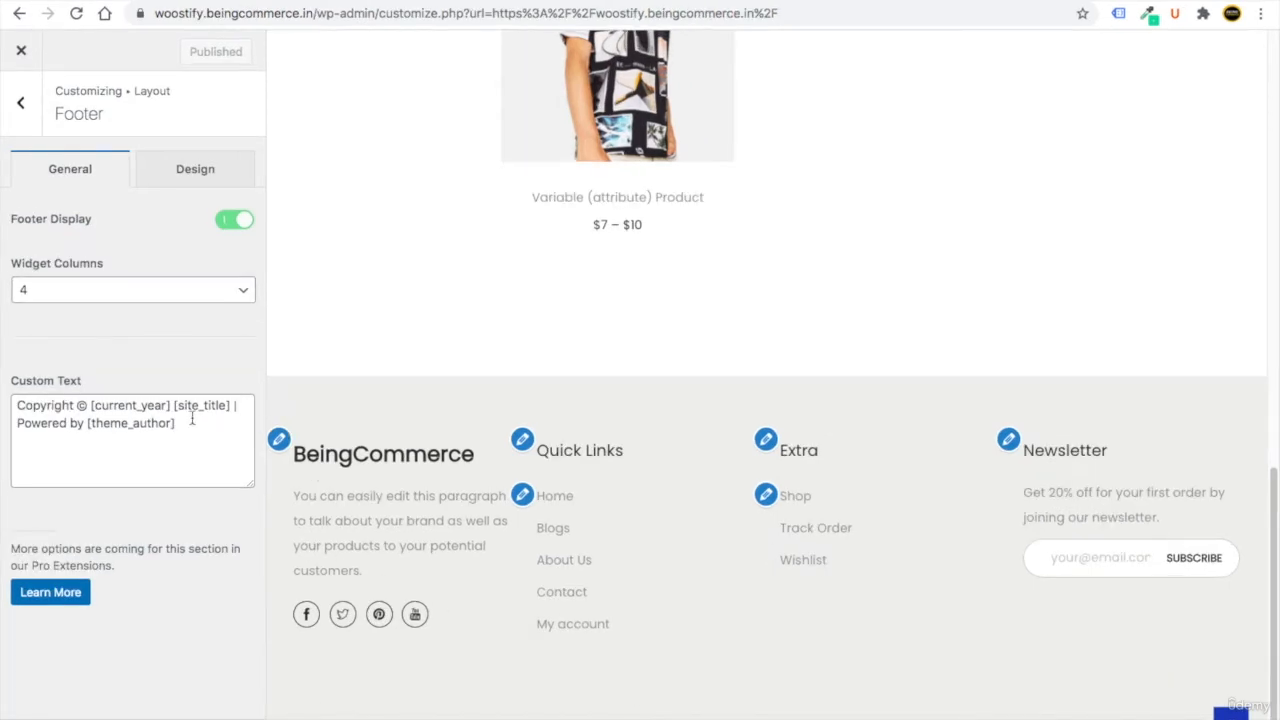
left_click_drag(173, 424, 8, 428)
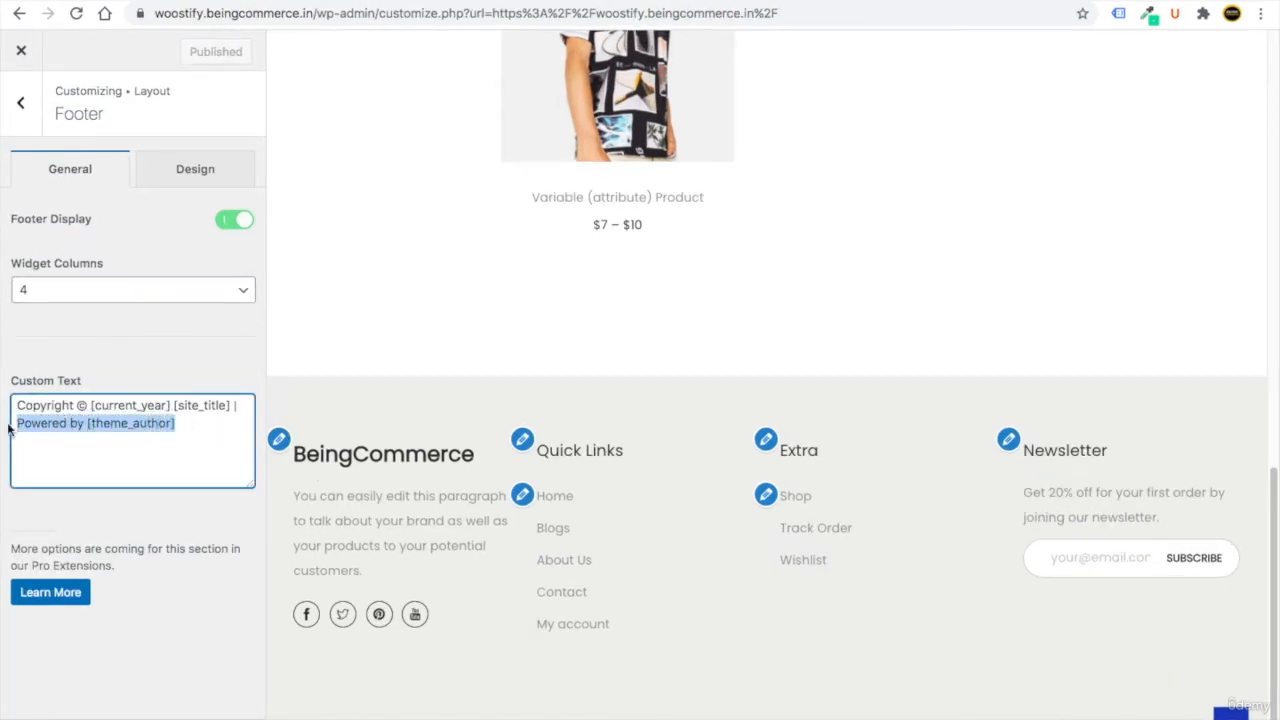
key("BackSpace")
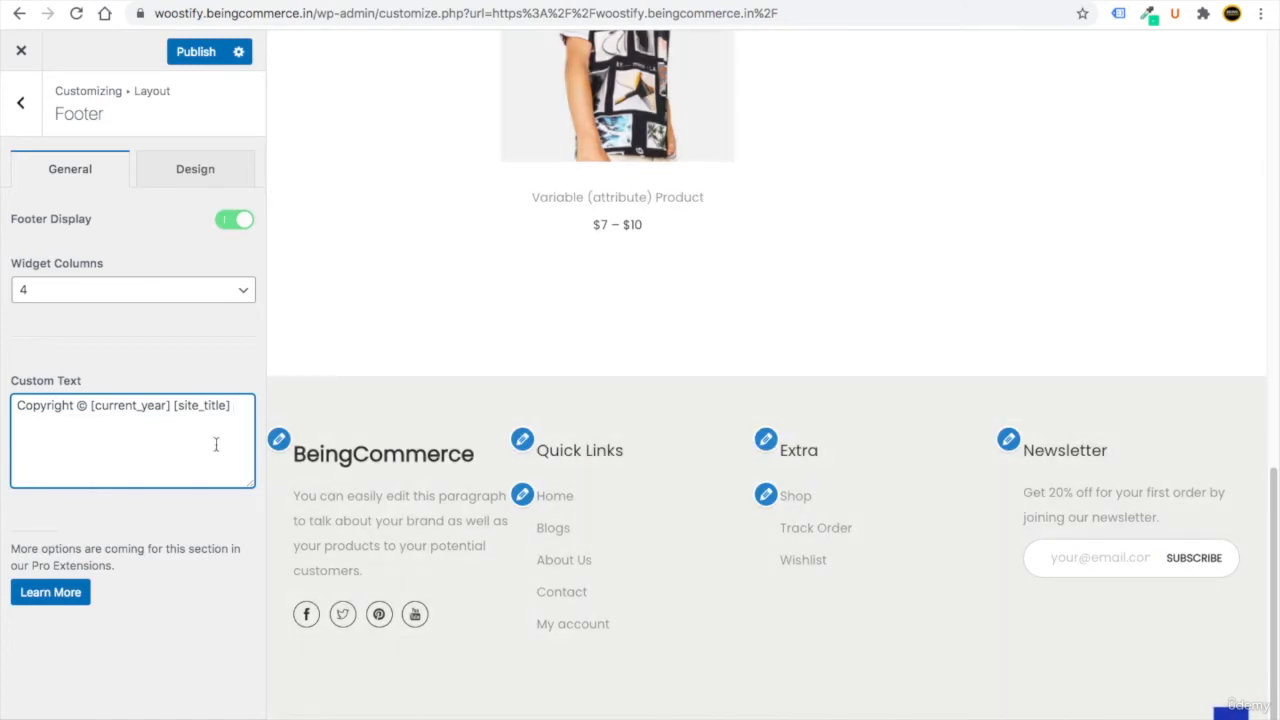
Reduce the footer Design spacing from 100 px to 23 px.
left_click(190, 174)
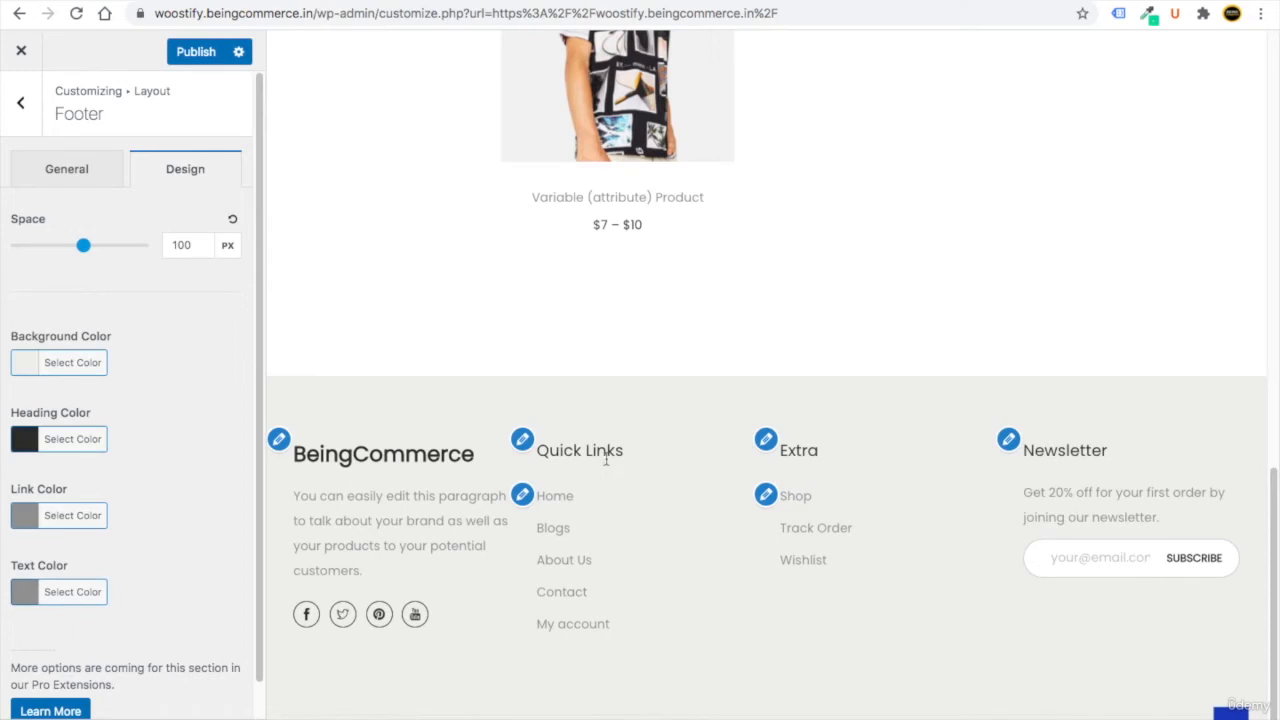
left_click_drag(624, 451, 558, 450)
left_click_drag(830, 452, 796, 451)
left_click_drag(83, 245, 30, 245)
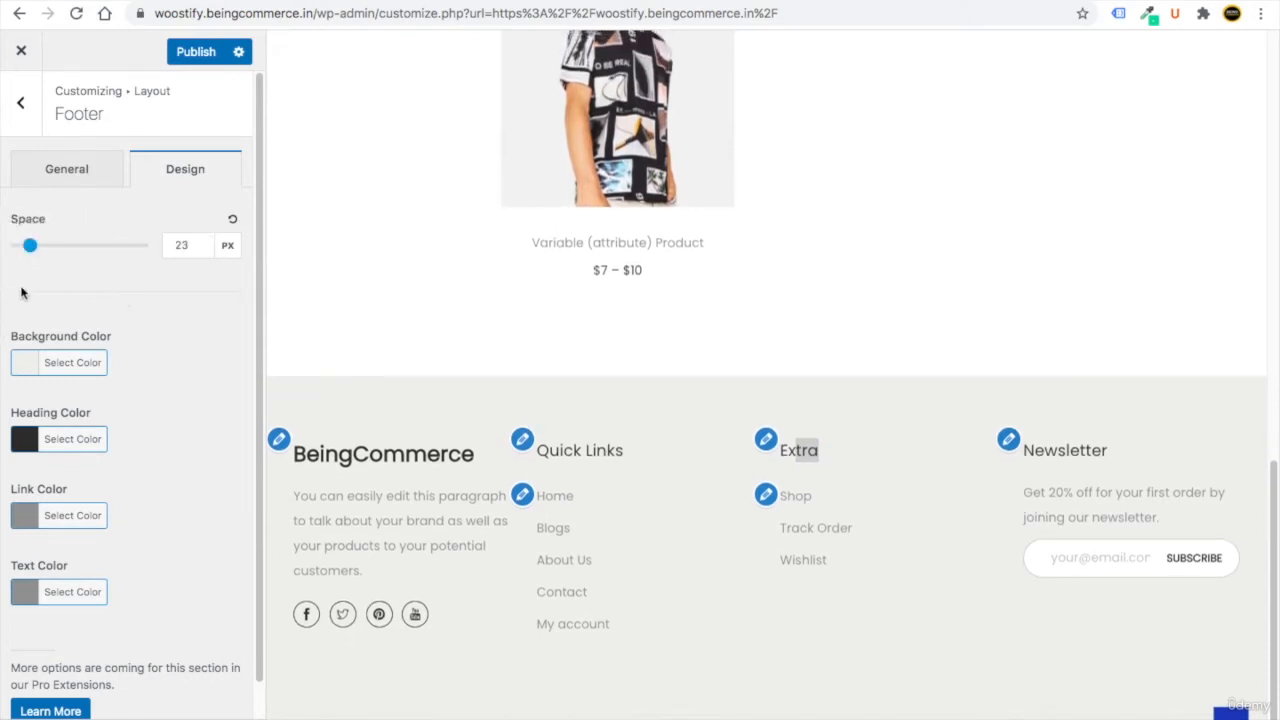
left_click(20, 104)
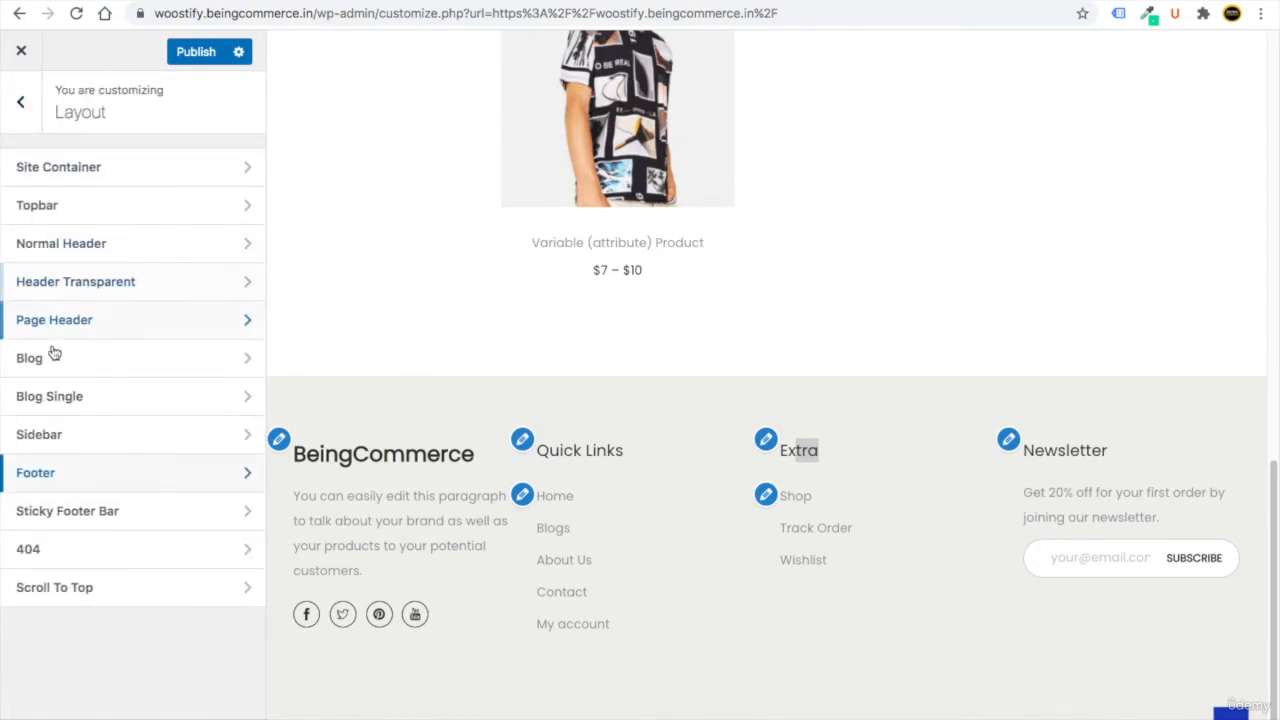
Set the Scroll To Top icon size to 25 px on the Design tab and publish it.
left_click(84, 598)
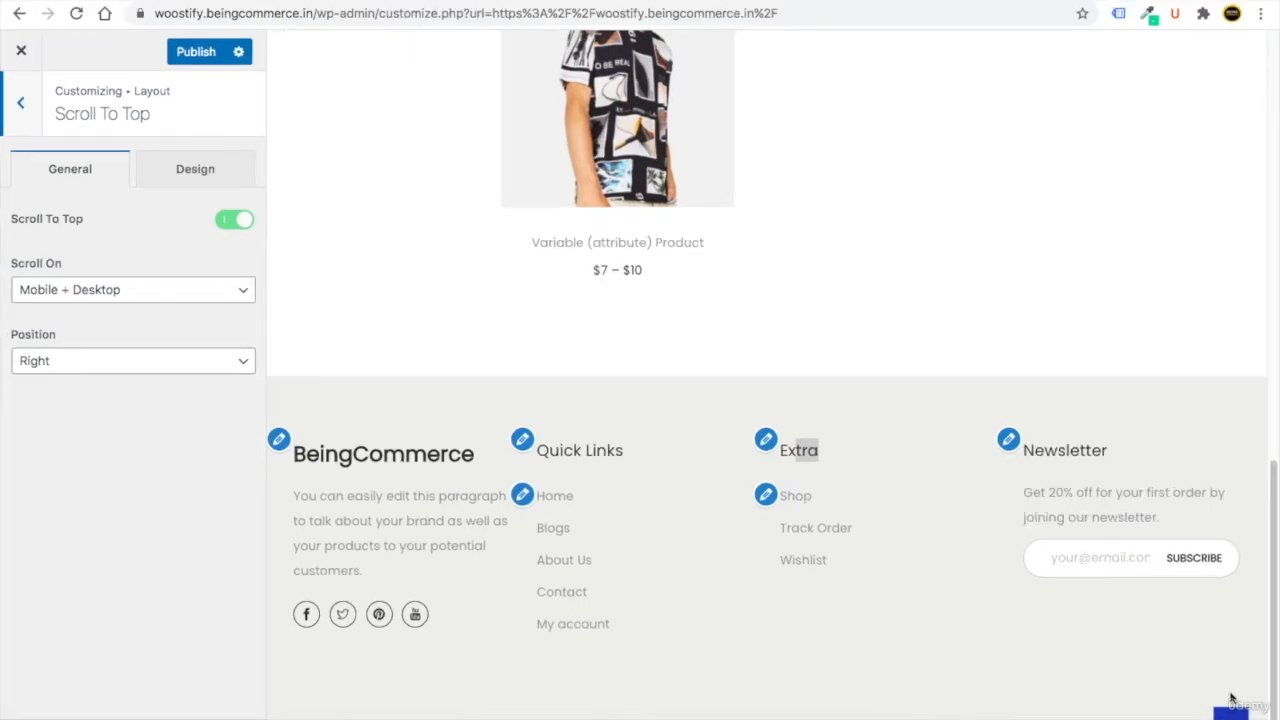
left_click(1233, 713)
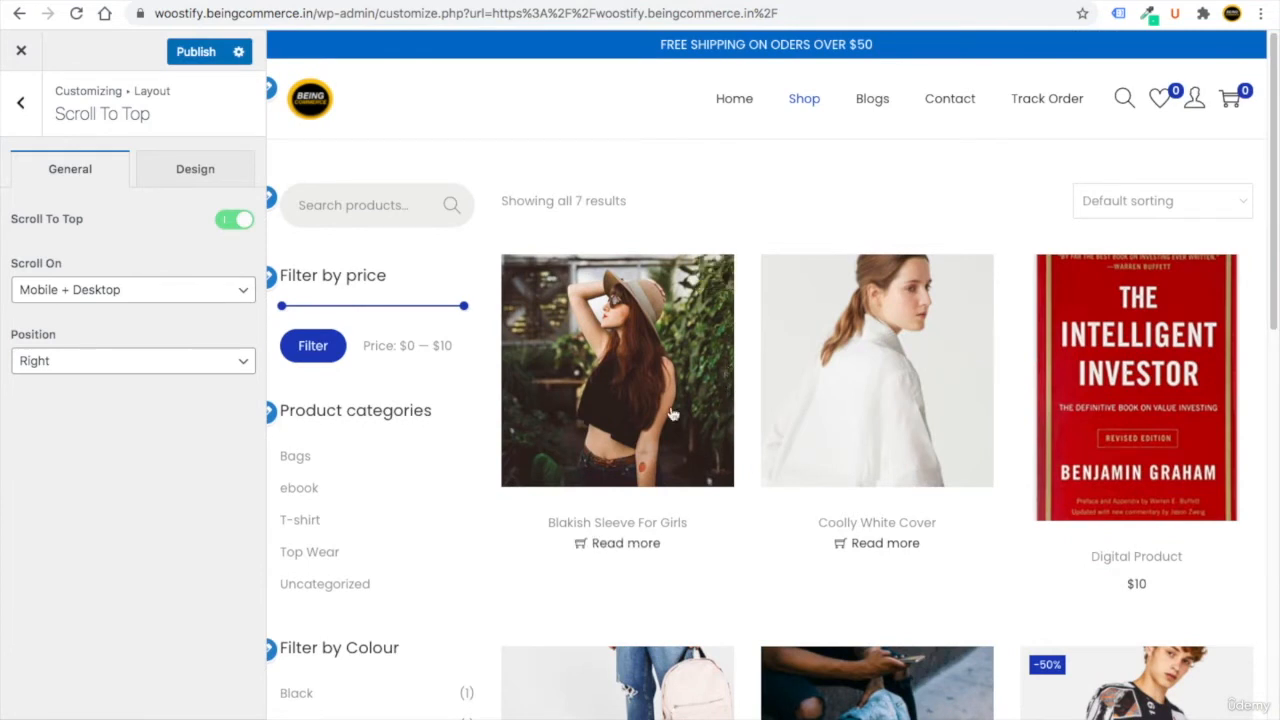
left_click_drag(54, 118, 150, 114)
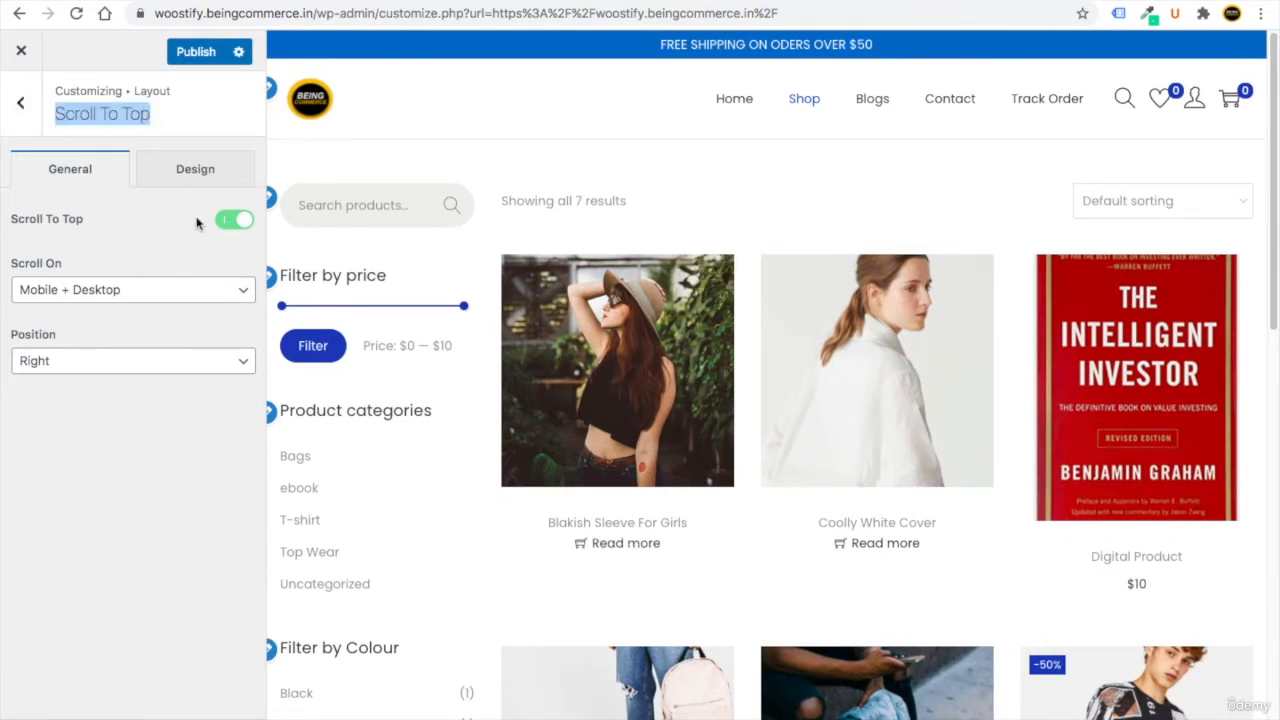
left_click(181, 178)
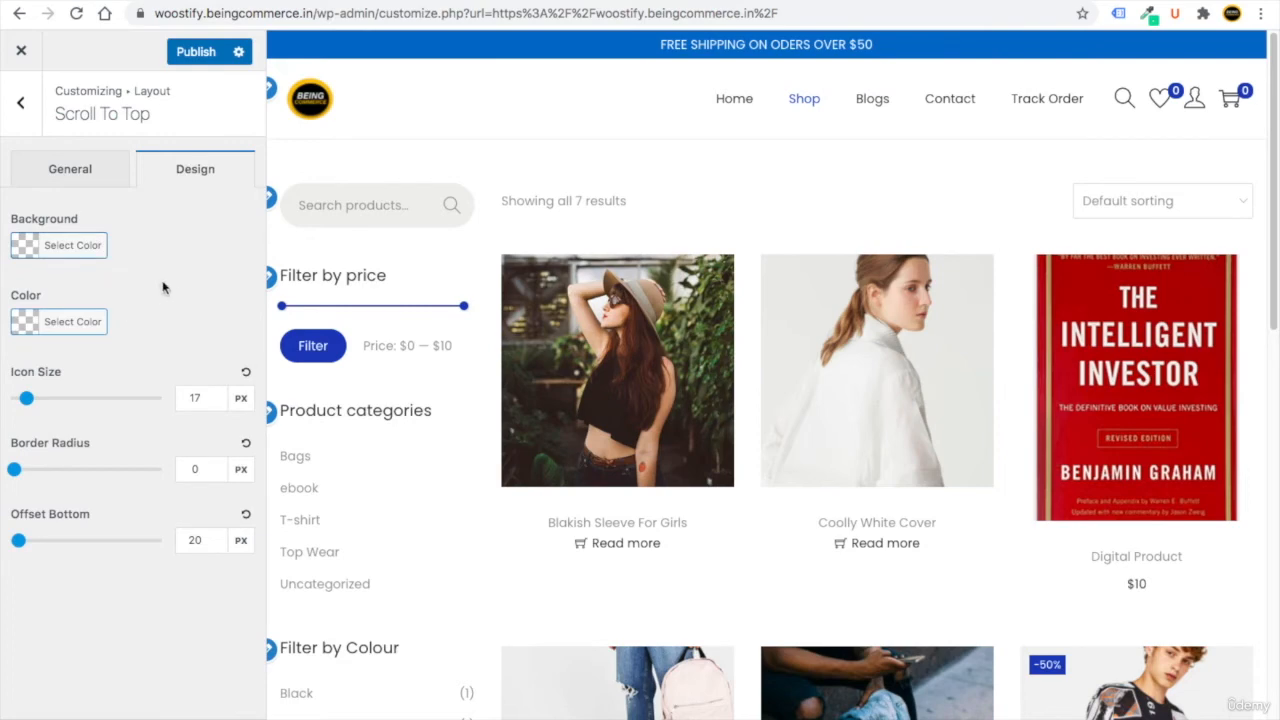
double_click(196, 396)
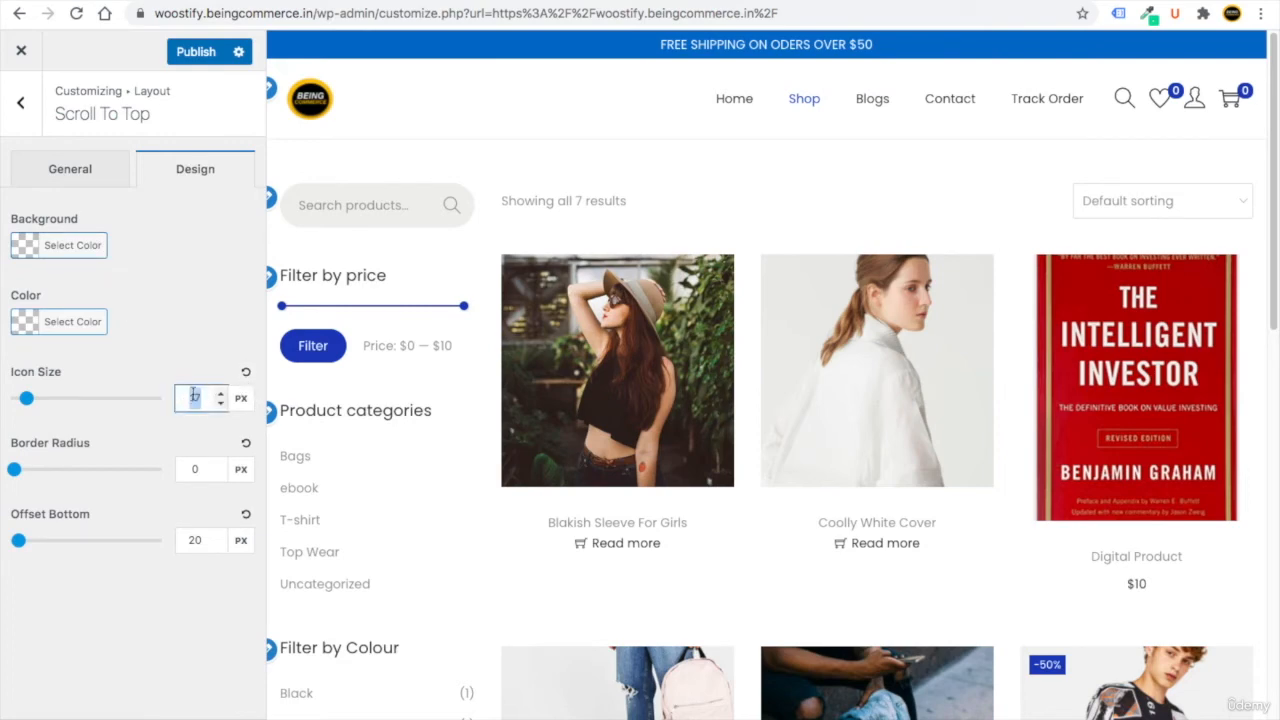
type("24")
scroll(366, 519, "down", 15)
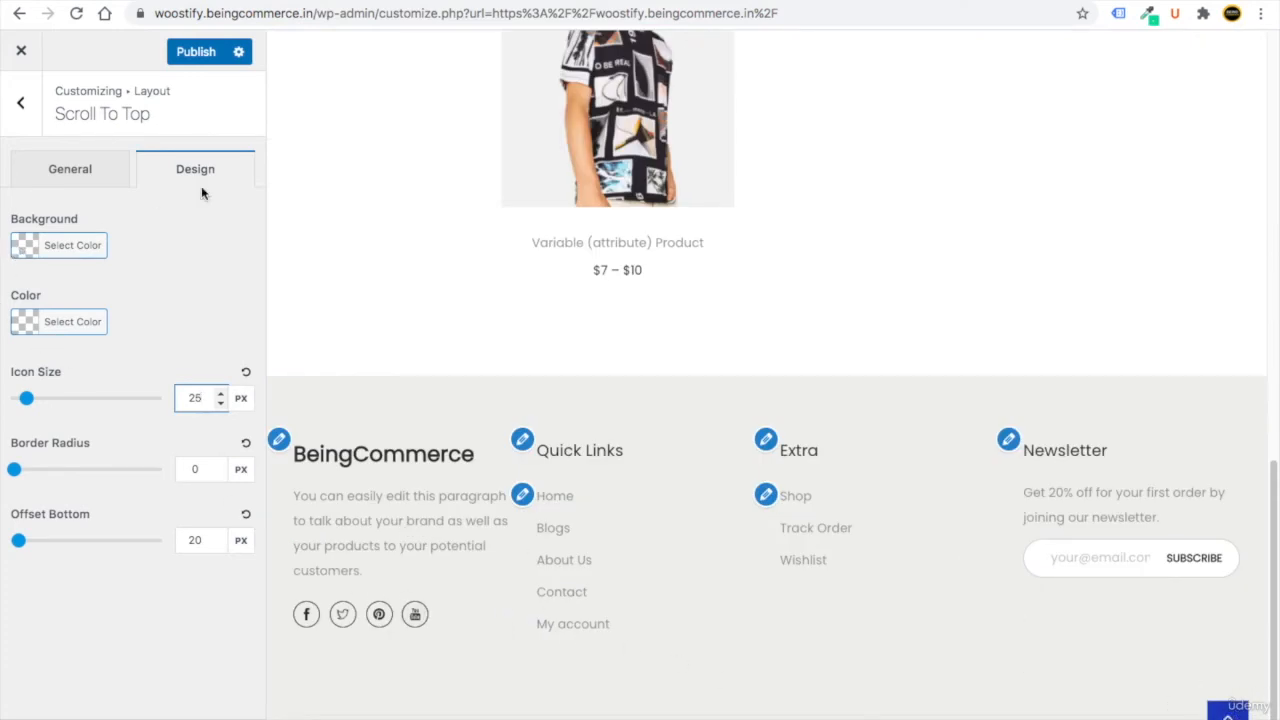
left_click(191, 55)
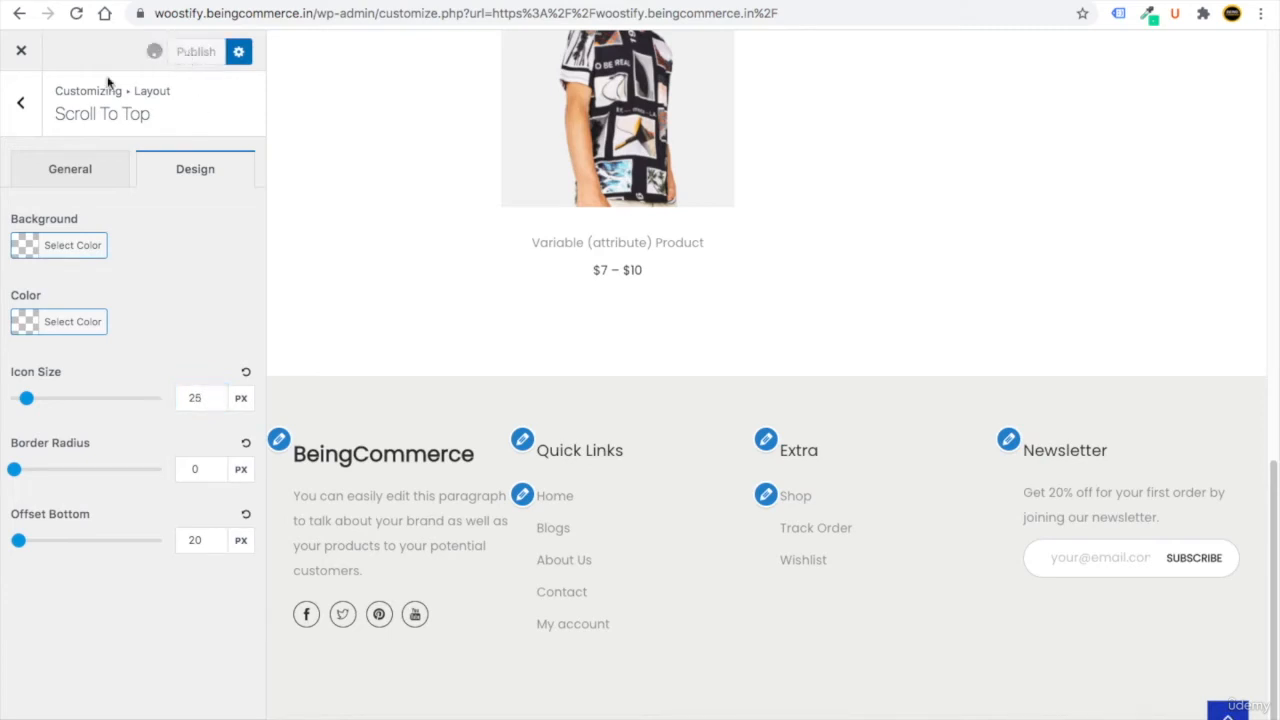
left_click(21, 108)
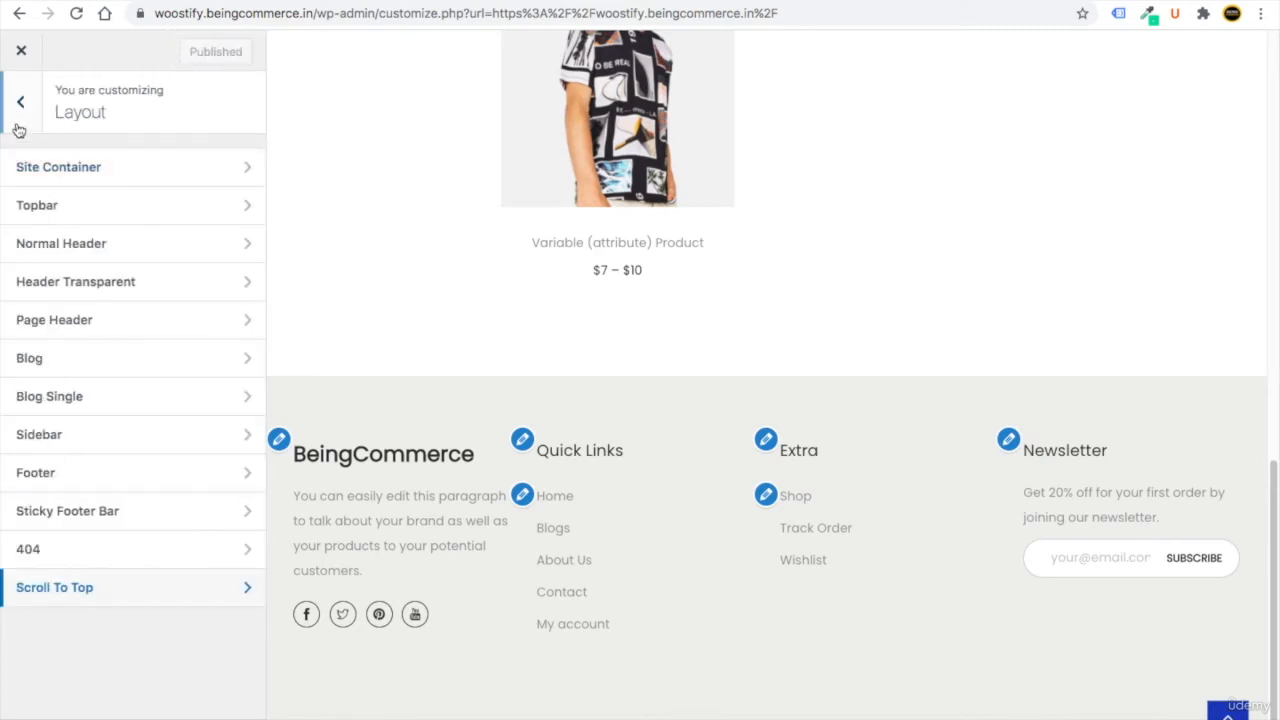
Change the Theme Color from #1346af to cyan #22adc9.
left_click(21, 110)
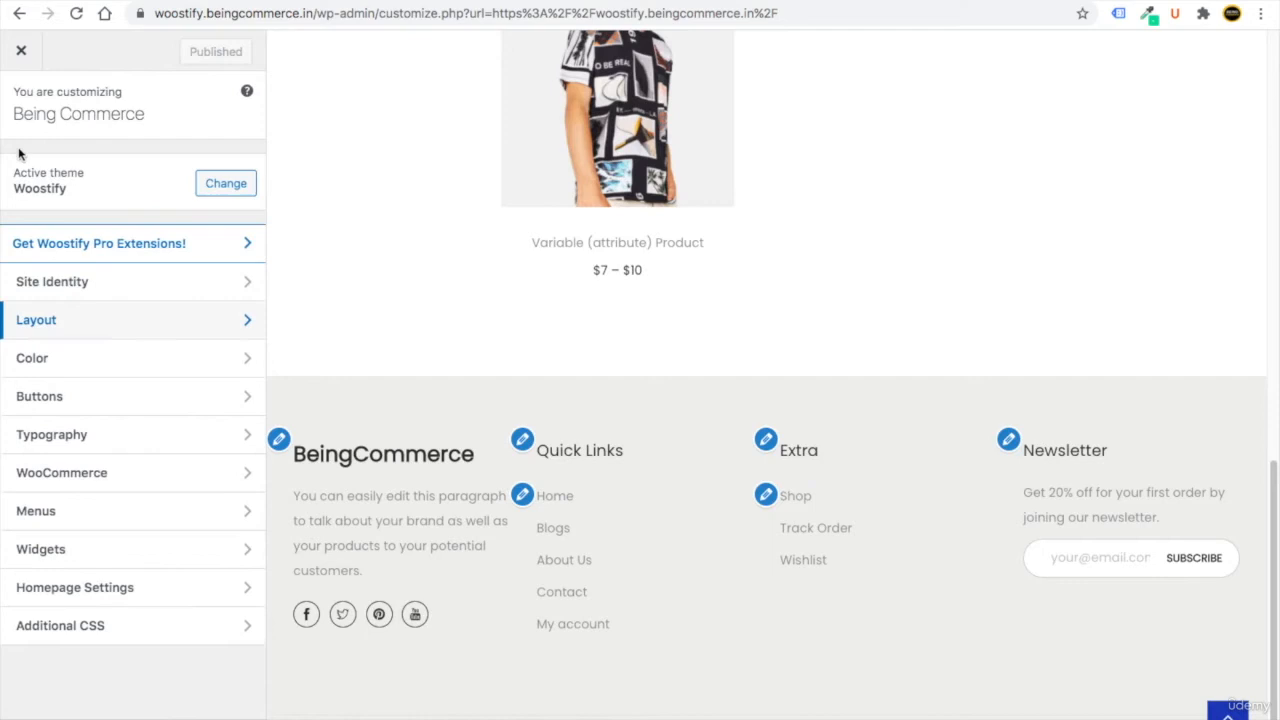
left_click(64, 362)
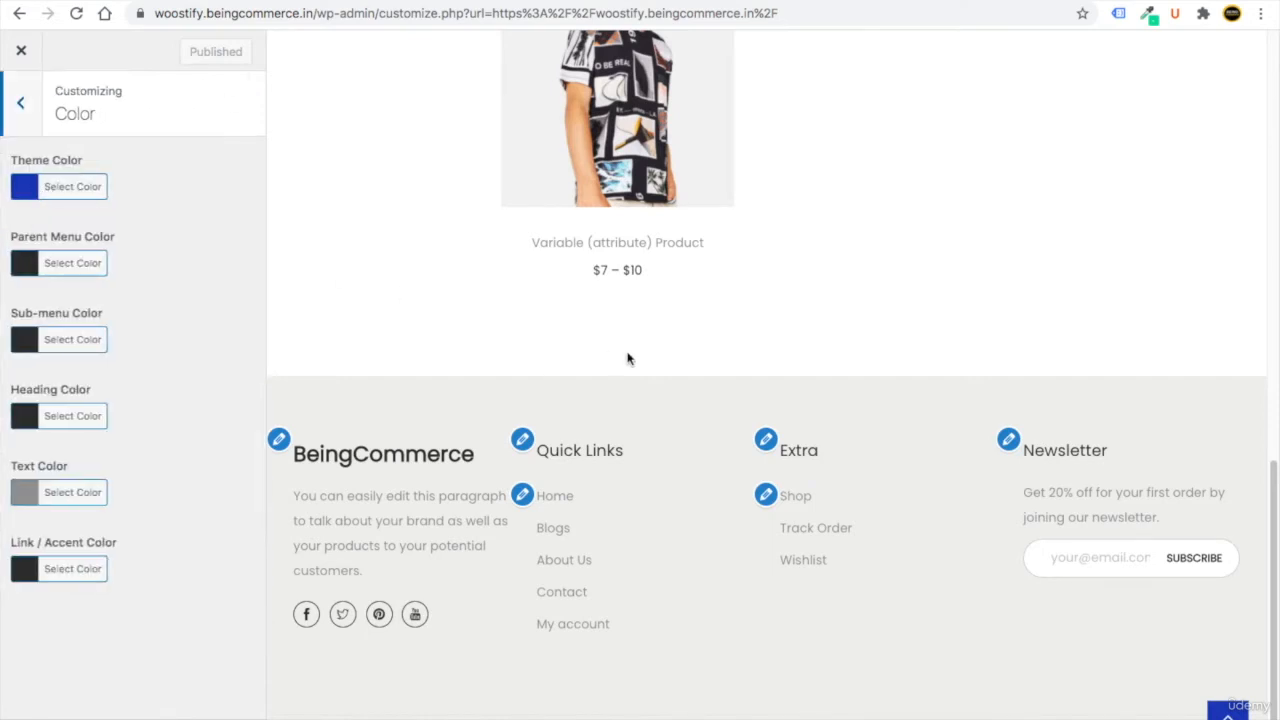
scroll(629, 357, "up", 10)
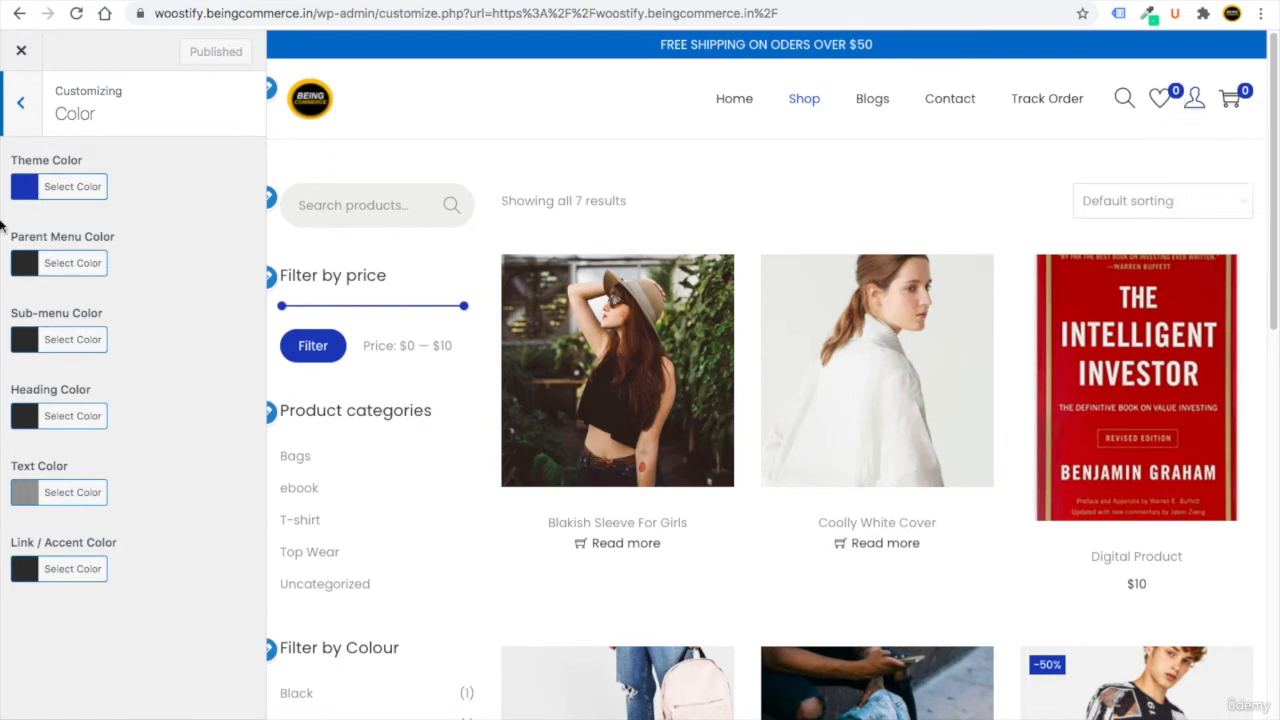
left_click(25, 188)
double_click(128, 186)
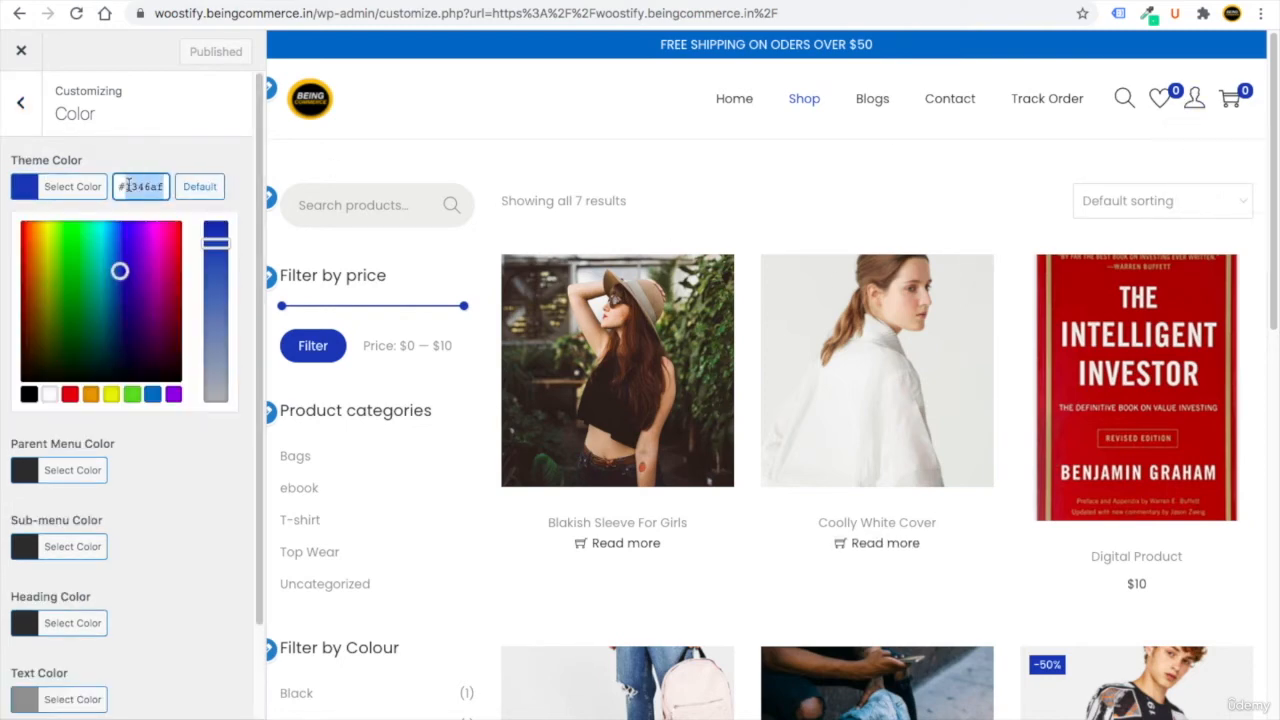
type("2222aa")
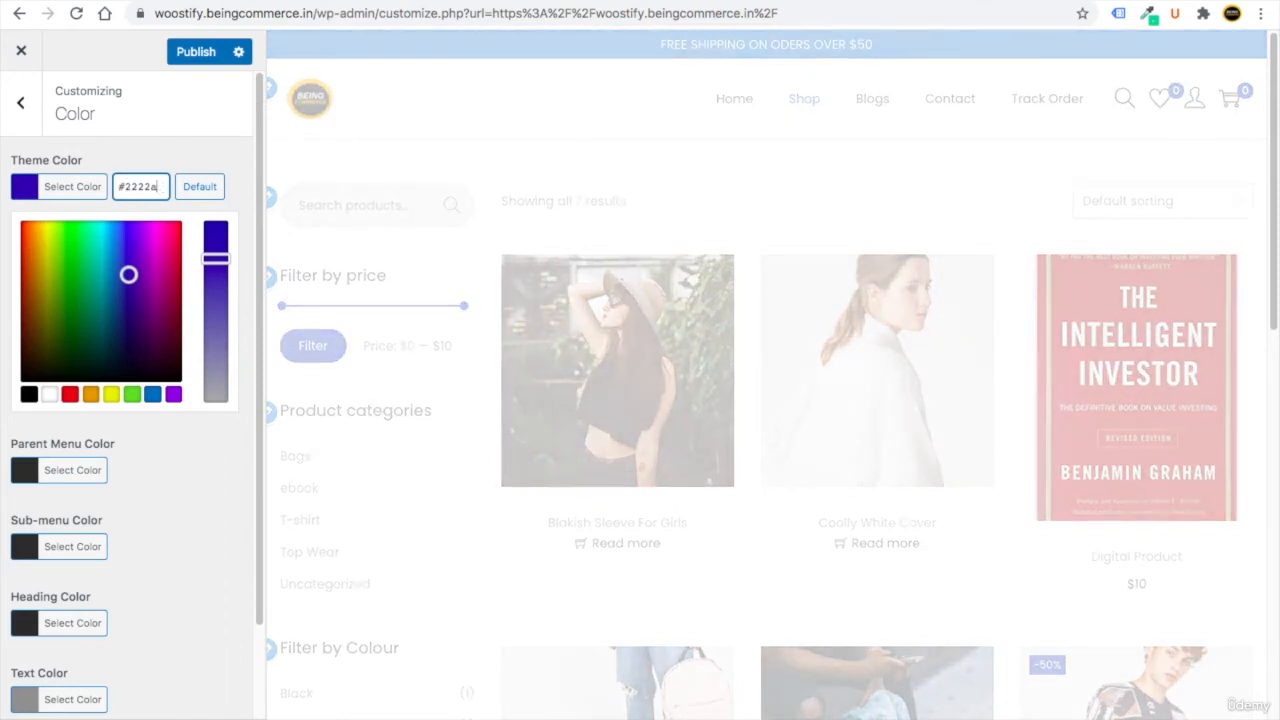
key("BackSpace")
key("BackSpace")
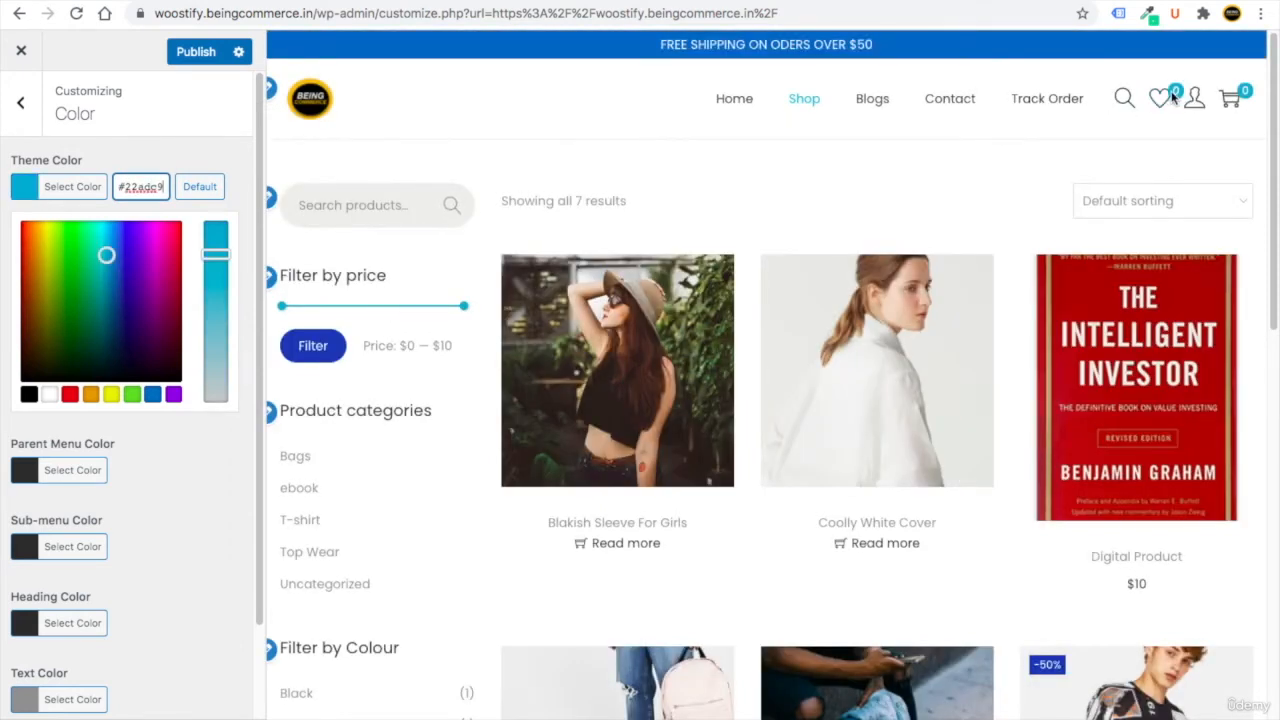
Preview the new theme colour on the Home page and publish it.
left_click(736, 99)
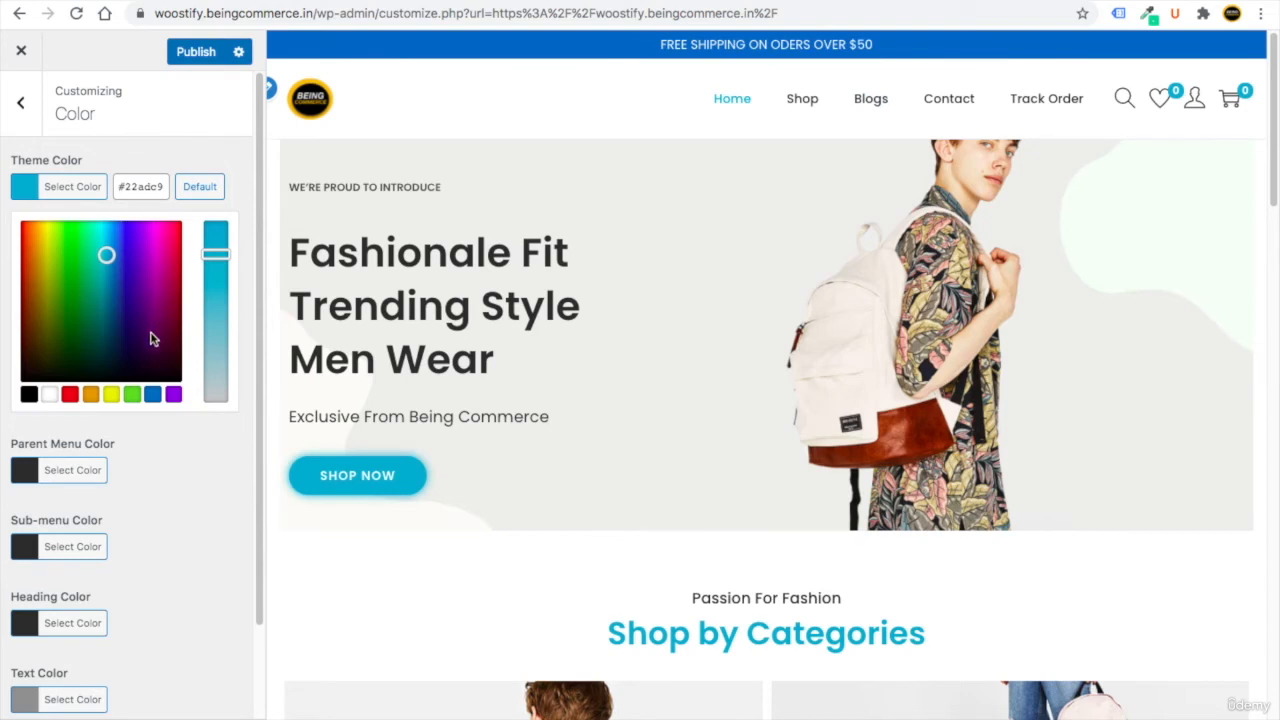
scroll(95, 603, "down", 2)
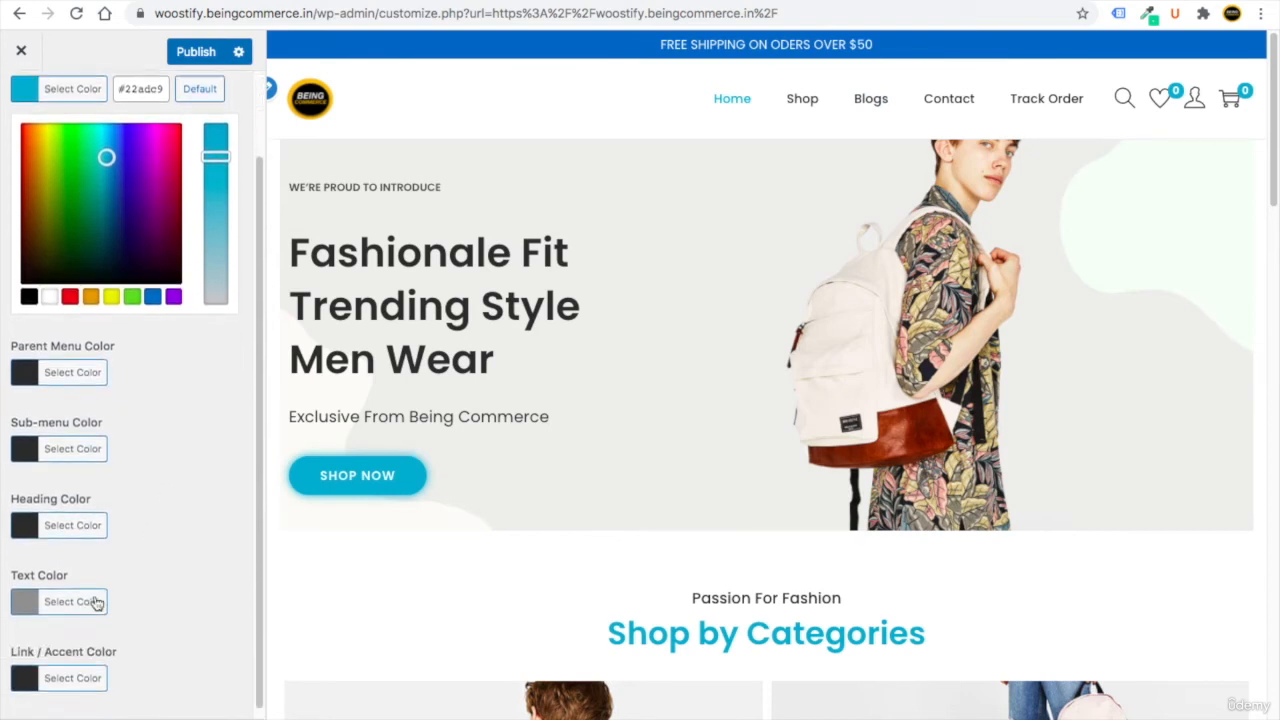
scroll(140, 405, "up", 2)
left_click(200, 53)
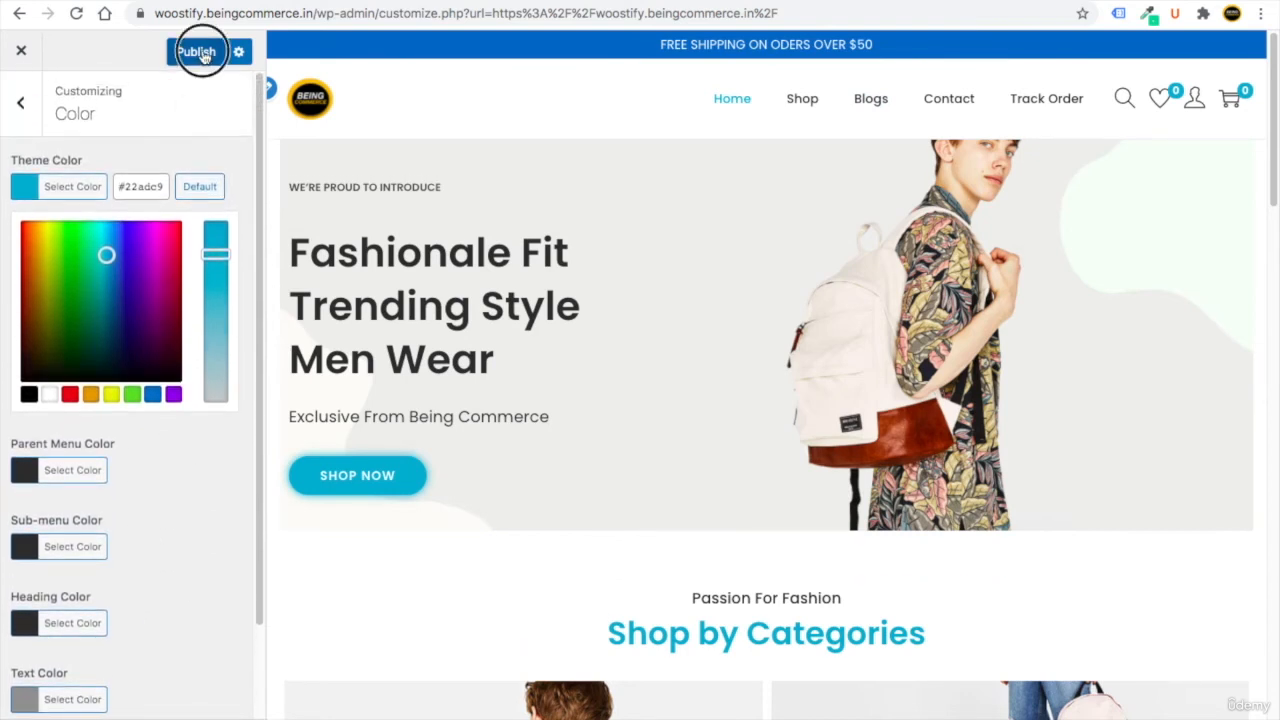
left_click(21, 102)
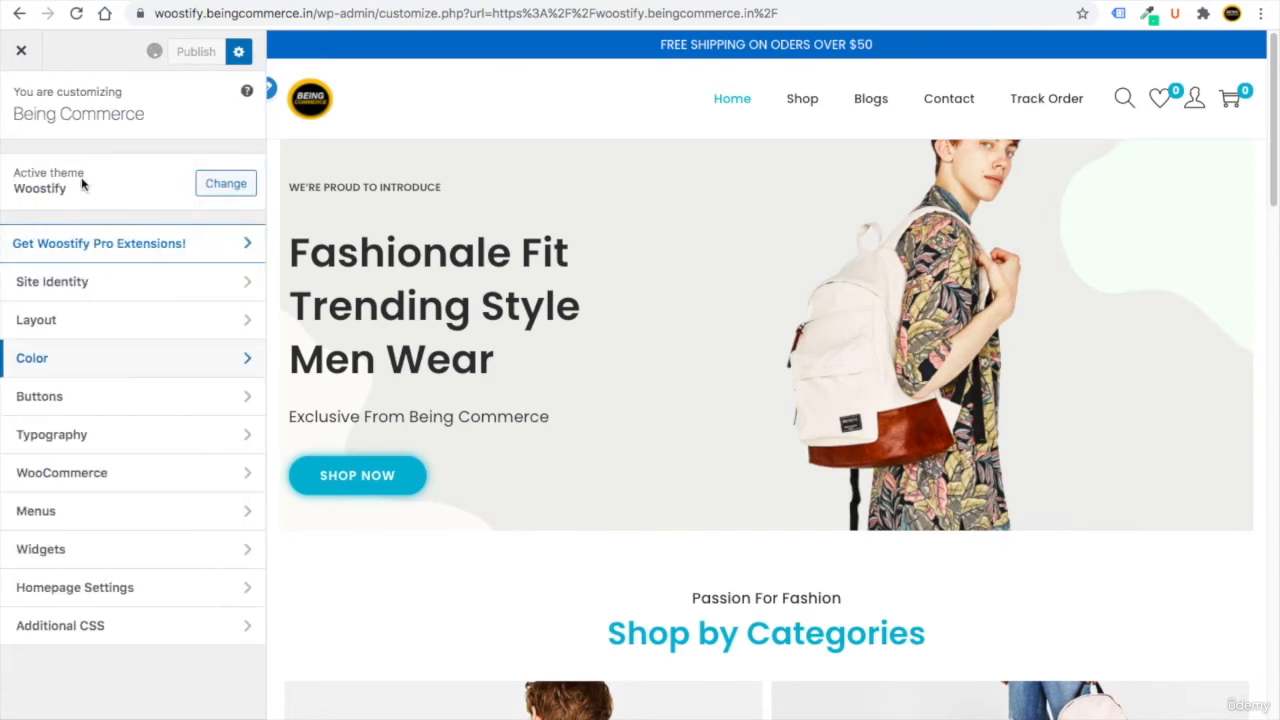
Set the Buttons background colour to #22adc9 and publish it, previewing the Shop page.
left_click(97, 400)
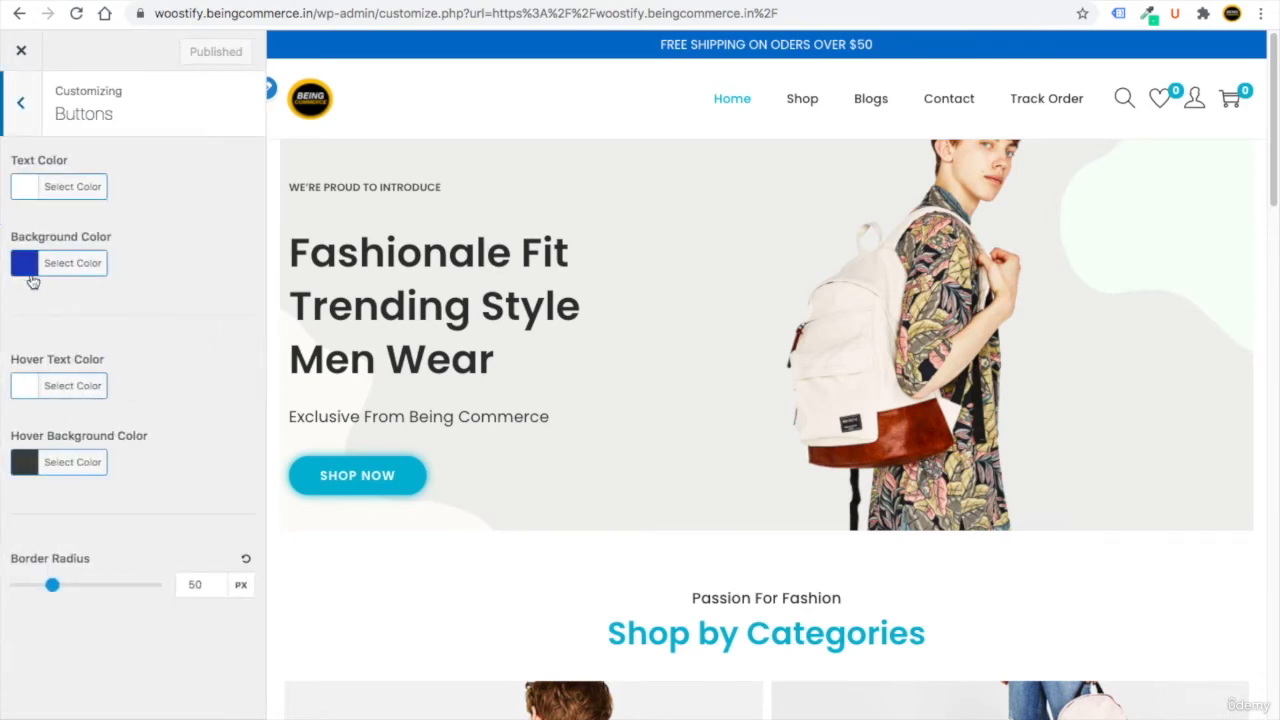
left_click(797, 102)
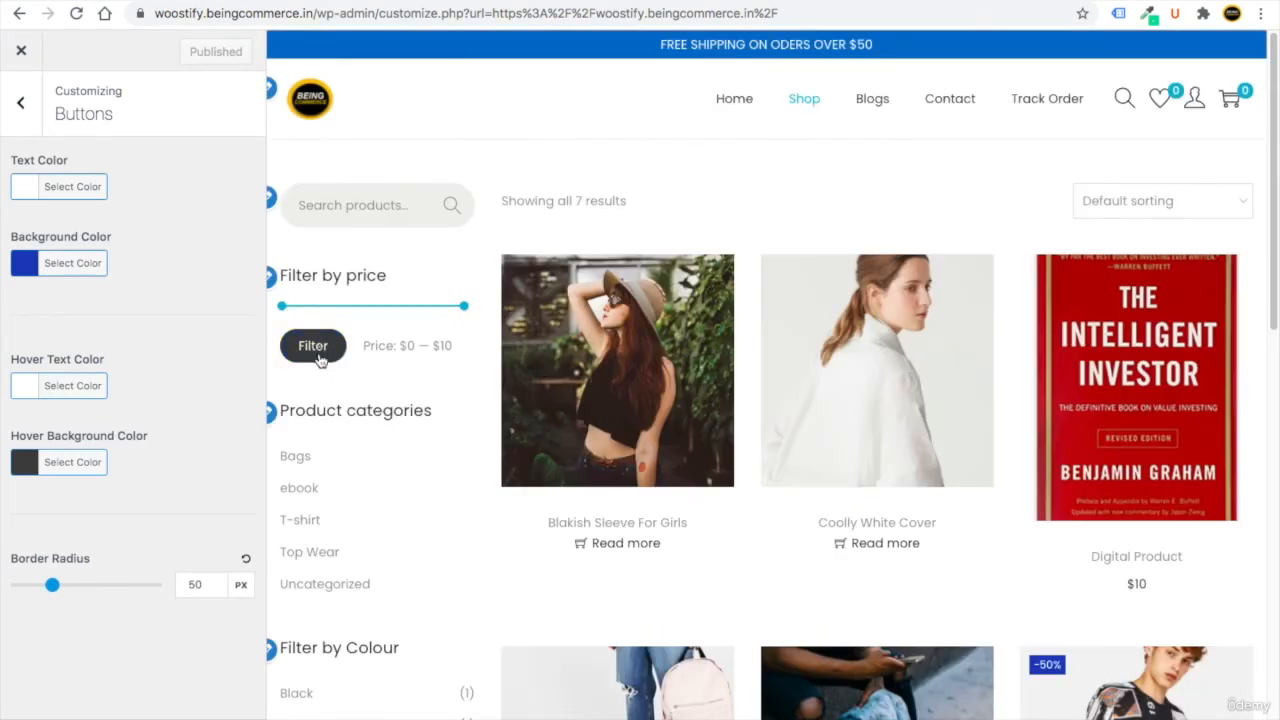
left_click(28, 269)
left_click(107, 331)
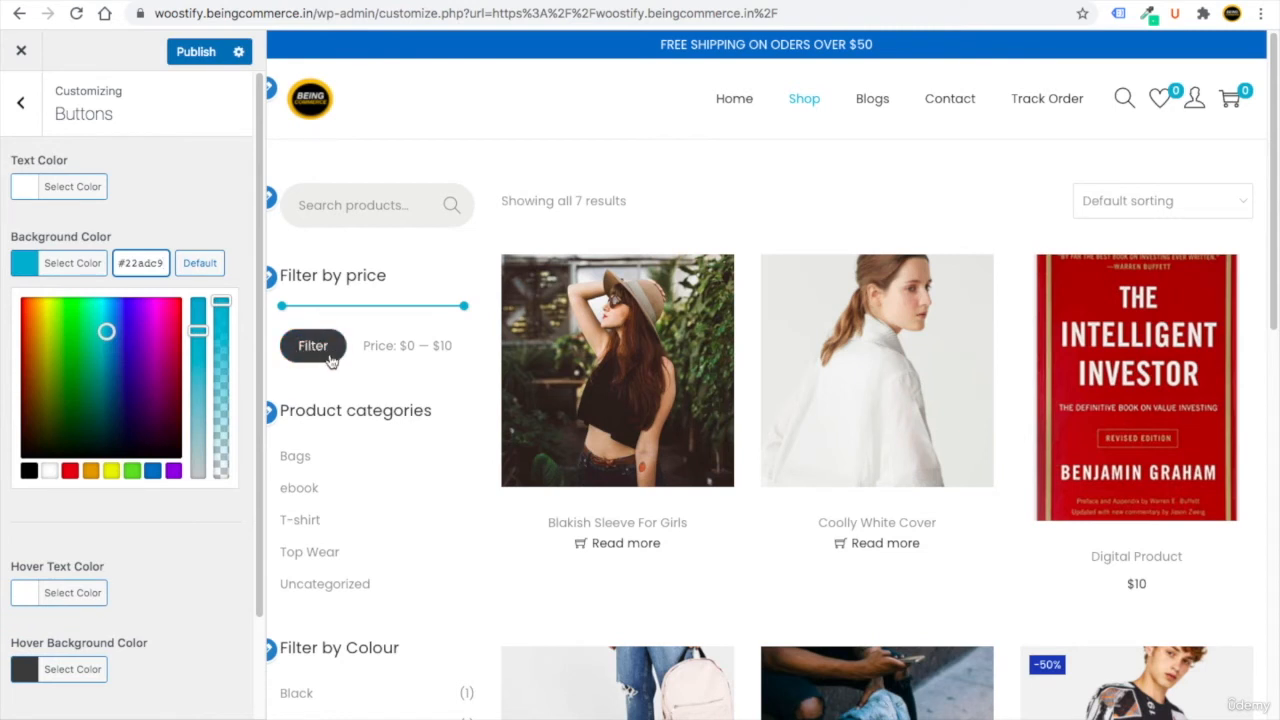
left_click(149, 160)
left_click(190, 53)
left_click(33, 119)
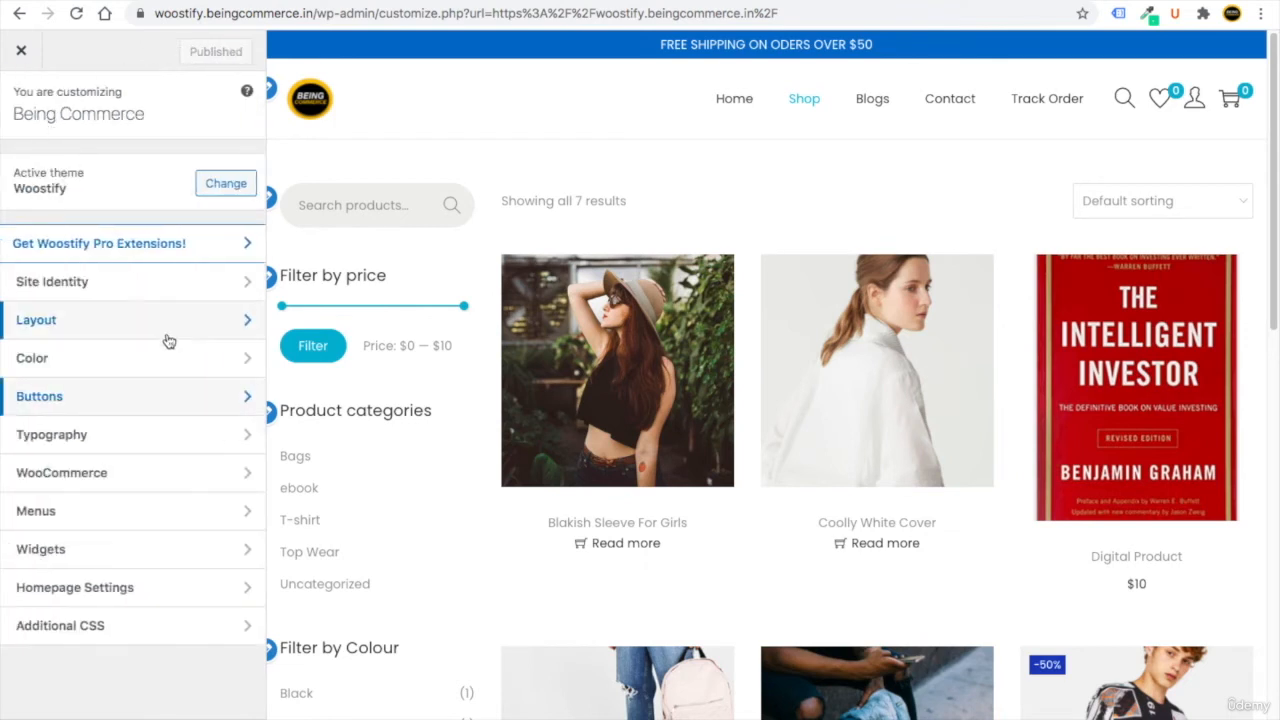
Change the Text Color from #8f8f8f to #474747 and publish it.
left_click(103, 362)
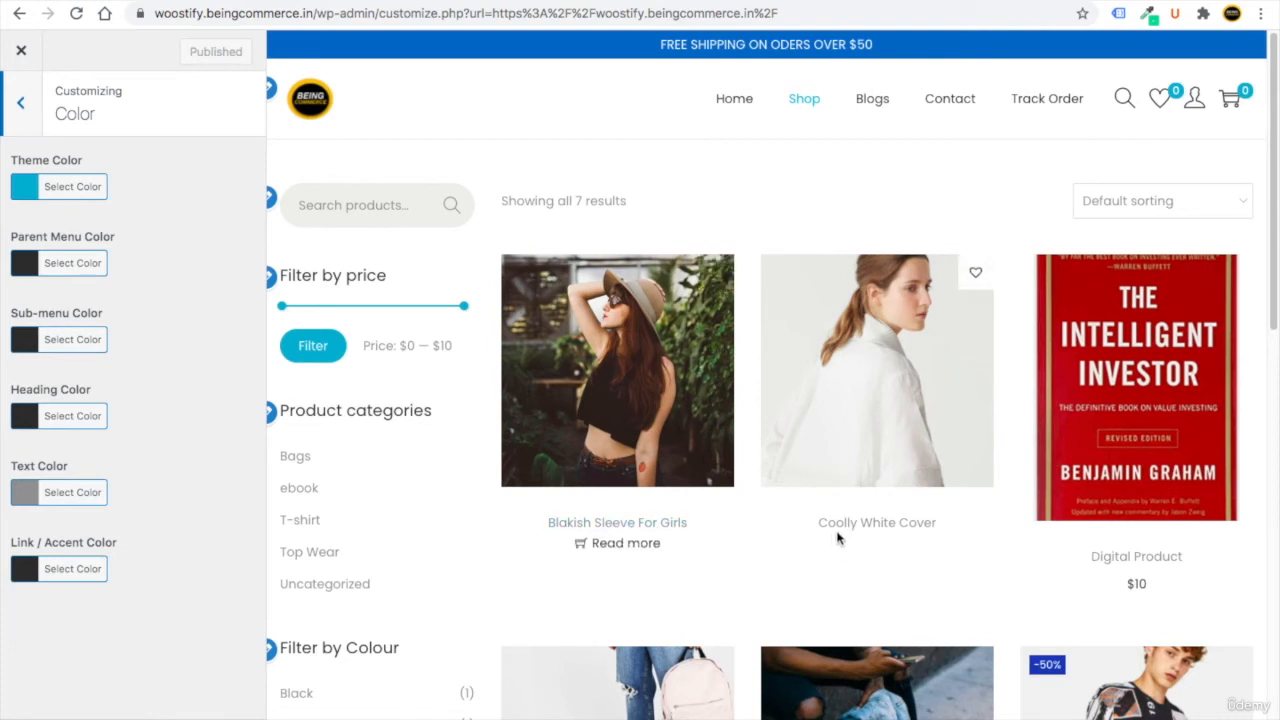
left_click(30, 492)
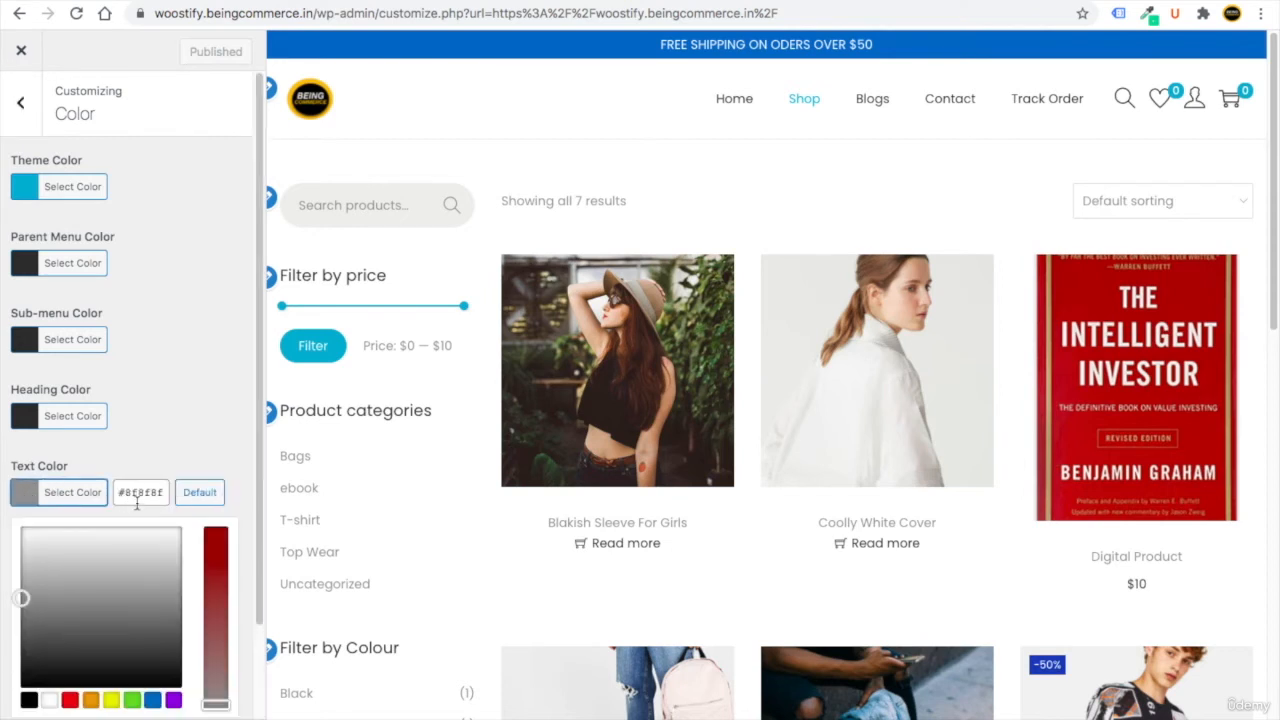
double_click(140, 492)
type("4")
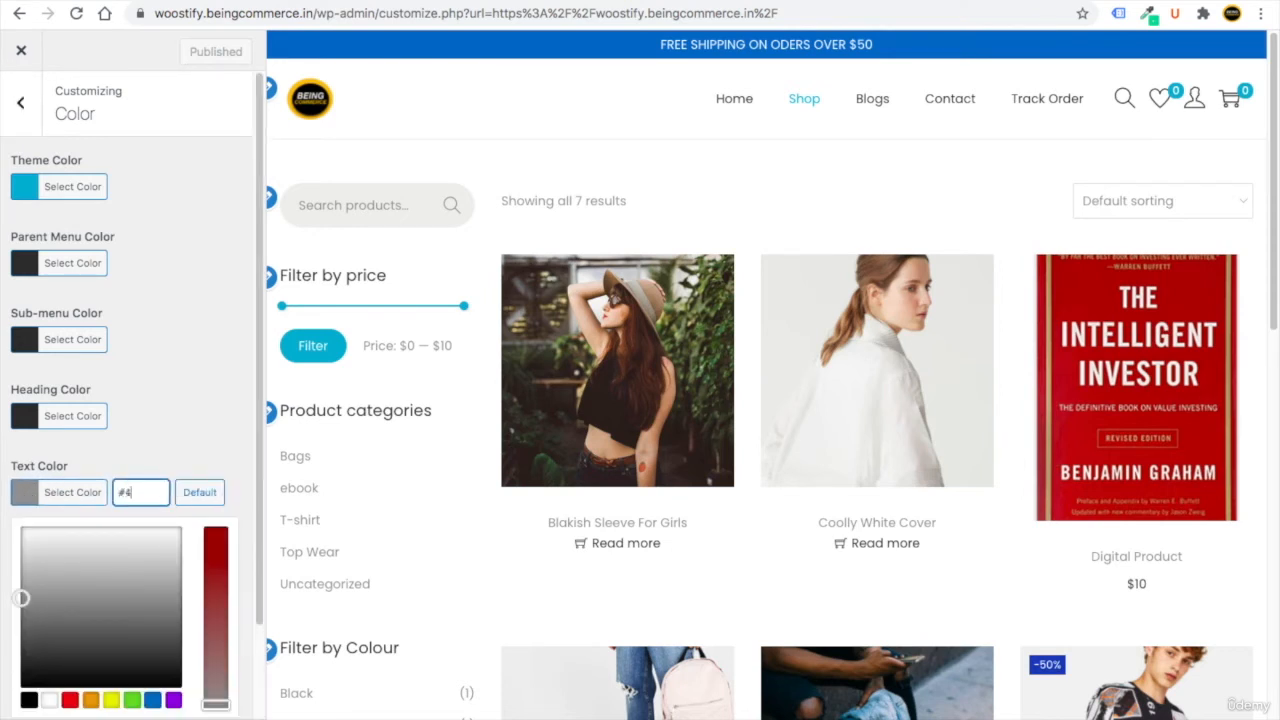
type("47744474747")
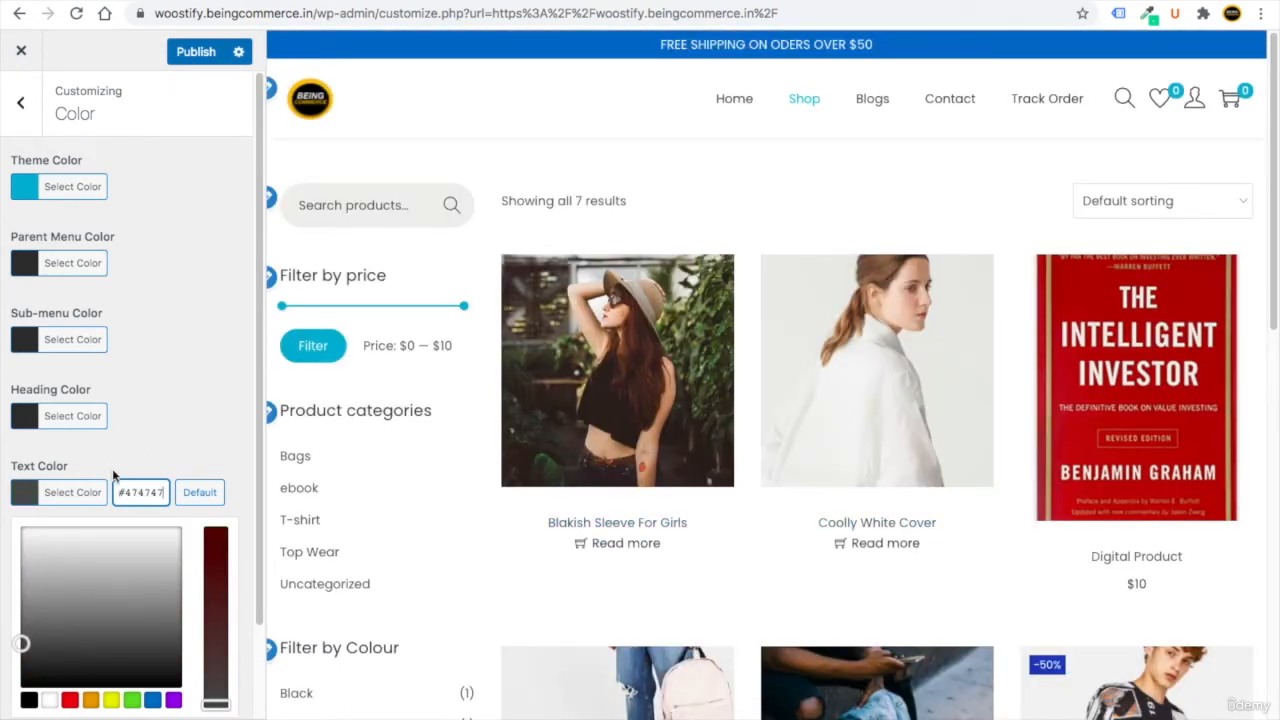
left_click(181, 51)
left_click(24, 122)
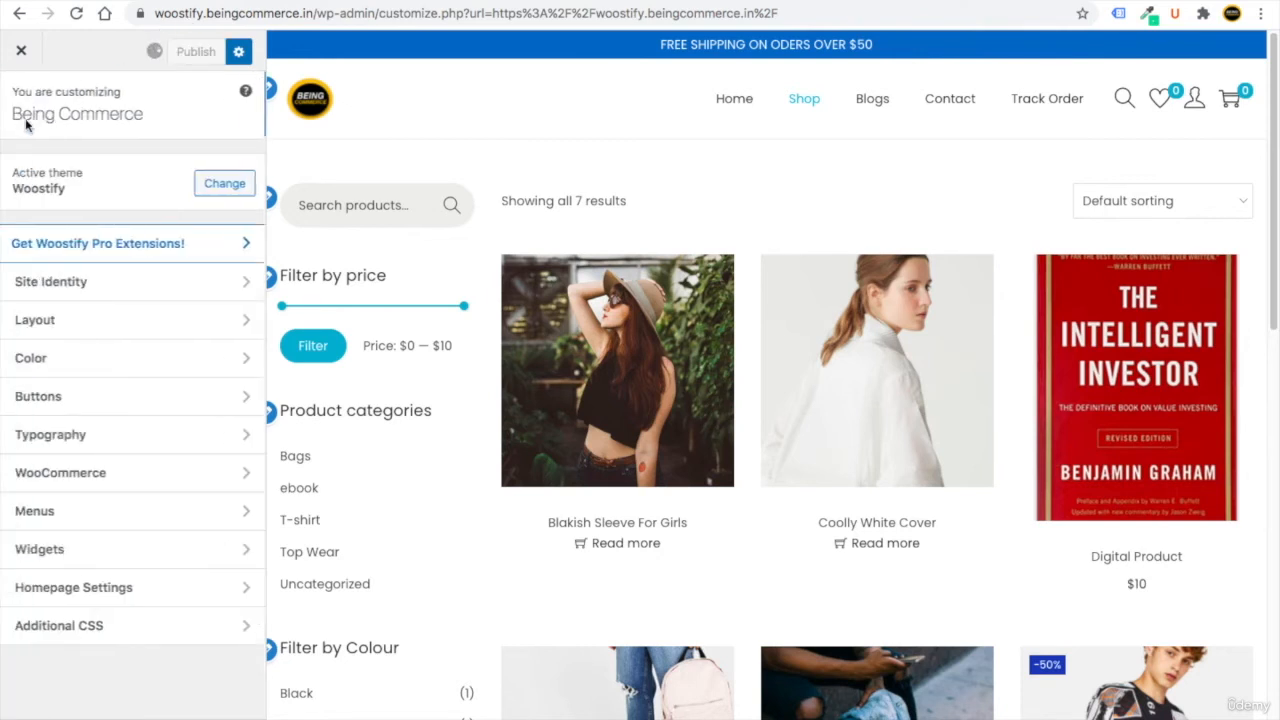
Disable the WooCommerce store notice after briefly switching it on.
left_click(112, 479)
left_click(106, 168)
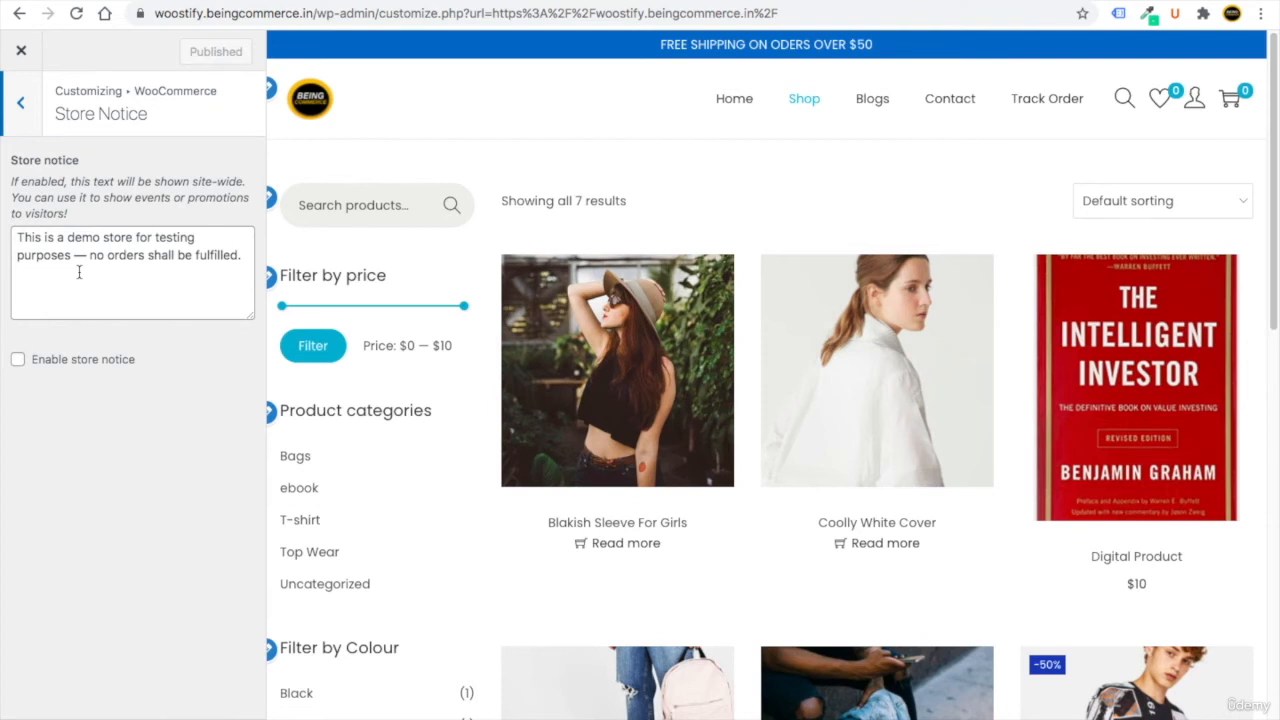
left_click_drag(240, 257, 20, 239)
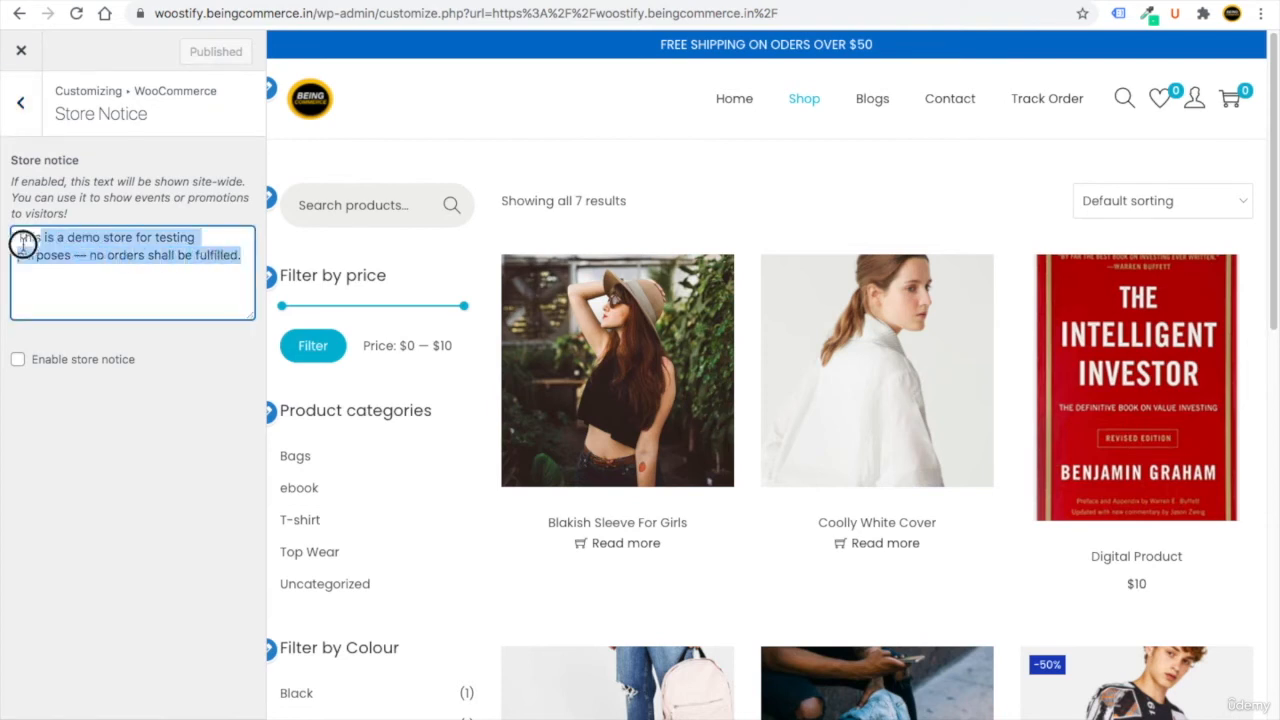
left_click(66, 457)
left_click(18, 361)
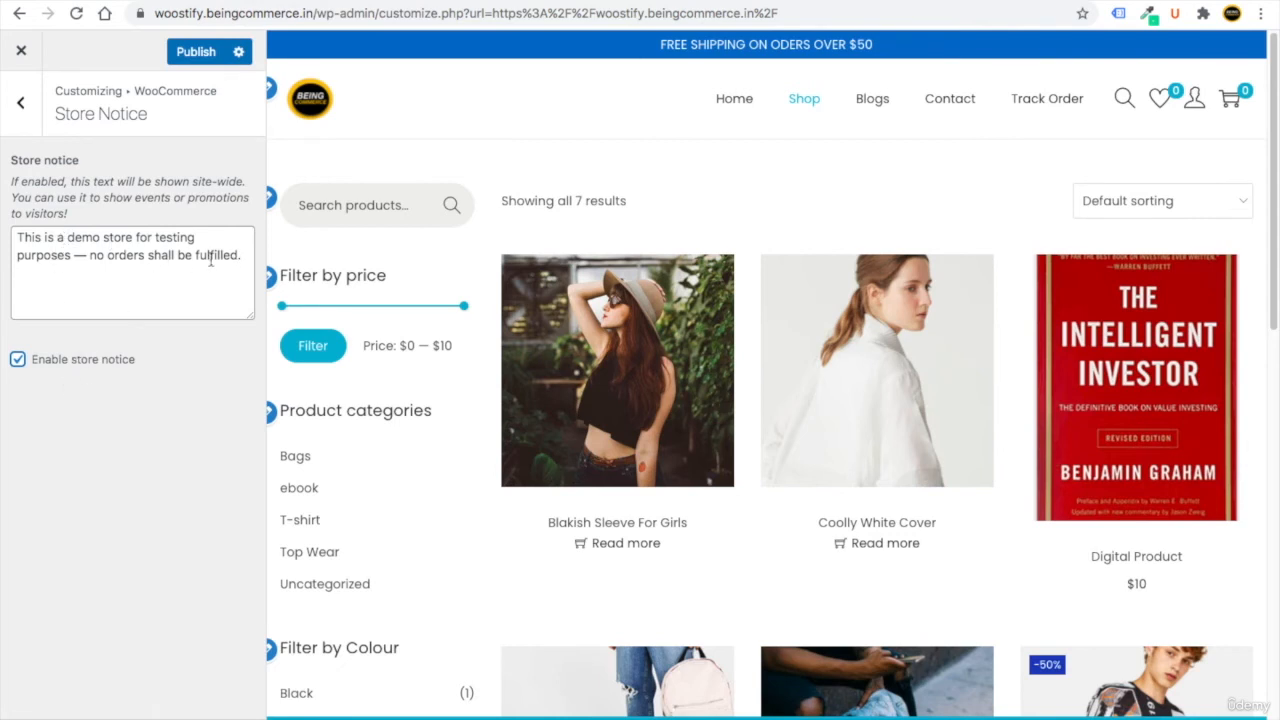
left_click_drag(241, 259, 14, 237)
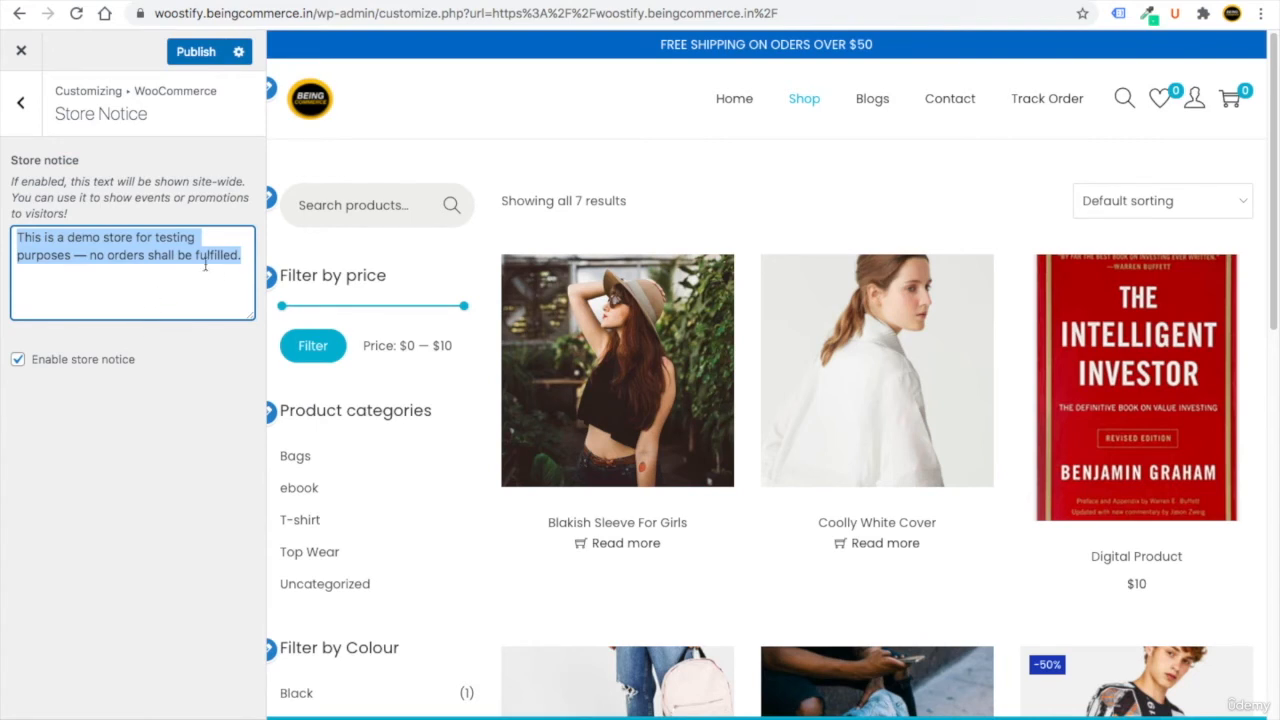
left_click(18, 359)
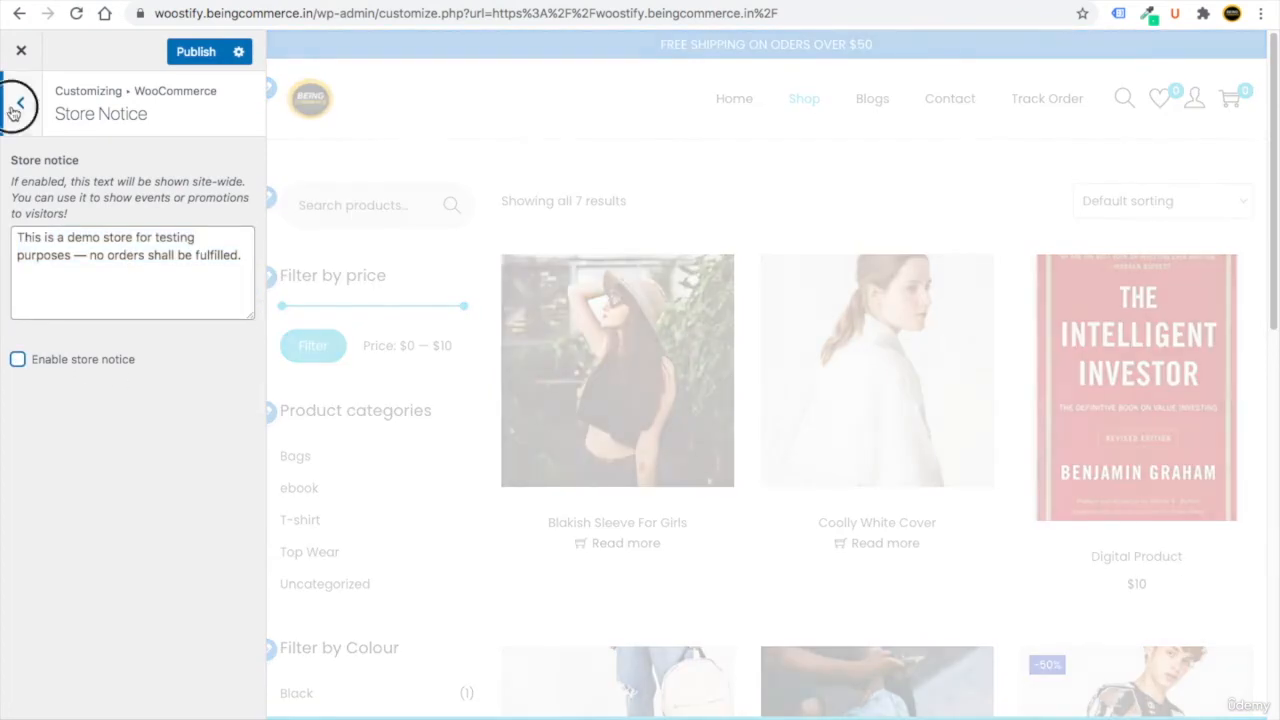
Look over Product Catalog, then bring up the Product Images settings.
left_click(20, 102)
left_click(95, 207)
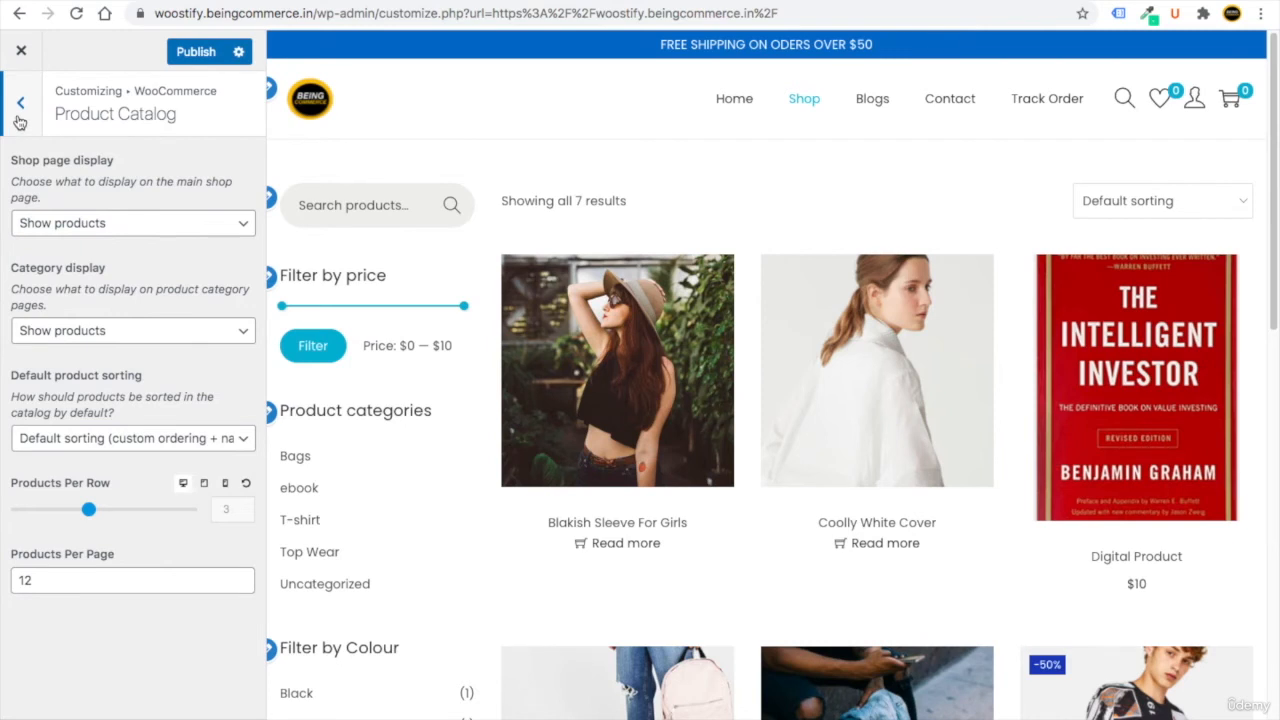
left_click(18, 118)
left_click(109, 243)
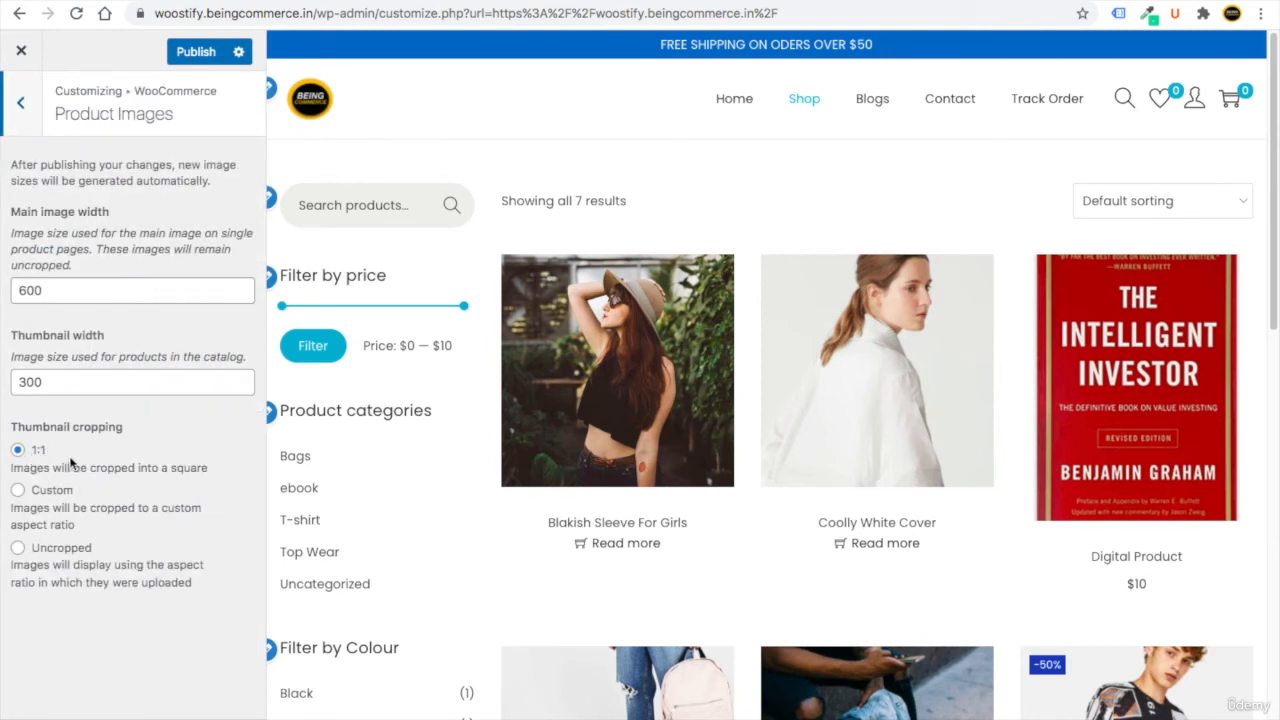
Set Thumbnail cropping to Custom with a 3:4 ratio and publish it.
left_click(18, 490)
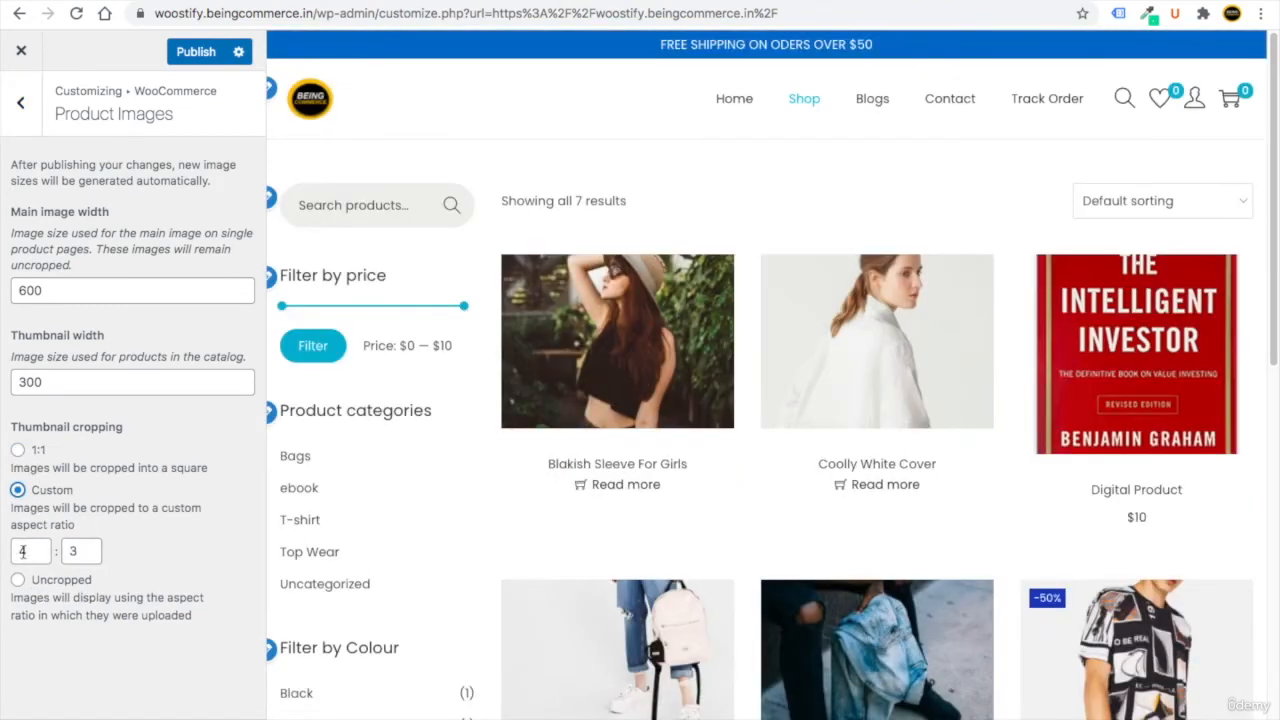
double_click(21, 550)
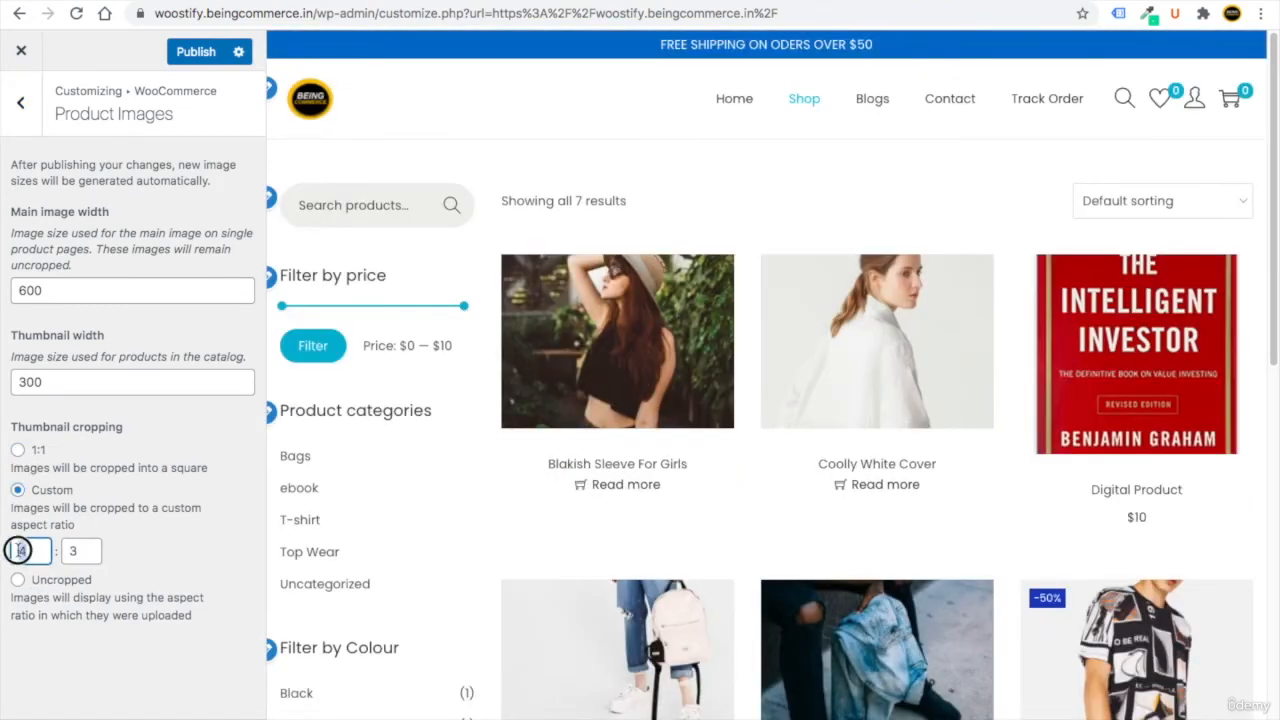
type("3")
key("Tab")
type("4")
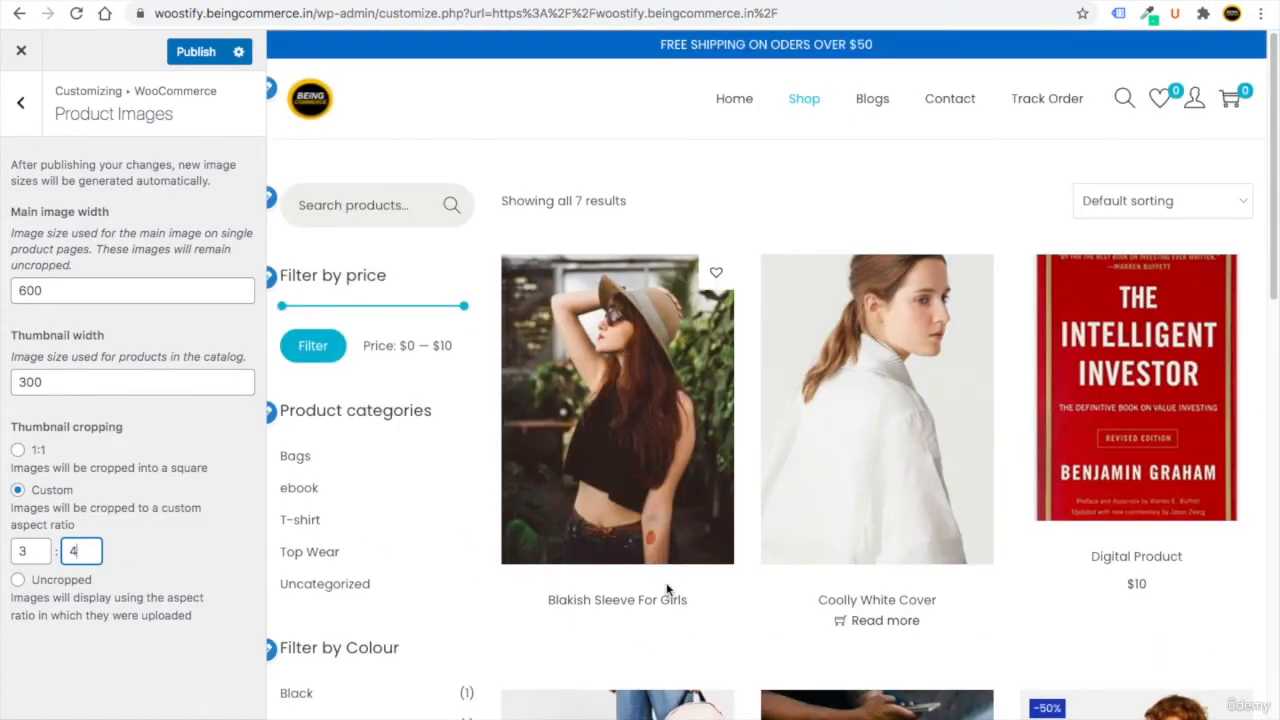
scroll(668, 591, "down", 3)
scroll(668, 591, "down", 3)
scroll(668, 591, "up", 6)
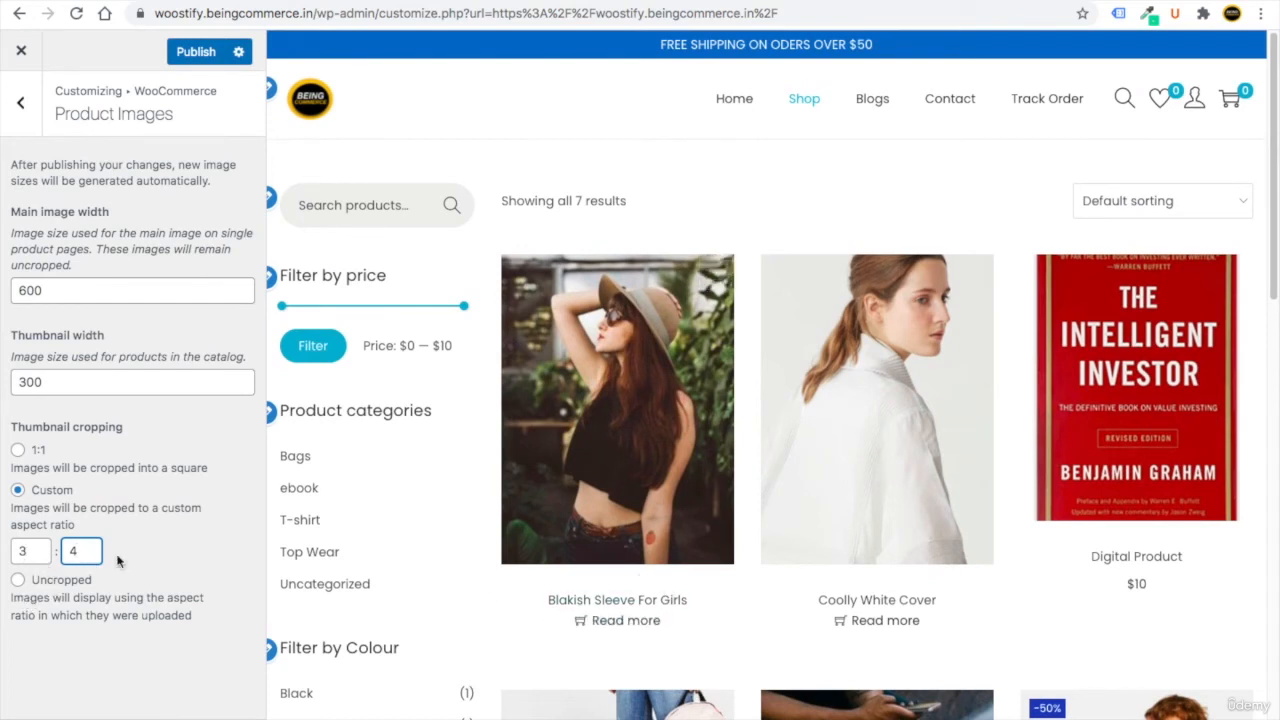
left_click(196, 51)
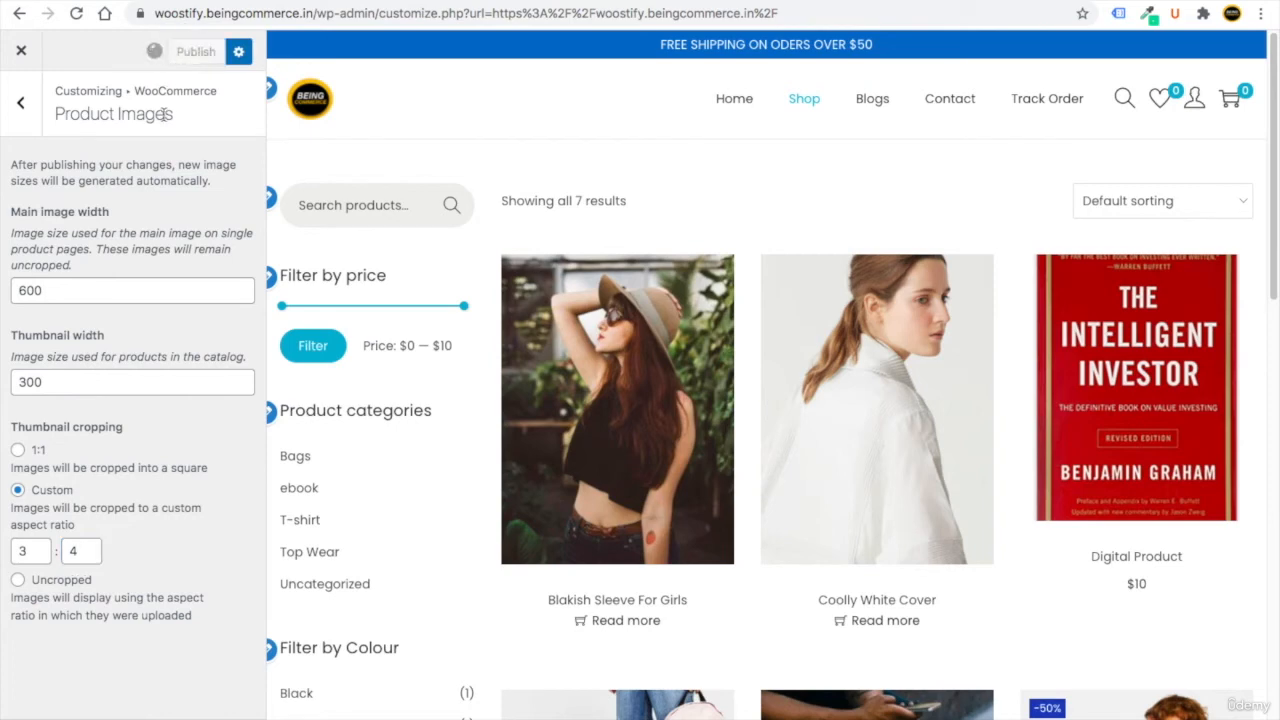
left_click(19, 106)
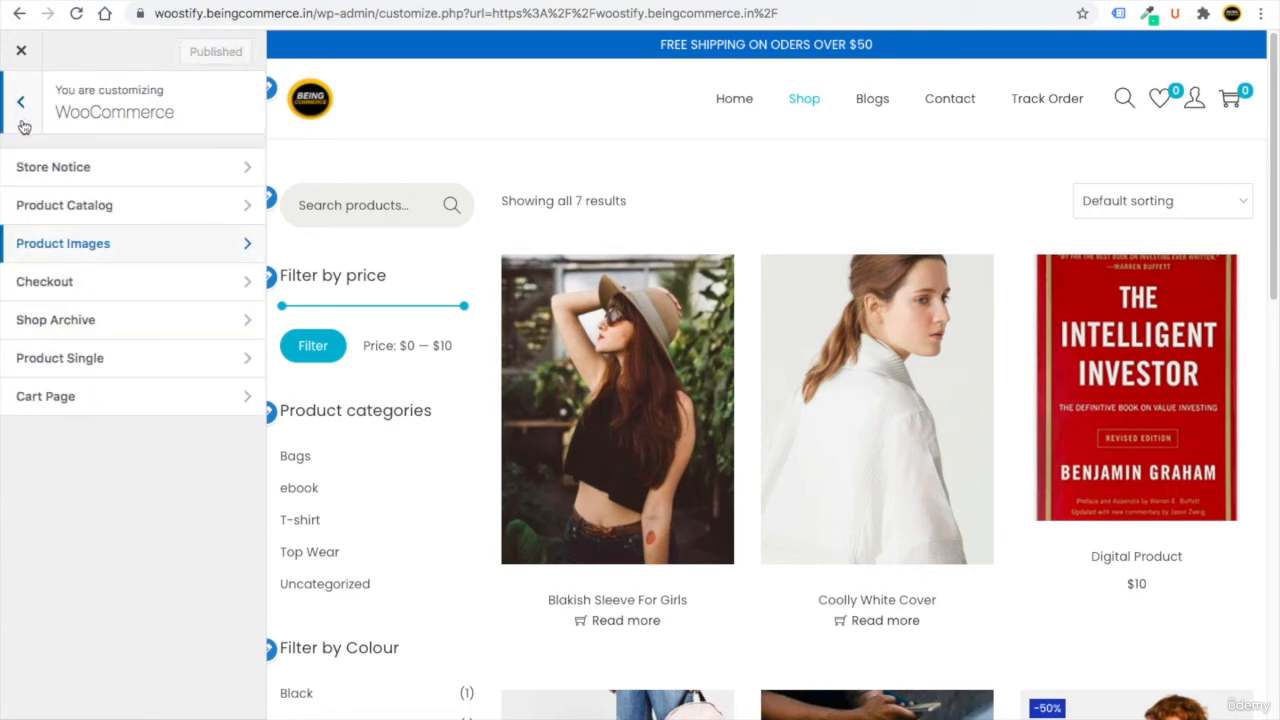
Switch on Multi Step Checkout and Distraction Free Checkout.
left_click(92, 292)
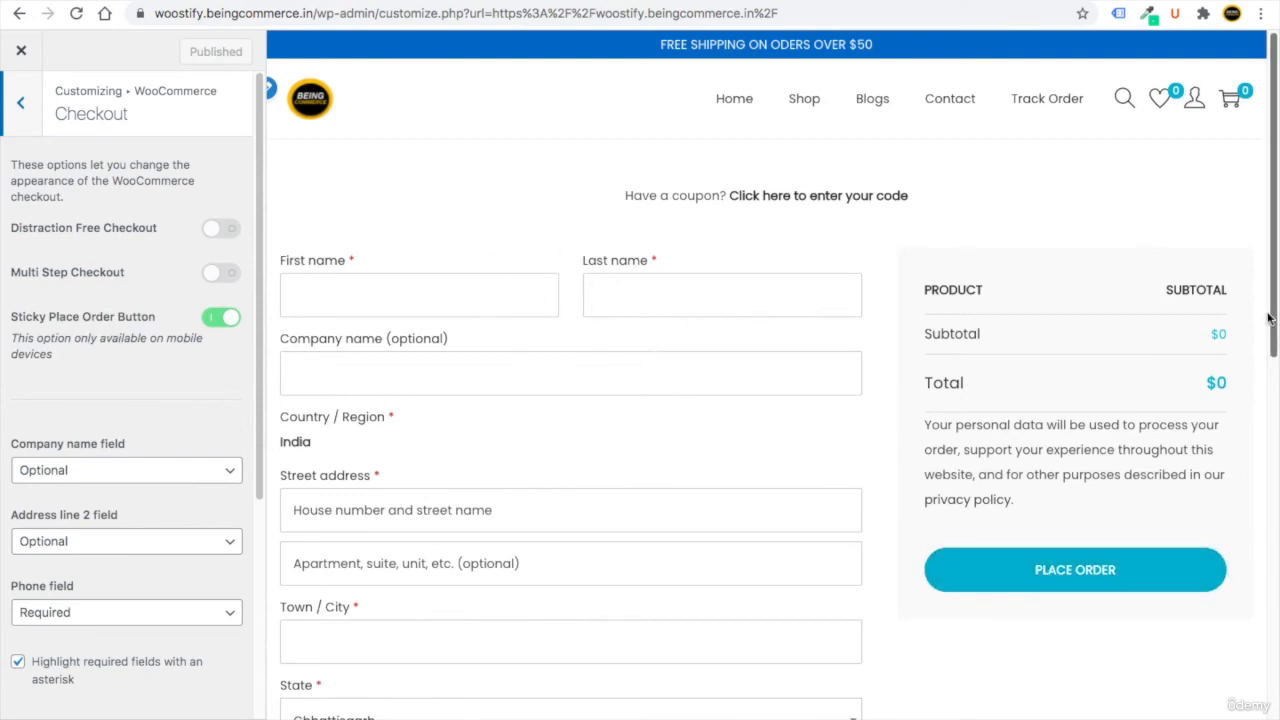
left_click_drag(1266, 320, 1258, 574)
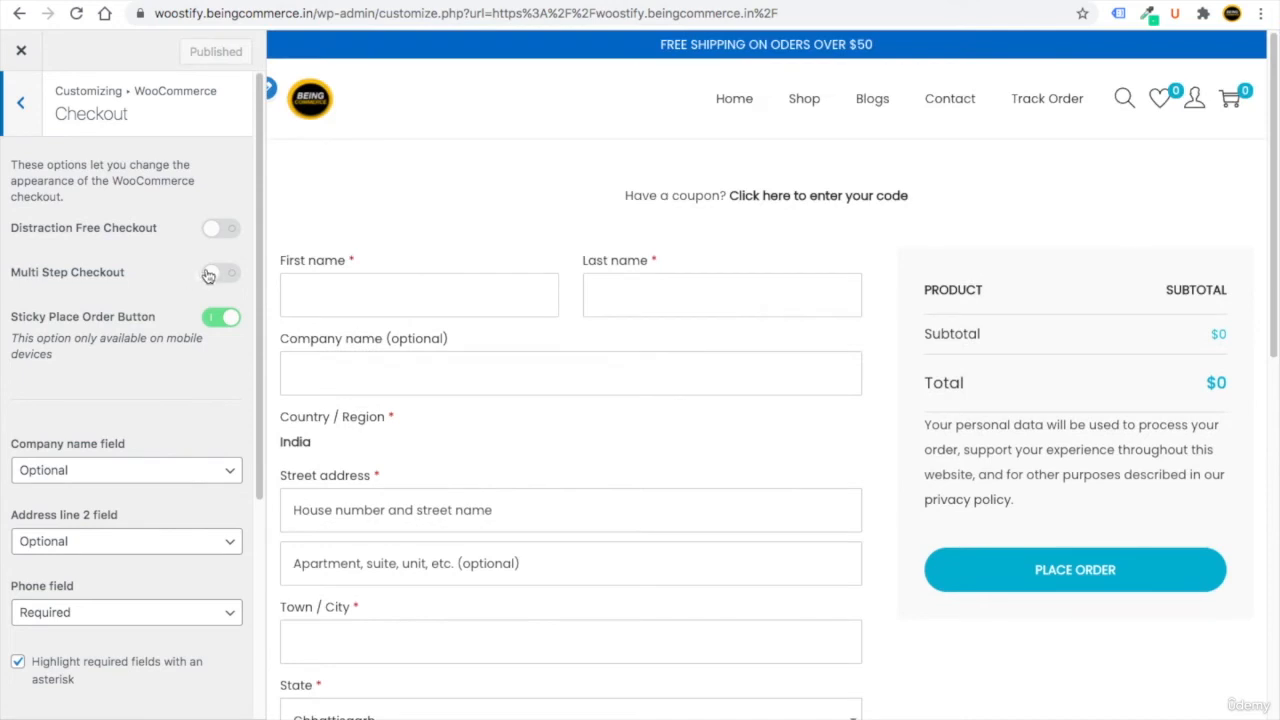
left_click(218, 272)
left_click(220, 228)
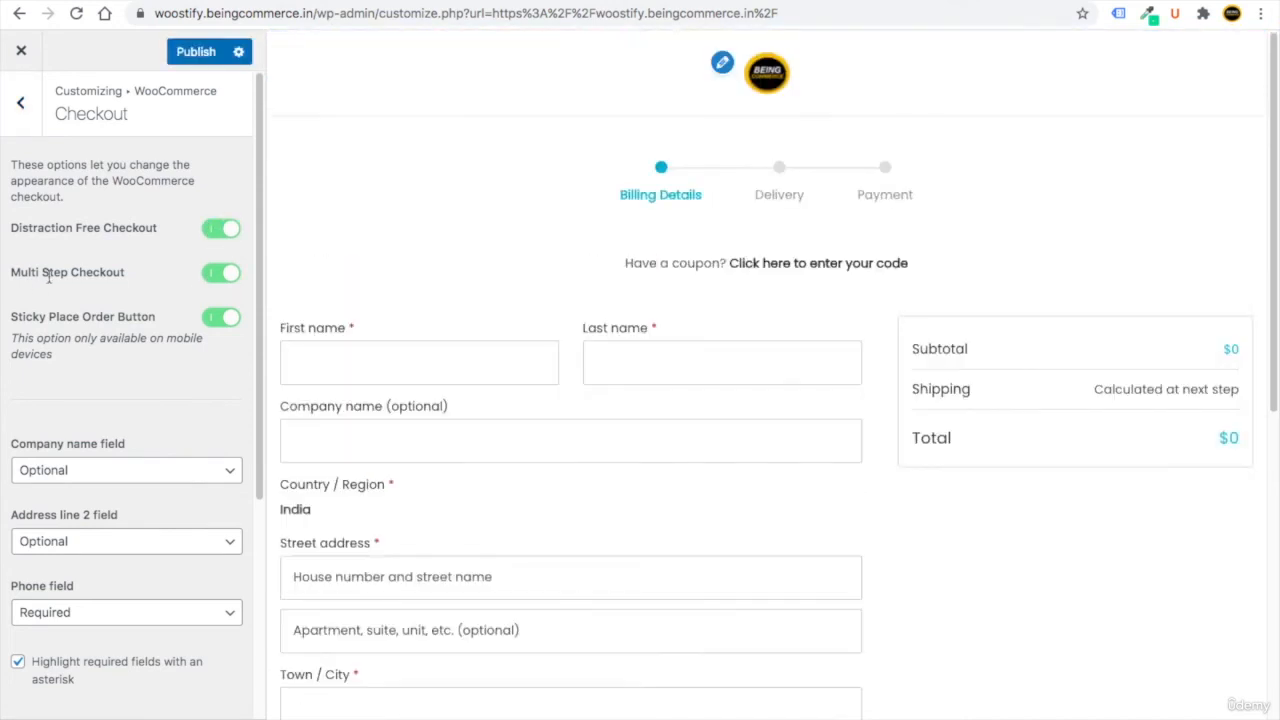
left_click_drag(22, 272, 94, 272)
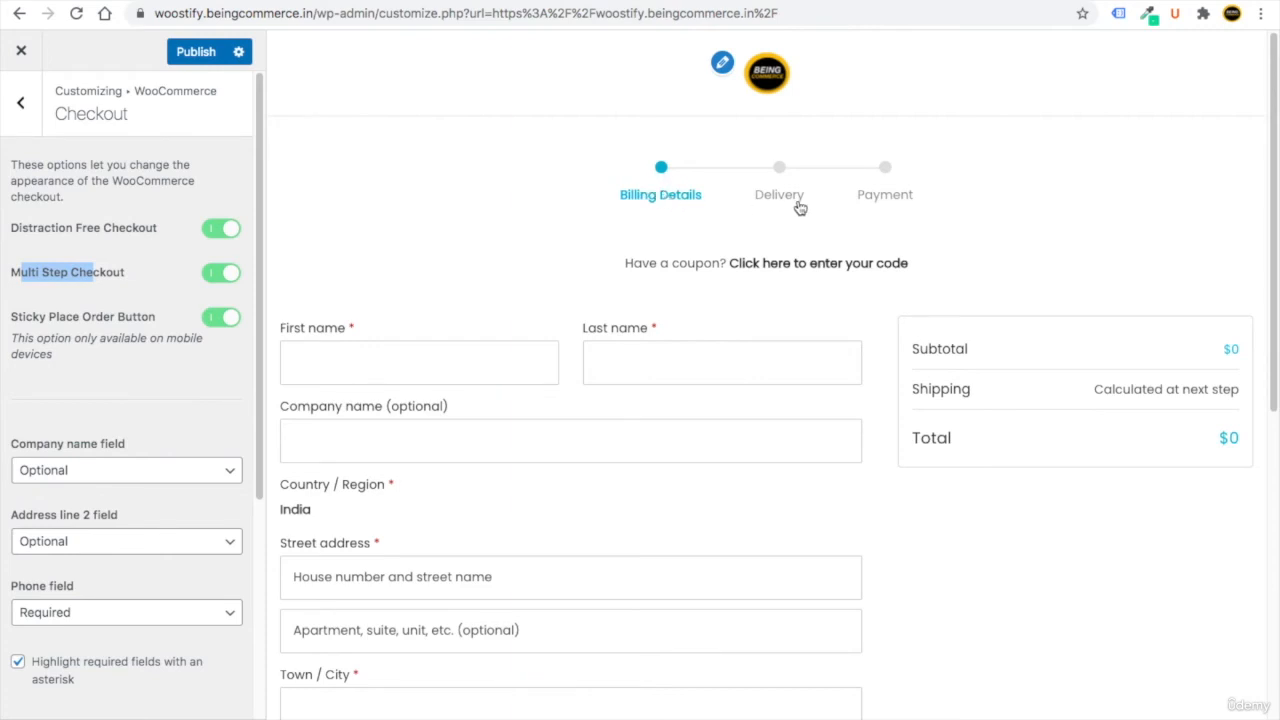
left_click(27, 233)
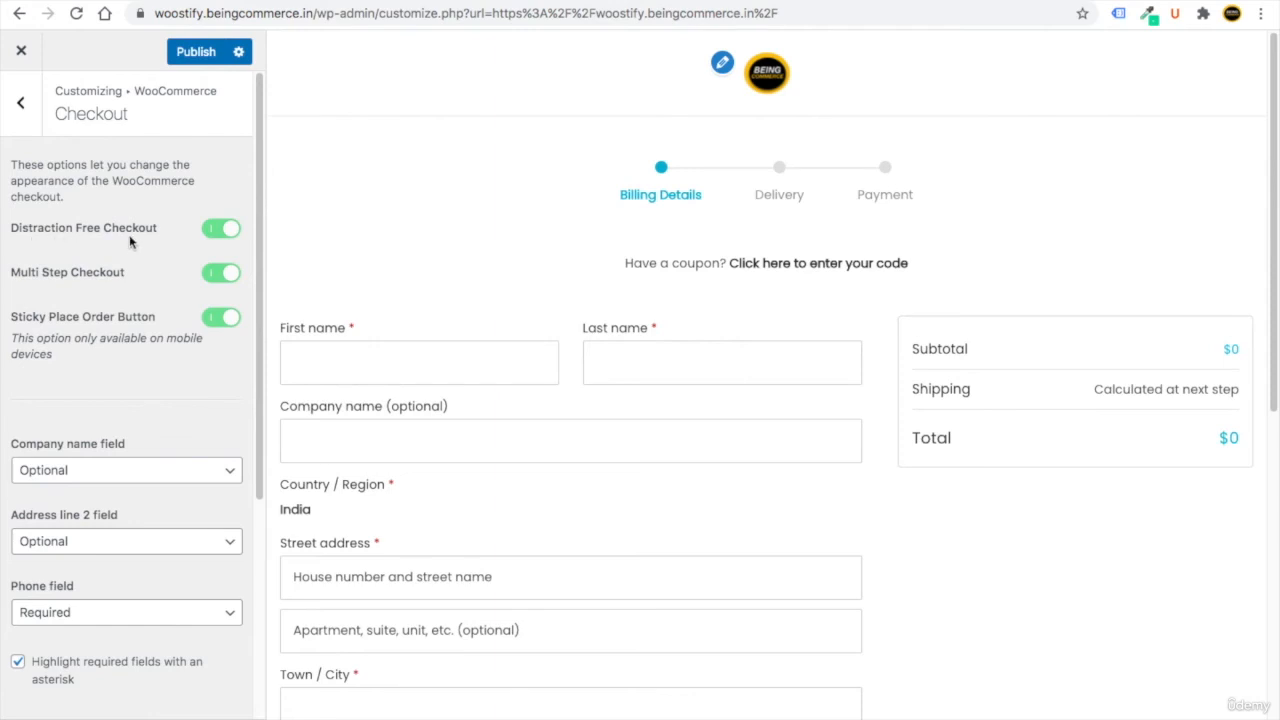
Compare Distraction Free Checkout off and on, publish, and open Shop Archive.
left_click(210, 232)
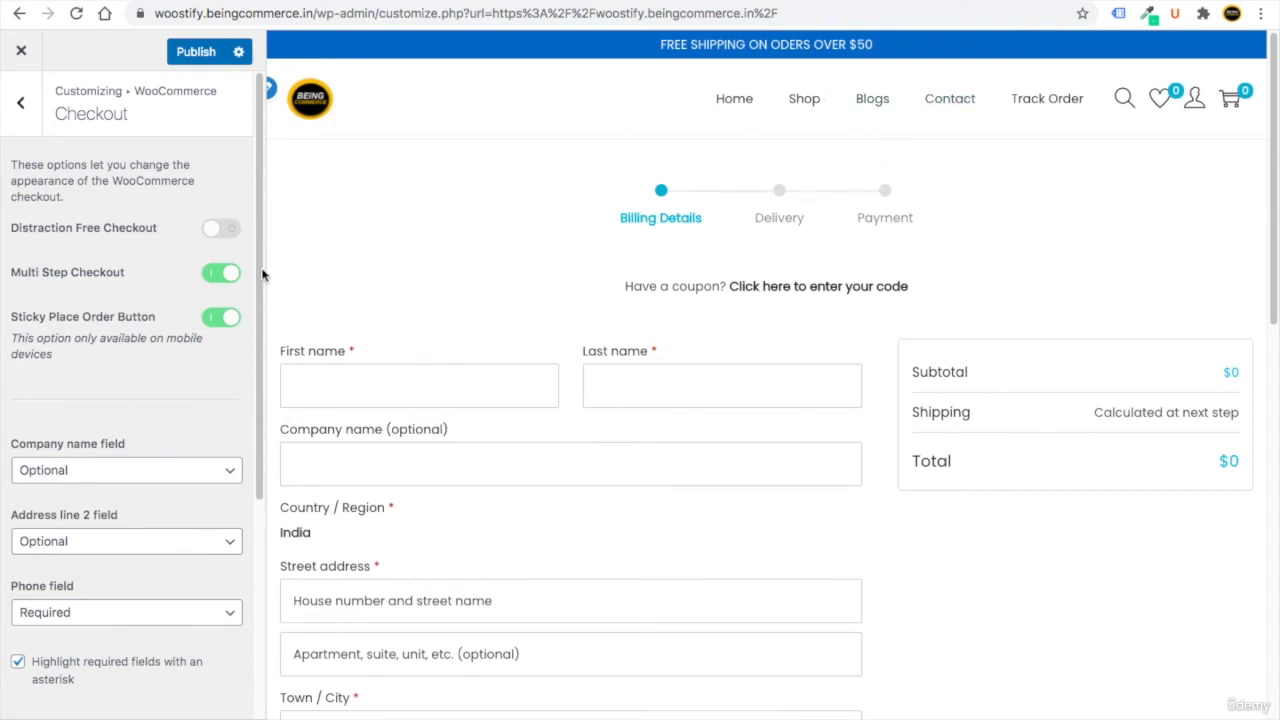
left_click(218, 230)
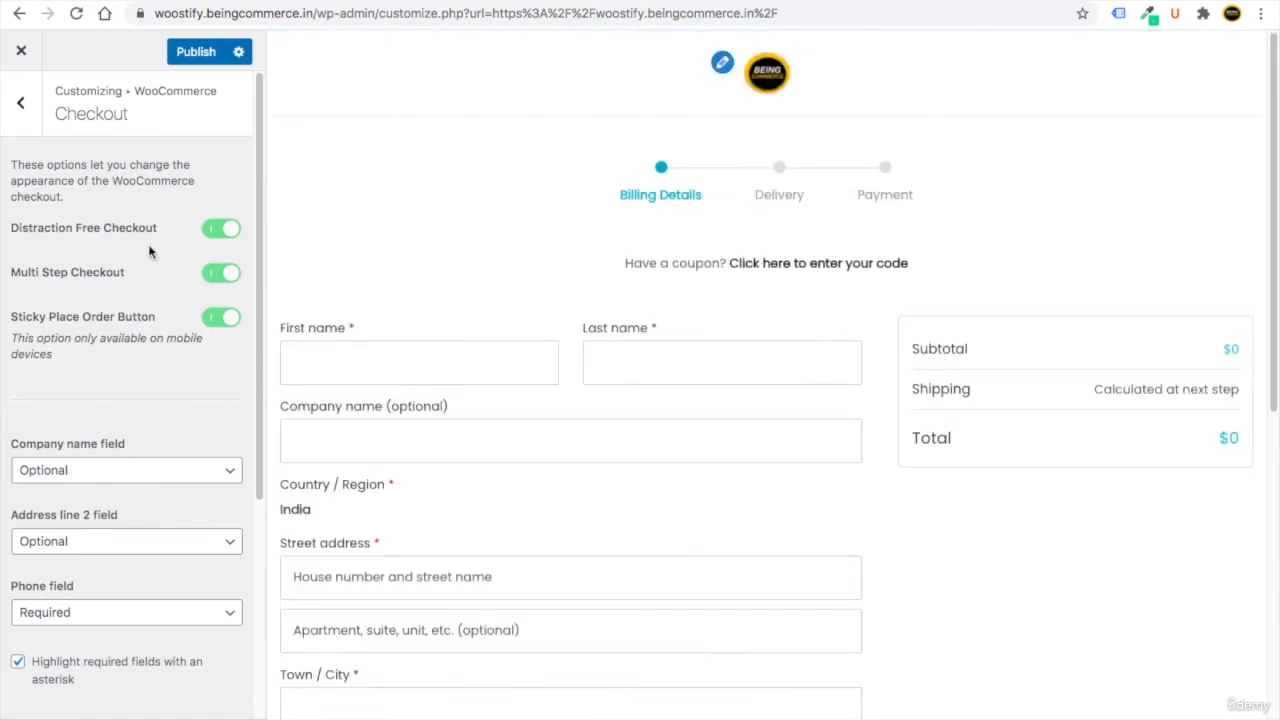
left_click(190, 52)
left_click(20, 102)
left_click(105, 333)
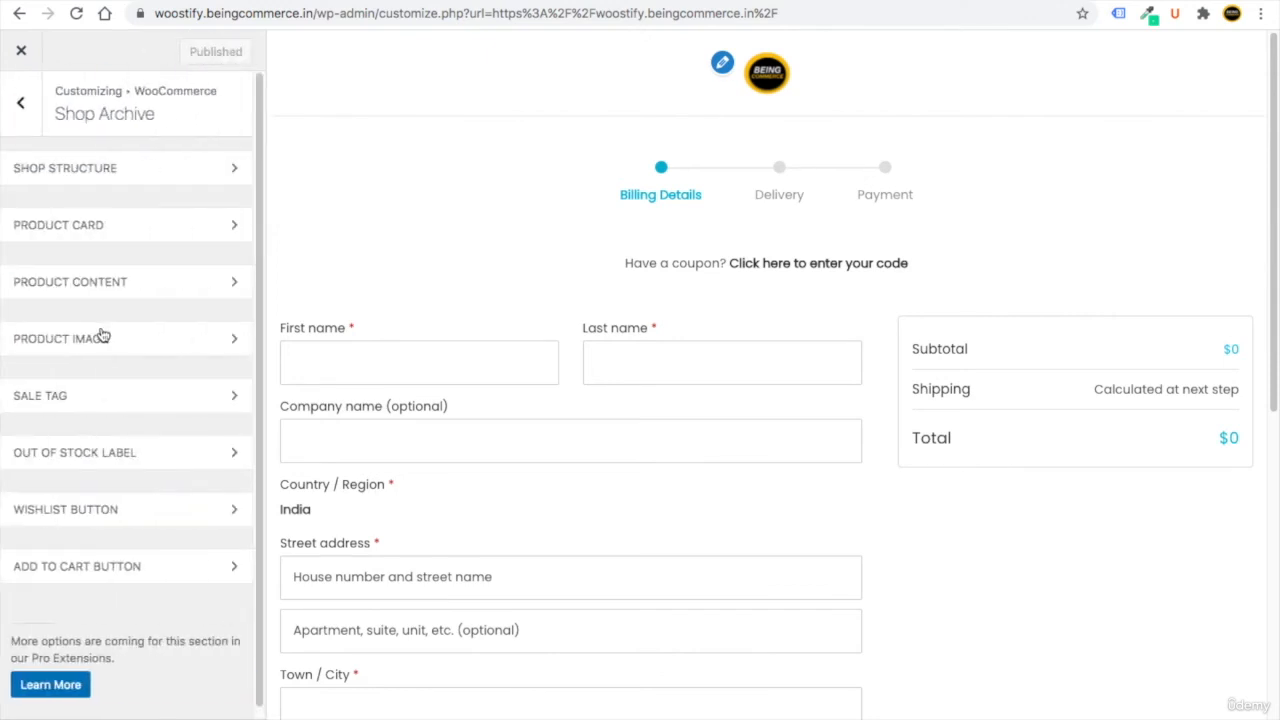
Preview the Shop page and browse the shop structure, product card and content options.
left_click(768, 88)
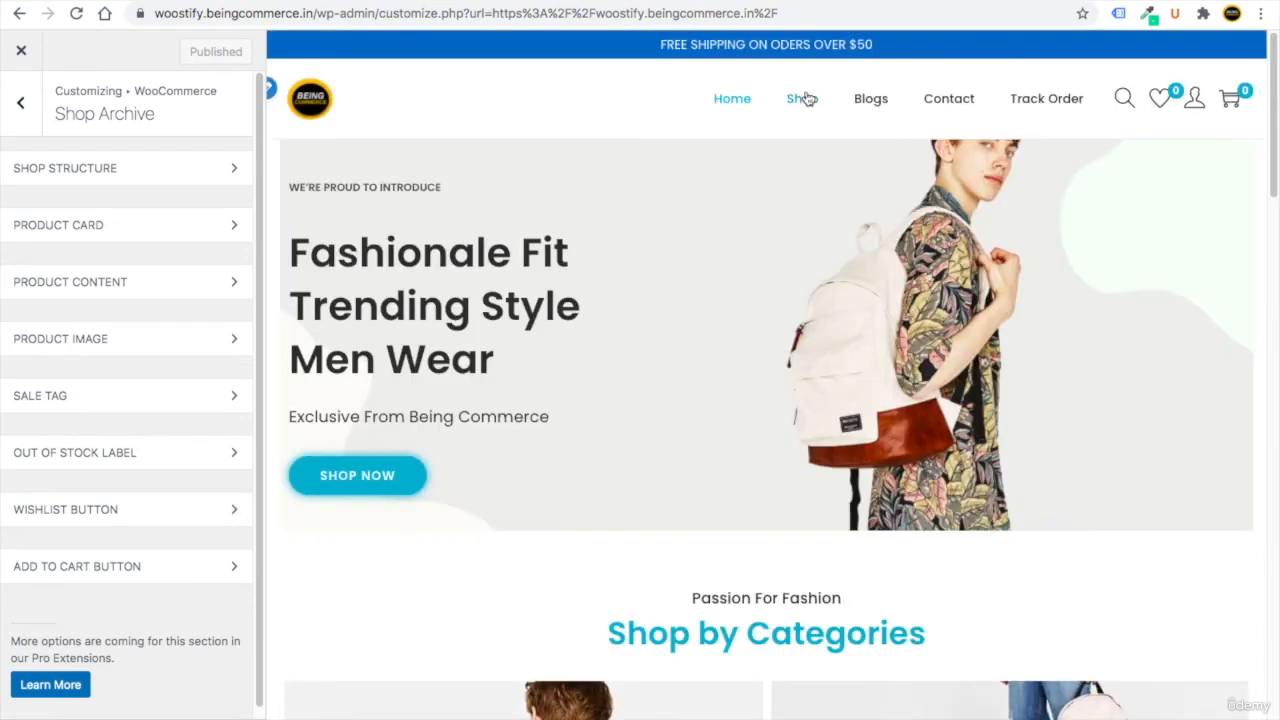
left_click(806, 98)
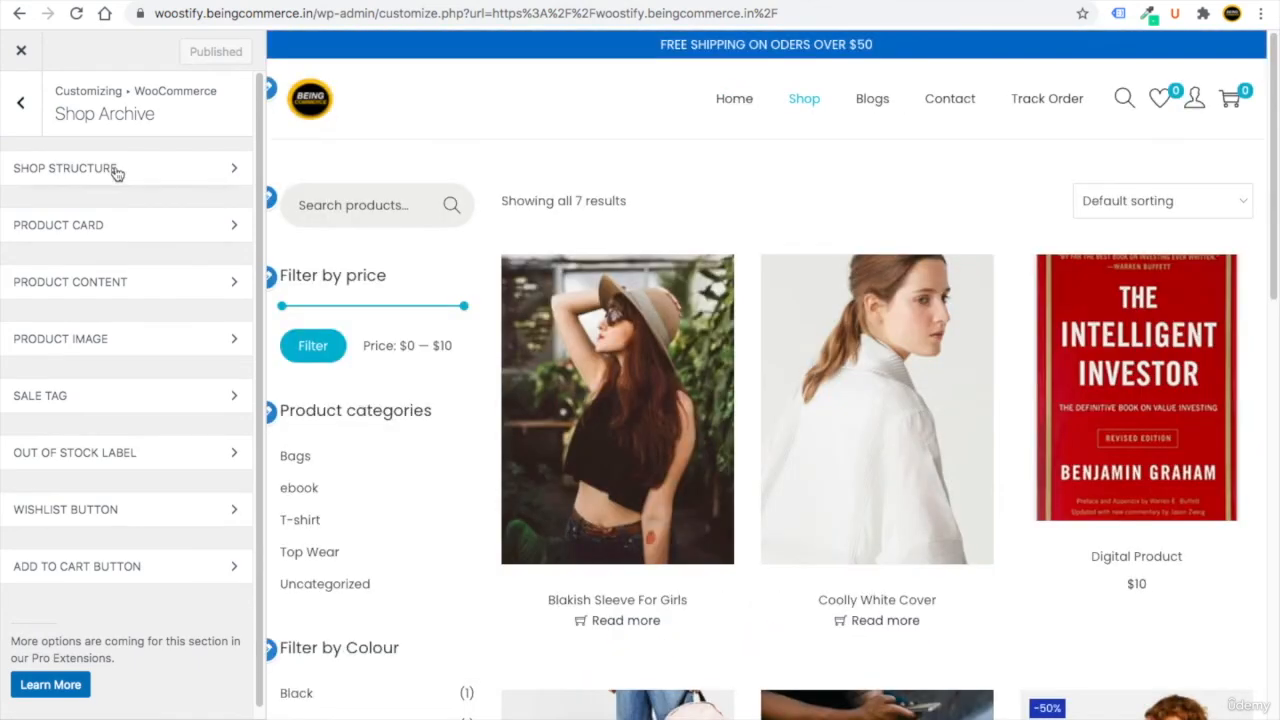
left_click(117, 172)
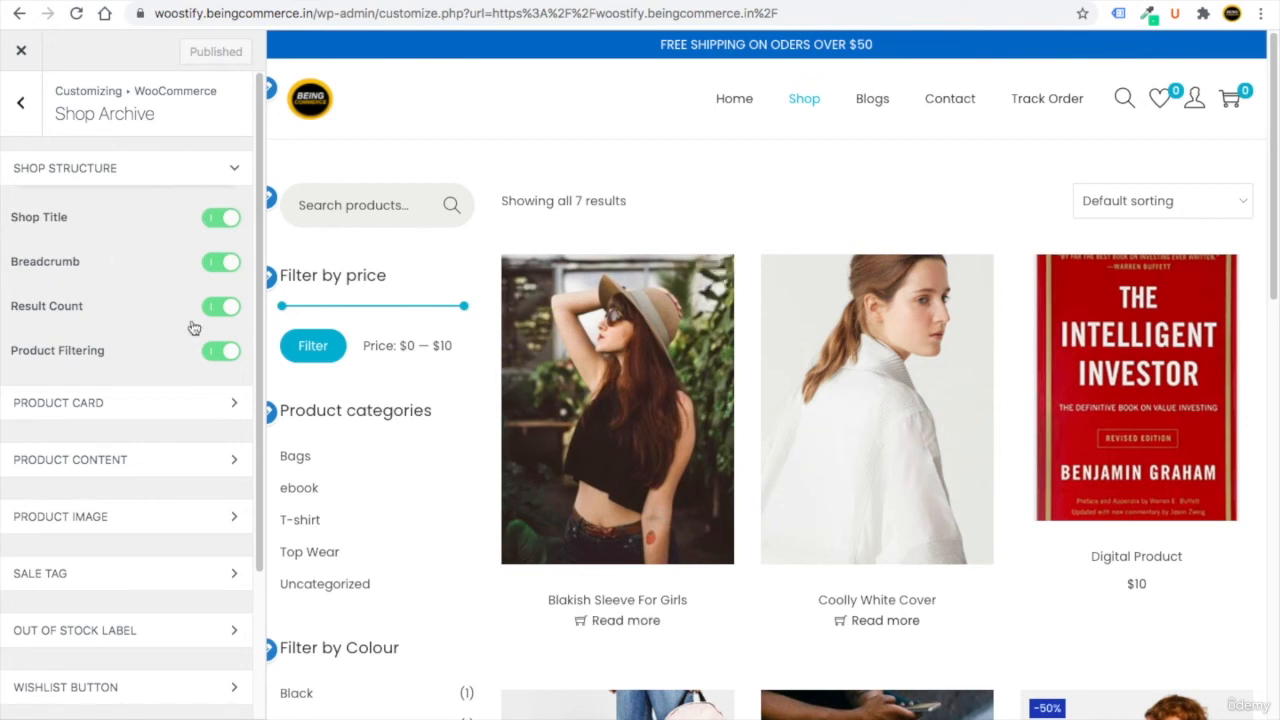
left_click_drag(15, 355, 78, 356)
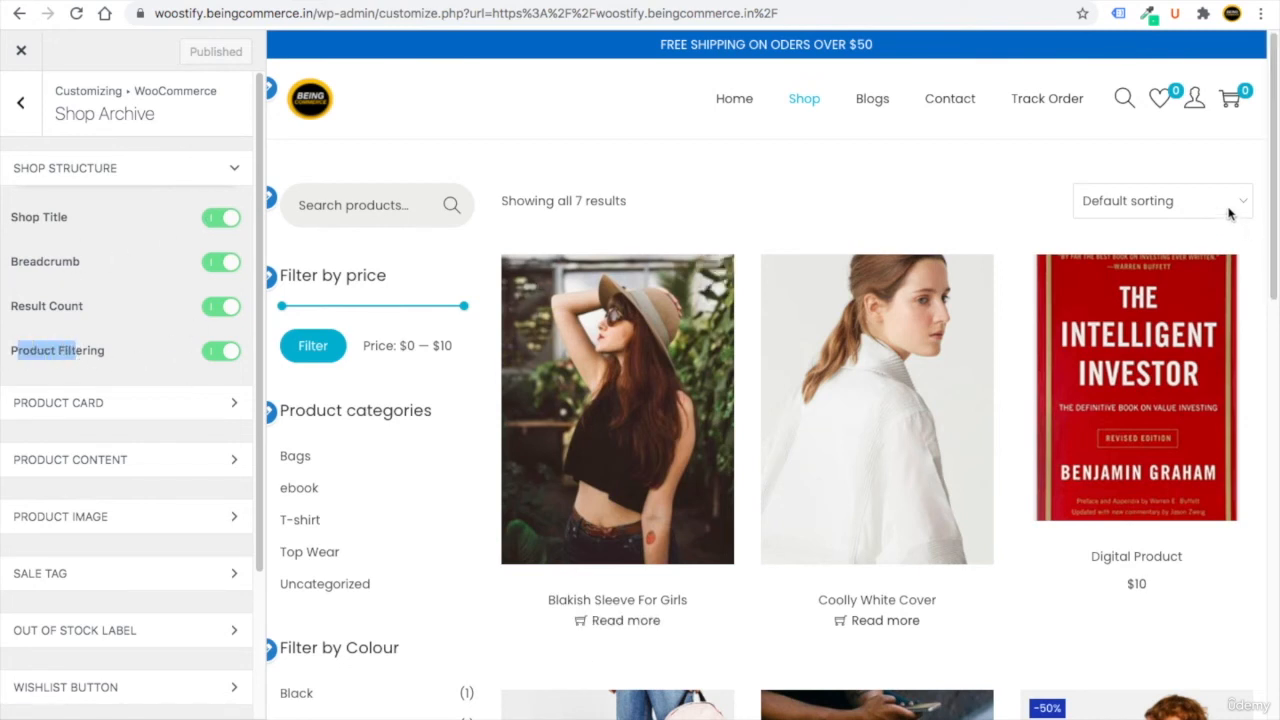
left_click(1157, 205)
left_click(980, 184)
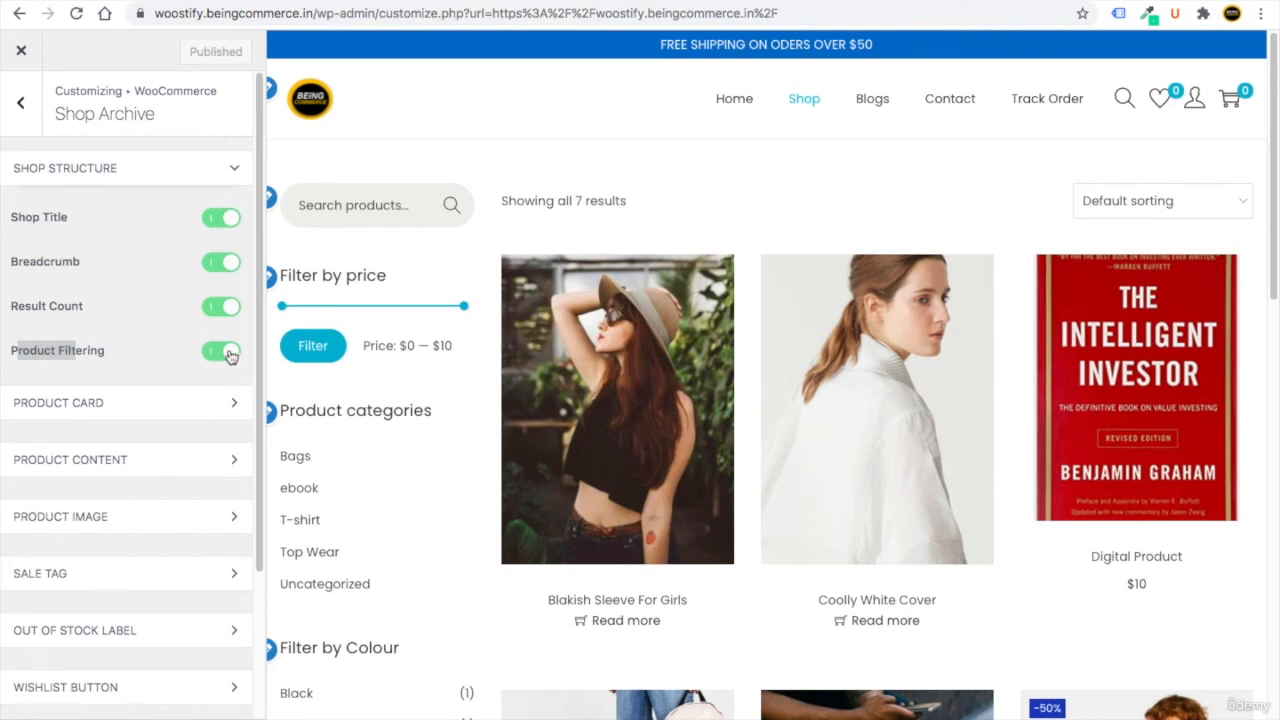
left_click(153, 346)
left_click(130, 178)
left_click(121, 229)
left_click(121, 229)
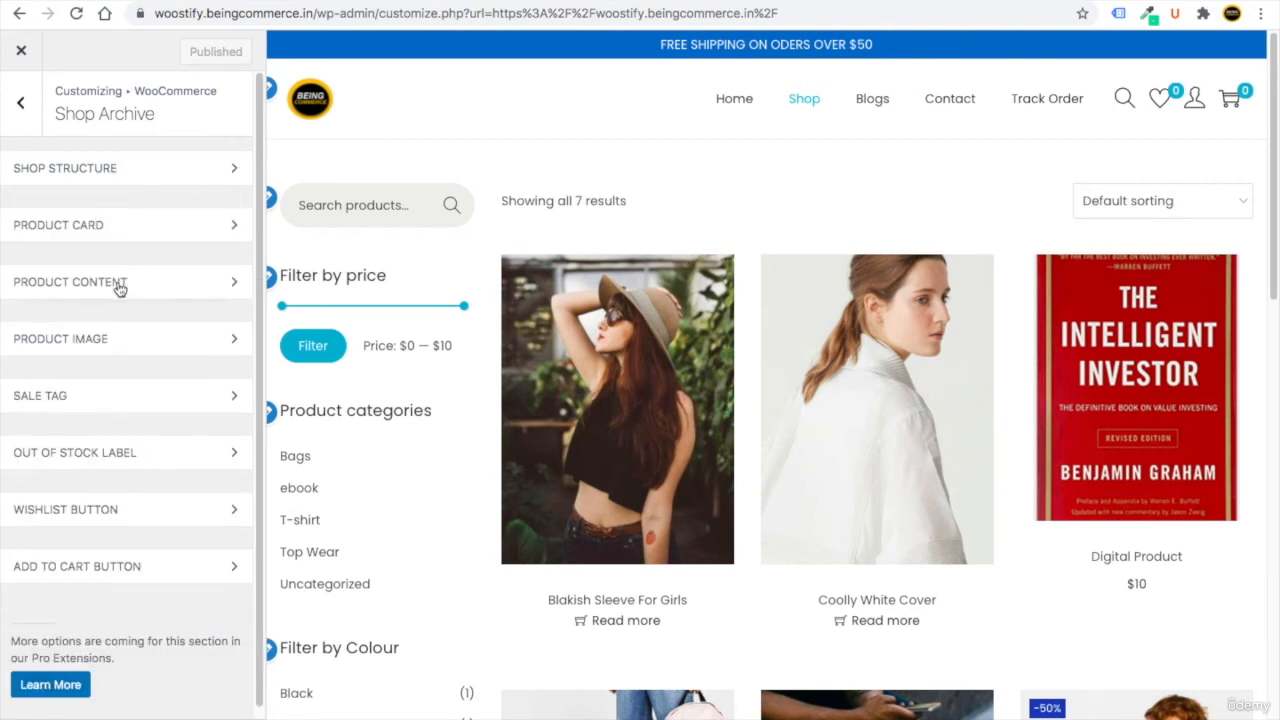
left_click(120, 287)
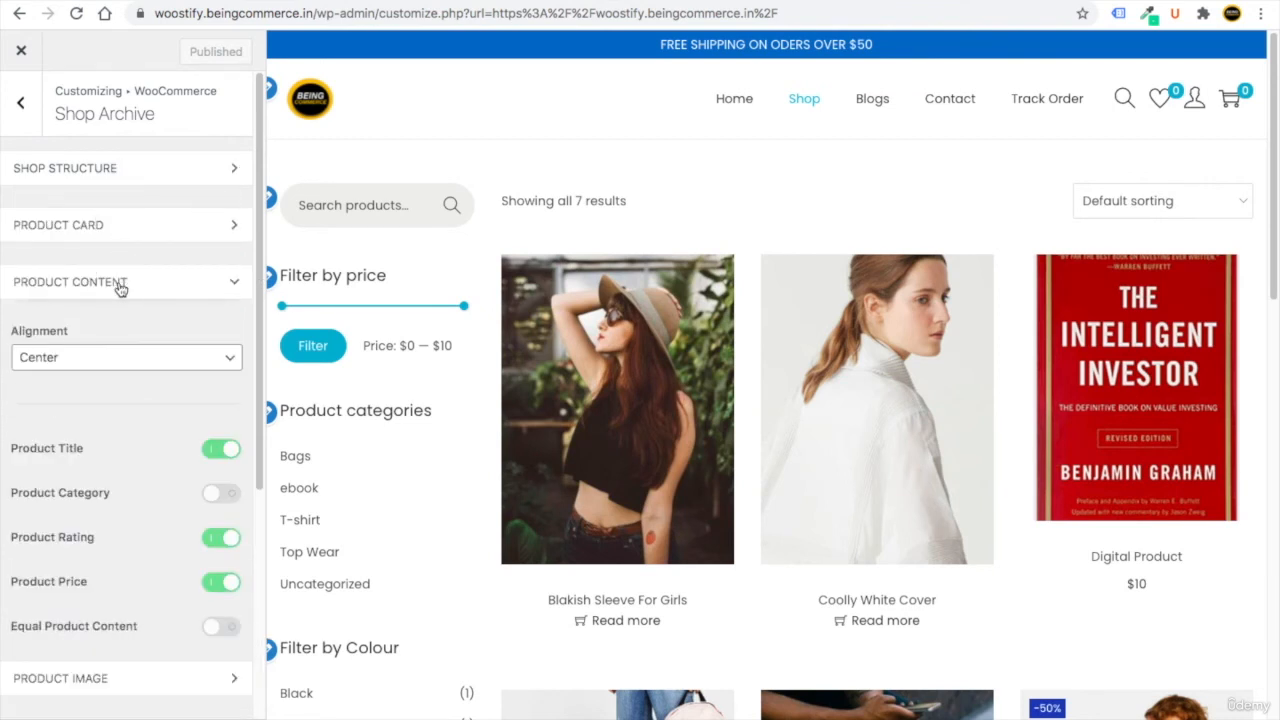
left_click(120, 287)
Change the product image Hover Effect from Swap to Zoom.
left_click(125, 342)
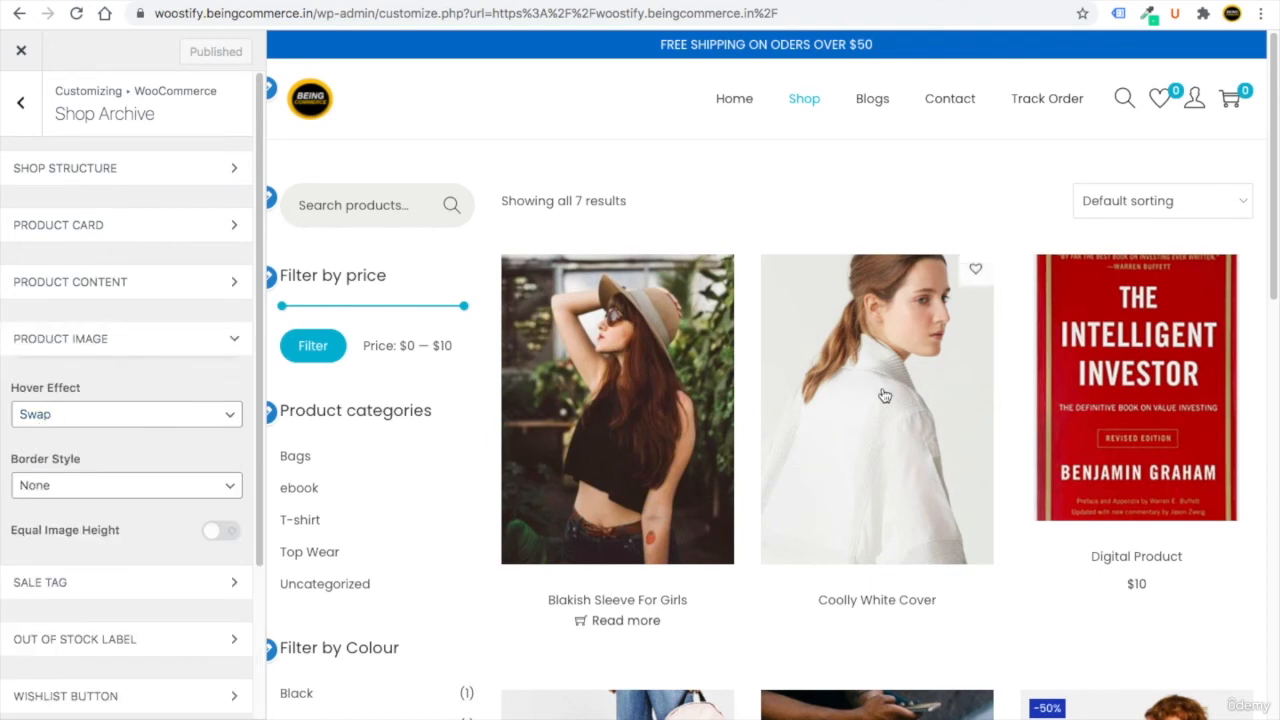
scroll(1105, 560, "down", 4)
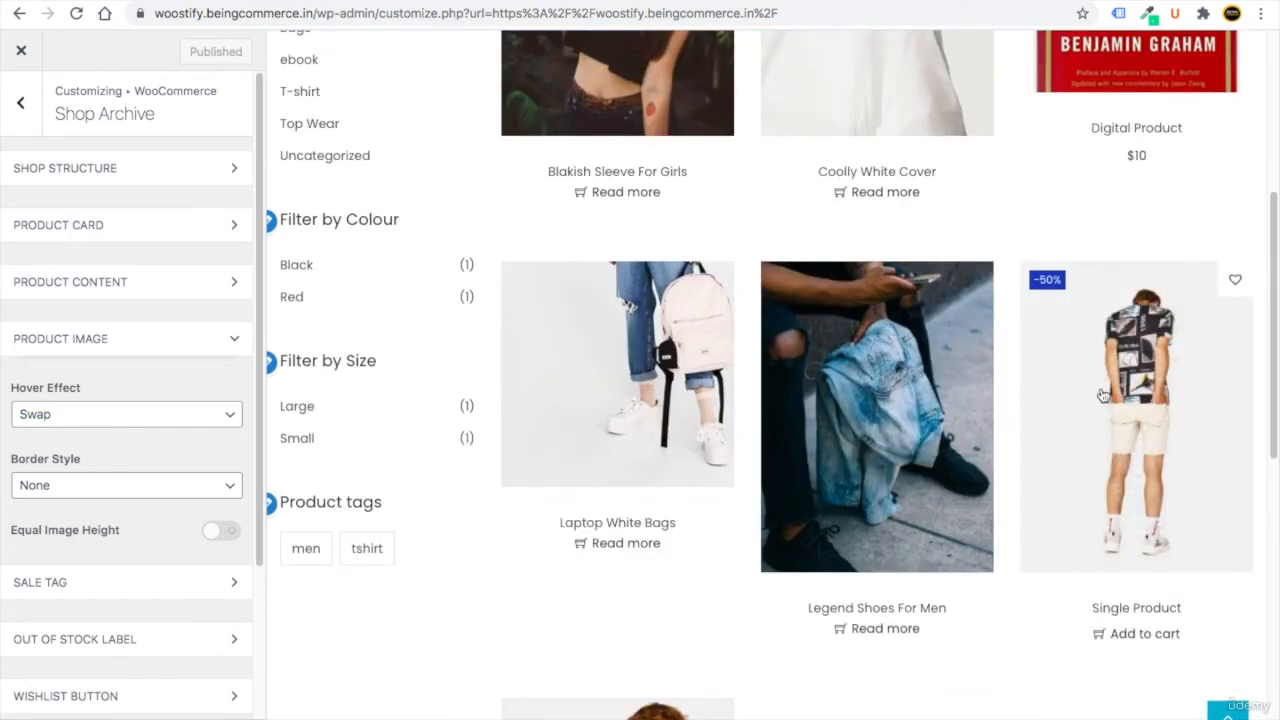
left_click(62, 414)
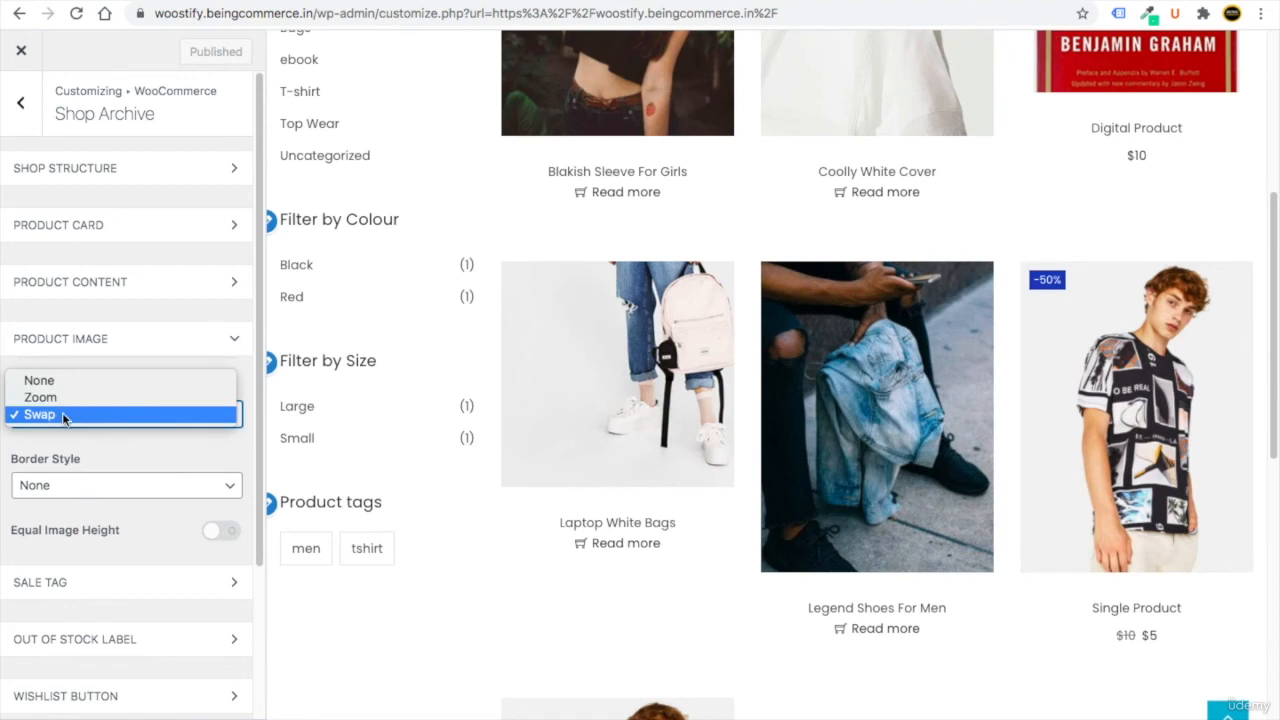
left_click(60, 397)
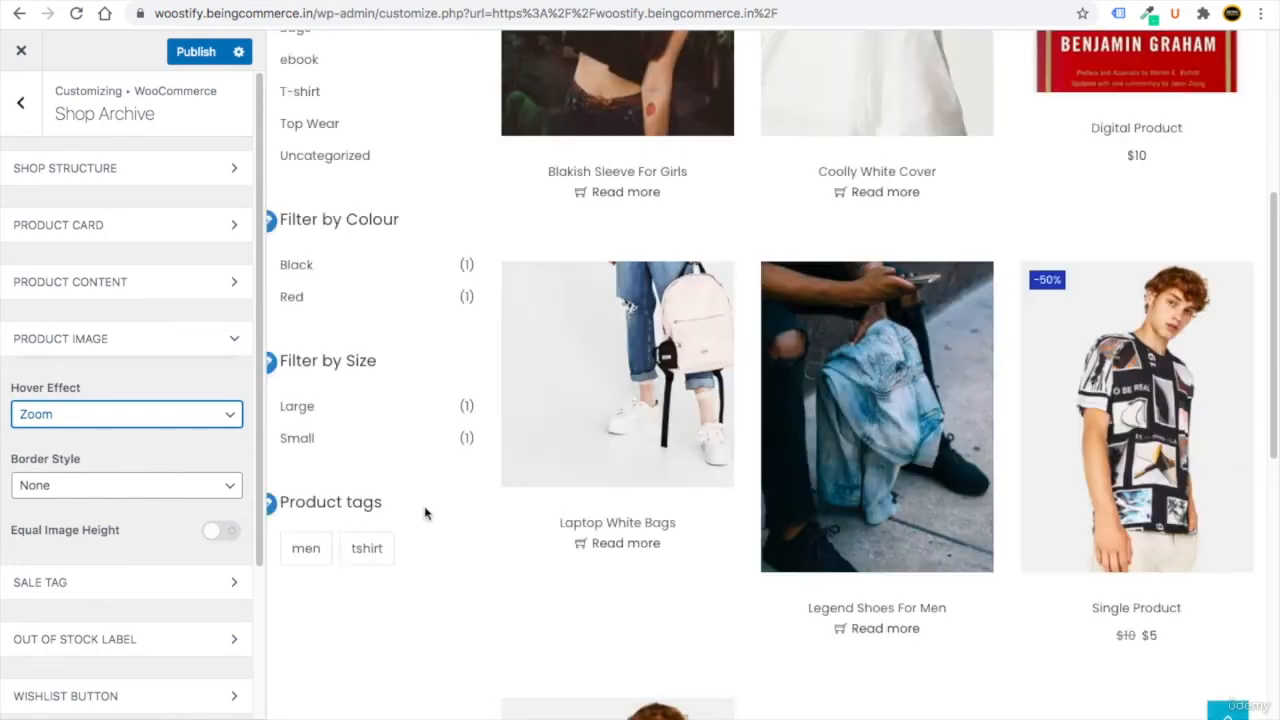
mouse_move(648, 390)
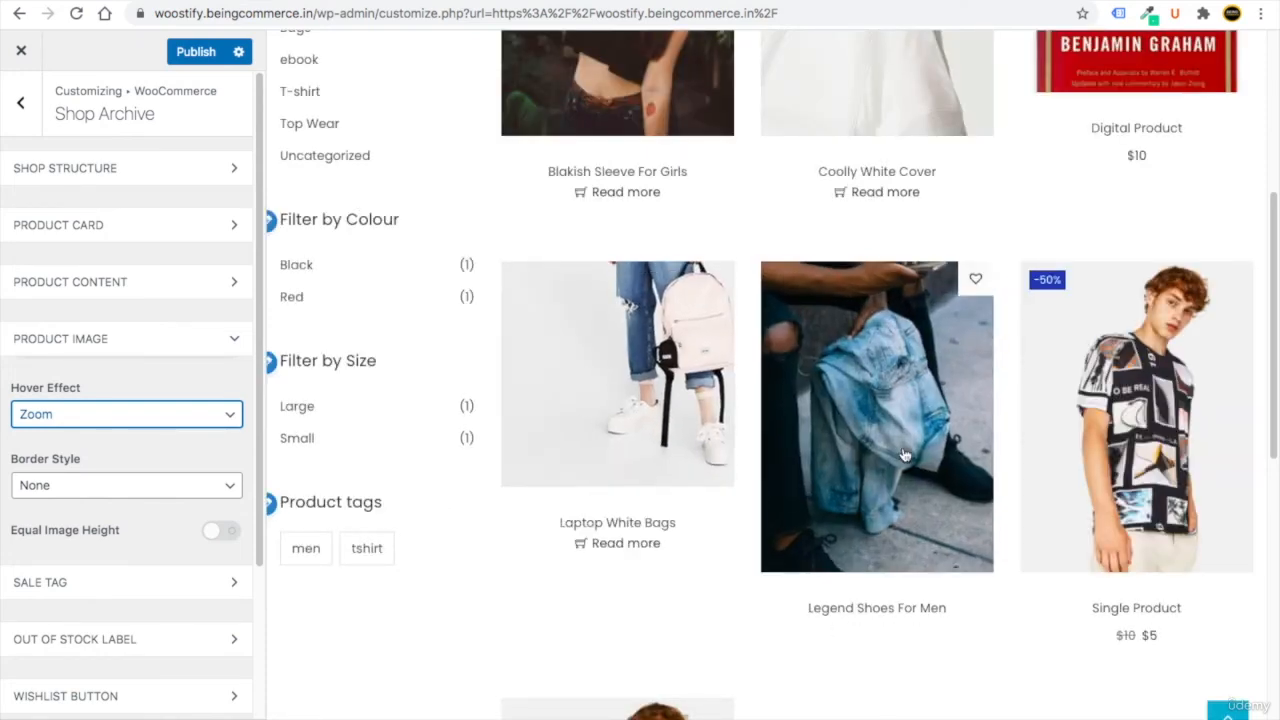
left_click(100, 338)
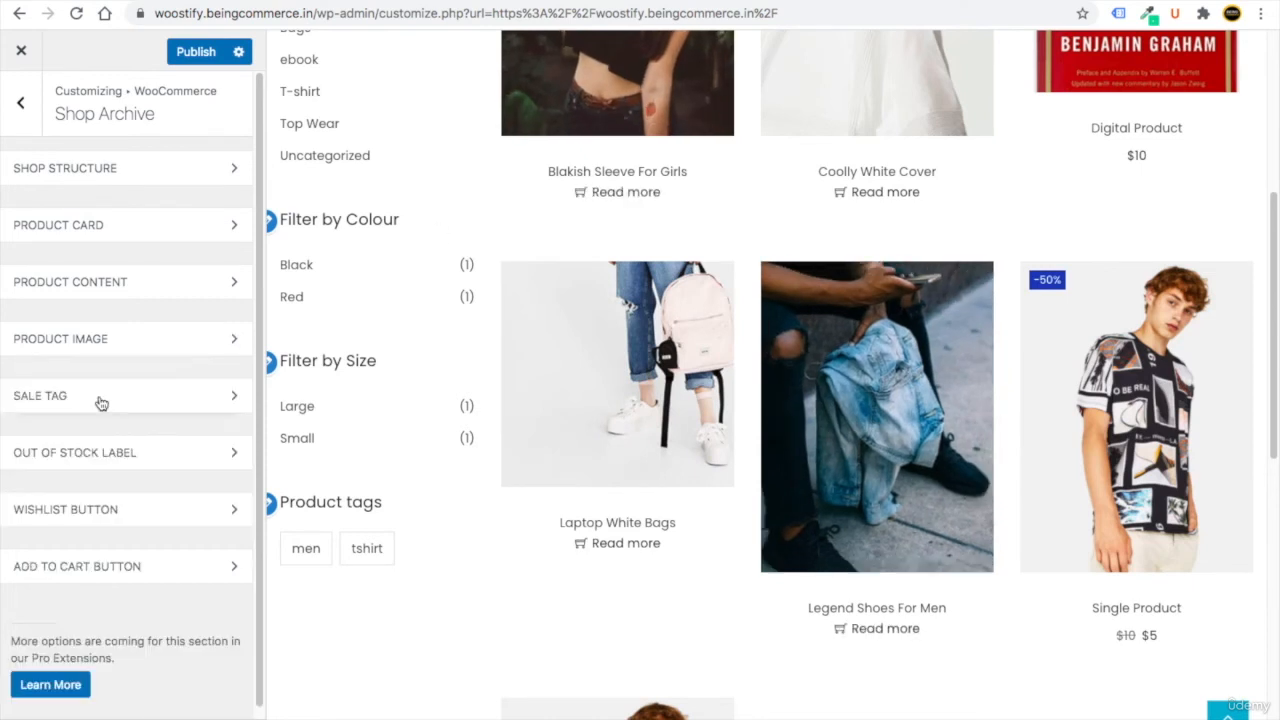
Set the sale tag background to red, leaving Sale Square switched off.
left_click(100, 396)
mouse_move(1044, 290)
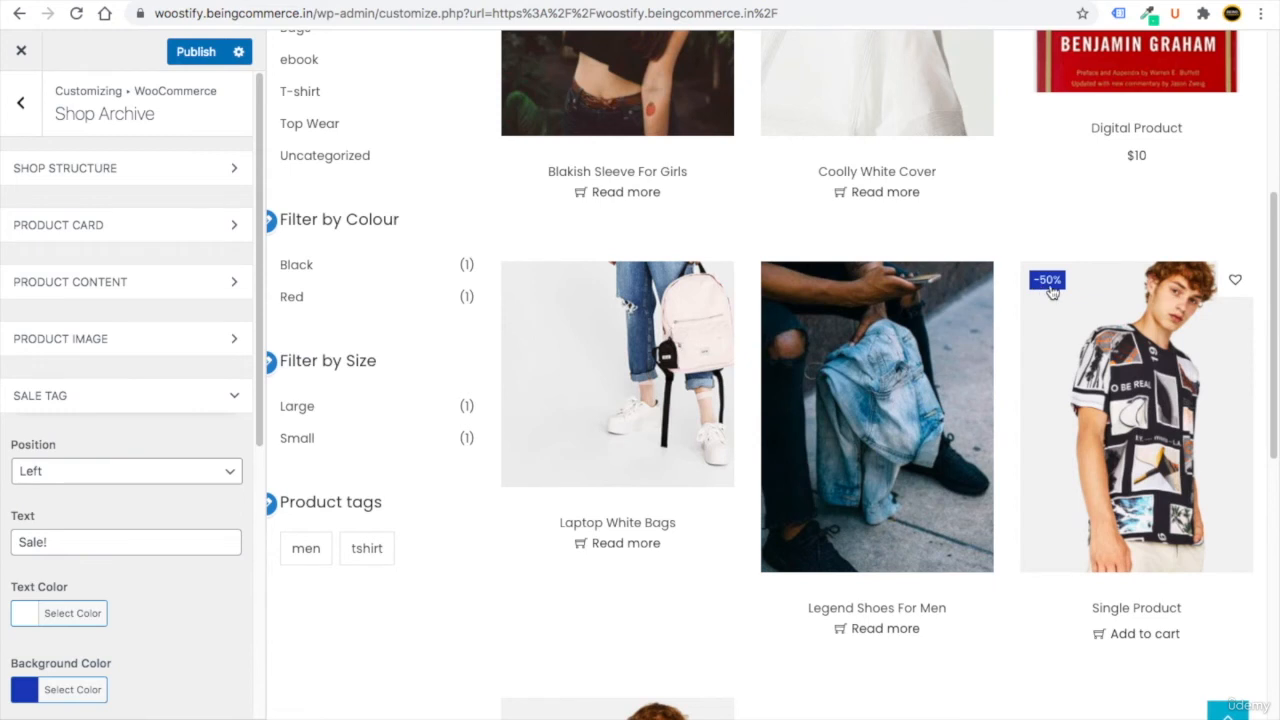
scroll(80, 540, "down", 3)
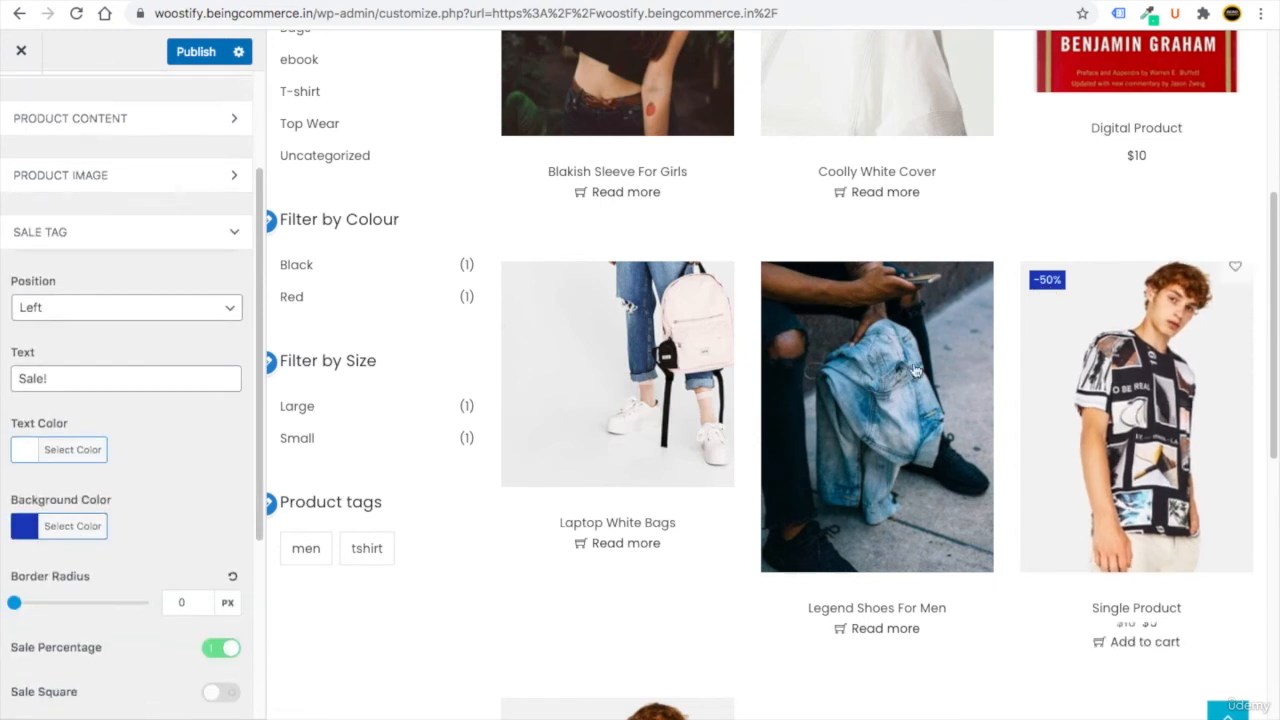
left_click(26, 528)
left_click(18, 564)
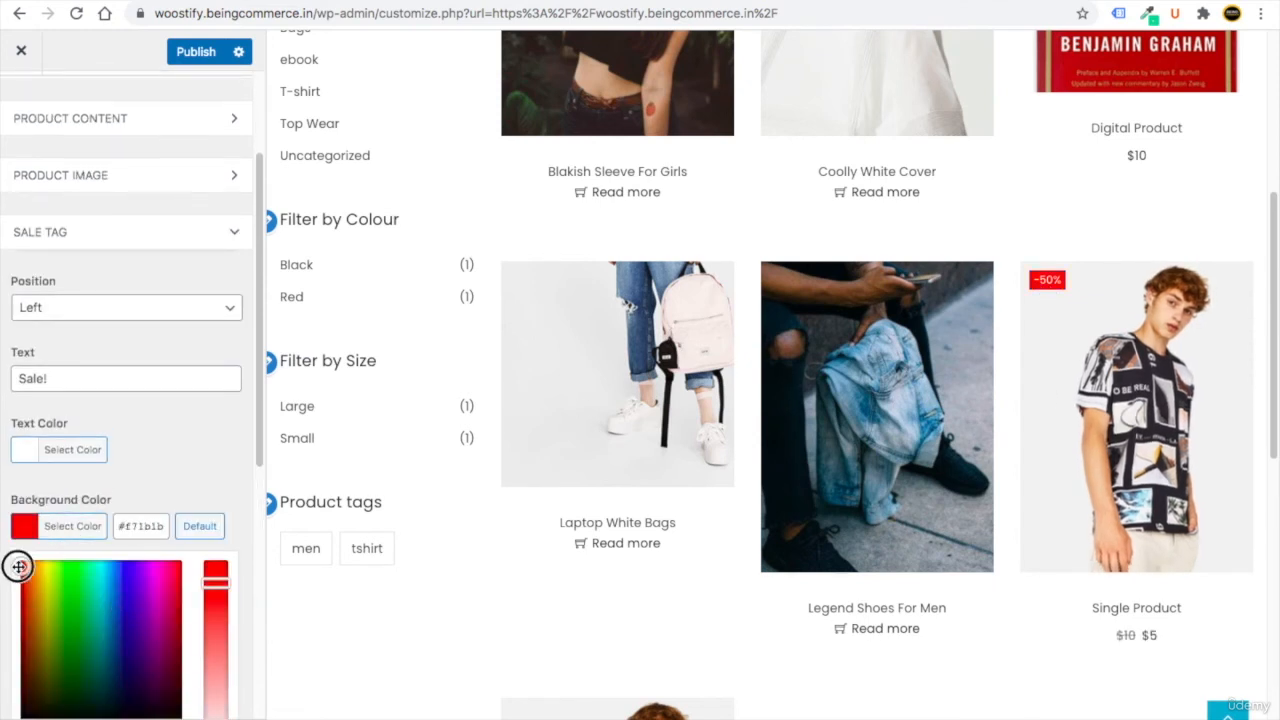
scroll(73, 457, "down", 3)
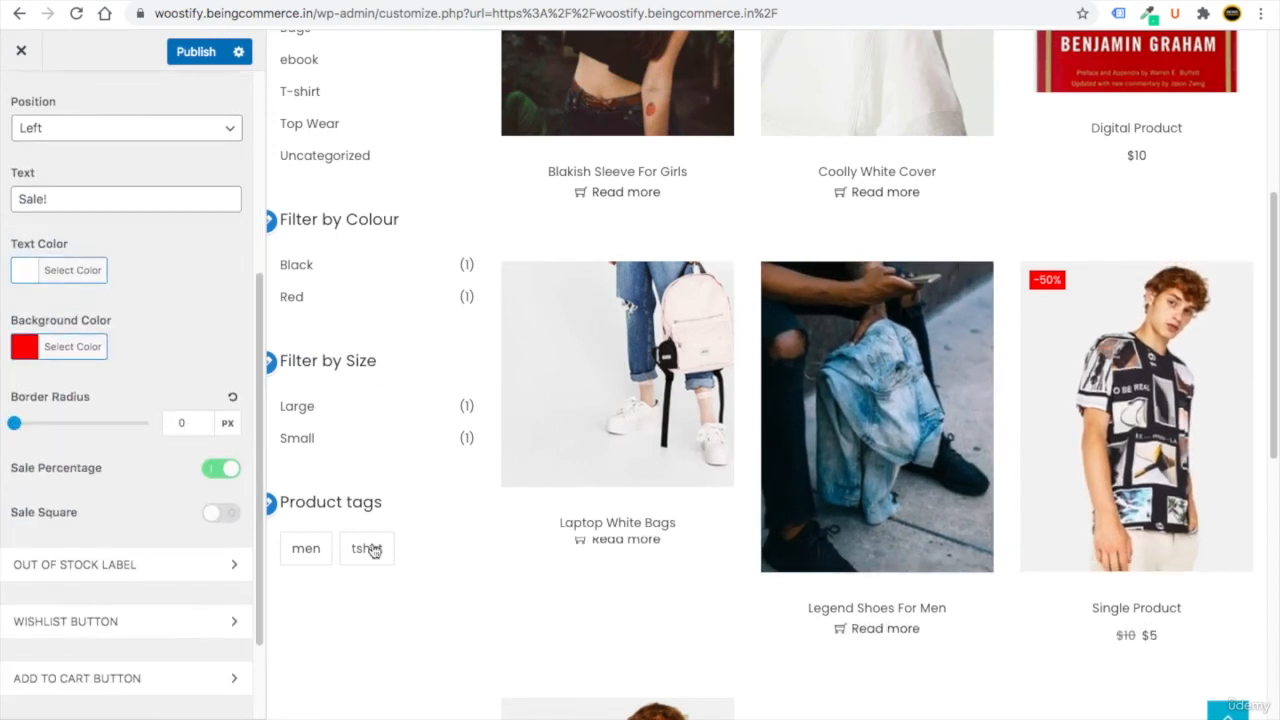
left_click(215, 516)
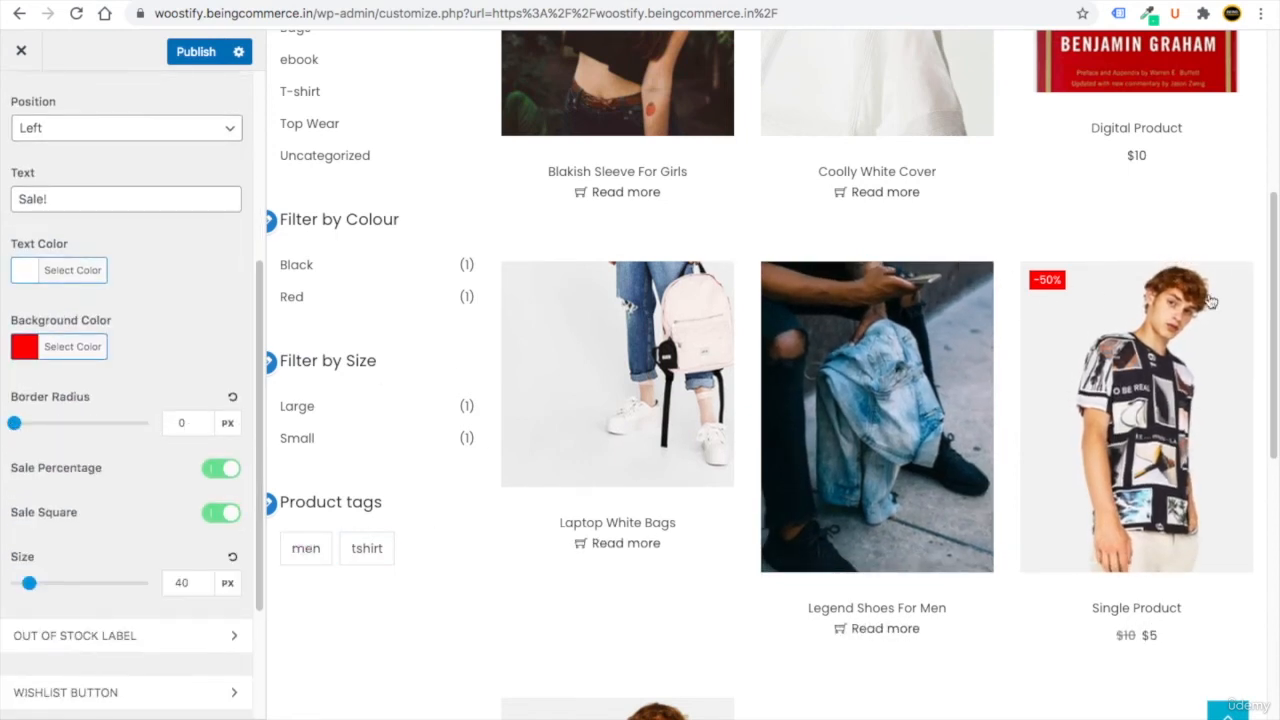
left_click(212, 514)
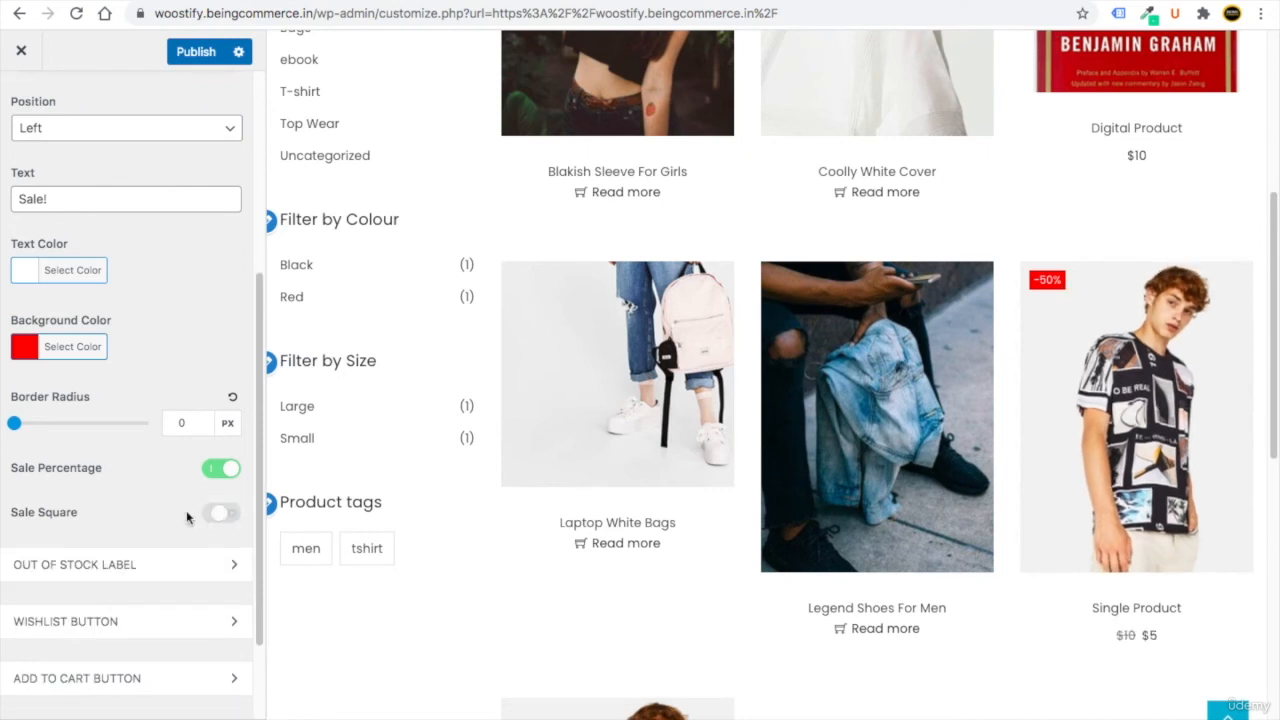
Expand the Out of Stock Label and Wishlist Button settings.
scroll(143, 520, "down", 3)
left_click(106, 443)
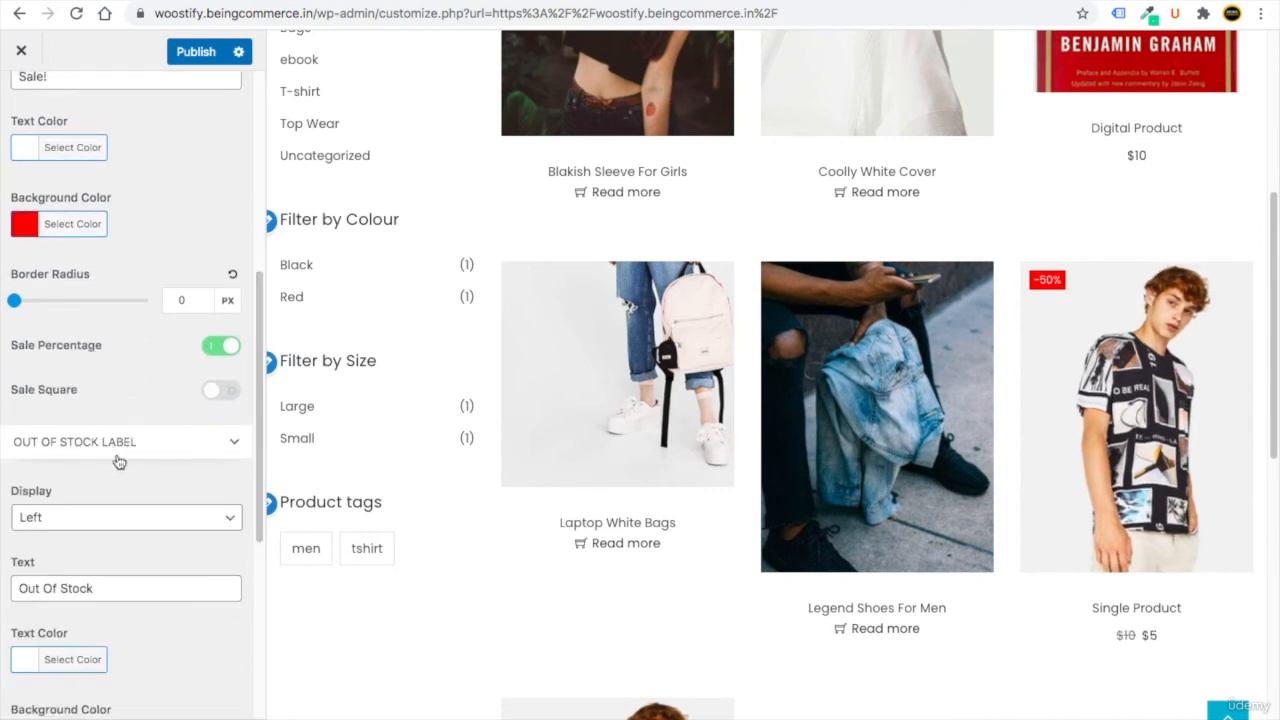
scroll(127, 478, "down", 2)
scroll(127, 471, "down", 1)
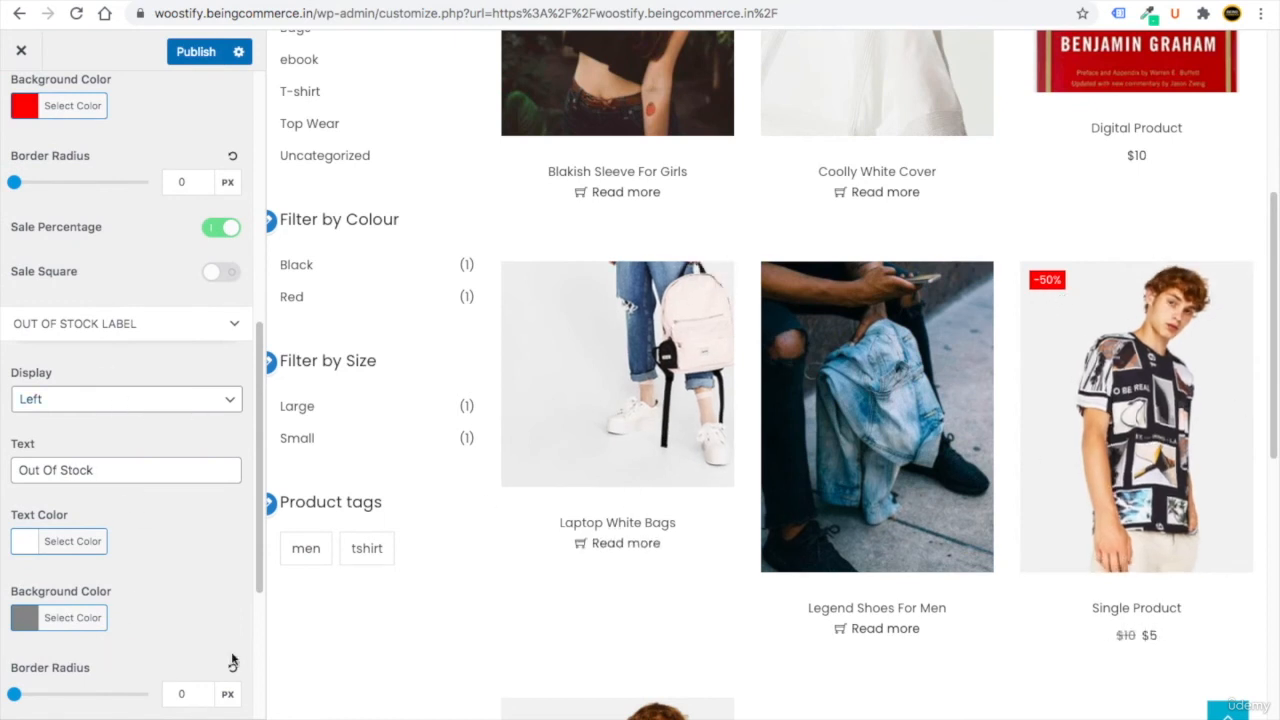
scroll(120, 514, "down", 3)
left_click(115, 500)
scroll(120, 510, "down", 1)
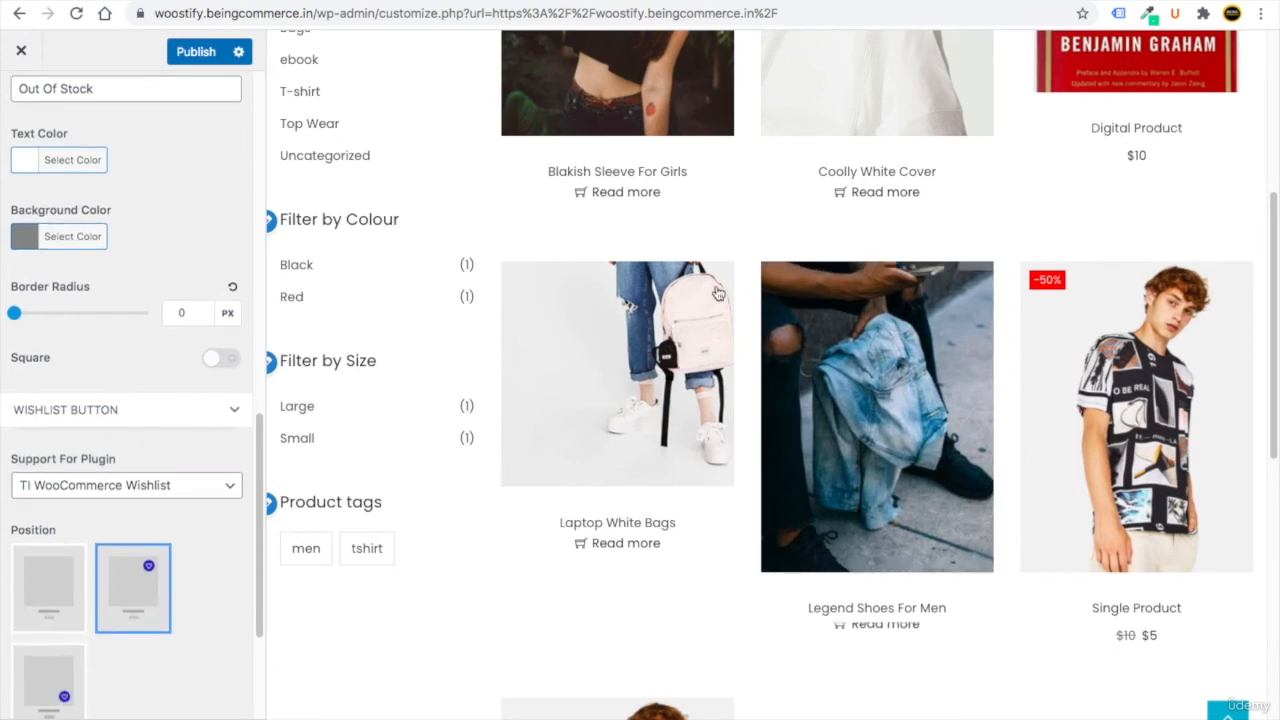
Place the wishlist heart at the bottom-right of product images after trying other positions.
mouse_move(716, 290)
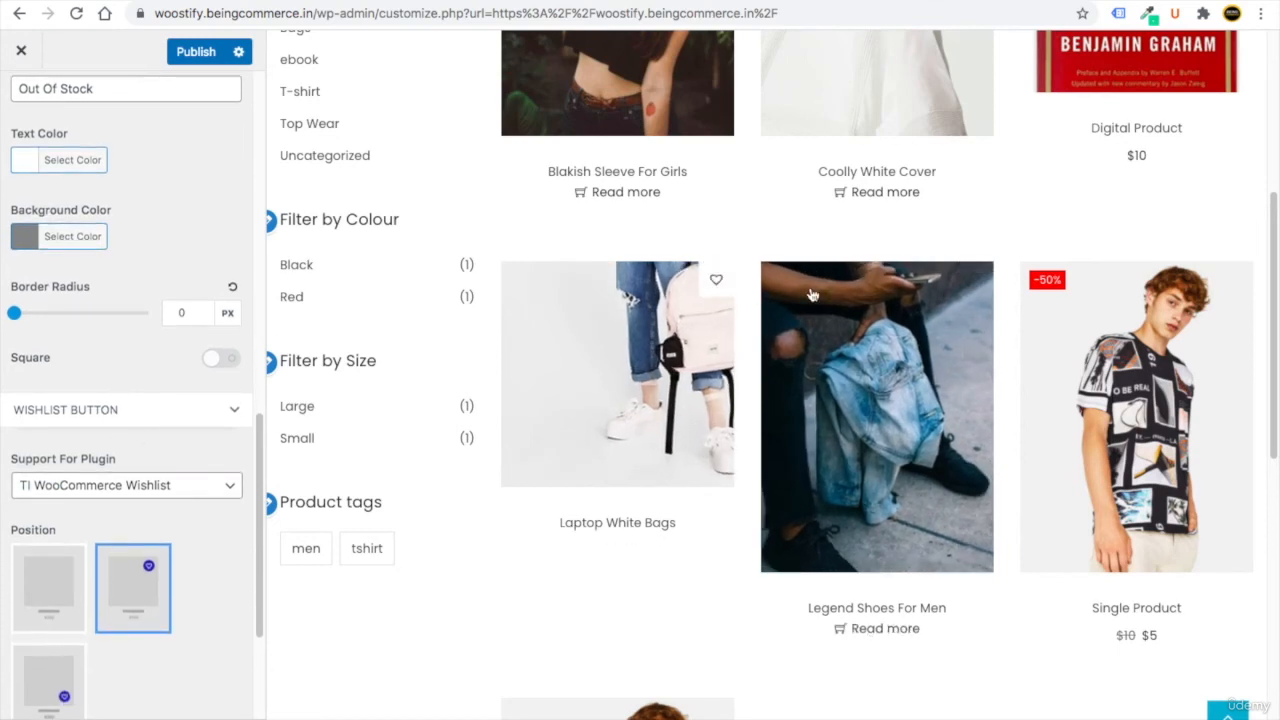
scroll(99, 558, "down", 3)
left_click(57, 520)
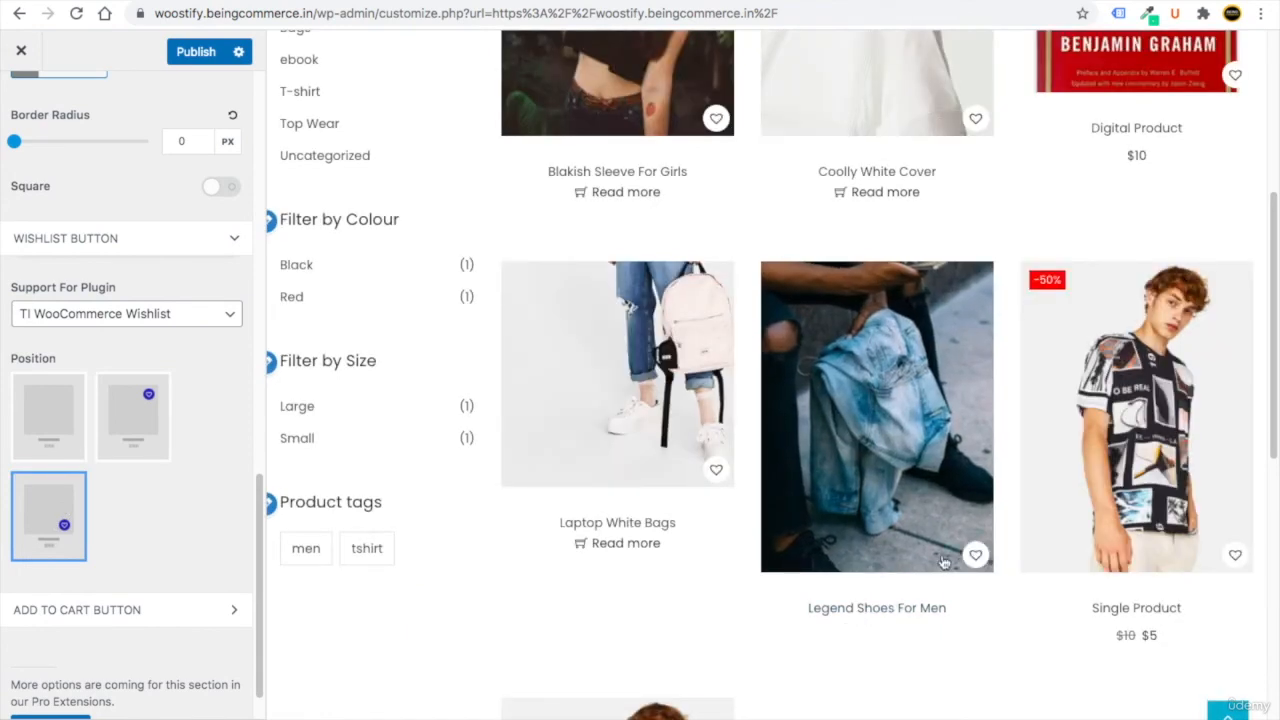
left_click(75, 425)
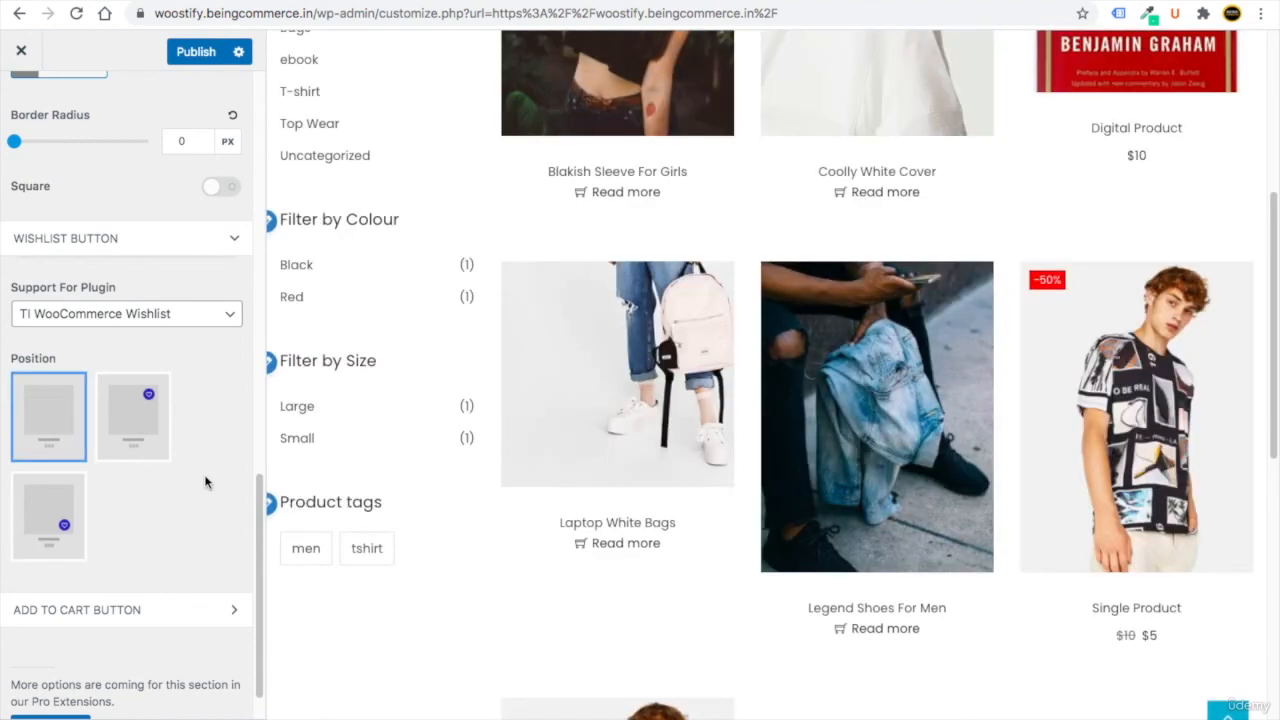
left_click(128, 416)
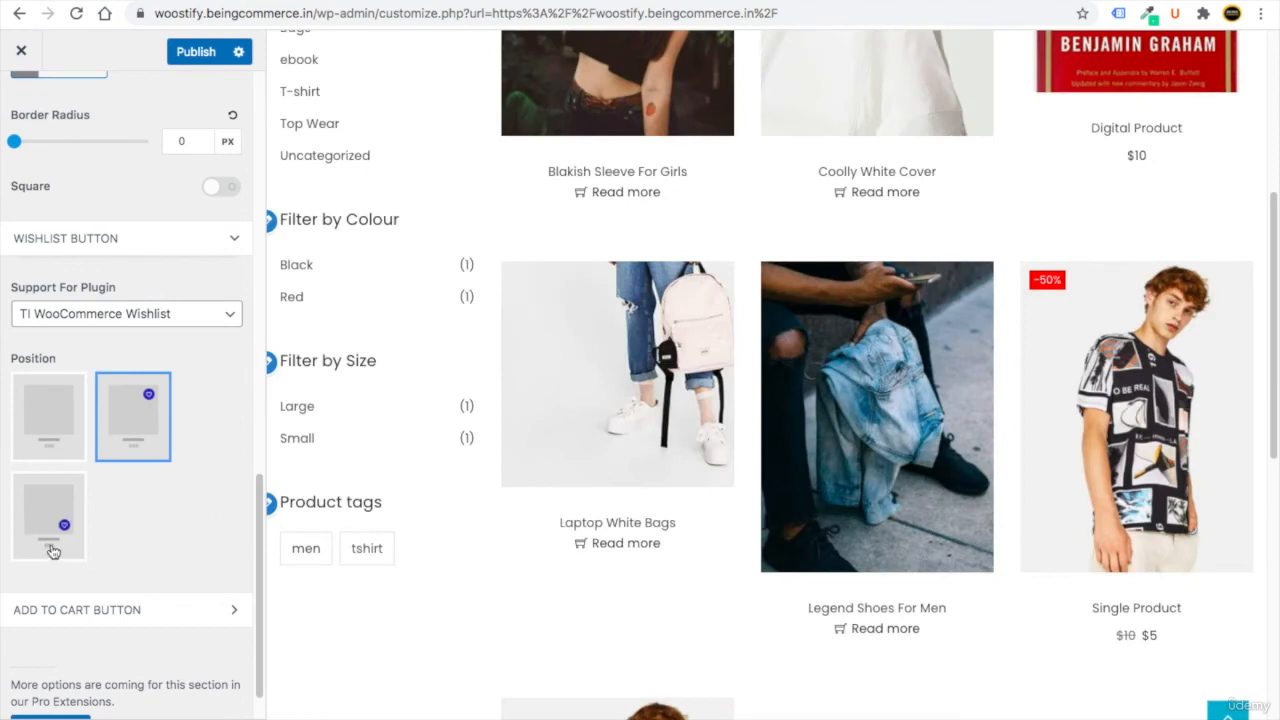
left_click(58, 545)
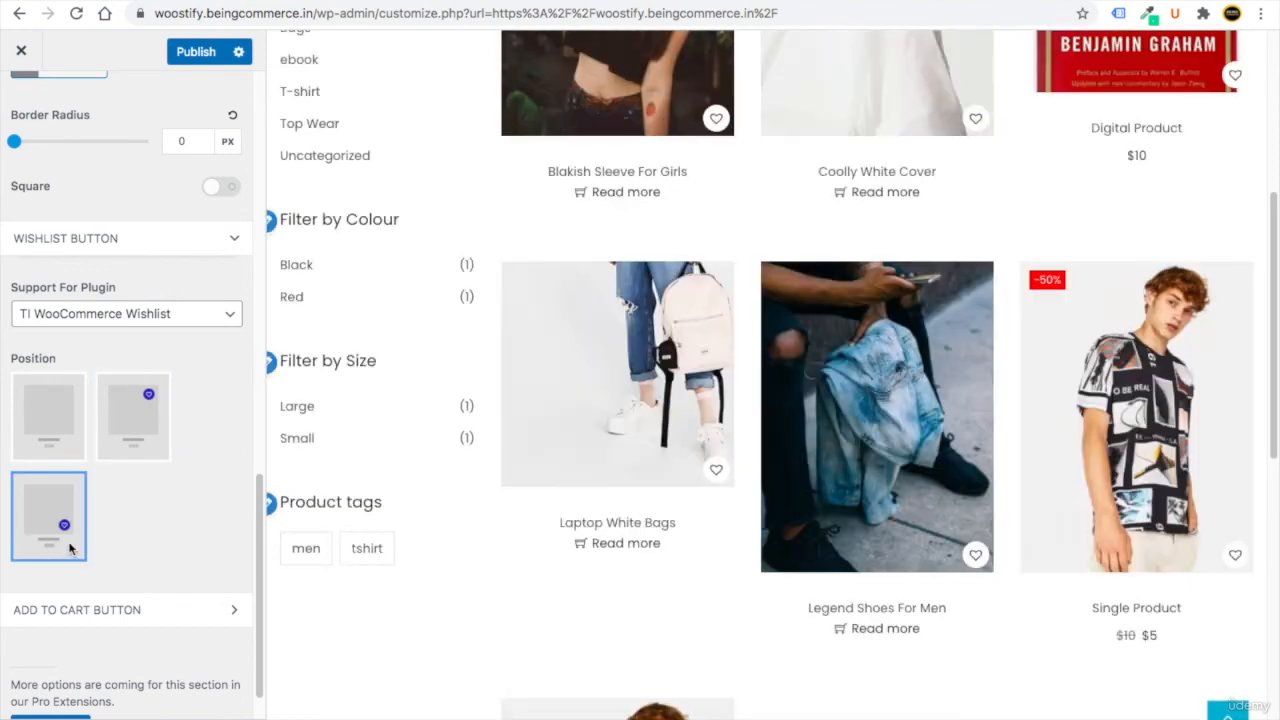
Keep Add To Cart as links under product titles after trying button and icon styles.
scroll(70, 548, "down", 1)
left_click(92, 560)
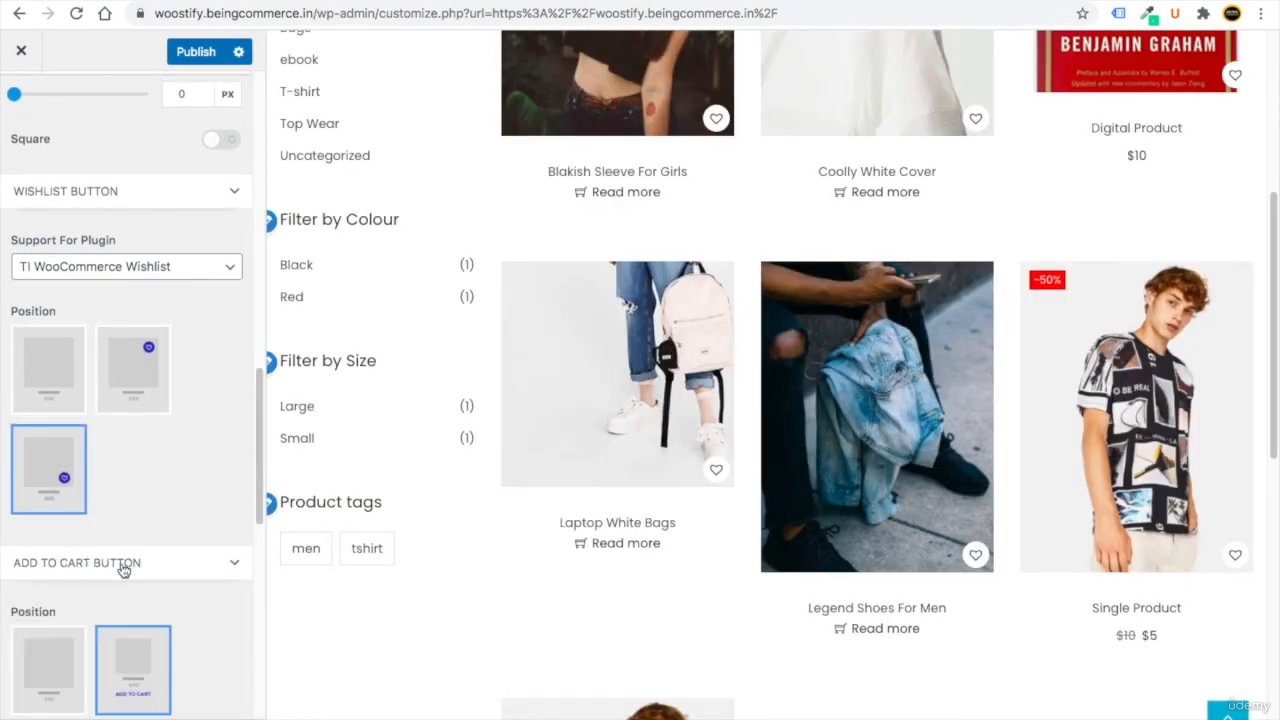
scroll(130, 571, "down", 4)
scroll(138, 574, "up", 1)
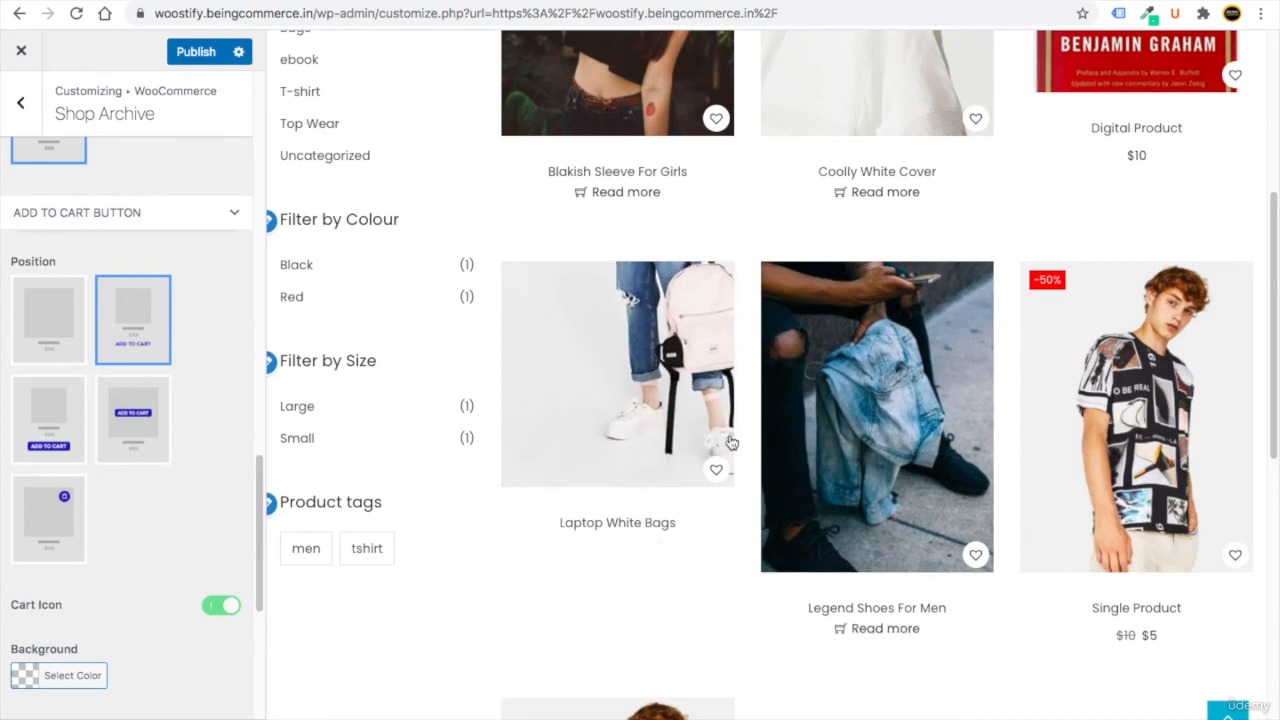
scroll(634, 200, "up", 4)
scroll(73, 450, "down", 1)
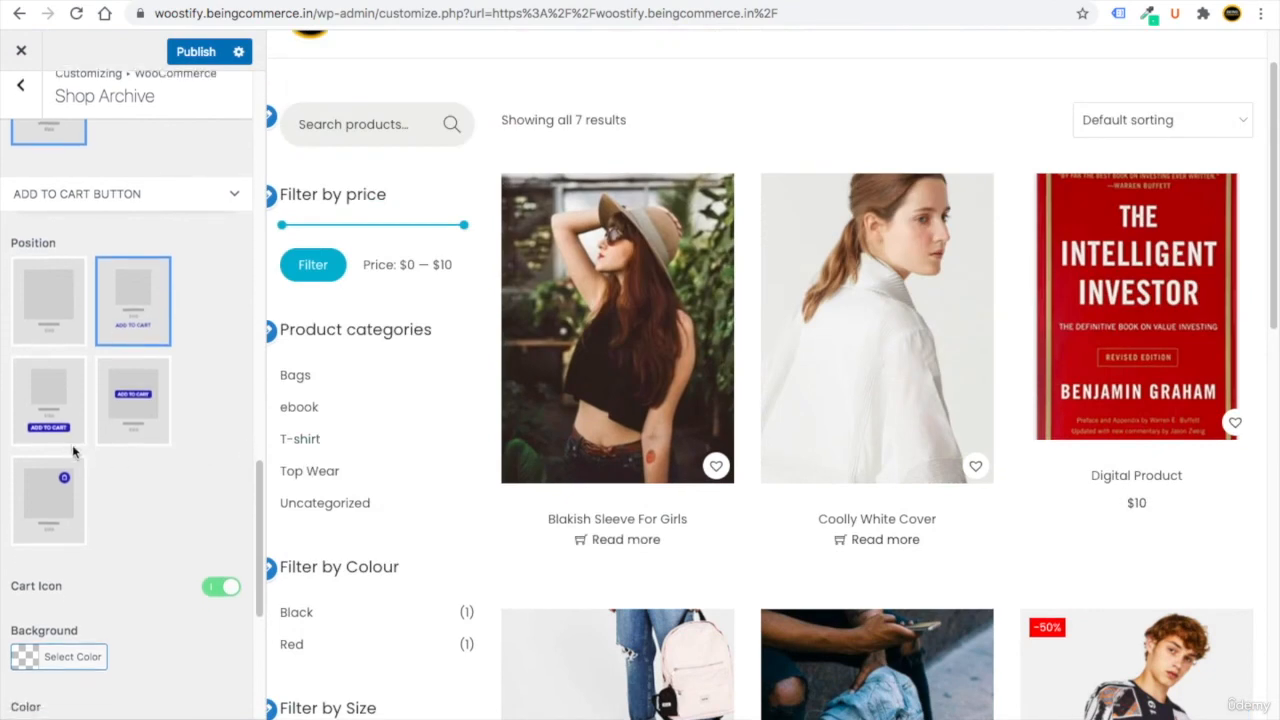
left_click(49, 380)
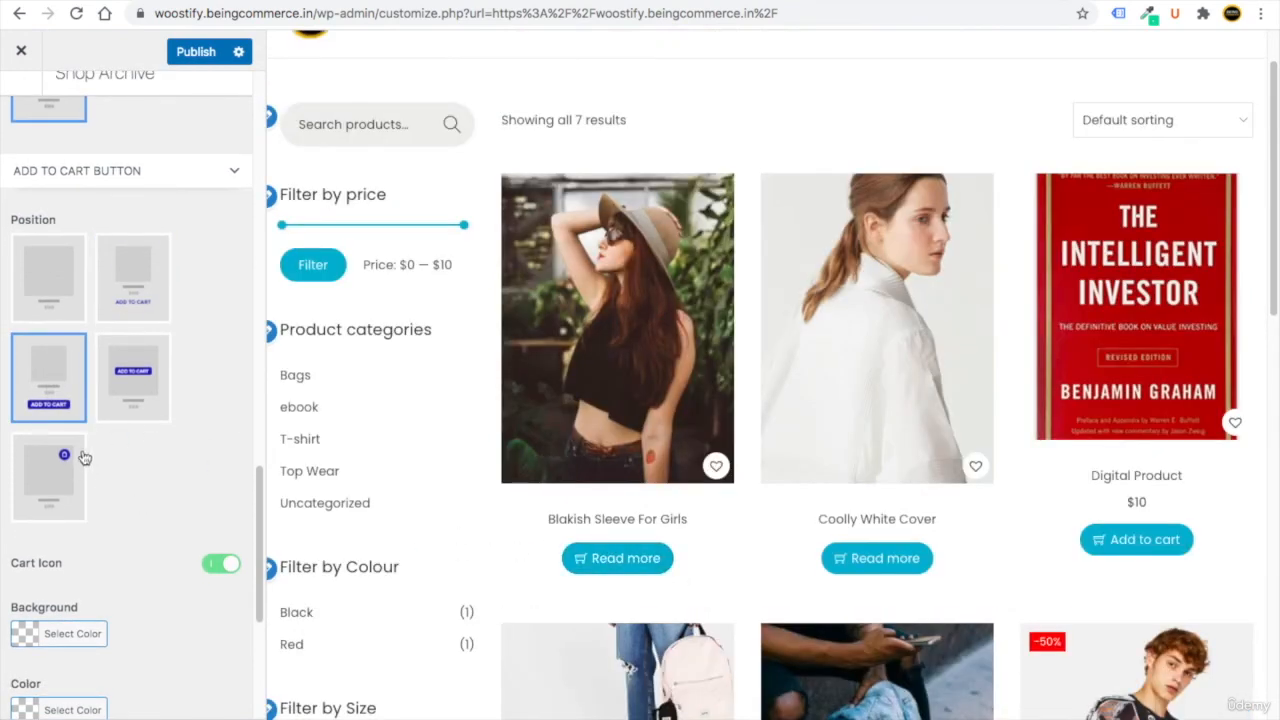
left_click(62, 450)
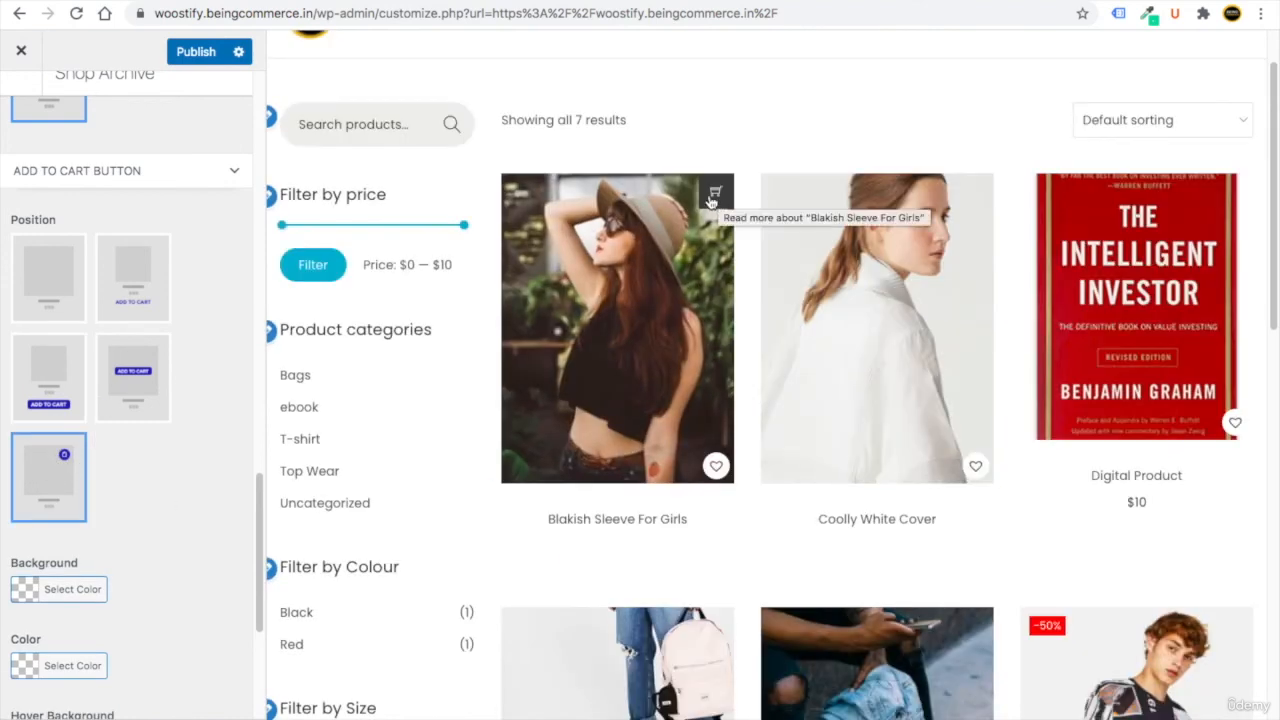
scroll(50, 600, "down", 3)
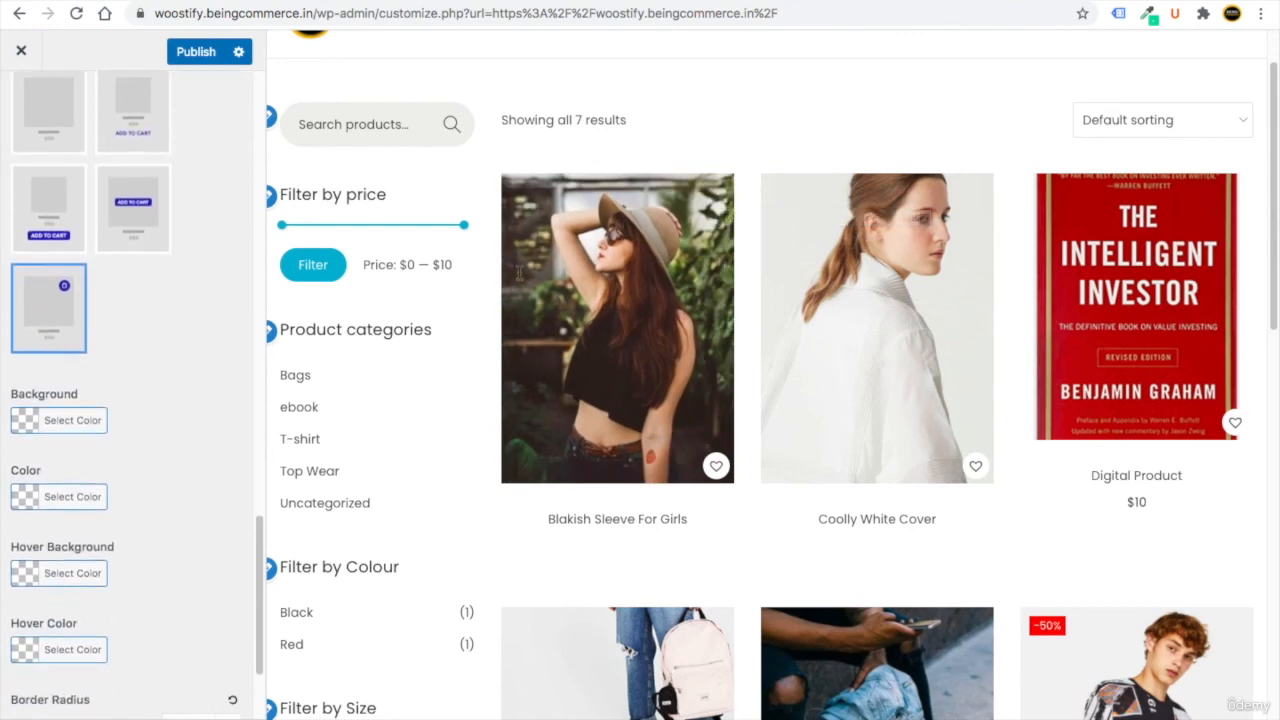
scroll(130, 400, "up", 1)
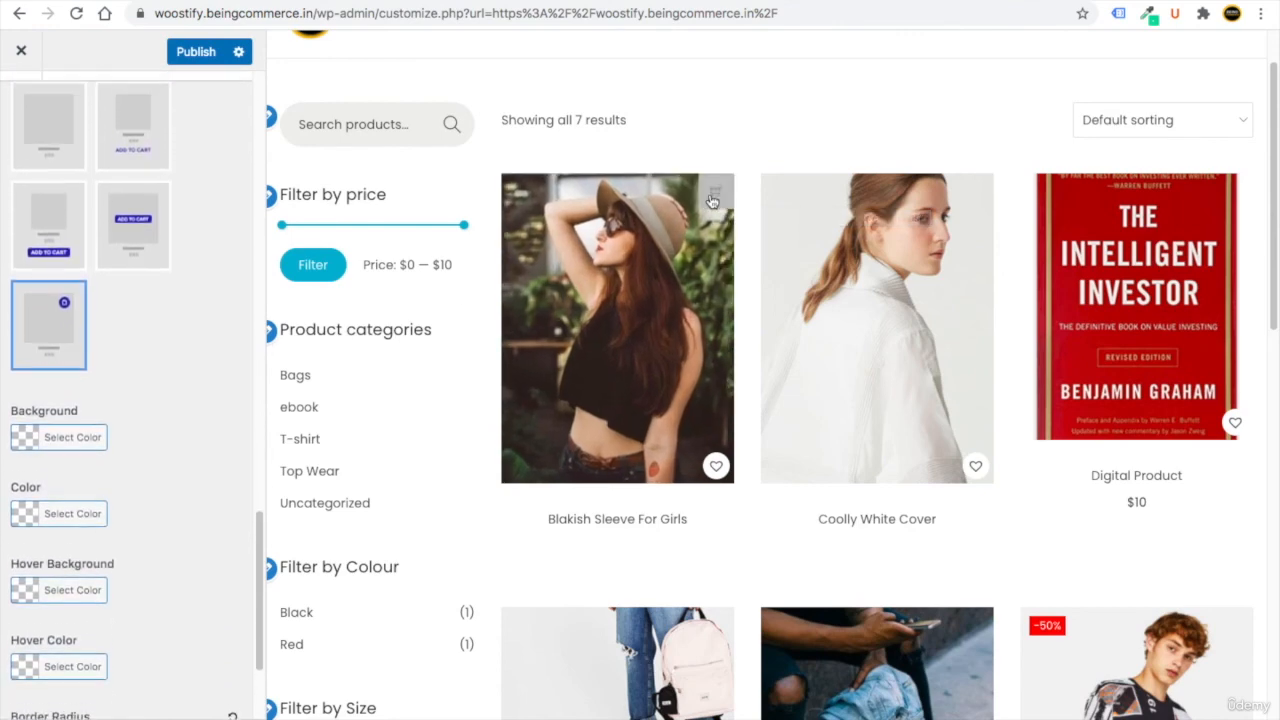
left_click(127, 163)
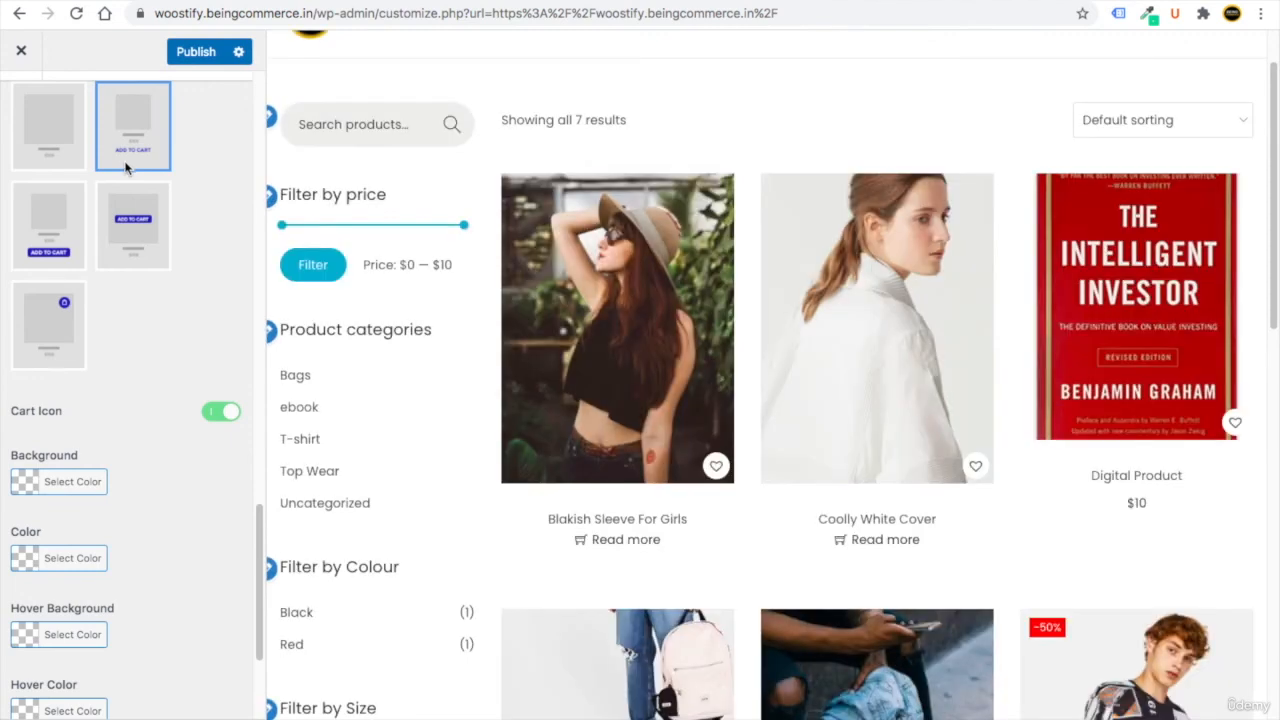
scroll(143, 360, "up", 10)
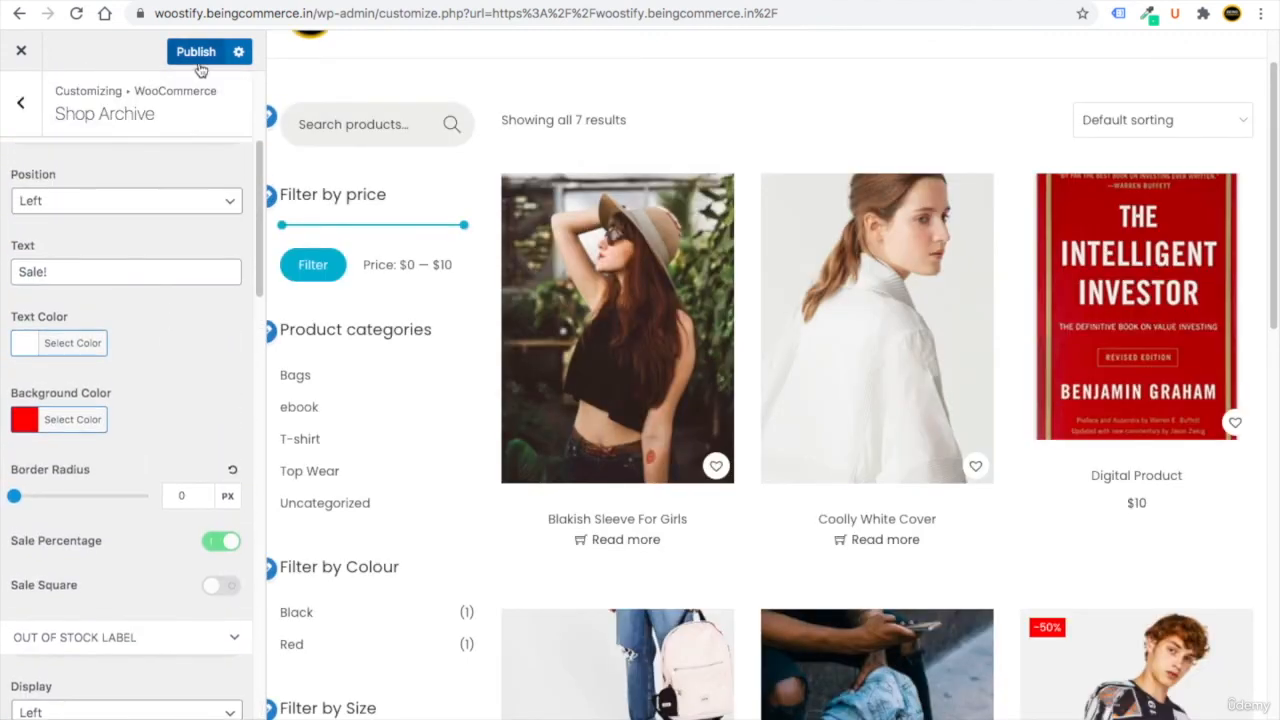
Publish the shop archive changes and open the Product Single settings.
left_click(196, 52)
left_click(20, 102)
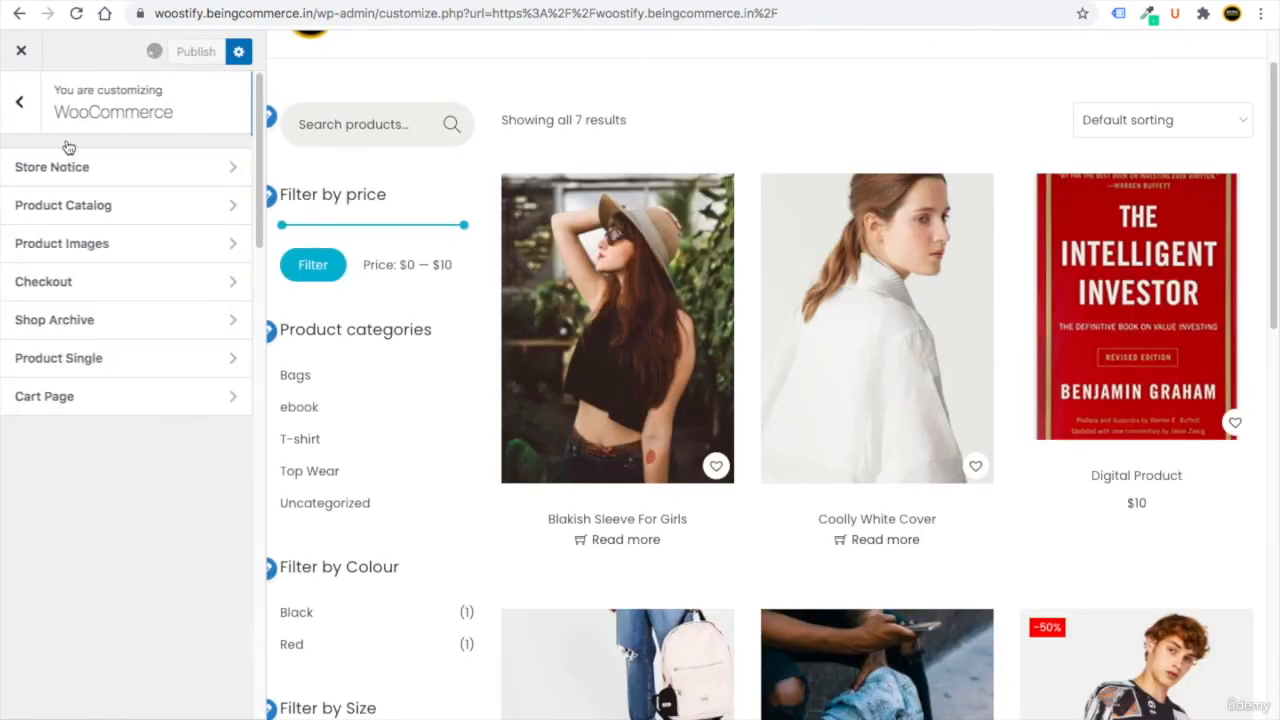
left_click(122, 362)
scroll(714, 466, "up", 1)
scroll(714, 466, "down", 10)
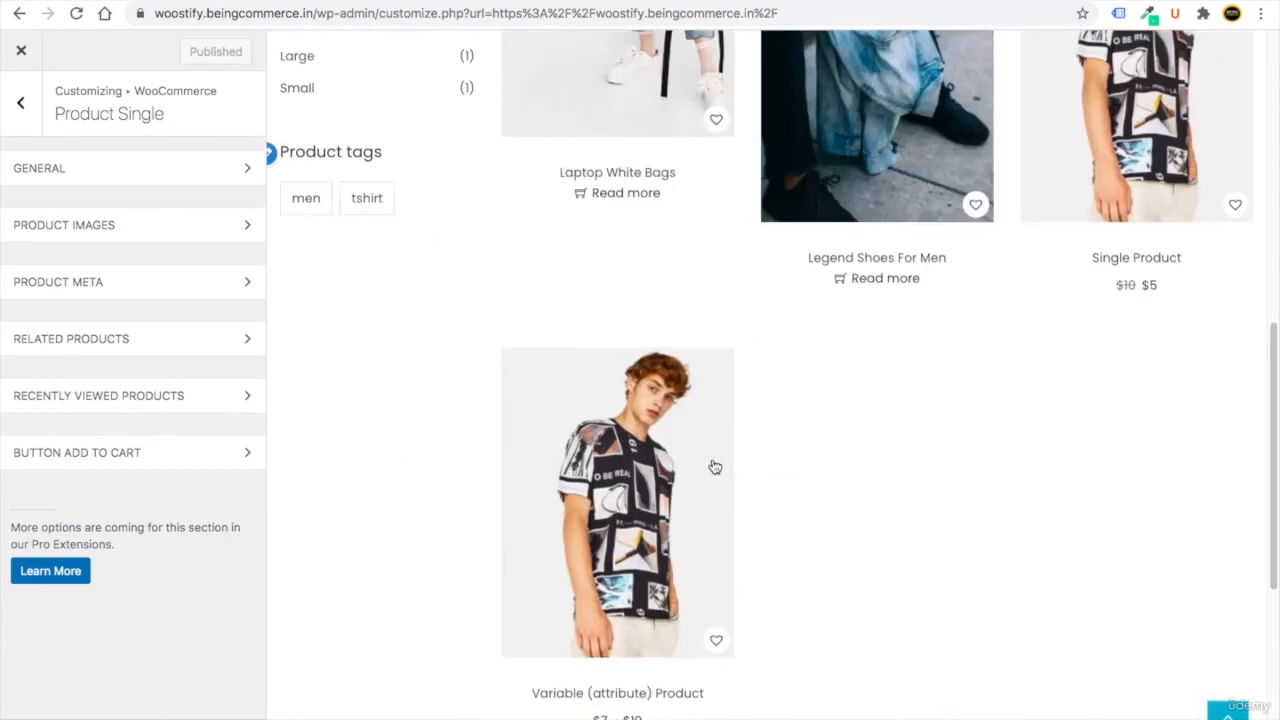
Preview the Variable (attribute) Product page and expand its General single-product settings.
left_click(578, 498)
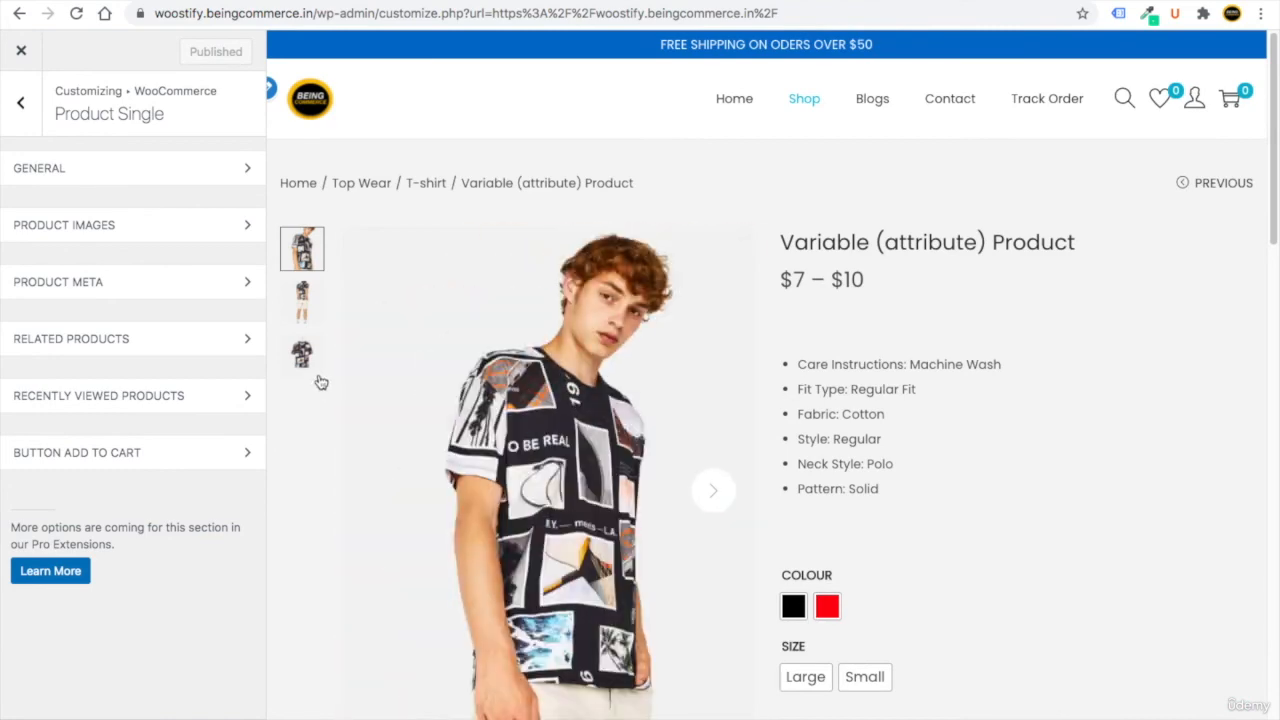
left_click(55, 172)
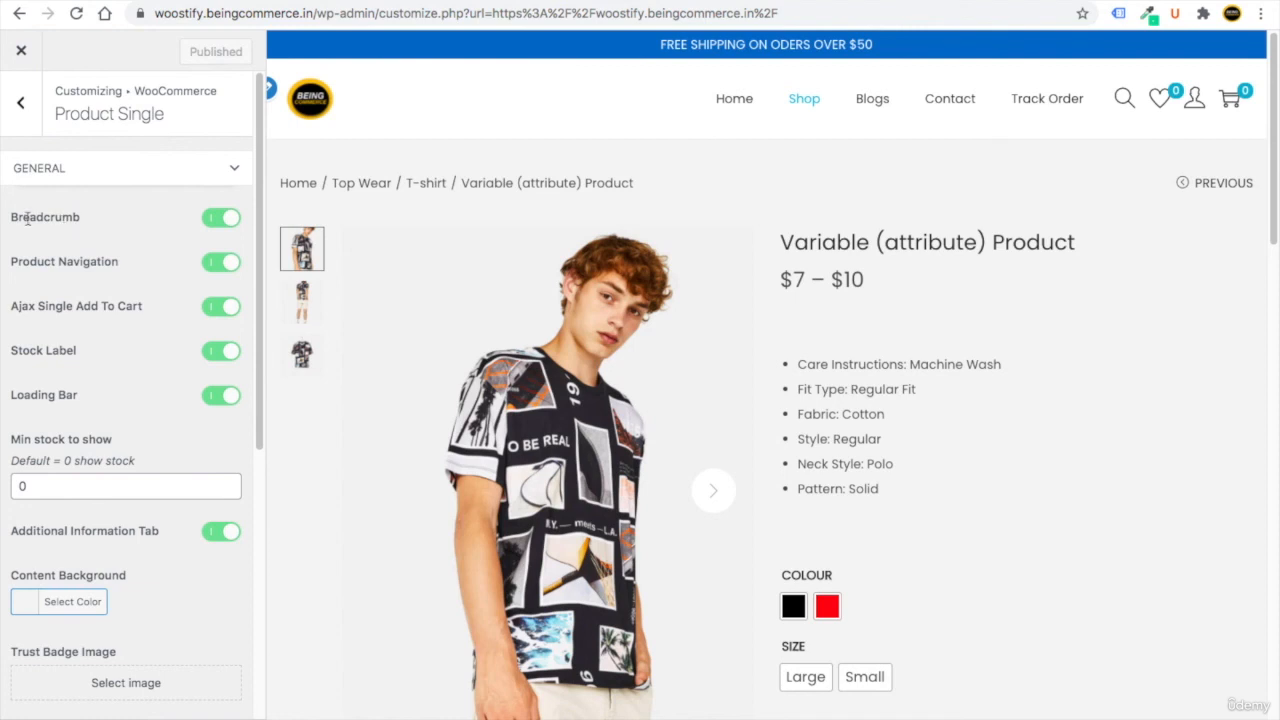
left_click_drag(659, 178, 478, 183)
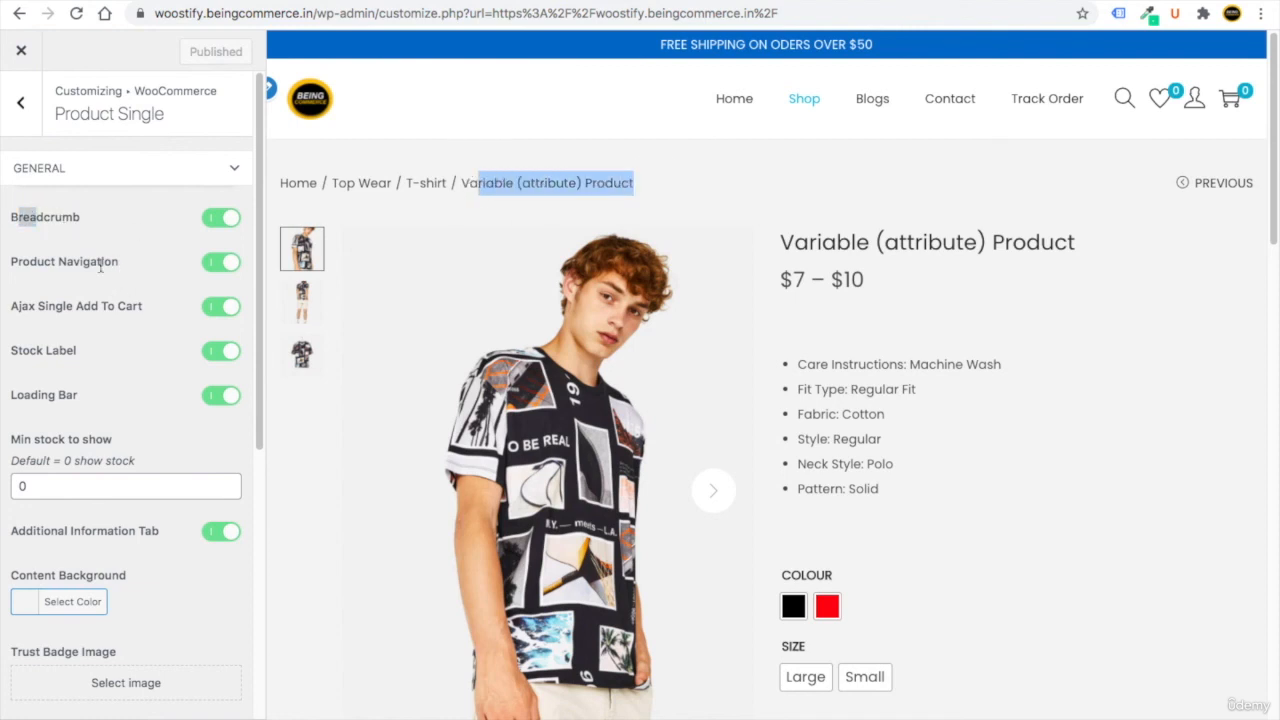
mouse_move(1226, 178)
scroll(934, 457, "down", 3)
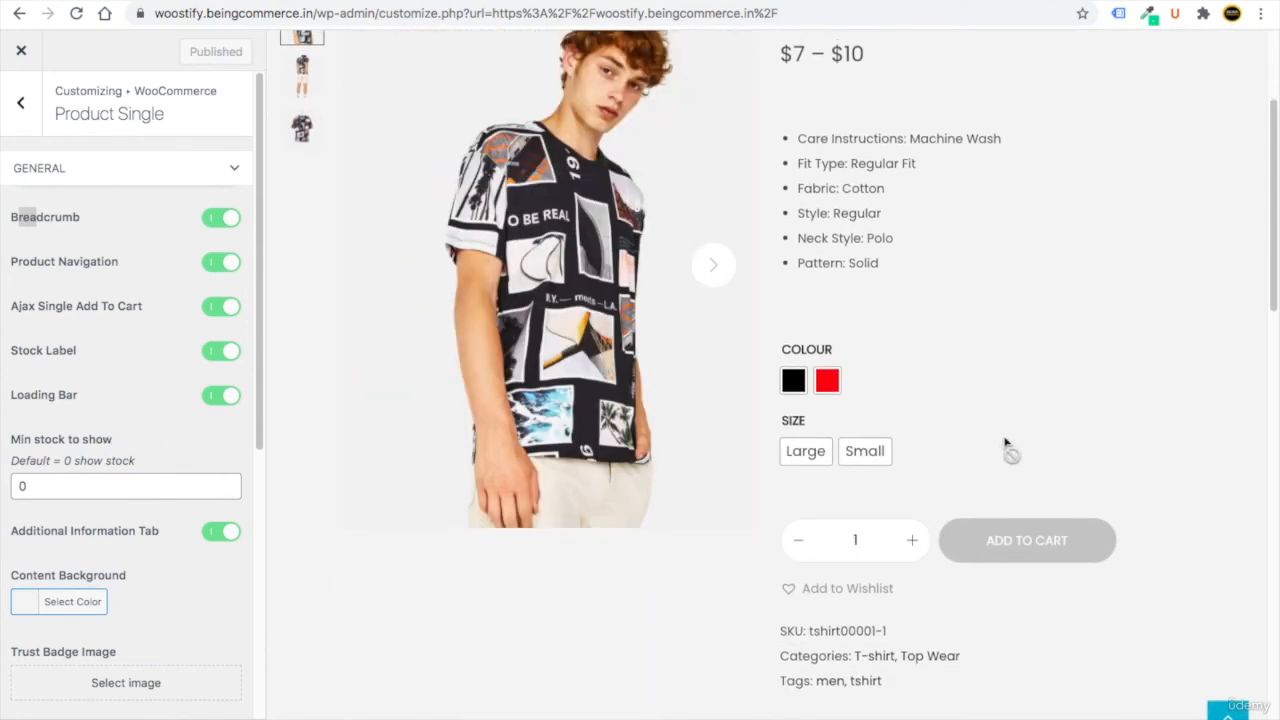
scroll(1006, 449, "up", 3)
Turn the product page Breadcrumb off and then back on.
left_click(132, 243)
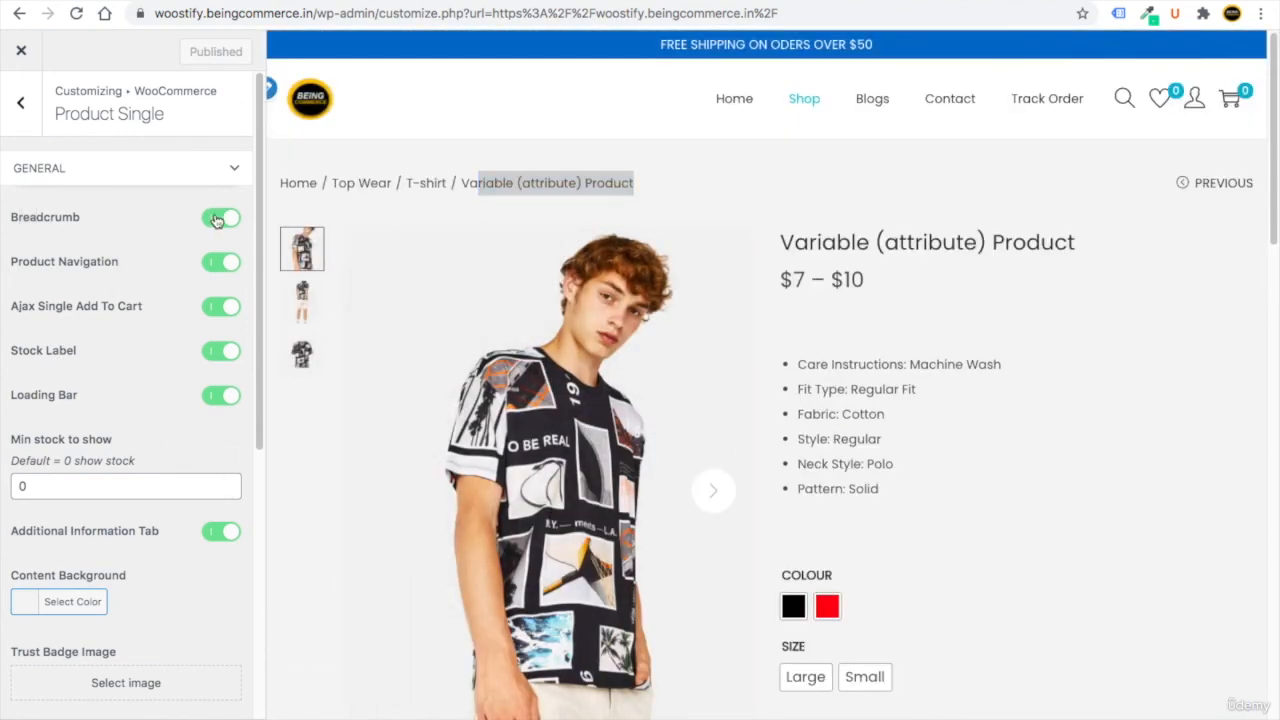
left_click(216, 220)
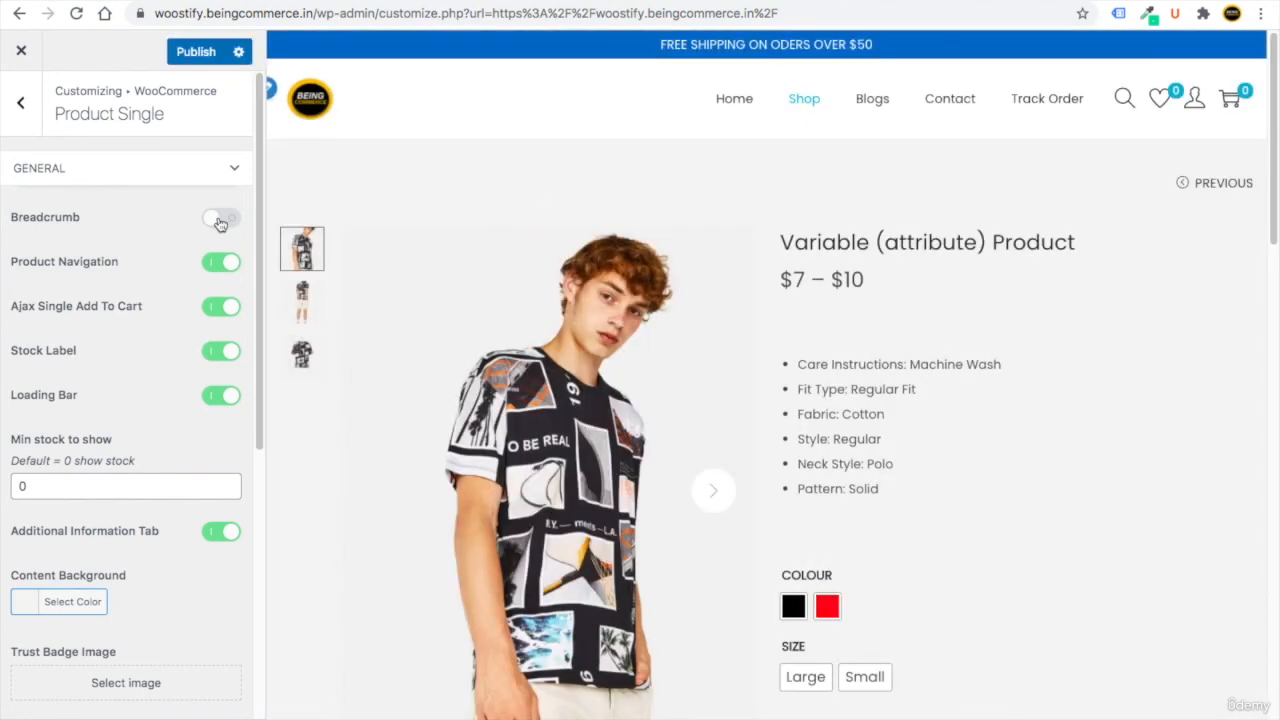
left_click(220, 220)
scroll(40, 438, "down", 5)
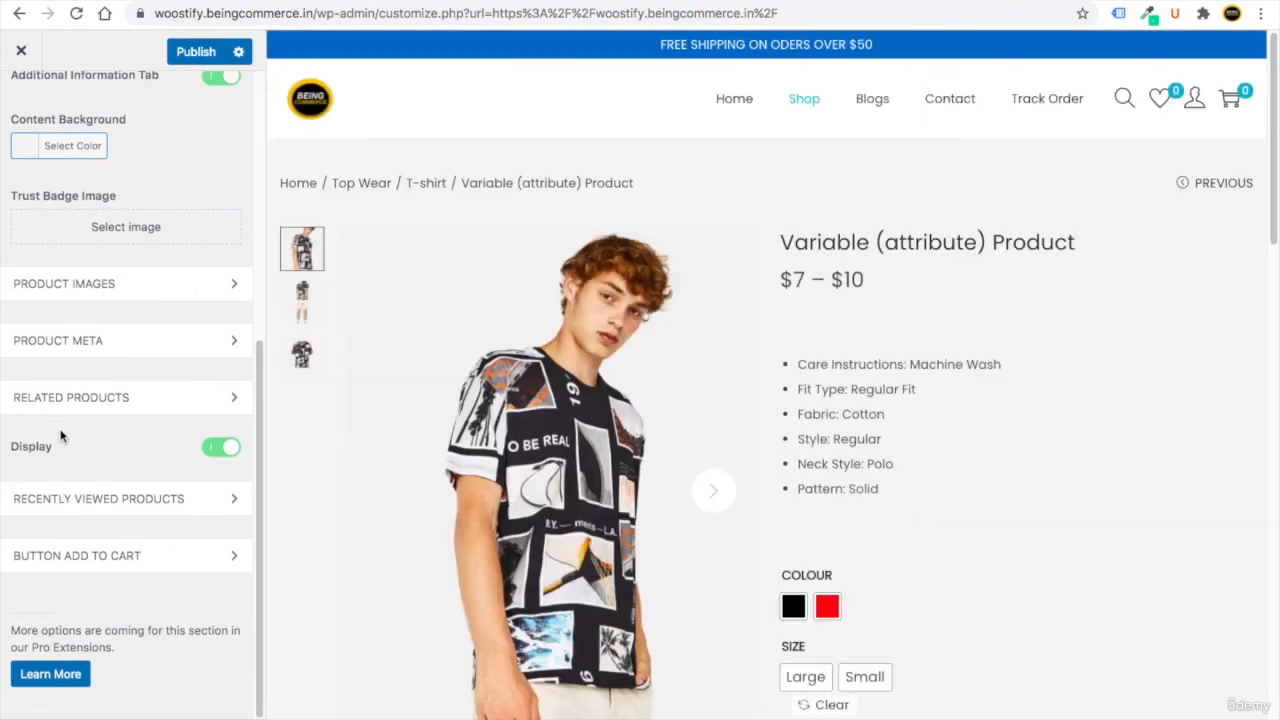
scroll(100, 500, "up", 3)
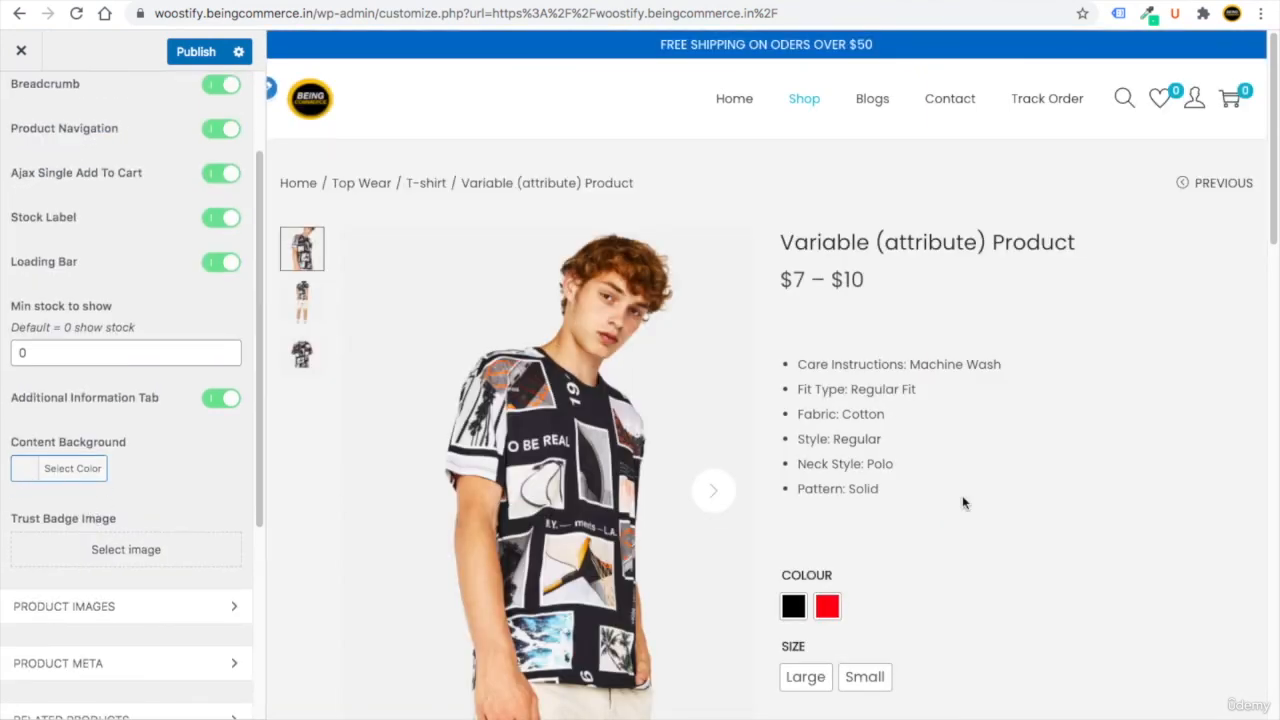
Set the product Content Background colour to white (#ffffff).
left_click(25, 468)
left_click(21, 503)
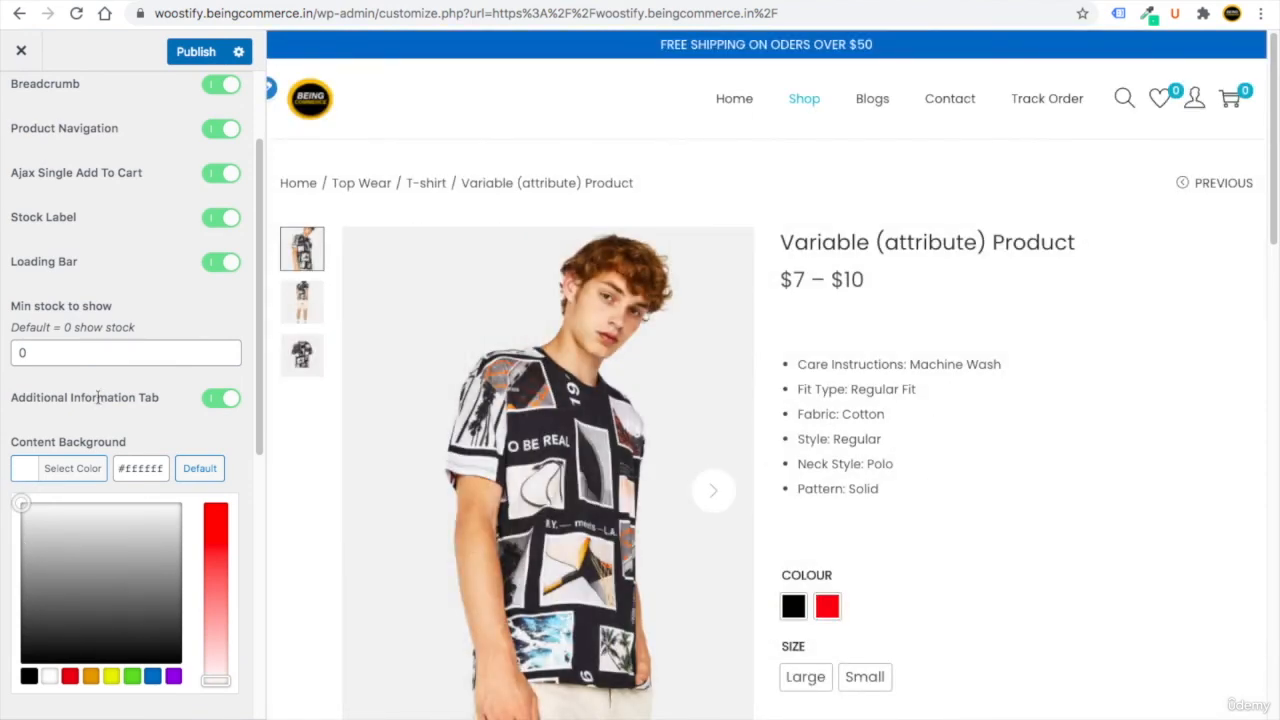
left_click(150, 413)
scroll(170, 414, "down", 2)
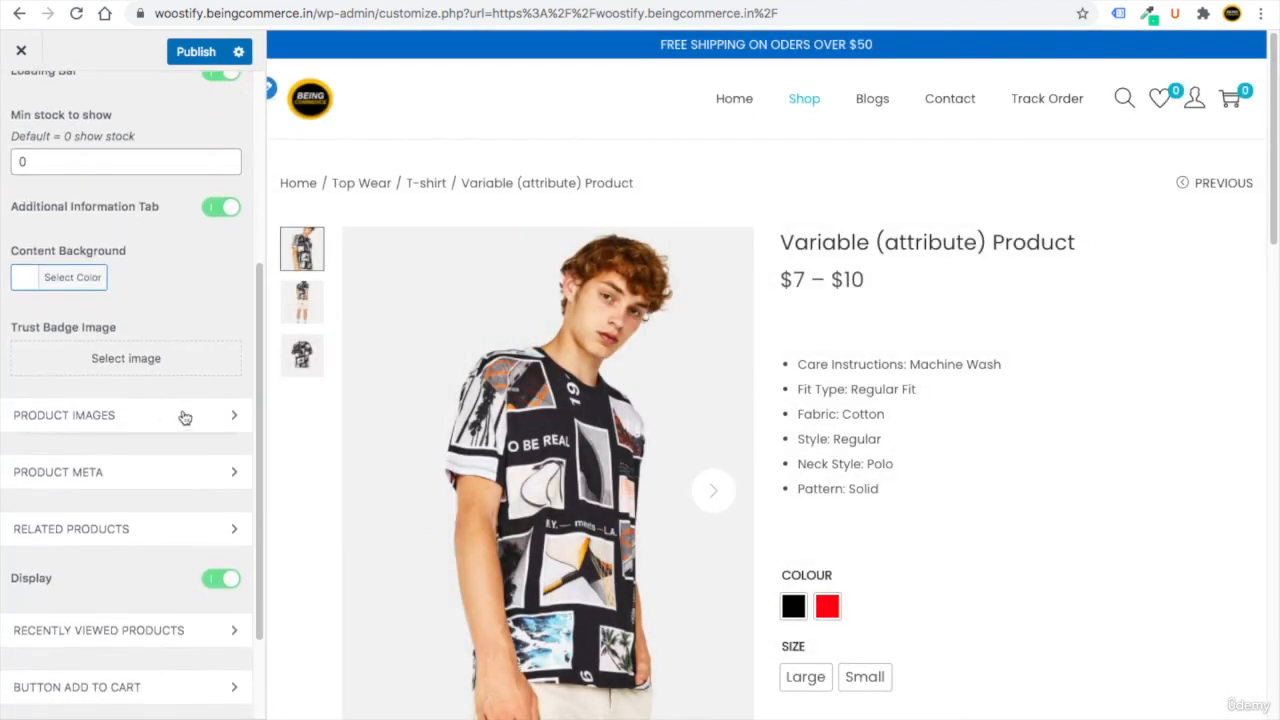
scroll(543, 452, "down", 1)
scroll(543, 452, "down", 1)
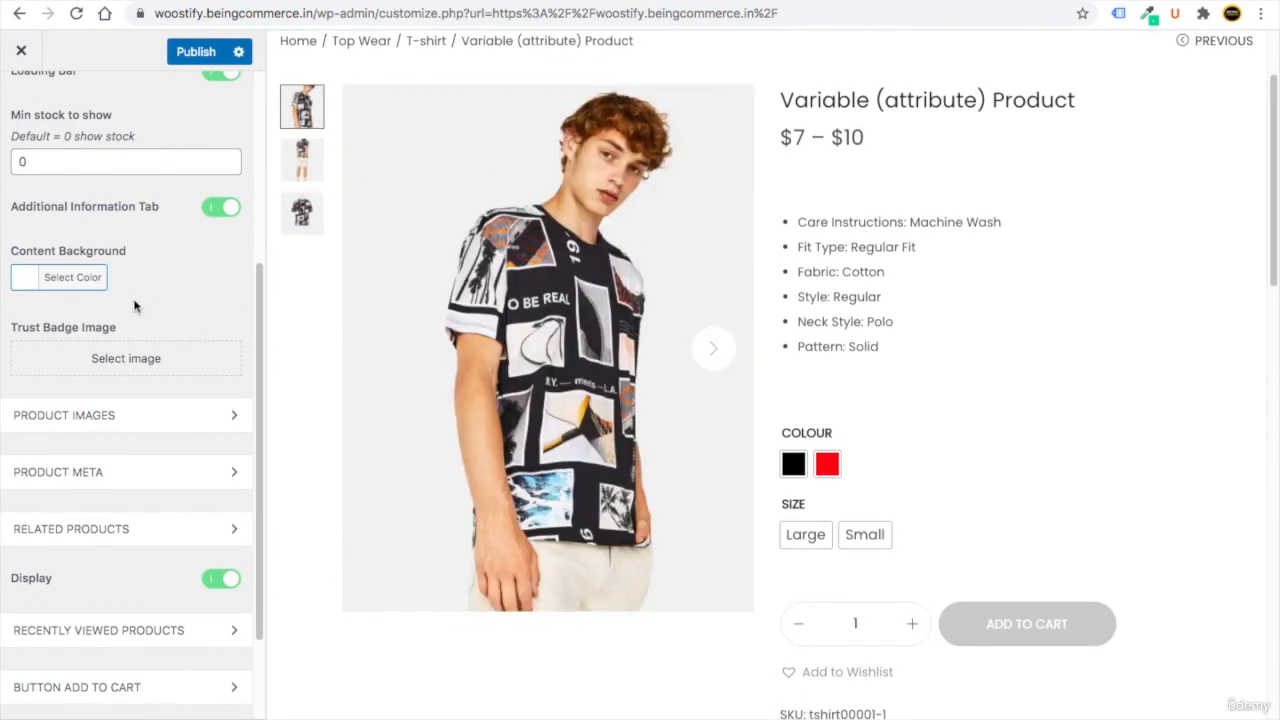
Upload Safecheckout.png and set it as the product page Trust Badge Image.
left_click(63, 360)
left_click(75, 117)
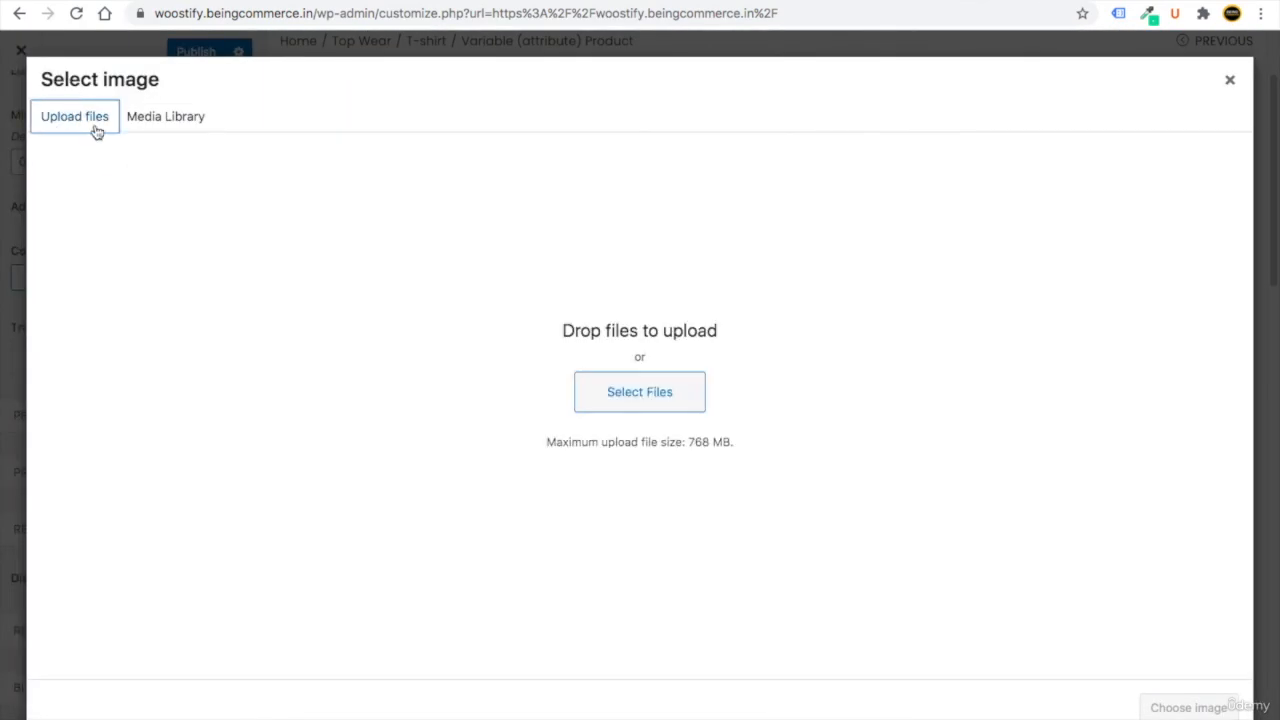
left_click(698, 402)
double_click(533, 196)
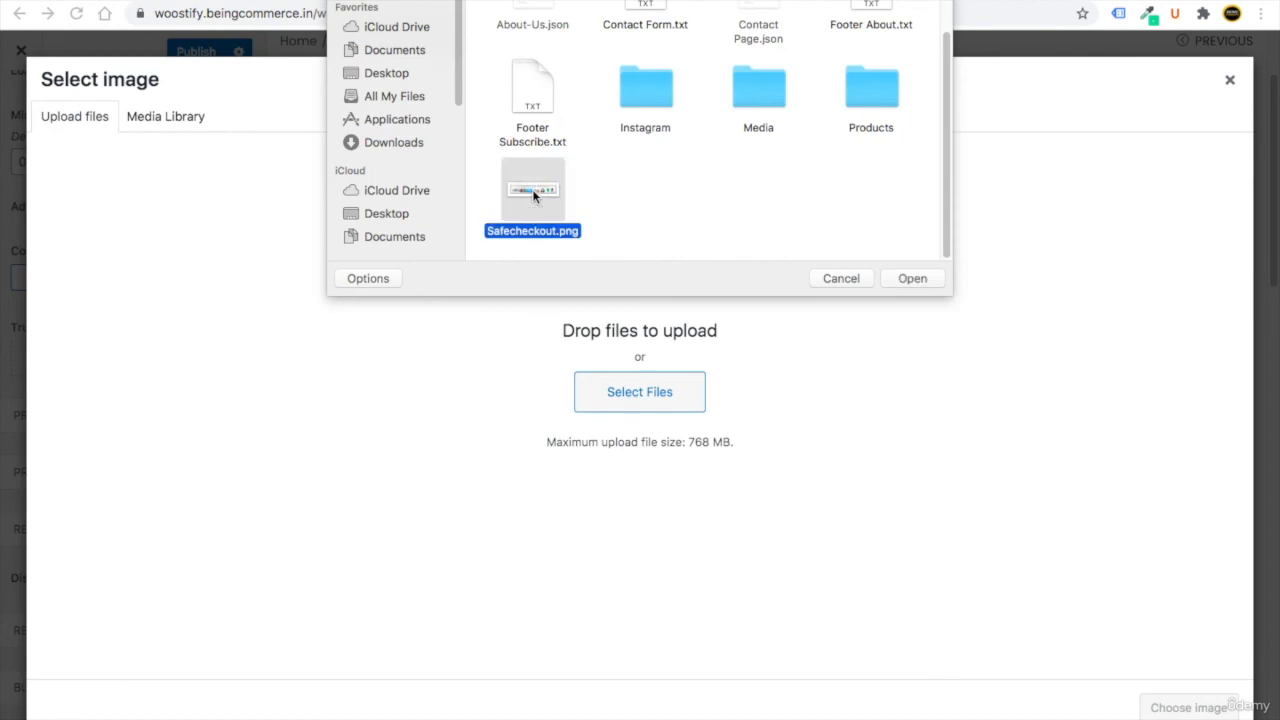
left_click(1189, 707)
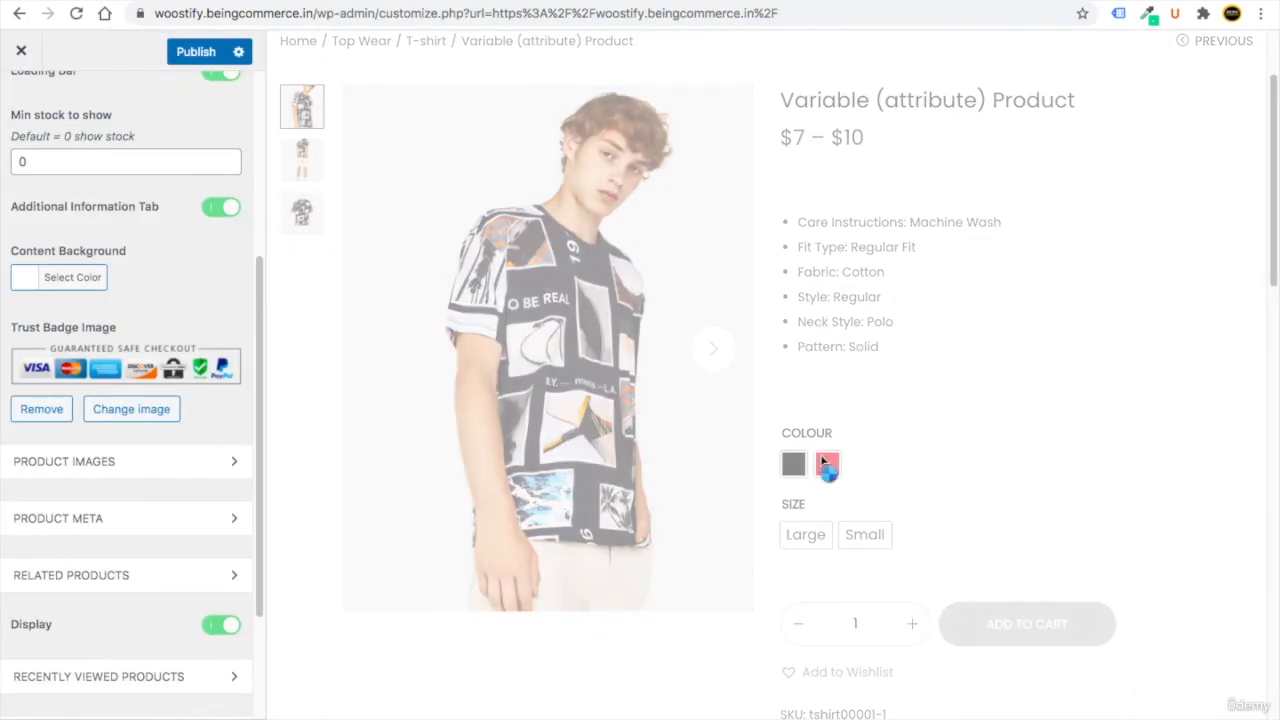
scroll(888, 488, "down", 4)
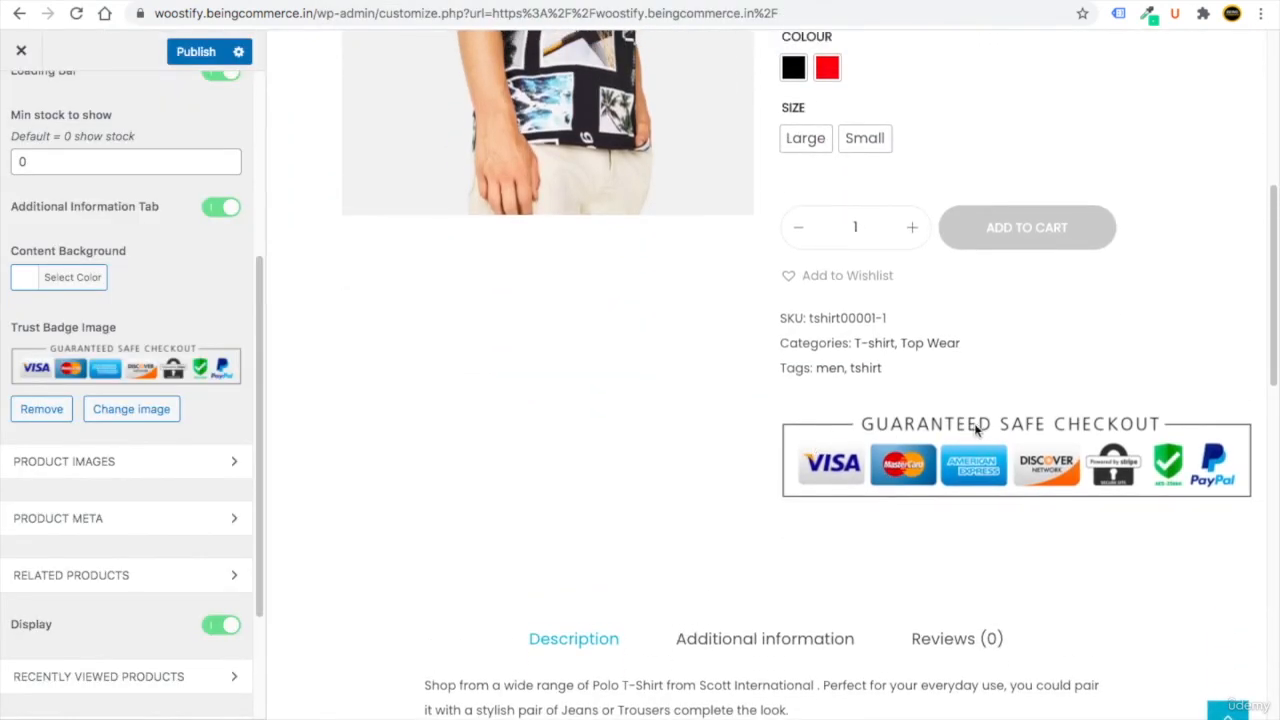
Expand Product Images and preview the second Gallery Layout option.
left_click(75, 477)
scroll(94, 500, "down", 3)
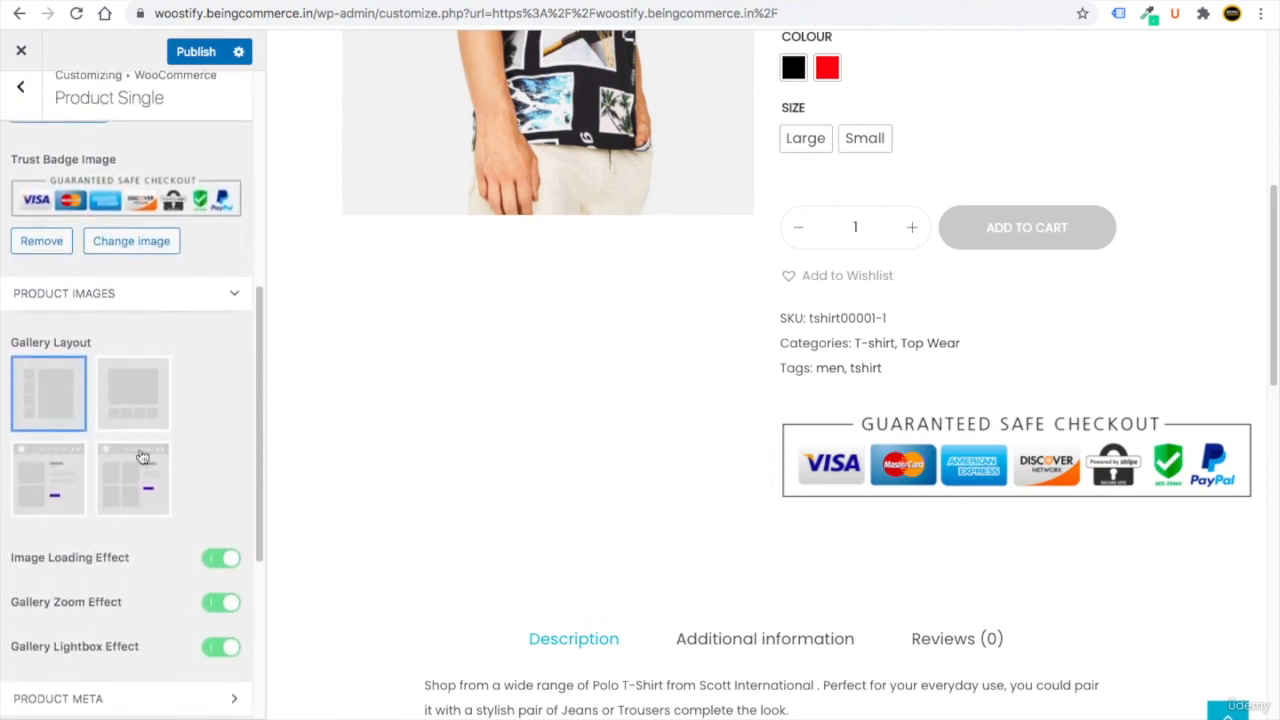
scroll(371, 421, "up", 5)
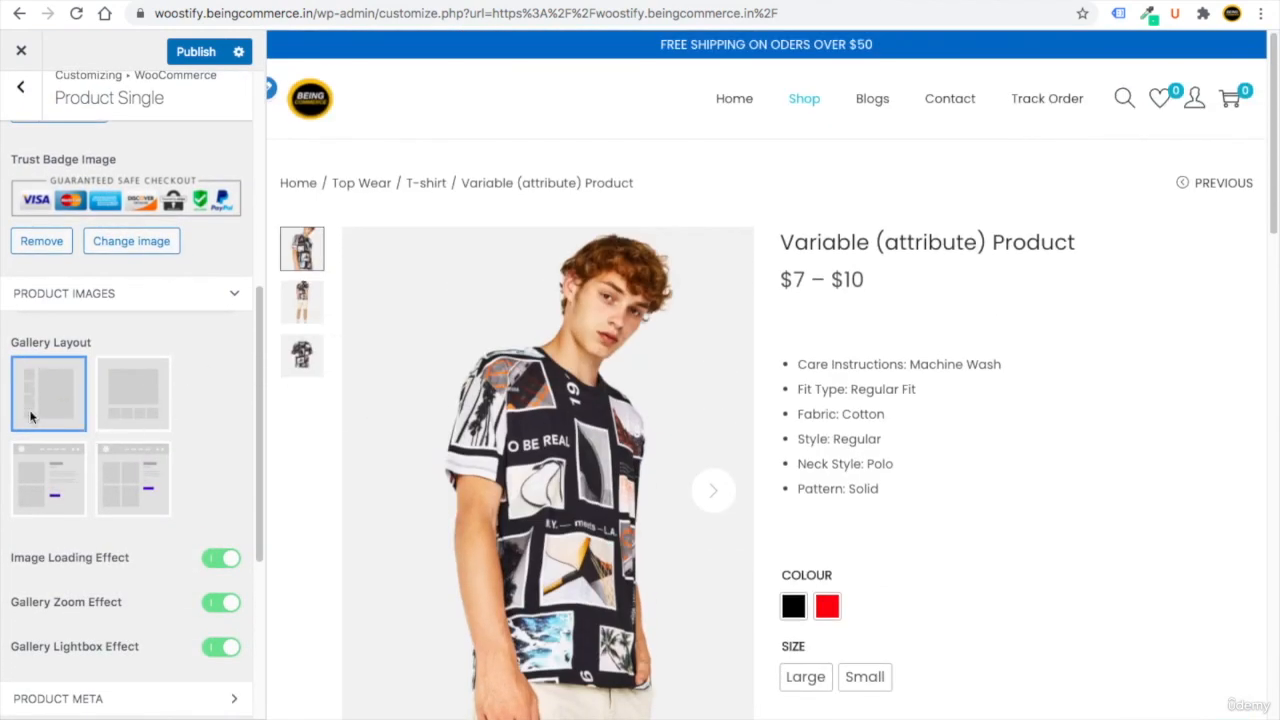
left_click(141, 410)
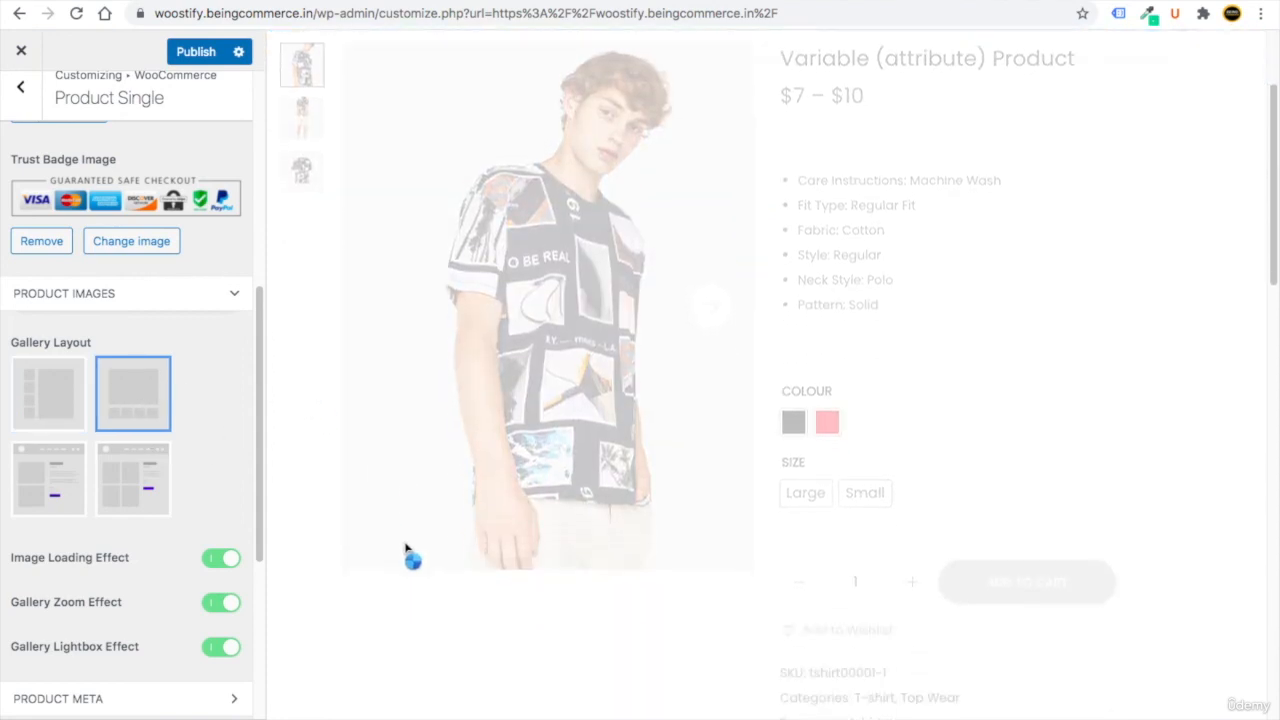
scroll(405, 550, "down", 2)
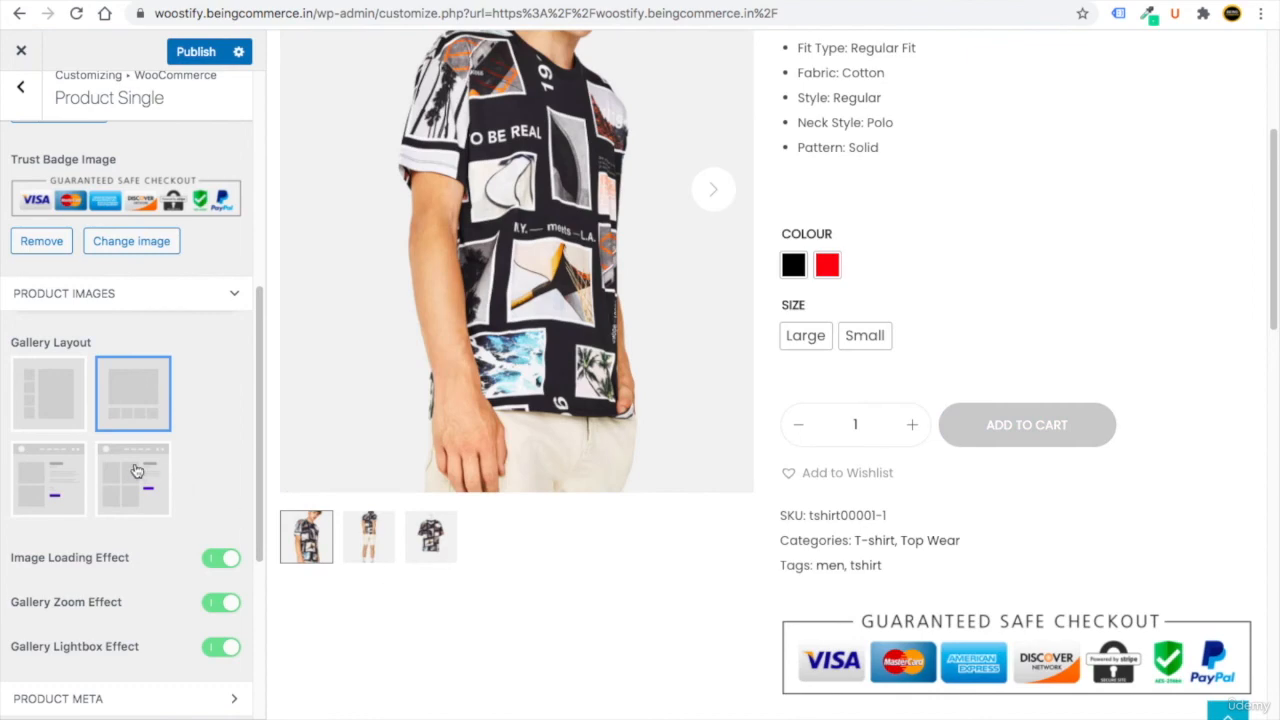
Preview the grid gallery layout, opening and closing a product image lightbox.
left_click(137, 471)
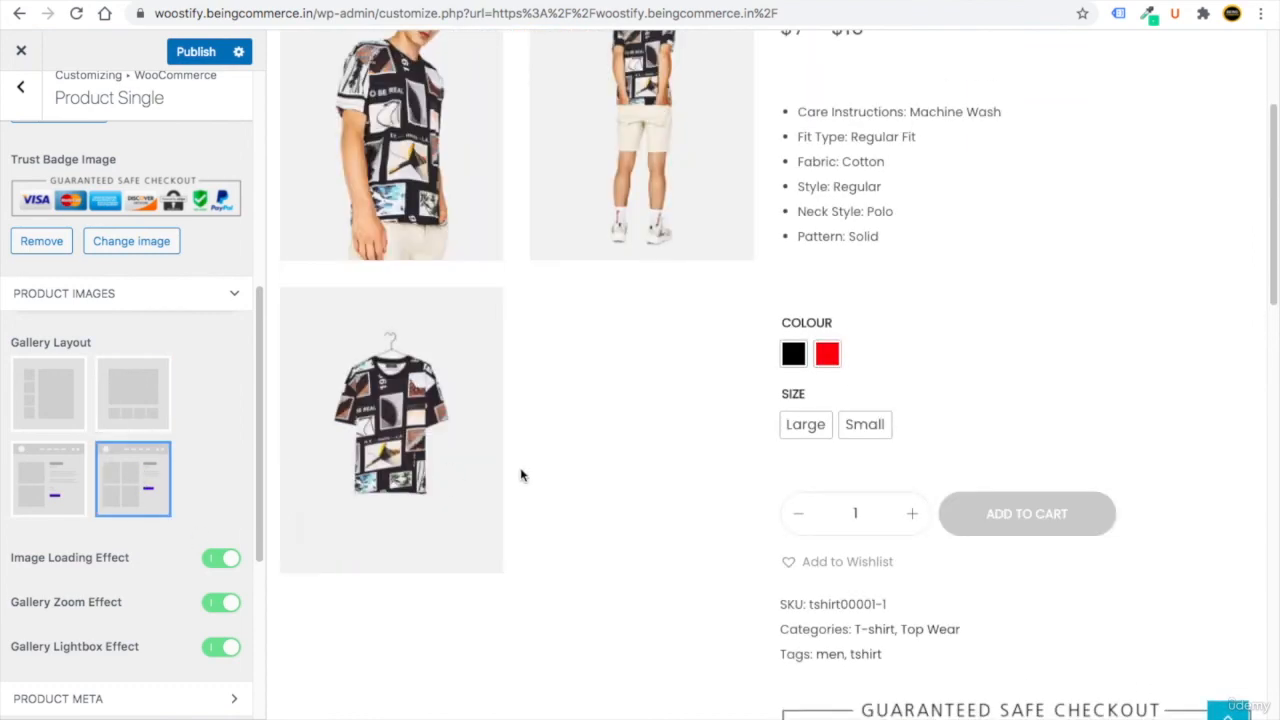
scroll(520, 475, "up", 3)
left_click(642, 420)
left_click(1075, 355)
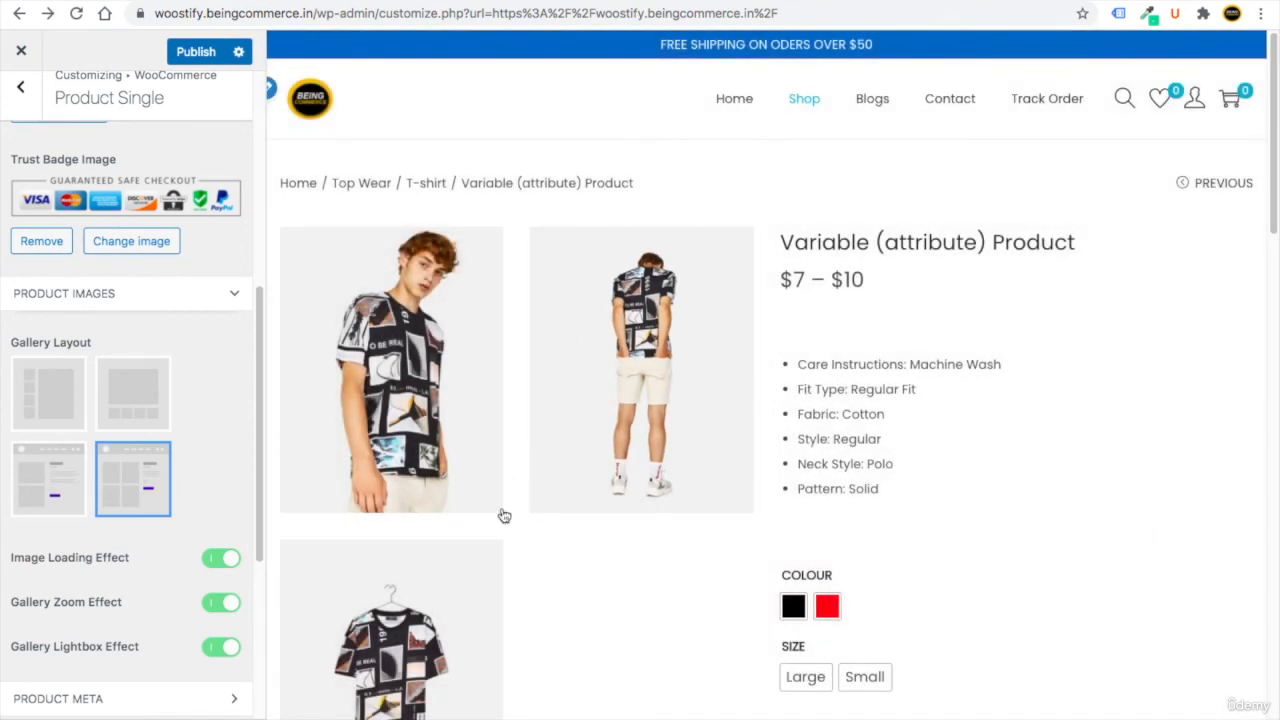
scroll(508, 530, "down", 2)
scroll(514, 543, "up", 2)
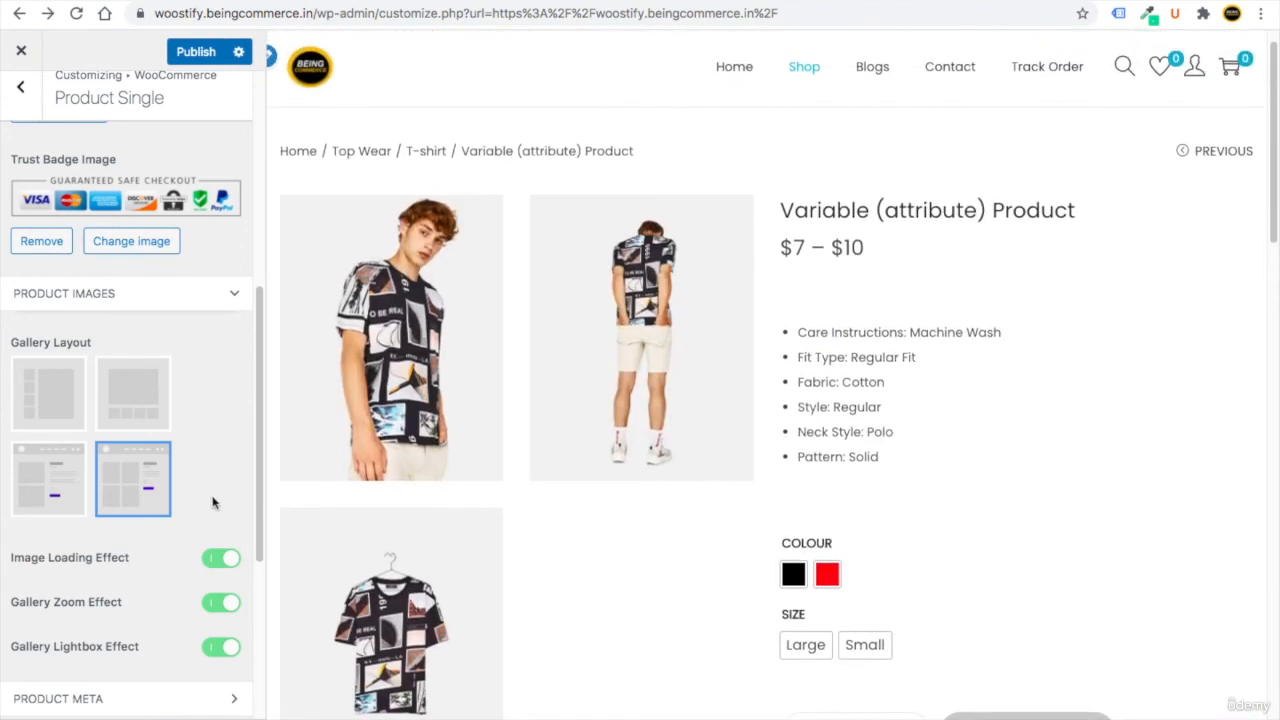
Switch the gallery back to the slider layout with vertical thumbnails.
left_click(69, 418)
scroll(140, 420, "down", 3)
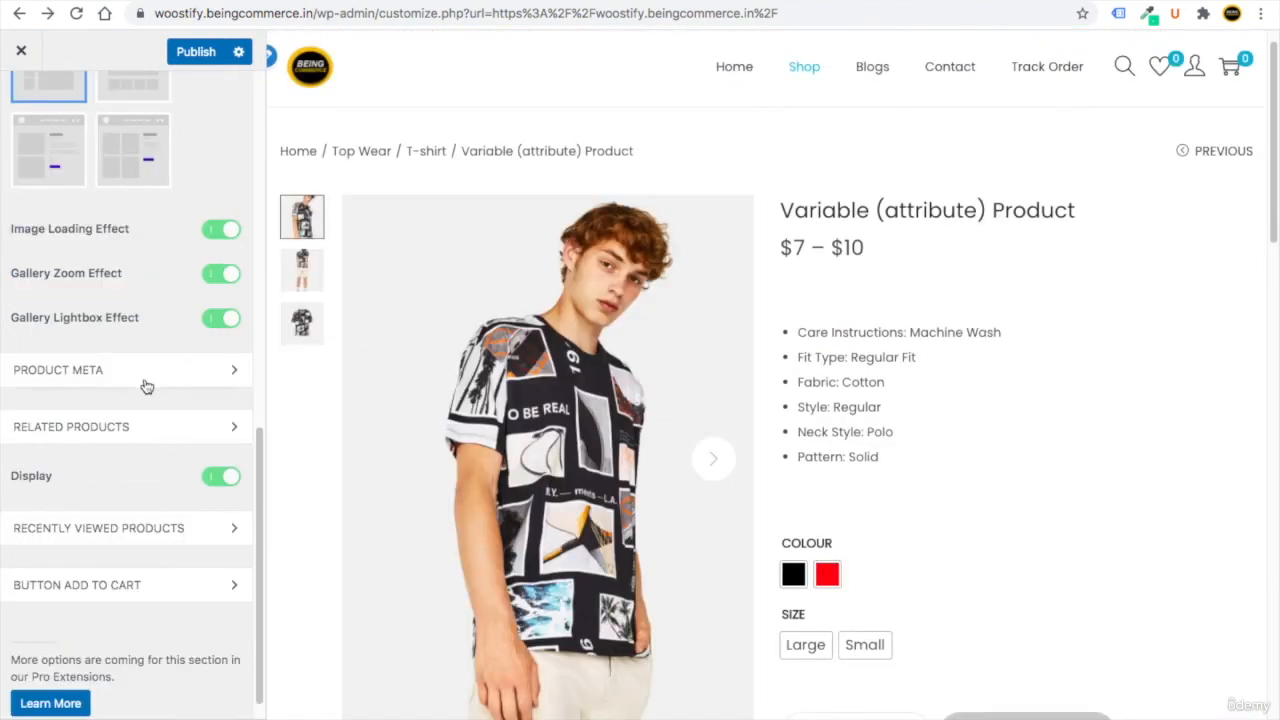
scroll(140, 500, "down", 1)
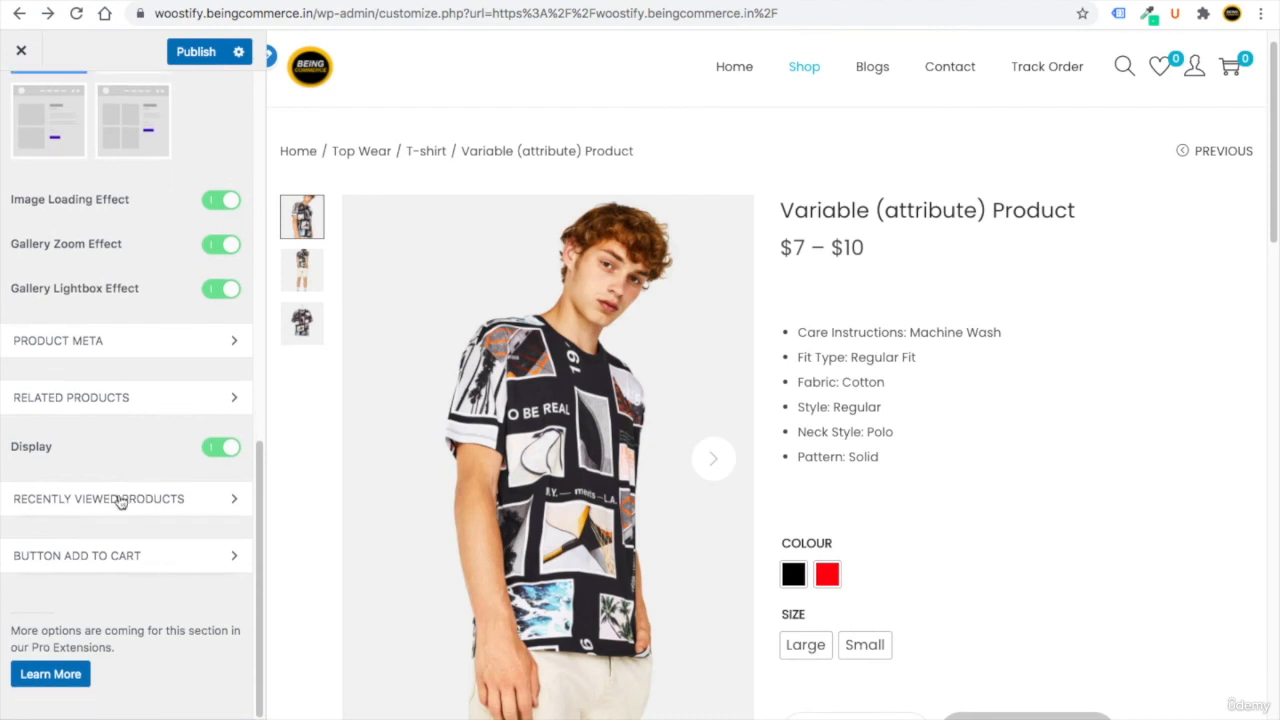
scroll(118, 490, "up", 6)
Check the Cart Page layout settings, return to the top-level panel and publish everything.
left_click(22, 108)
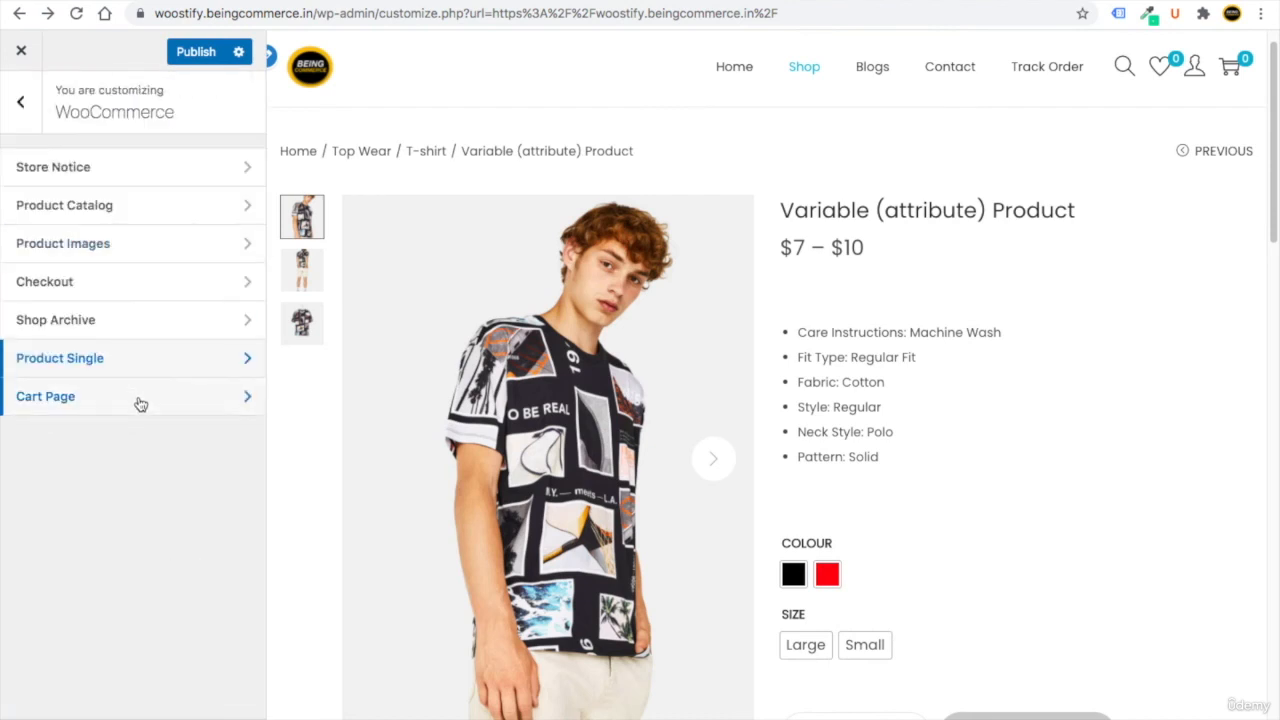
left_click(141, 398)
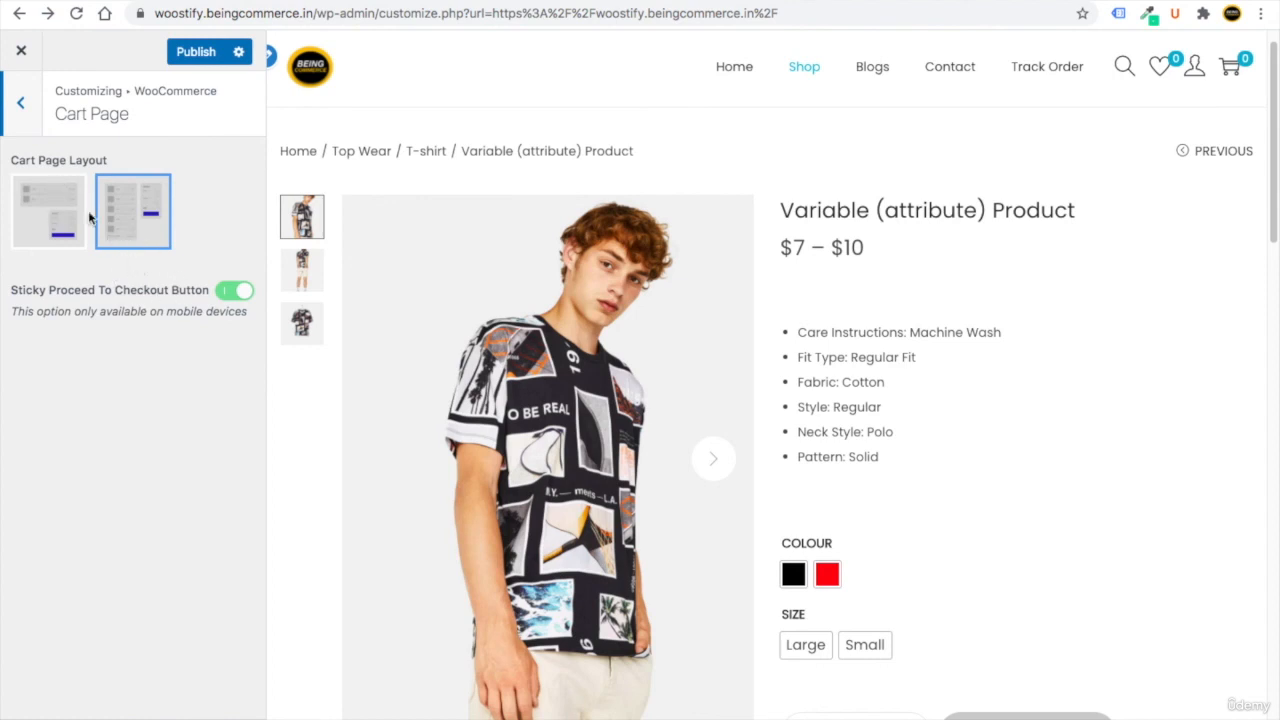
left_click(18, 112)
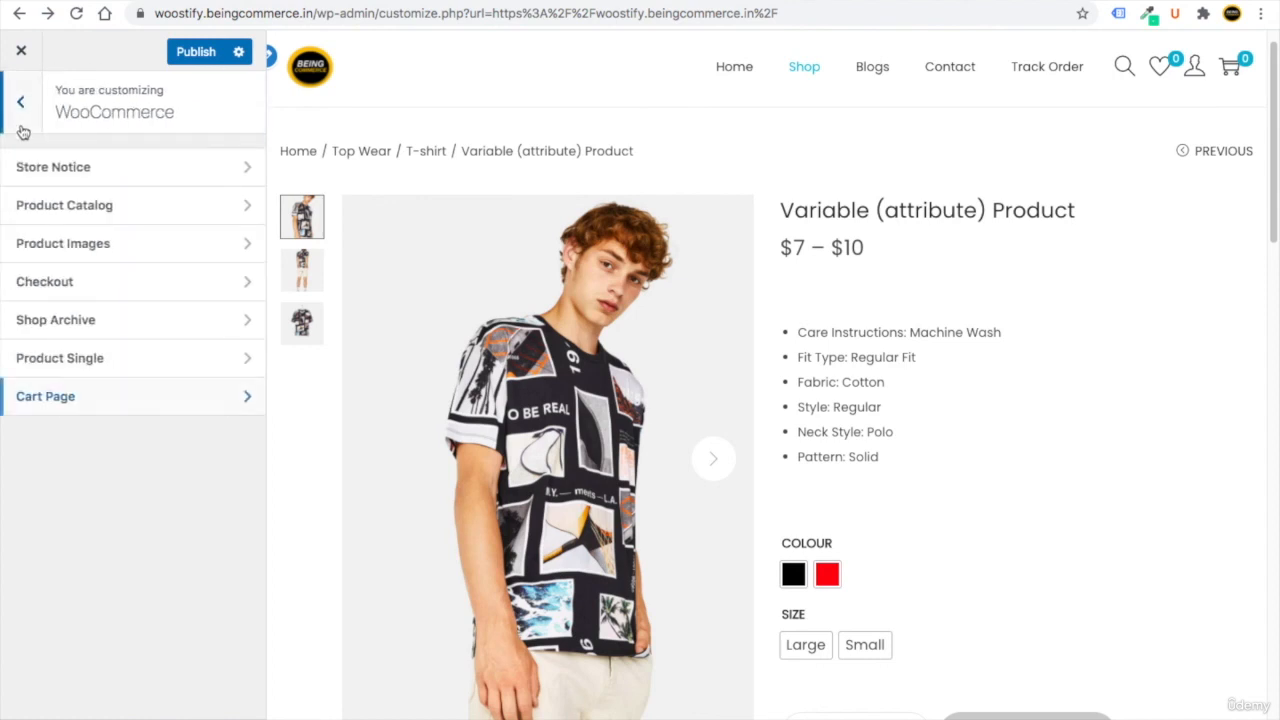
left_click(23, 125)
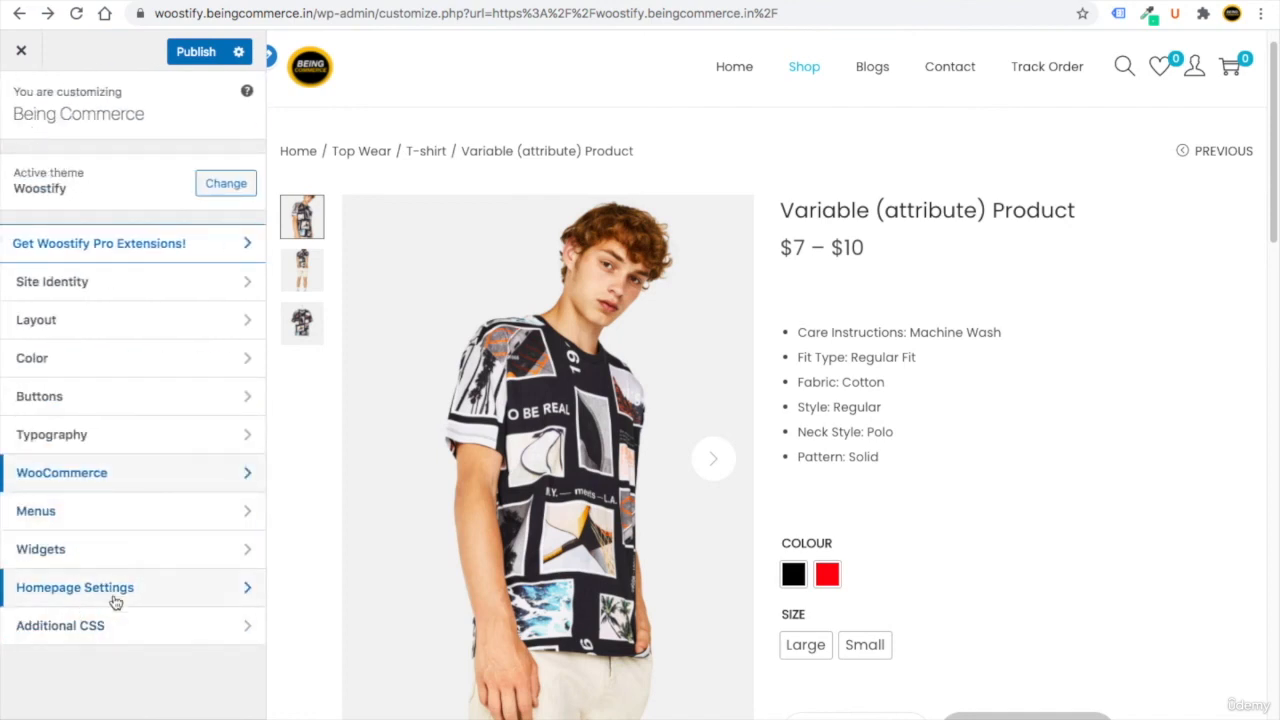
left_click(196, 52)
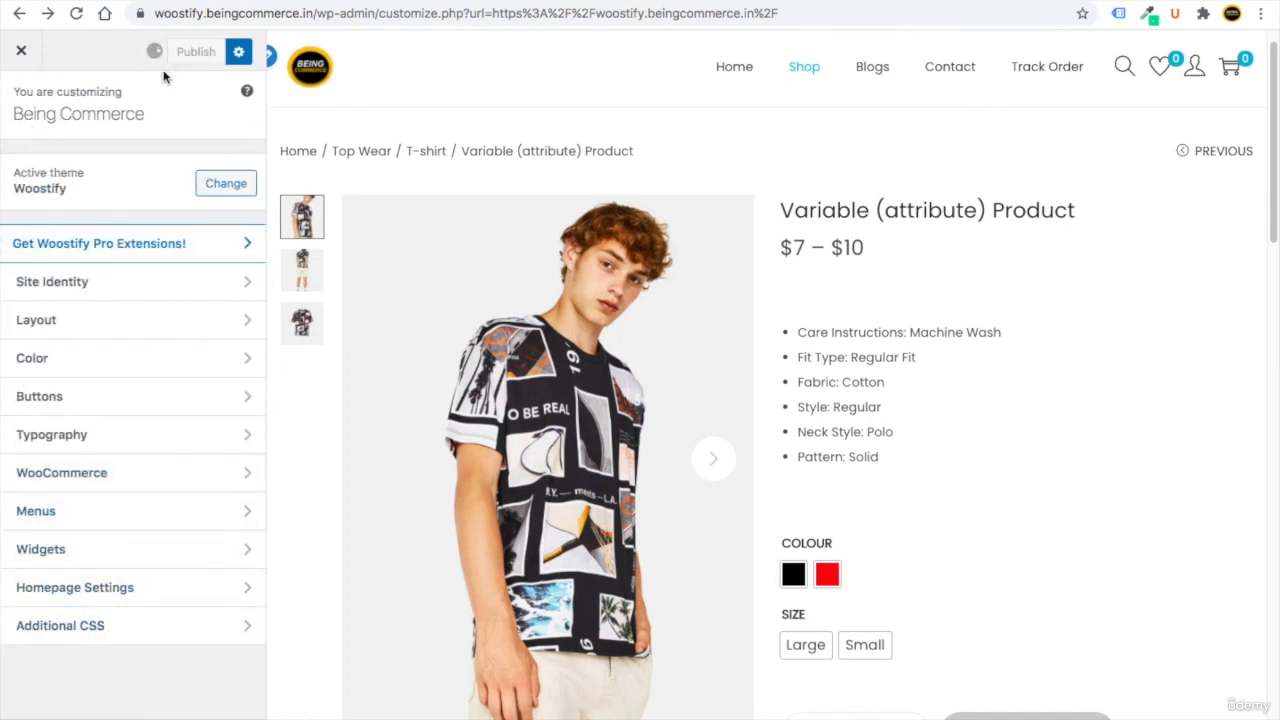
Close the Customizer and scroll through the live Being Commerce homepage.
left_click(23, 52)
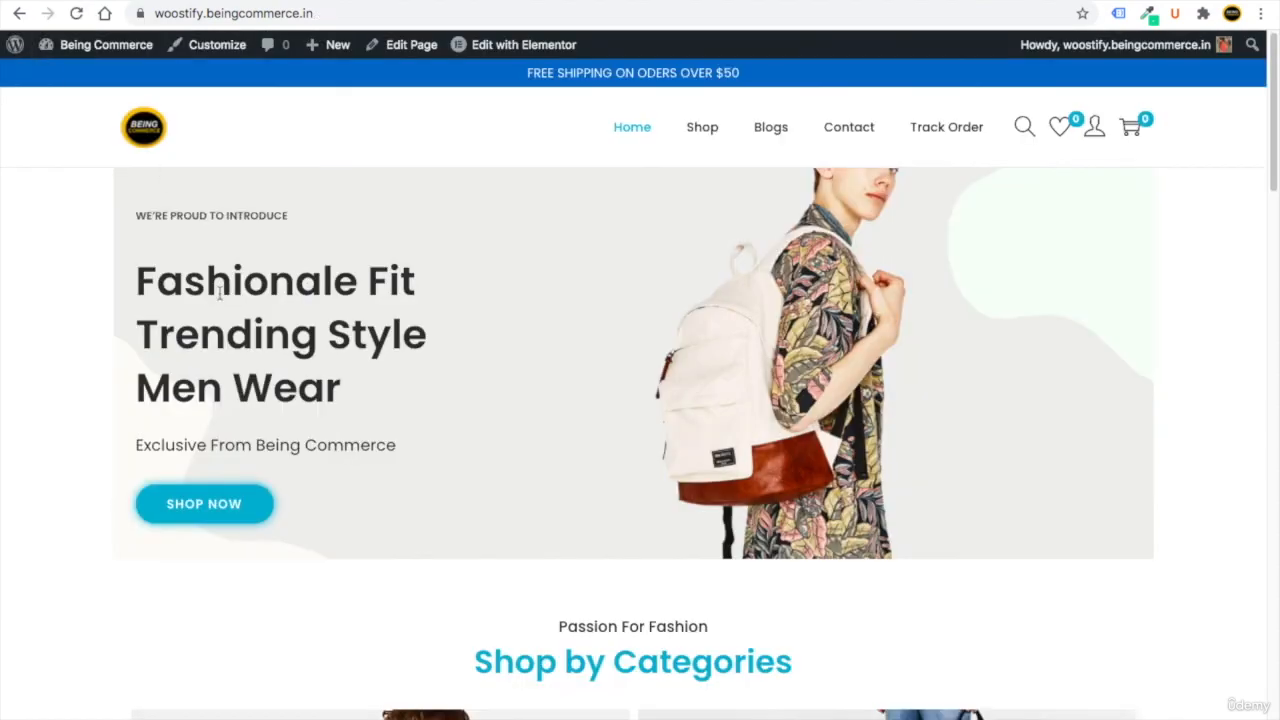
scroll(237, 431, "down", 15)
scroll(237, 431, "up", 15)
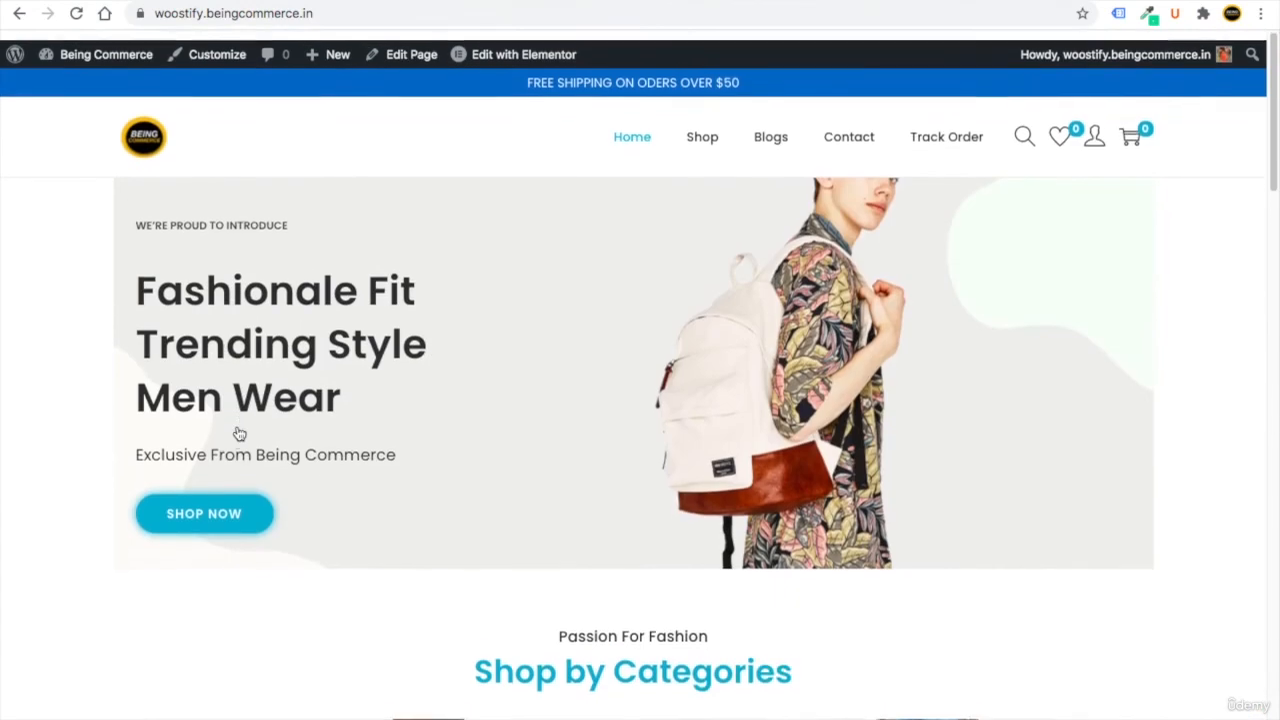